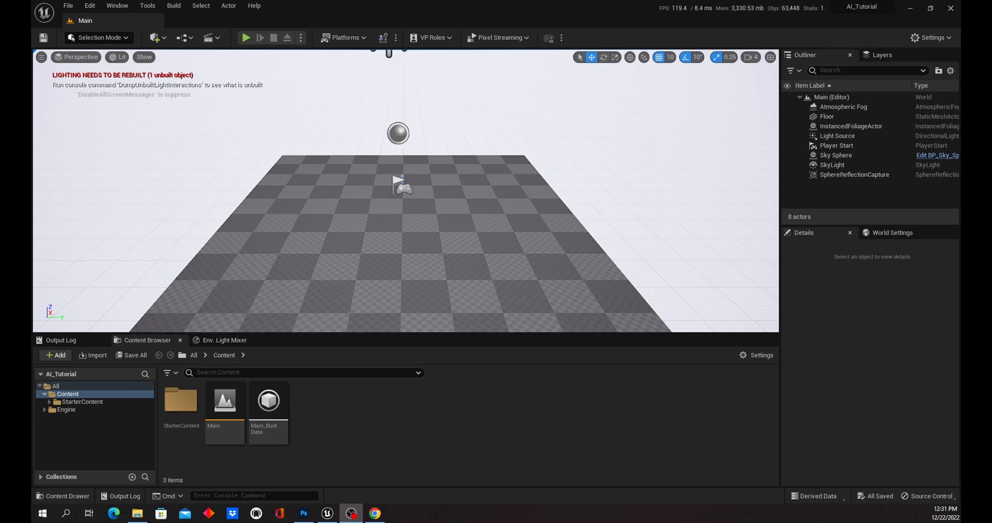
Step: Switch to Photoshop and compare the dark jungle crashed yamato roots image with the dark jungle roots, vines and rocks image
{"action": "double_click", "coordinate": [579, 11]}
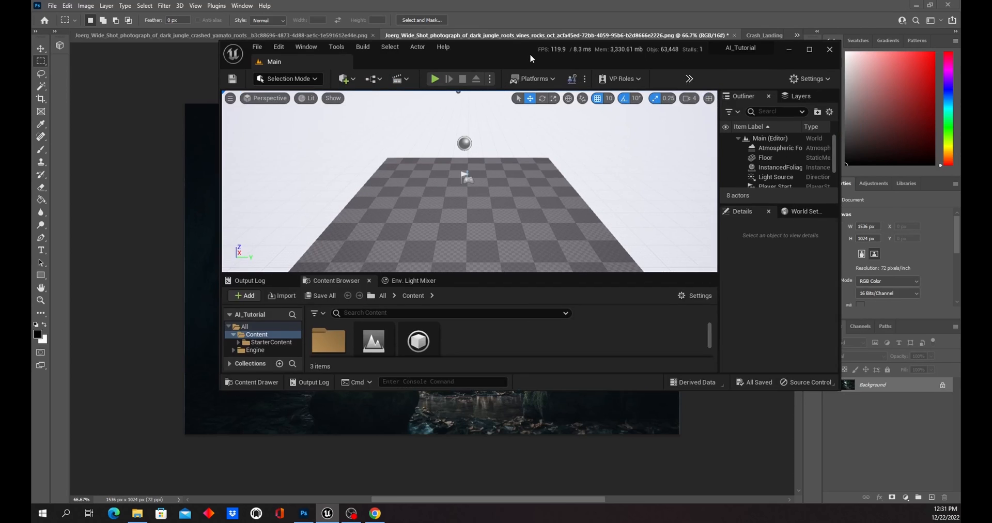
{"action": "left_click_drag", "start_coordinate": [529, 53], "coordinate": [0, 98]}
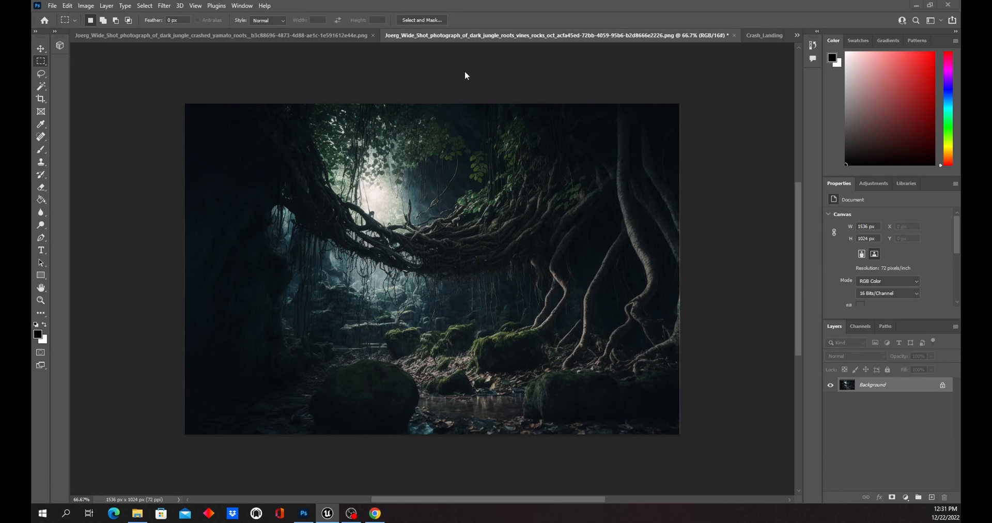
{"action": "left_click", "coordinate": [316, 36]}
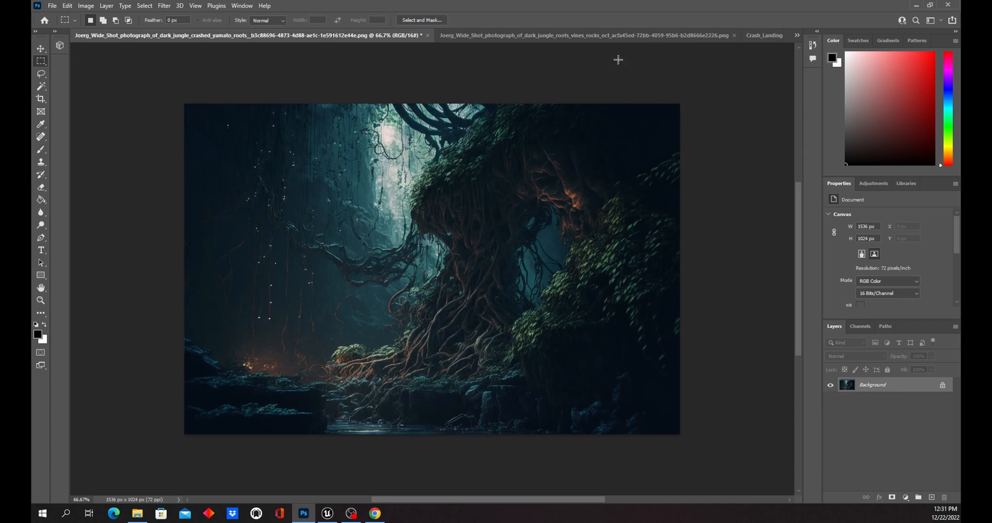
{"action": "left_click", "coordinate": [610, 36]}
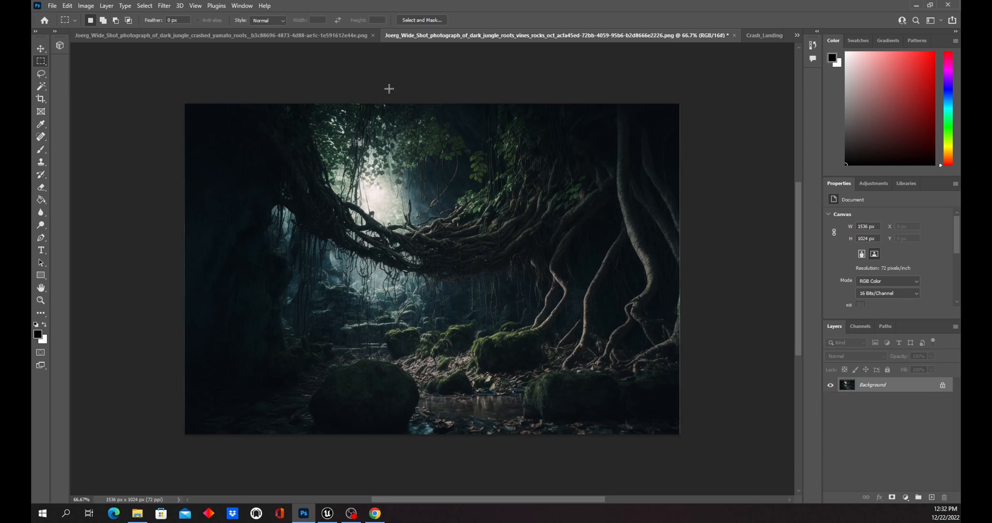
{"action": "left_click", "coordinate": [340, 38]}
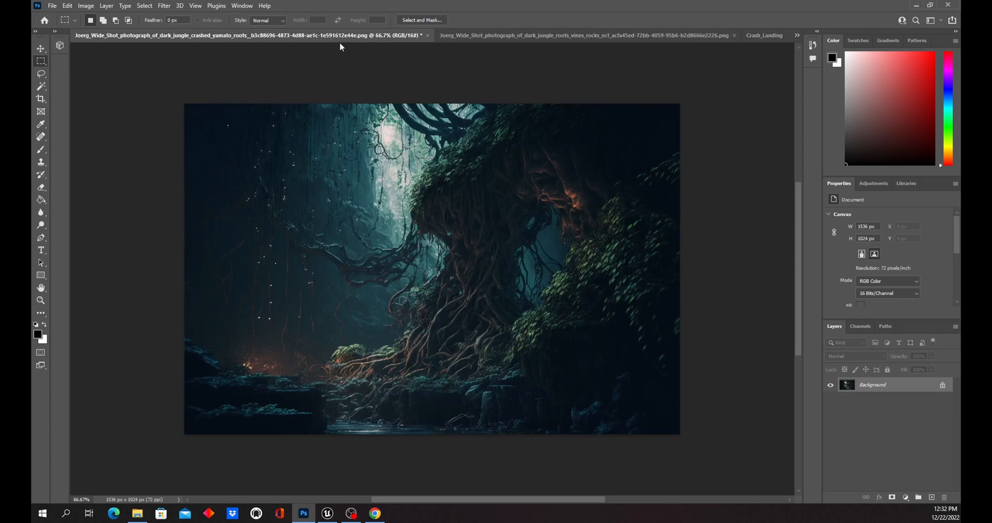
{"action": "left_click", "coordinate": [537, 41]}
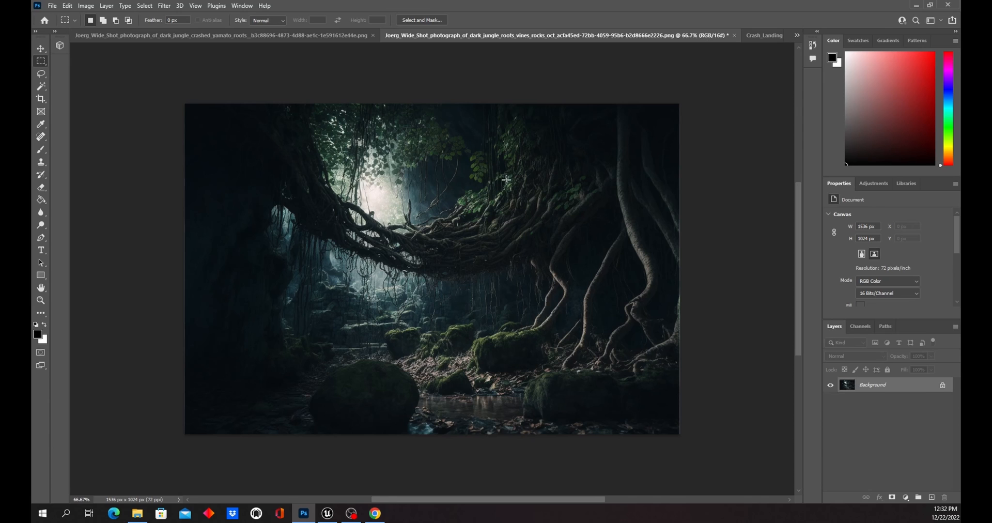
Step: In Crash_Landing-Recovered.psd, make the lower layers visible one by one, from Layer 7 up to Layer 11
{"action": "left_click", "coordinate": [765, 35]}
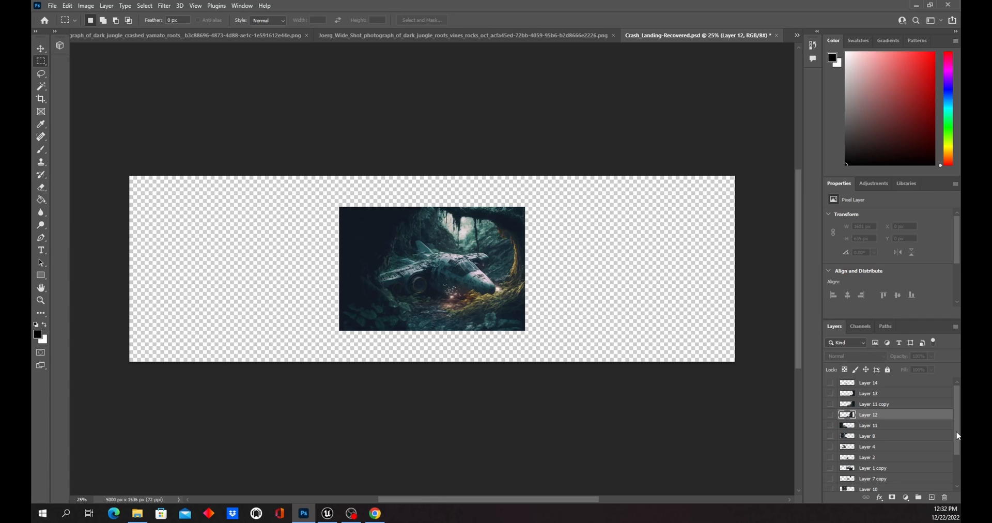
{"action": "left_click_drag", "start_coordinate": [957, 435], "coordinate": [958, 479]}
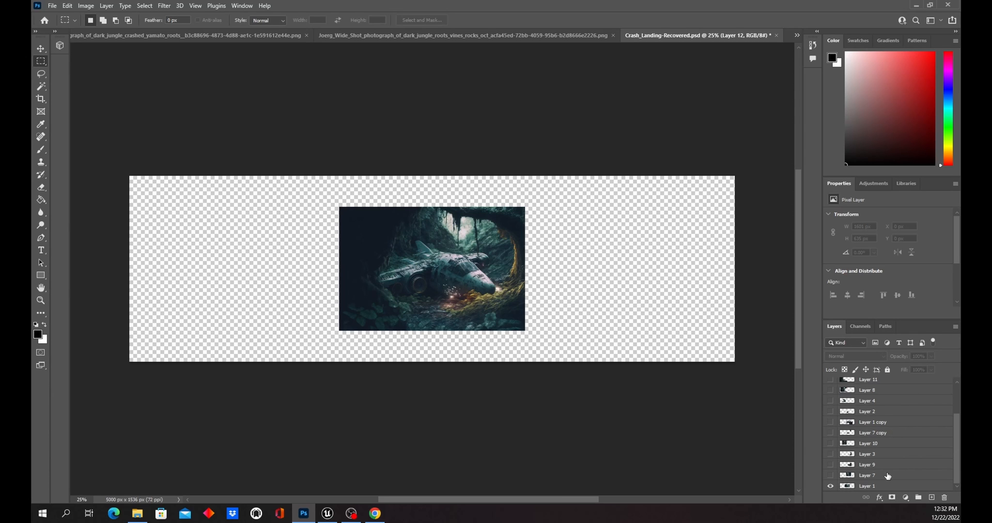
{"action": "left_click", "coordinate": [830, 475]}
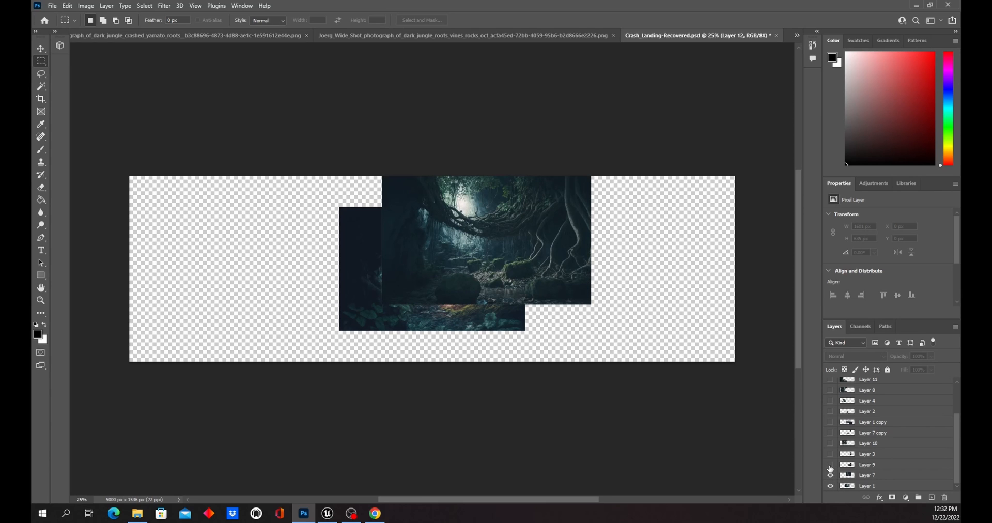
{"action": "left_click", "coordinate": [831, 464]}
{"action": "left_click", "coordinate": [831, 454]}
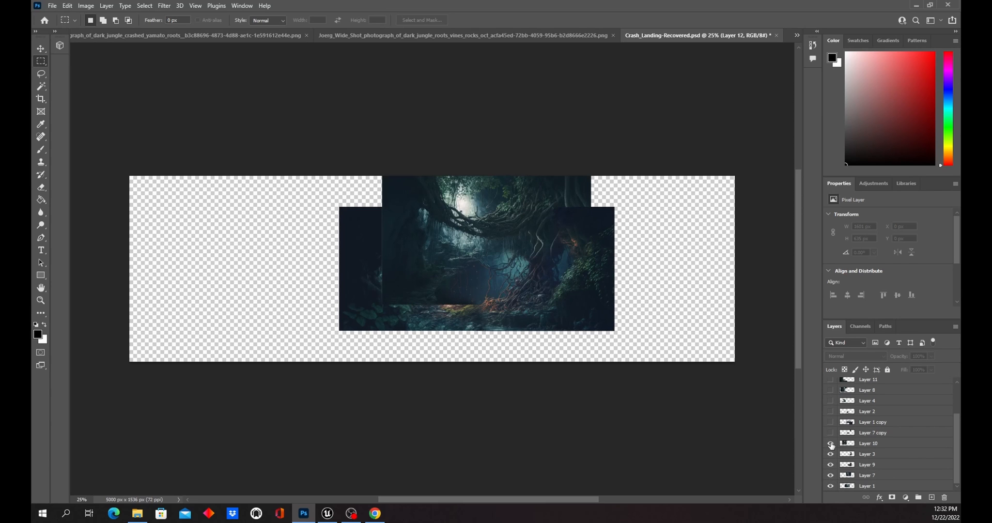
{"action": "left_click", "coordinate": [830, 443]}
{"action": "left_click", "coordinate": [831, 432]}
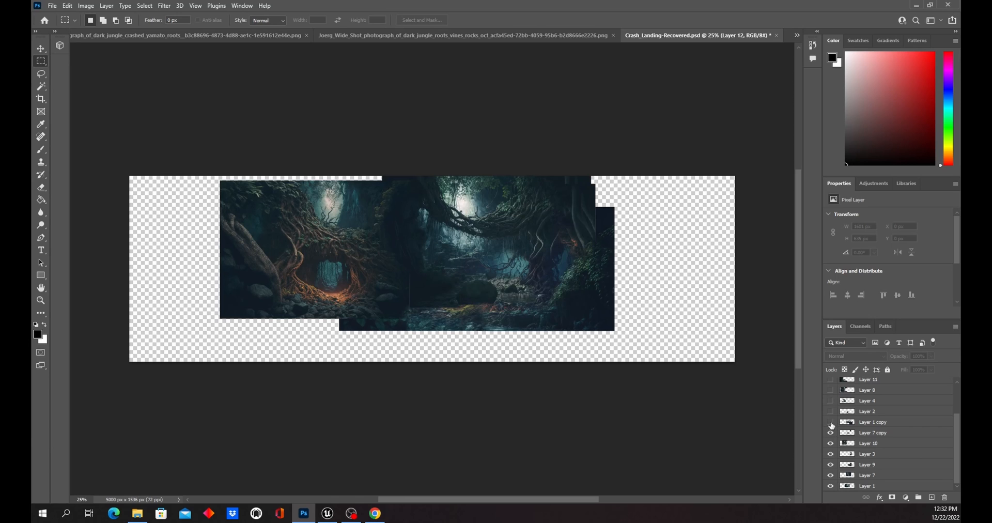
{"action": "left_click", "coordinate": [830, 422]}
{"action": "left_click", "coordinate": [830, 411]}
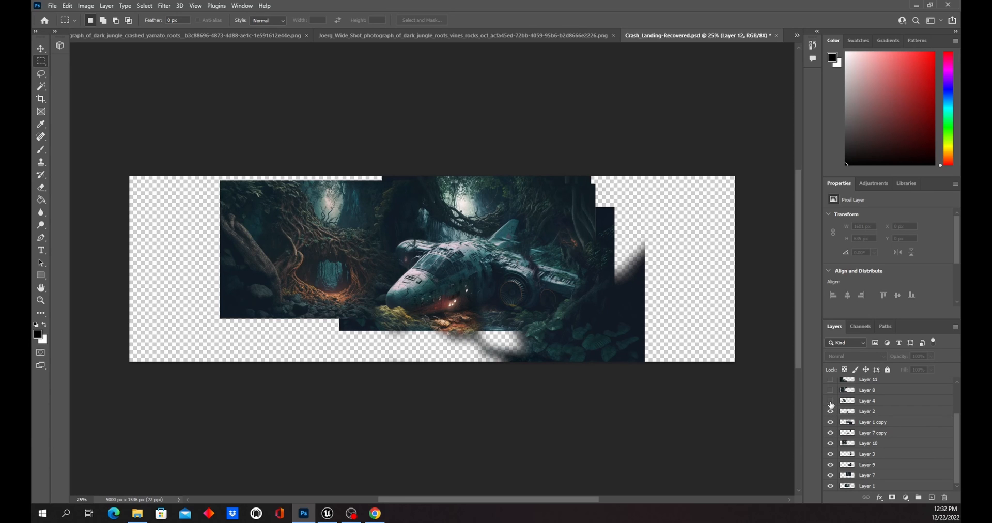
{"action": "left_click", "coordinate": [830, 400]}
{"action": "left_click", "coordinate": [830, 390]}
{"action": "left_click", "coordinate": [830, 380]}
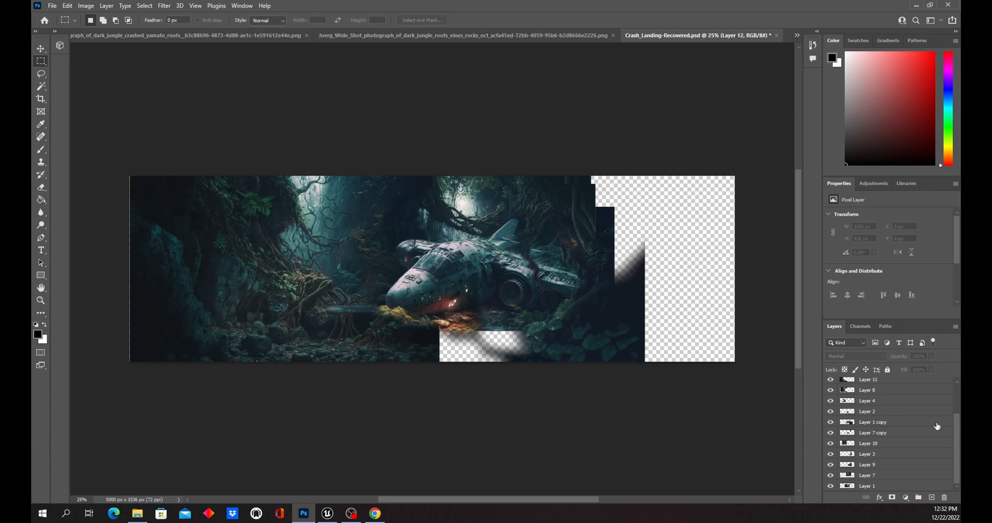
Step: Make Layer 12, Layer 11 copy, Layer 13 and Layer 14 visible to complete the crash landing panorama
{"action": "scroll", "coordinate": [957, 437], "scroll_direction": "up", "scroll_amount": 2}
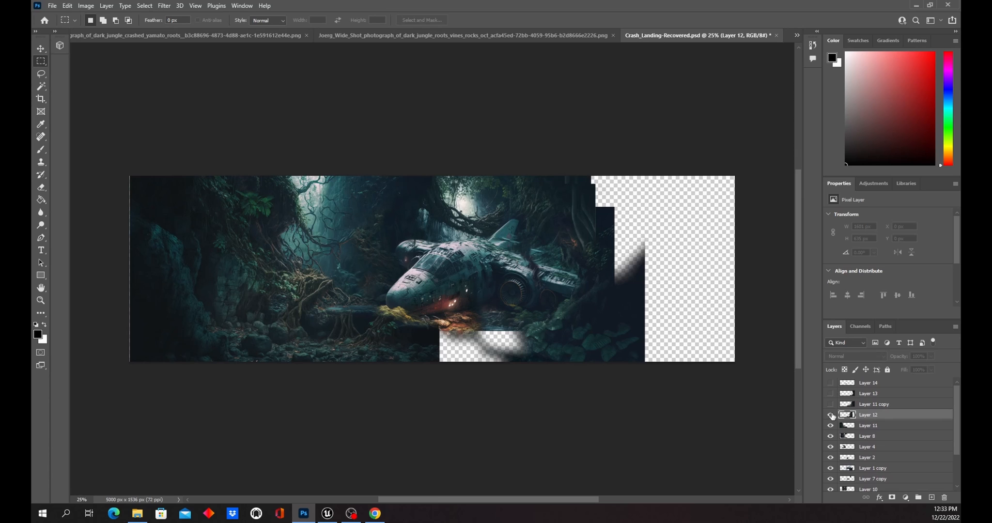
{"action": "left_click", "coordinate": [830, 415]}
{"action": "left_click", "coordinate": [831, 403]}
{"action": "left_click", "coordinate": [830, 393]}
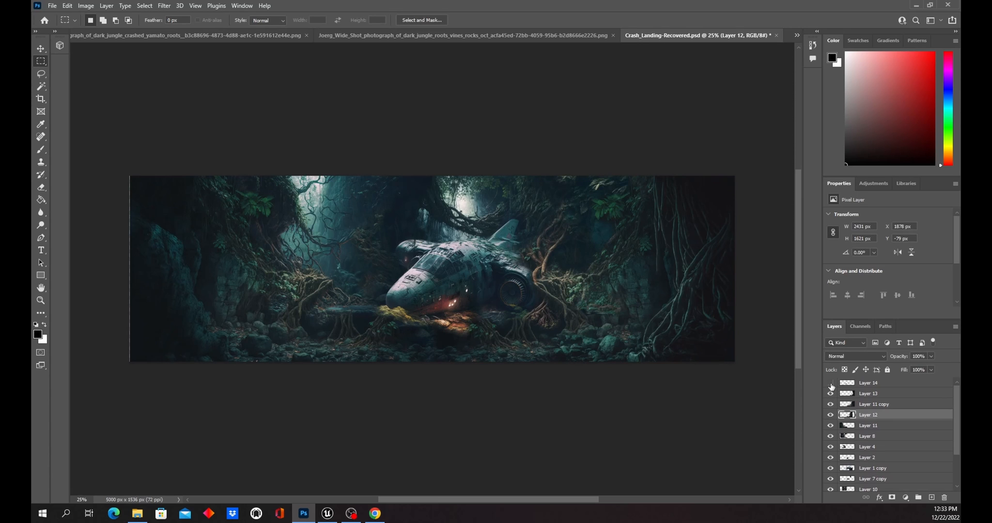
{"action": "left_click", "coordinate": [831, 382]}
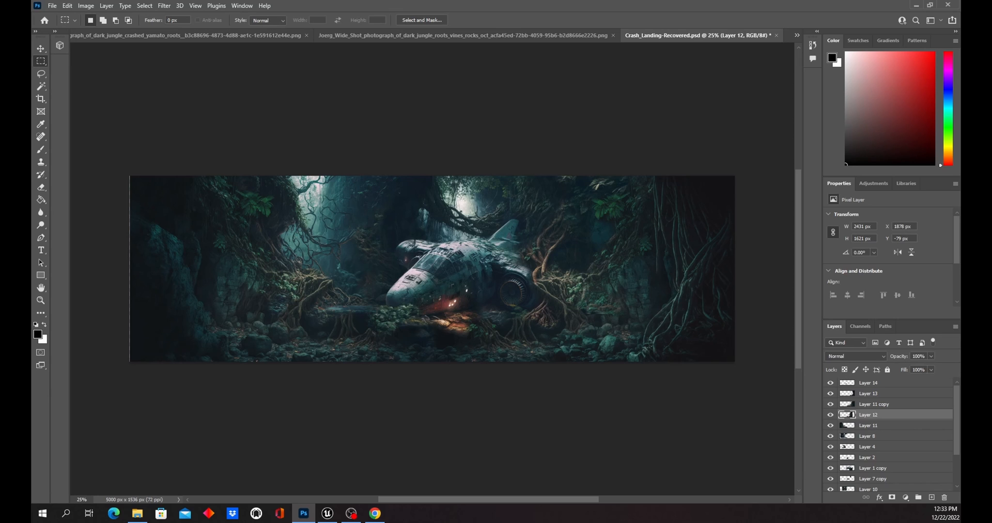
Step: Switch to Chrome with the LeiaPix Converter page and maximize its window on this screen
{"action": "left_click", "coordinate": [375, 513]}
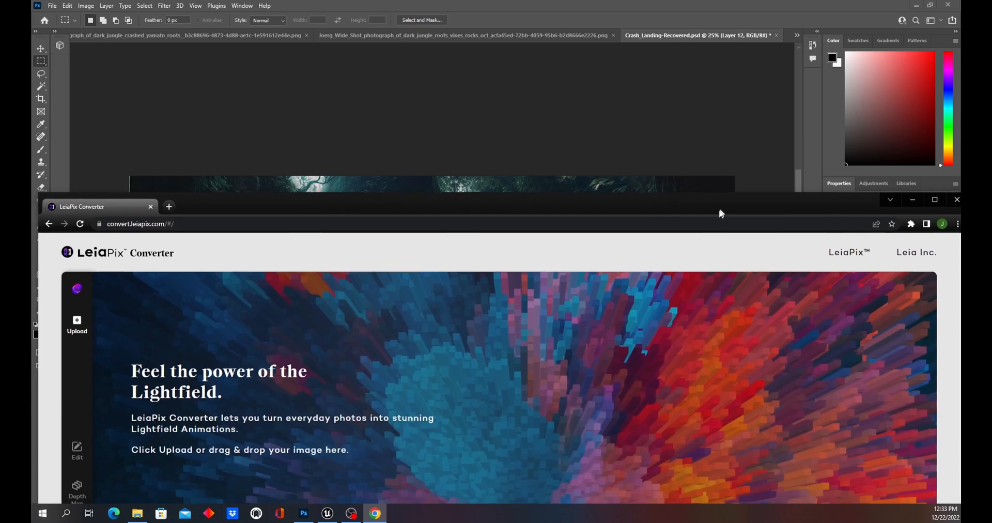
{"action": "left_click_drag", "start_coordinate": [720, 215], "coordinate": [728, 56]}
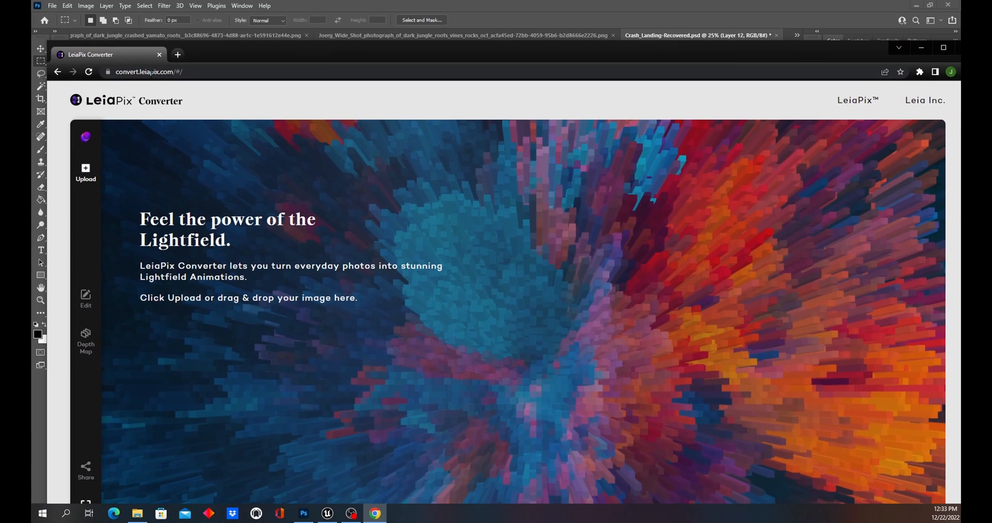
{"action": "left_click_drag", "start_coordinate": [295, 52], "coordinate": [287, 25]}
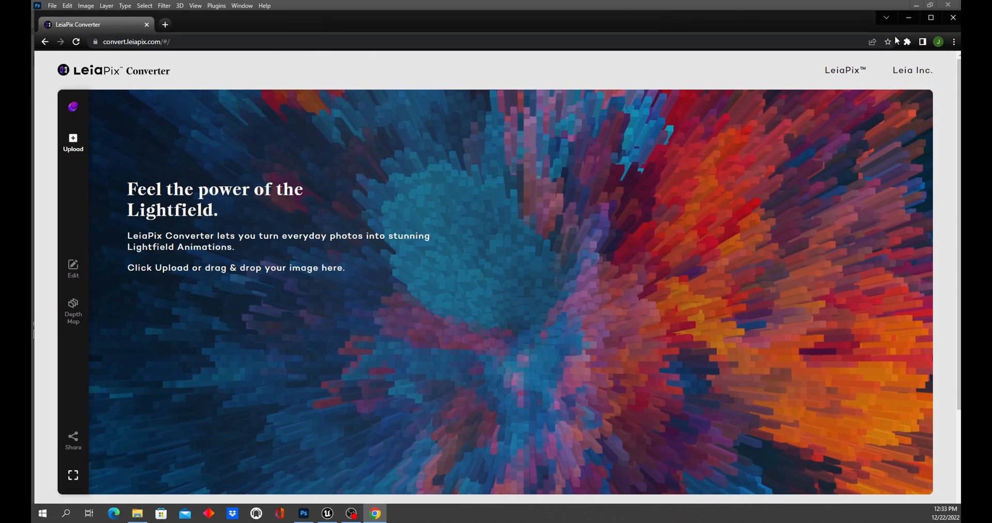
{"action": "left_click", "coordinate": [931, 17]}
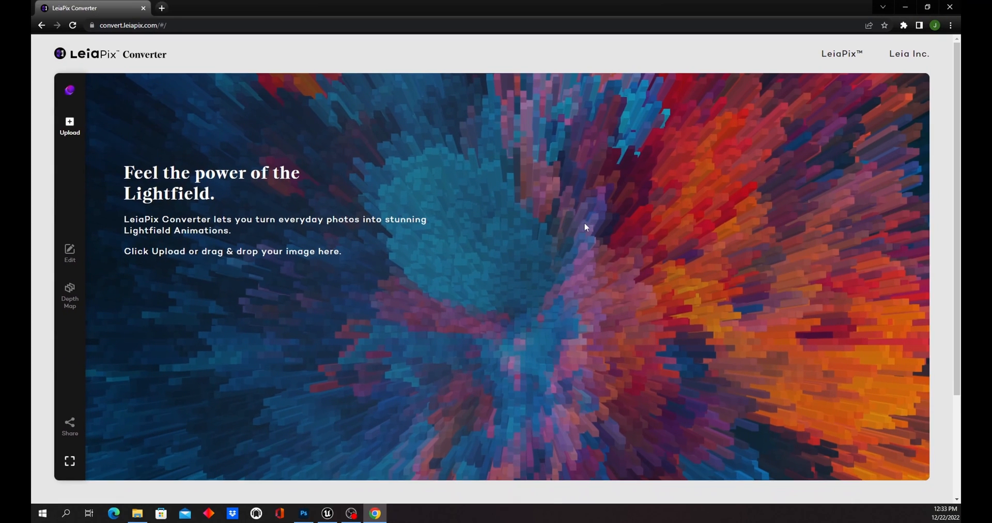
Step: Upload the dark jungle roots, vines and rocks PNG from the AI_Tutorial\Stills folder on drive E
{"action": "left_click", "coordinate": [70, 126]}
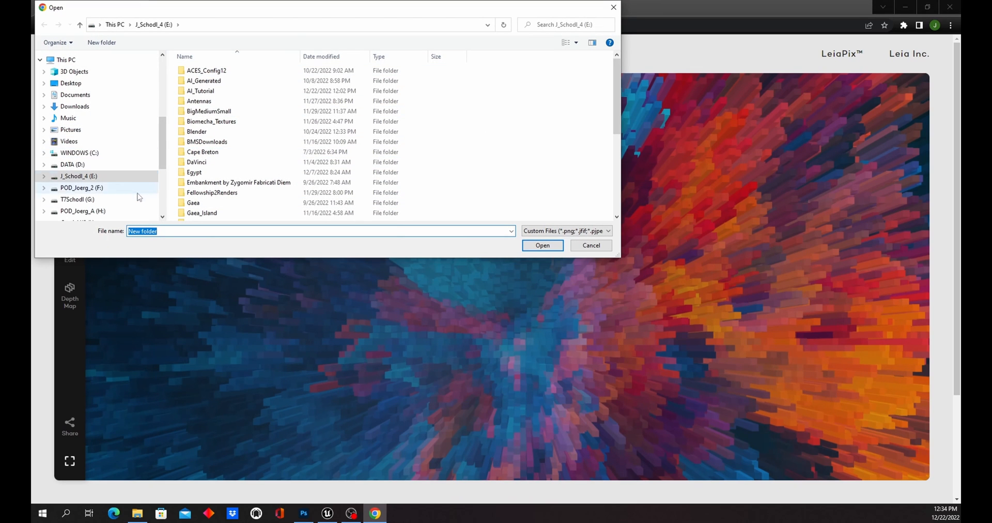
{"action": "left_click", "coordinate": [77, 179]}
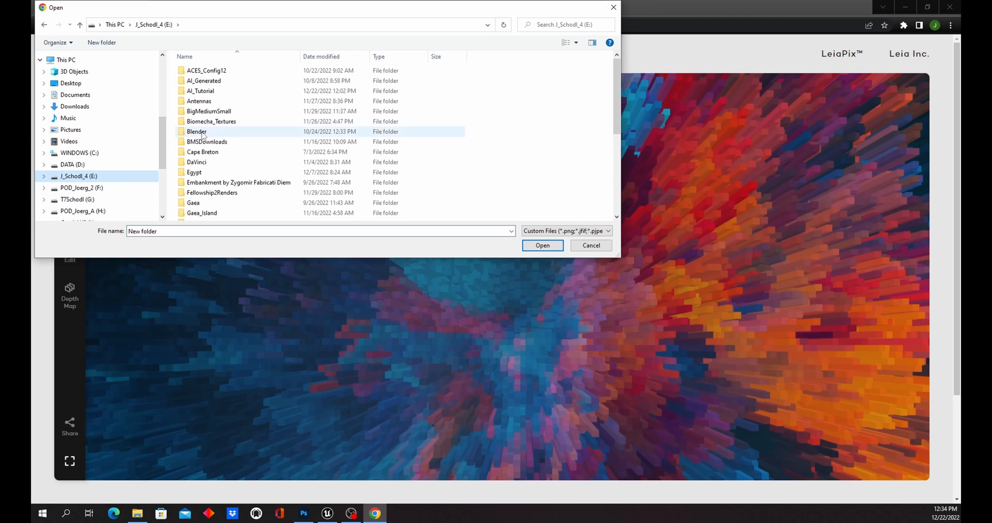
{"action": "double_click", "coordinate": [206, 92]}
{"action": "double_click", "coordinate": [201, 83]}
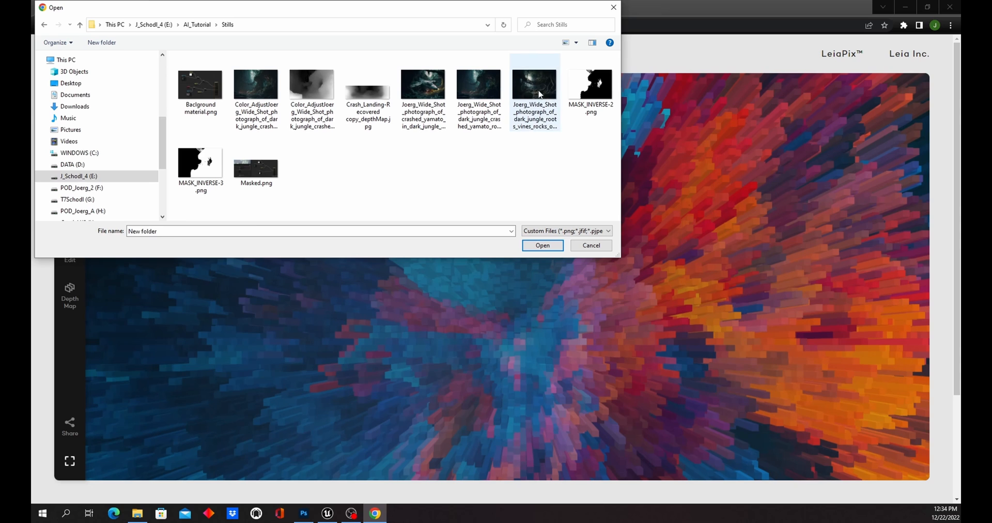
{"action": "left_click", "coordinate": [550, 107]}
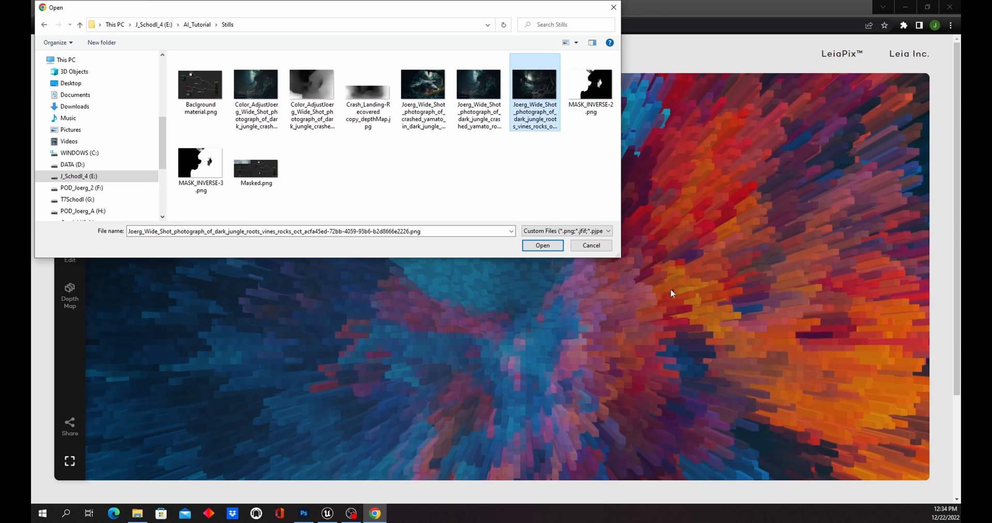
{"action": "left_click", "coordinate": [544, 246]}
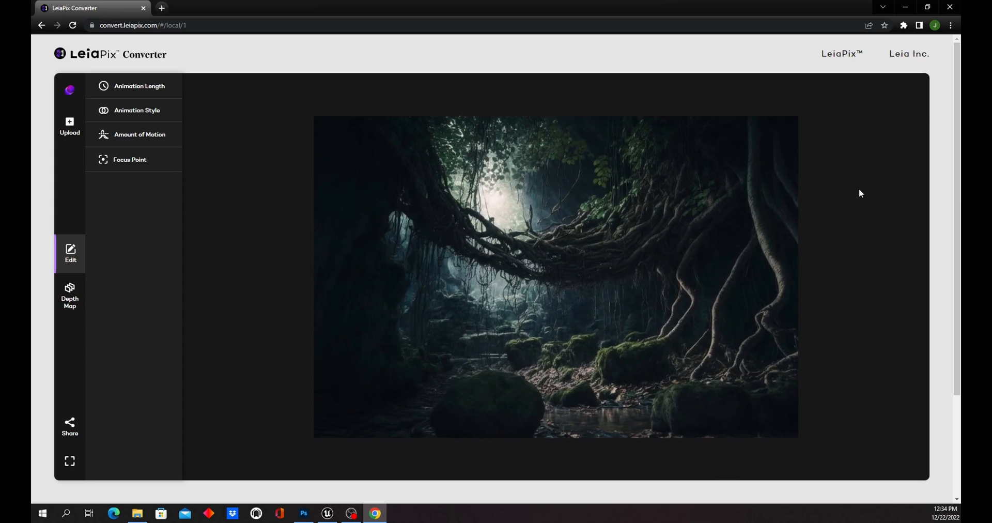
Step: Review the uploaded image's depth map and save it to the device at full size
{"action": "left_click", "coordinate": [72, 303]}
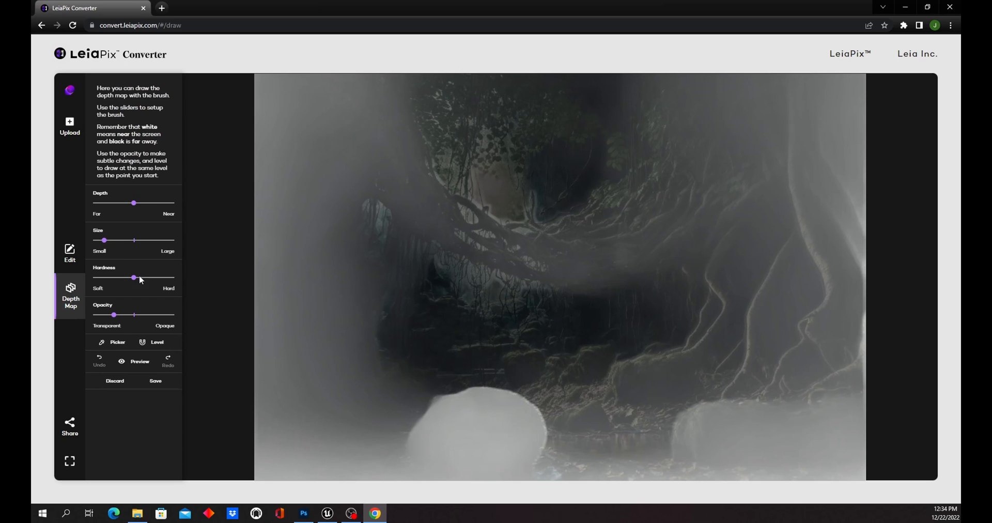
{"action": "left_click", "coordinate": [71, 253]}
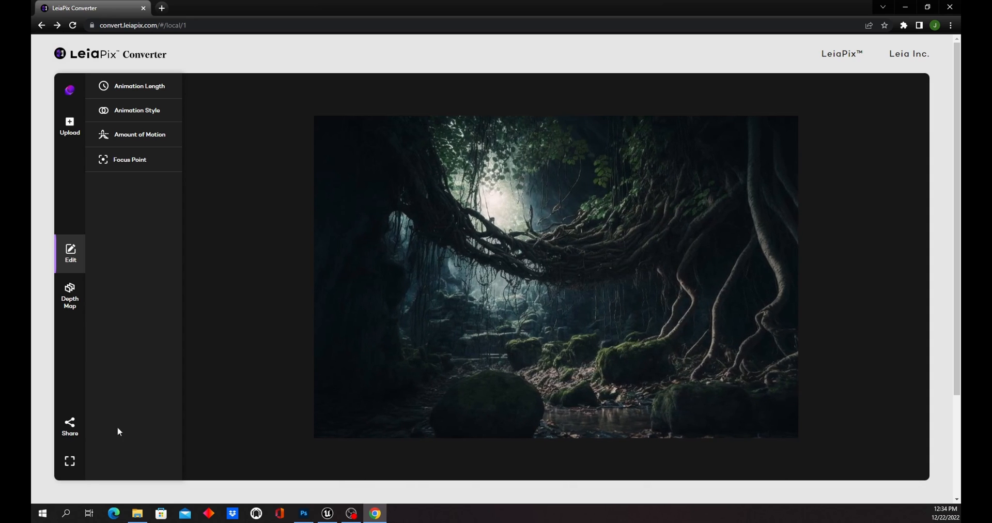
{"action": "left_click", "coordinate": [70, 426]}
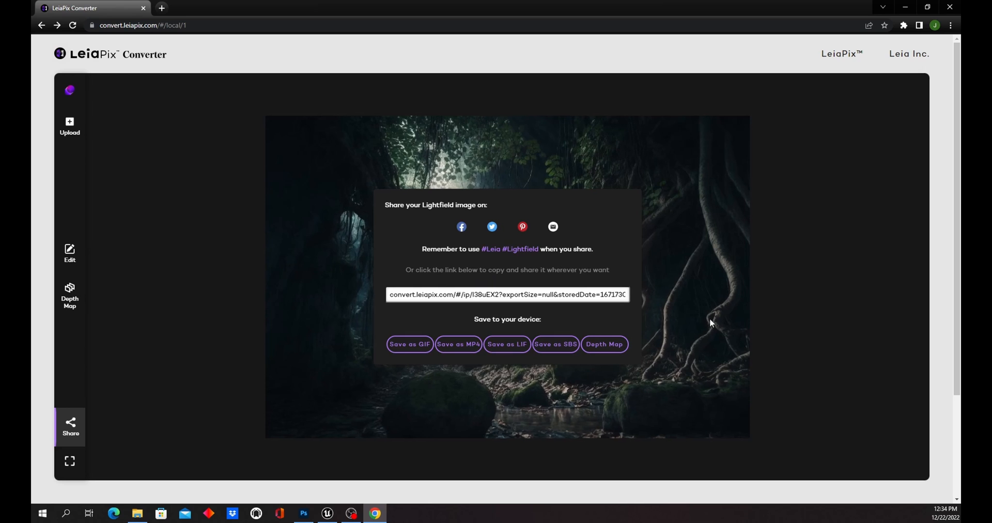
{"action": "left_click", "coordinate": [609, 345]}
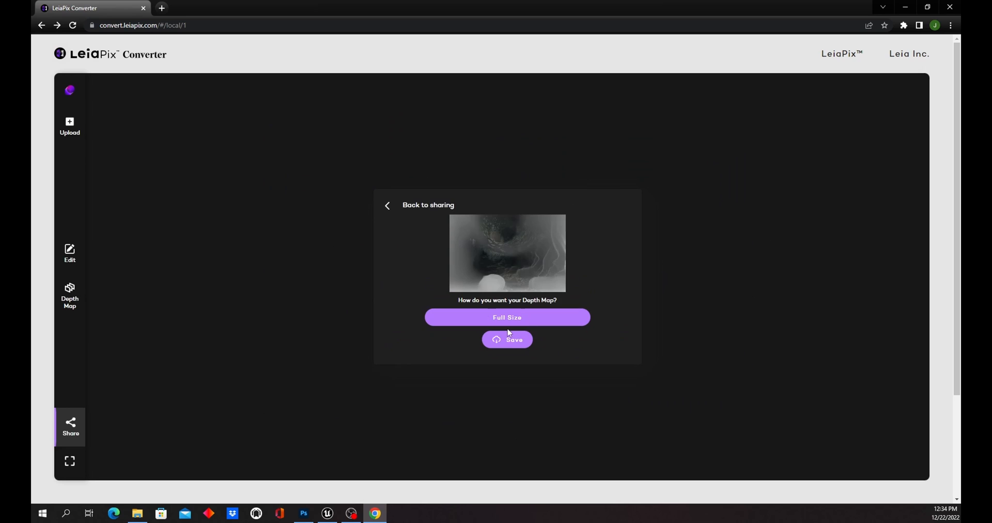
{"action": "left_click", "coordinate": [507, 343]}
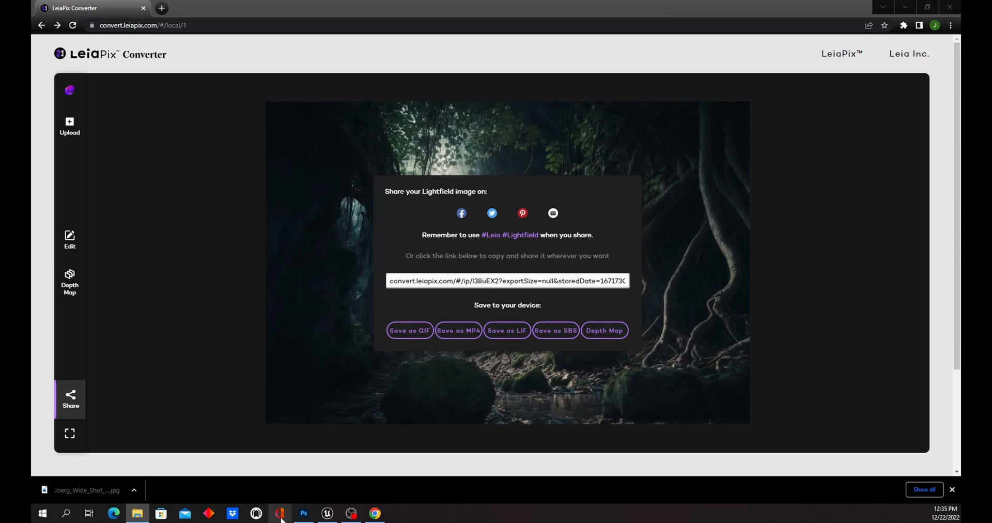
{"action": "left_click_drag", "start_coordinate": [94, 495], "coordinate": [960, 465]}
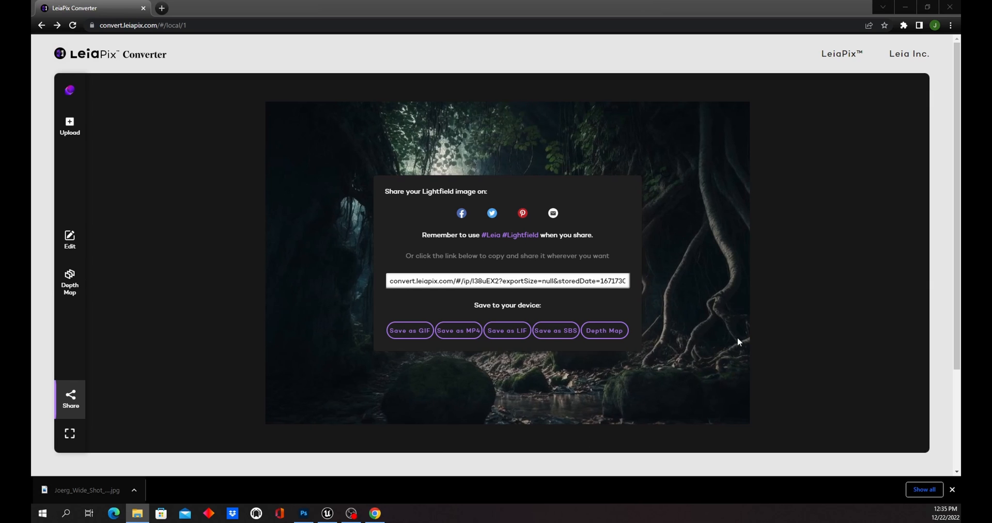
Step: Minimize the browser and close Photoshop to return to the AI_Tutorial project in Unreal Editor
{"action": "double_click", "coordinate": [827, 14]}
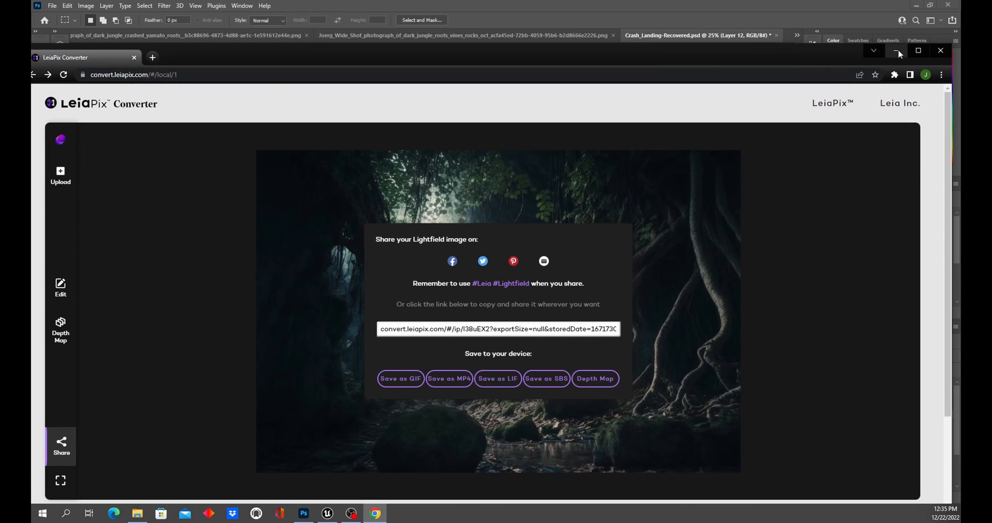
{"action": "left_click", "coordinate": [897, 51]}
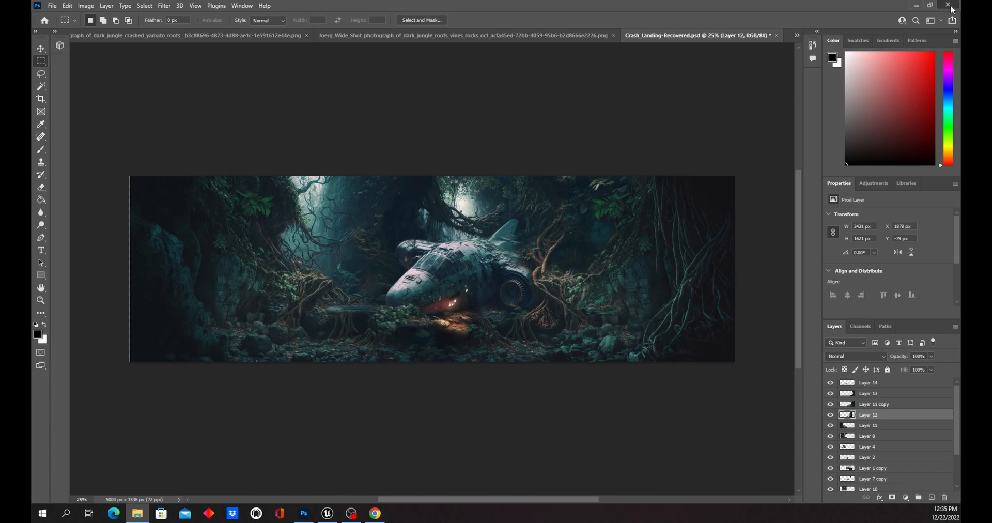
{"action": "left_click", "coordinate": [952, 12]}
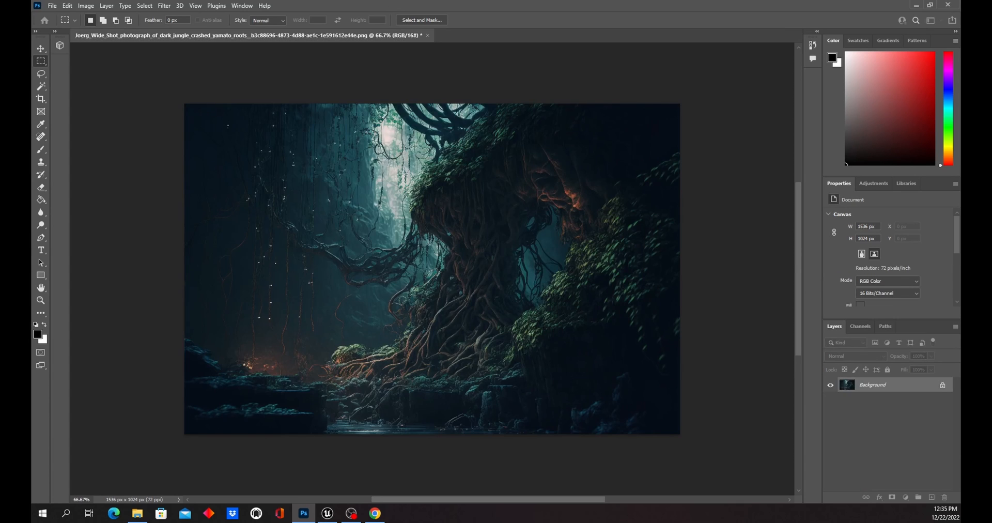
{"action": "key", "text": "alt+Tab"}
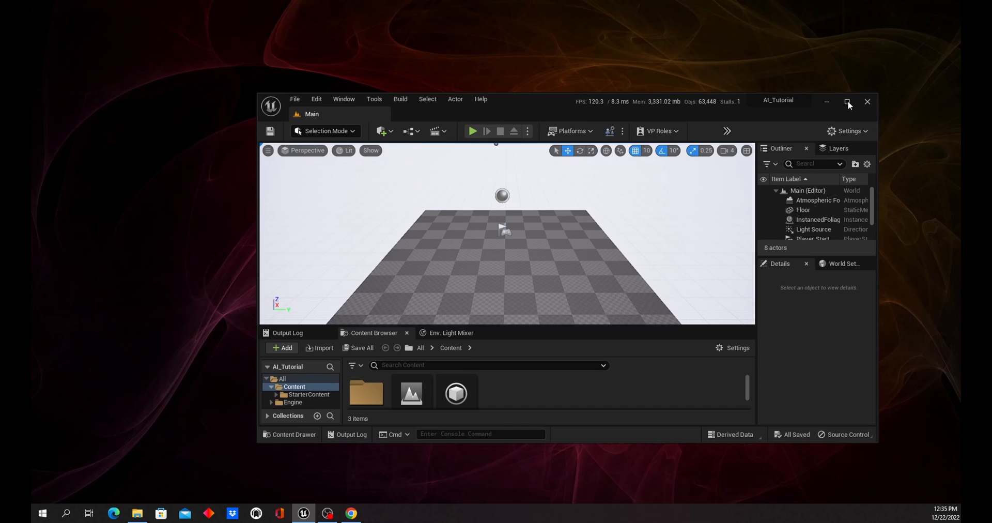
Step: Maximize the Unreal Editor window and check the list of available editor modes
{"action": "left_click", "coordinate": [847, 102]}
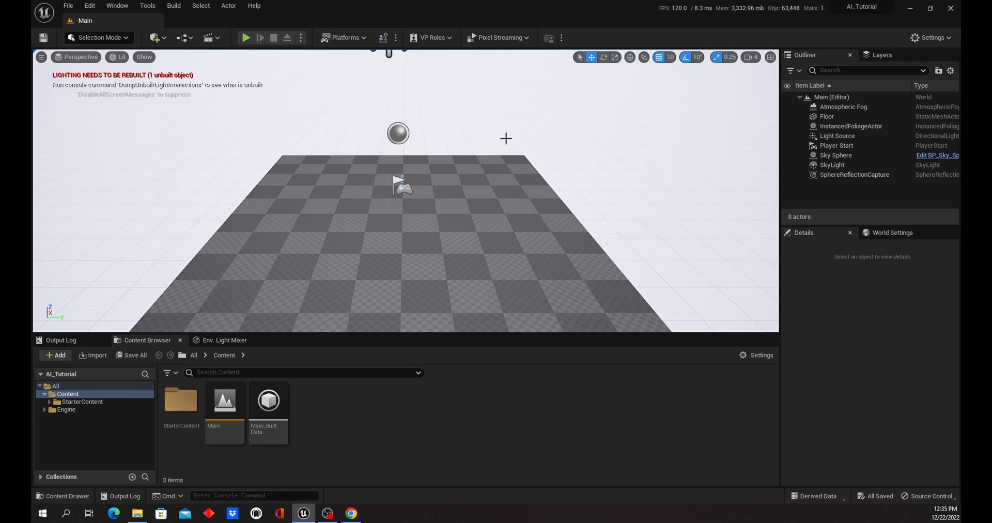
{"action": "left_click", "coordinate": [127, 38]}
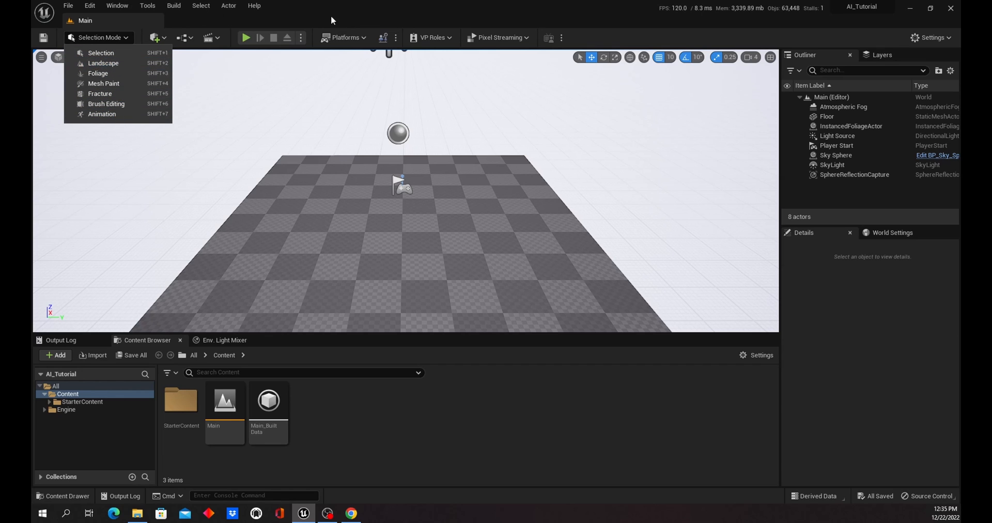
{"action": "left_click", "coordinate": [343, 11]}
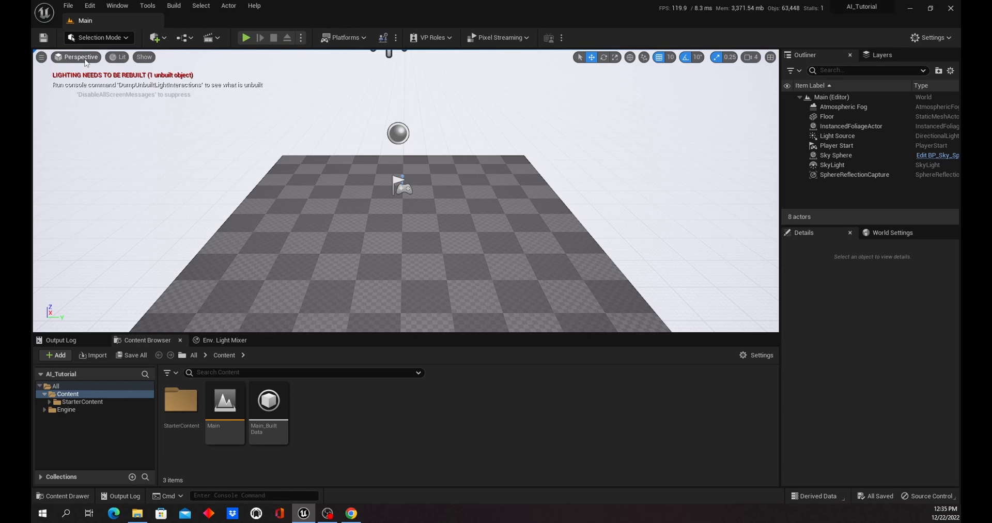
Step: Search the project's plugins for "Model" and enable the beta plugin Modeling Tools Editor Mode
{"action": "left_click", "coordinate": [90, 9]}
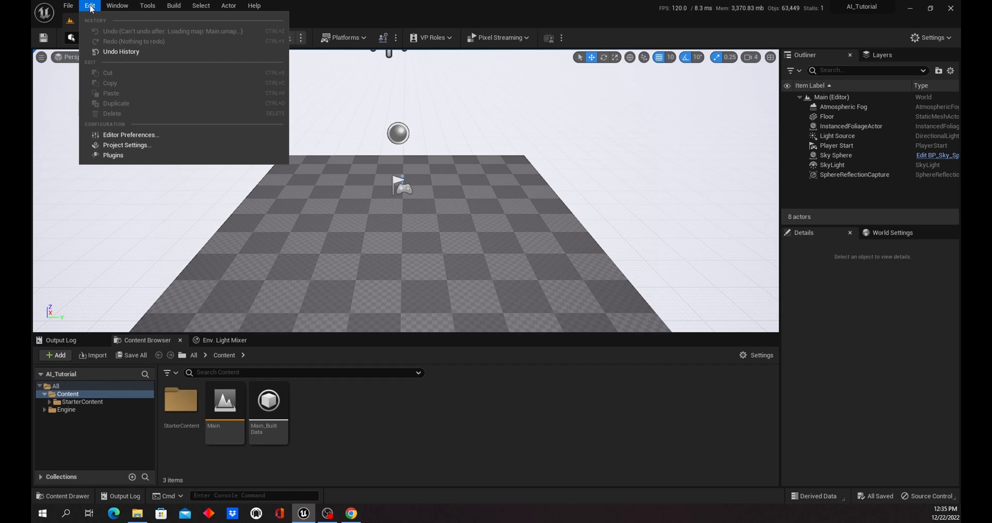
{"action": "left_click", "coordinate": [117, 155]}
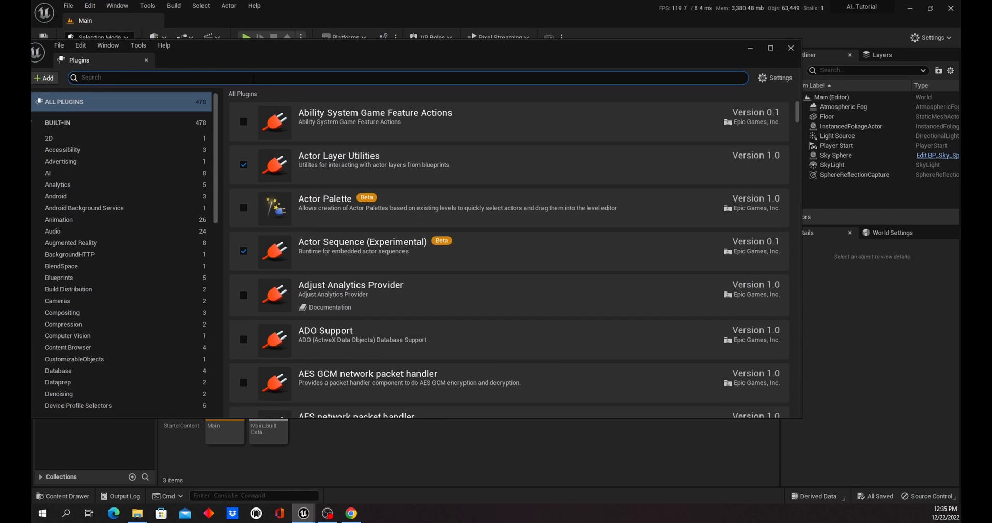
{"action": "type", "text": "Model"}
{"action": "scroll", "coordinate": [486, 291], "scroll_direction": "down", "scroll_amount": 5}
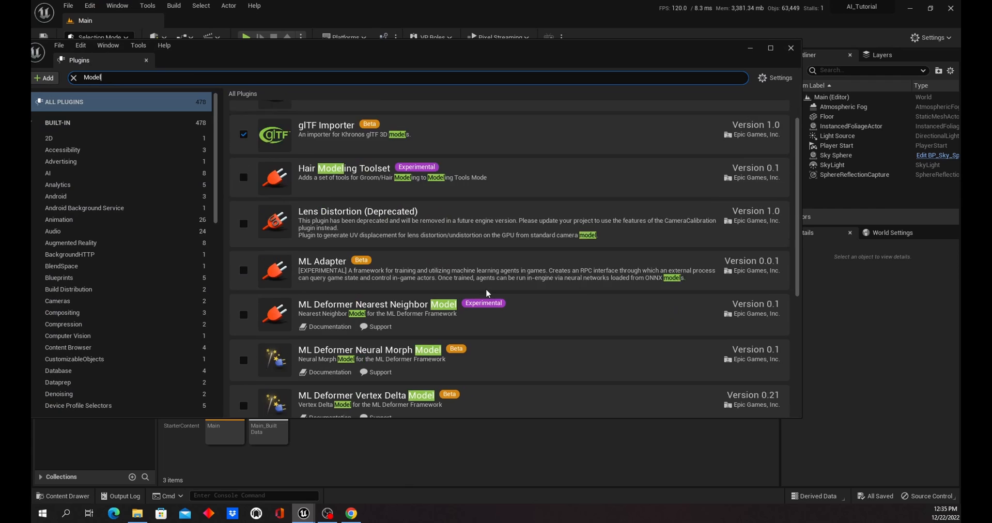
{"action": "scroll", "coordinate": [485, 293], "scroll_direction": "down", "scroll_amount": 2}
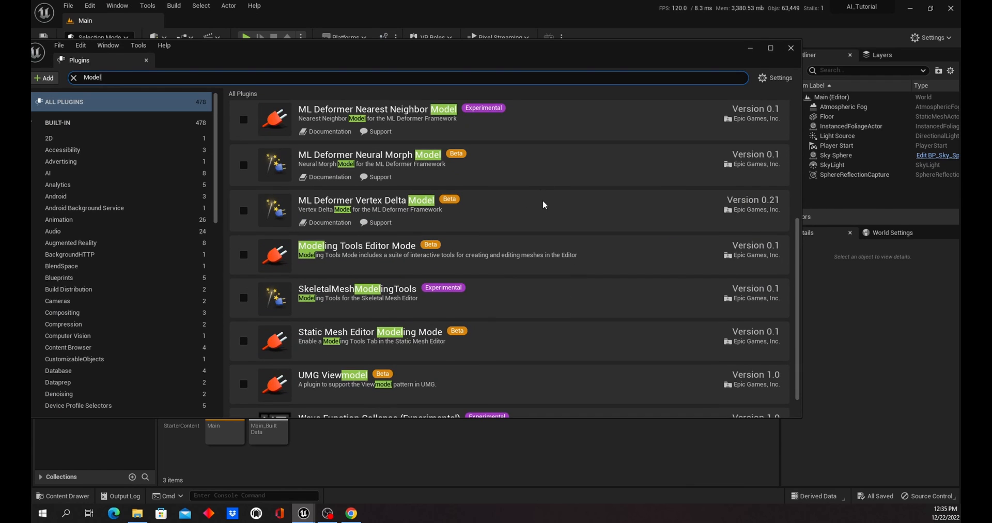
{"action": "scroll", "coordinate": [529, 190], "scroll_direction": "up", "scroll_amount": 1}
{"action": "scroll", "coordinate": [529, 190], "scroll_direction": "up", "scroll_amount": 1}
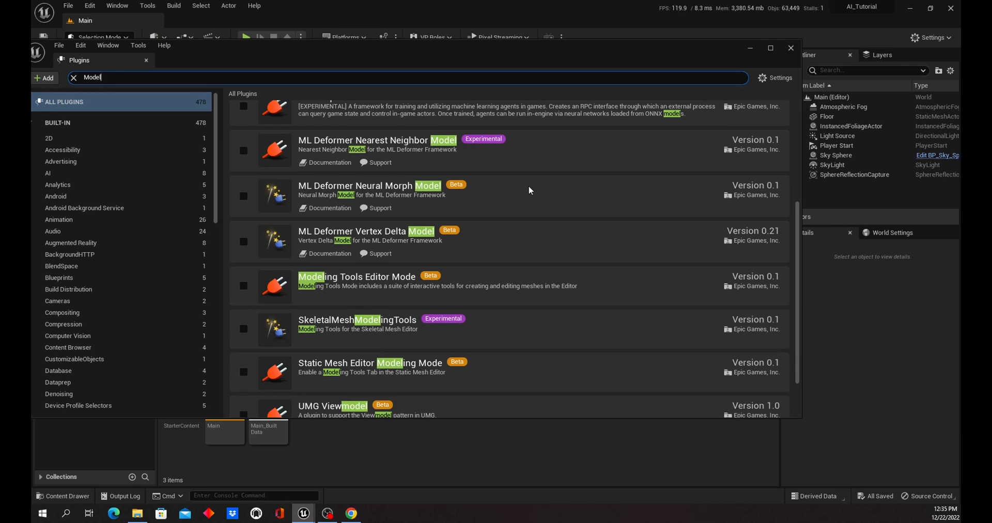
{"action": "scroll", "coordinate": [529, 190], "scroll_direction": "down", "scroll_amount": 4}
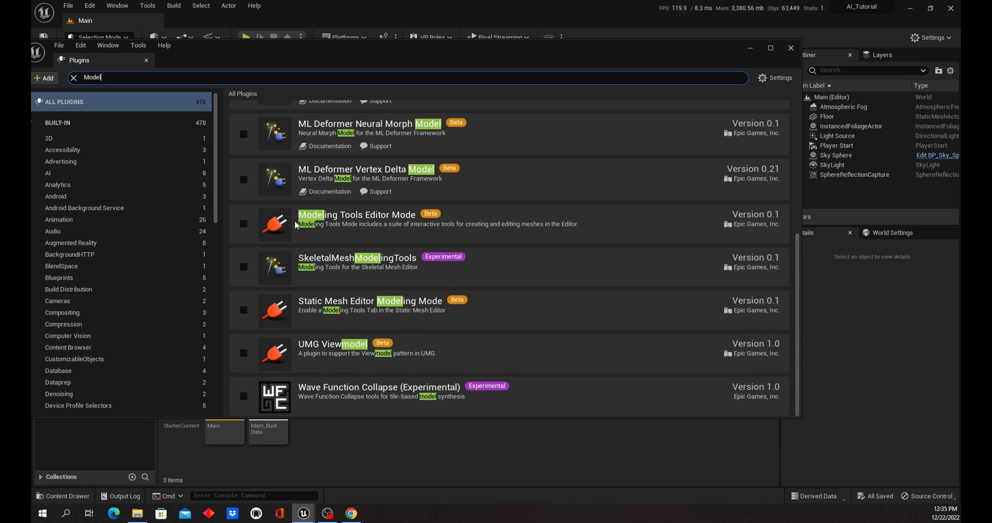
{"action": "left_click", "coordinate": [243, 223]}
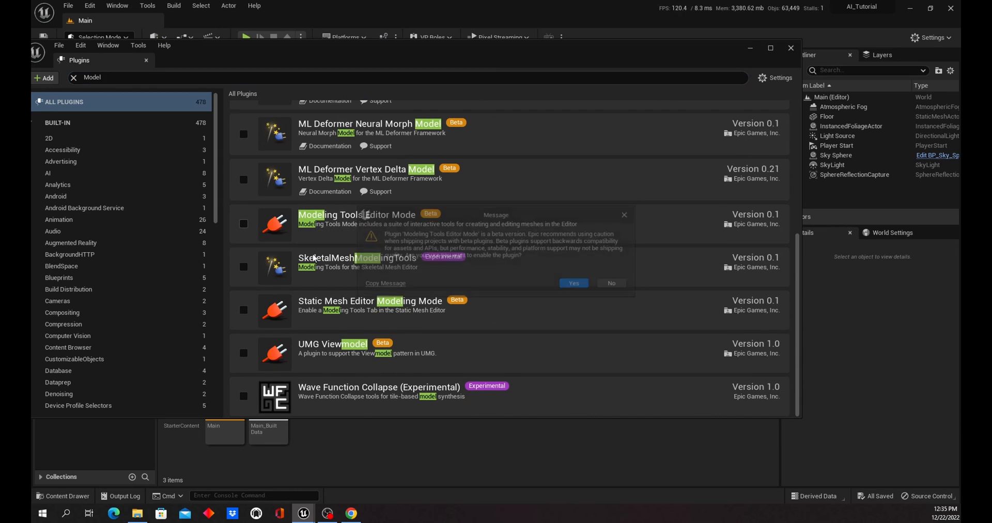
{"action": "left_click", "coordinate": [577, 285]}
Step: Enable the Static Mesh Editor Modeling Mode plugin, restart the editor and close the plugin browser
{"action": "left_click", "coordinate": [243, 310]}
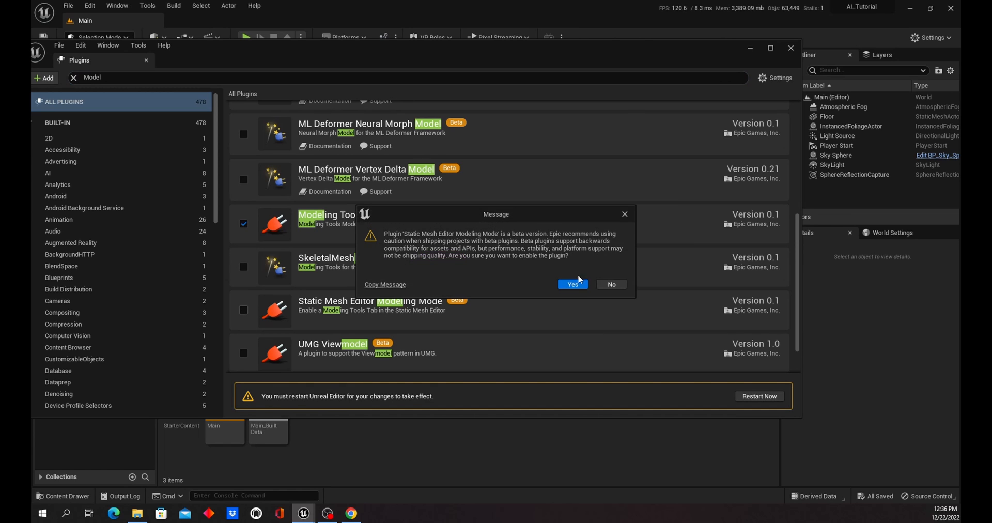
{"action": "left_click", "coordinate": [576, 284]}
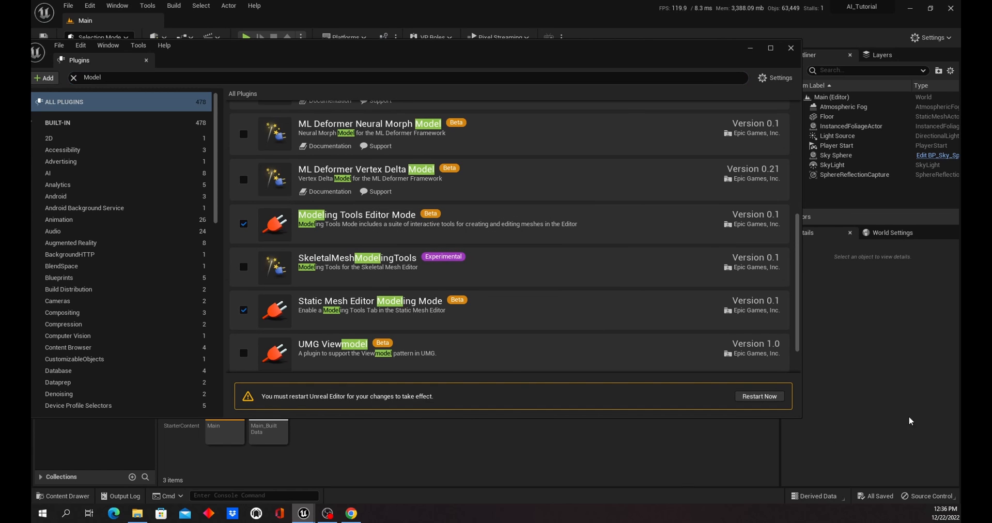
{"action": "left_click", "coordinate": [751, 398]}
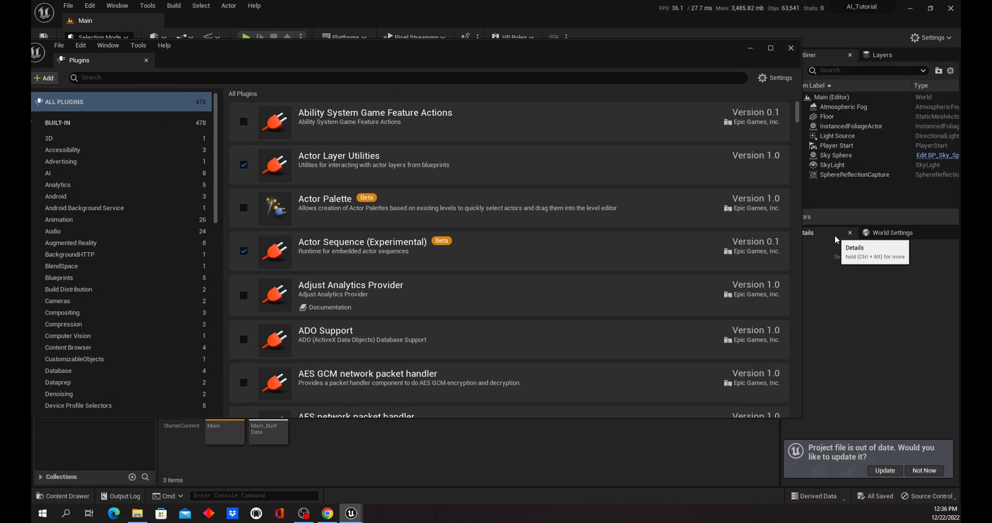
{"action": "left_click", "coordinate": [791, 48]}
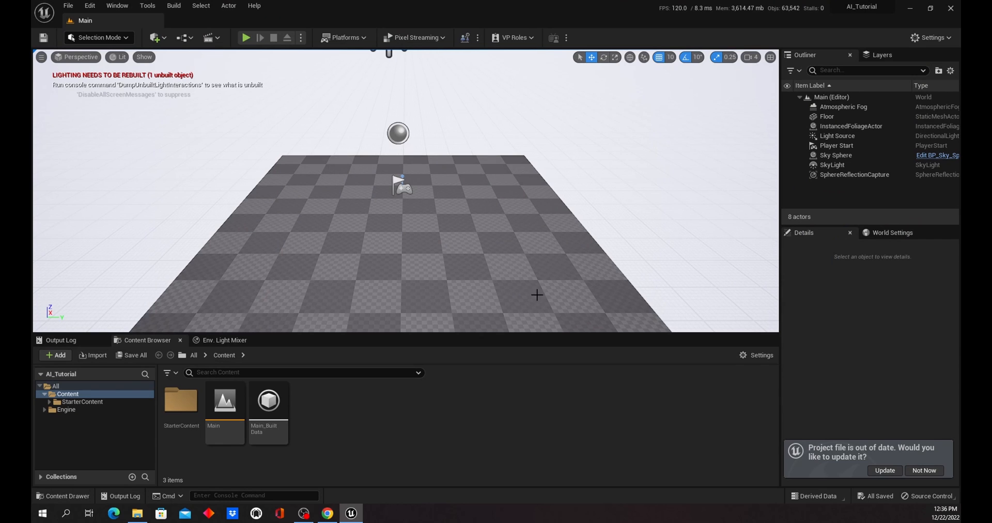
Step: Create a level named AI_Tutorial in the Content folder, save it and open it
{"action": "right_click_drag", "start_coordinate": [511, 256], "coordinate": [527, 217]}
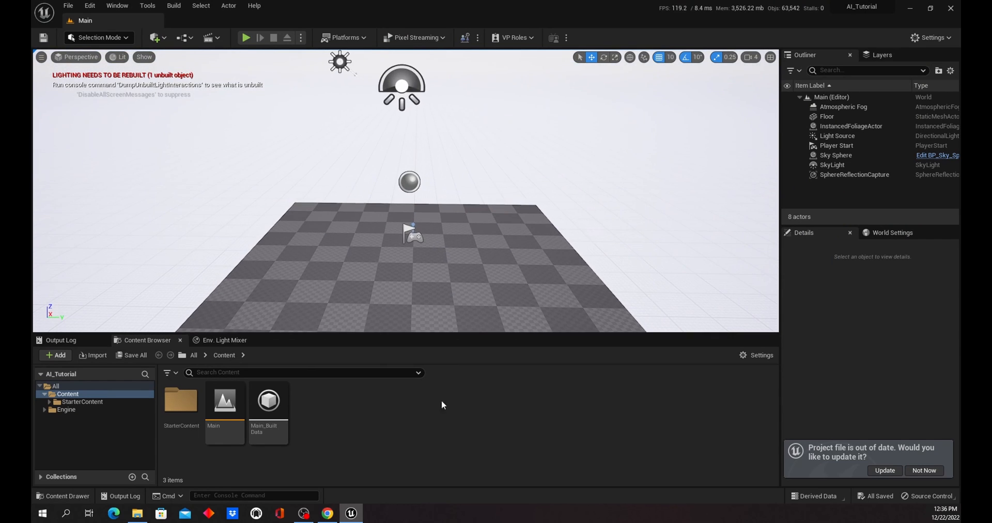
{"action": "right_click", "coordinate": [361, 405]}
{"action": "left_click", "coordinate": [426, 116]}
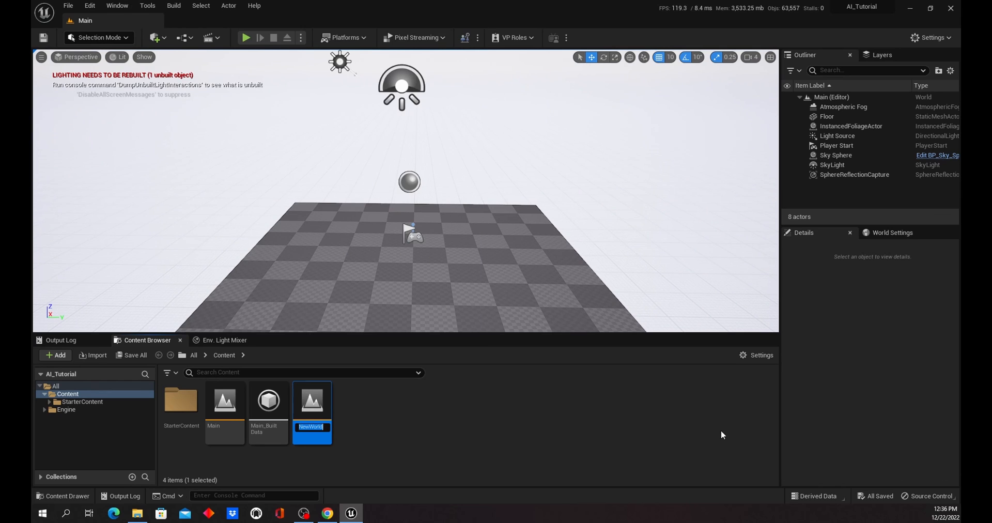
{"action": "type", "text": "AI_Tutorial"}
{"action": "key", "text": "Return"}
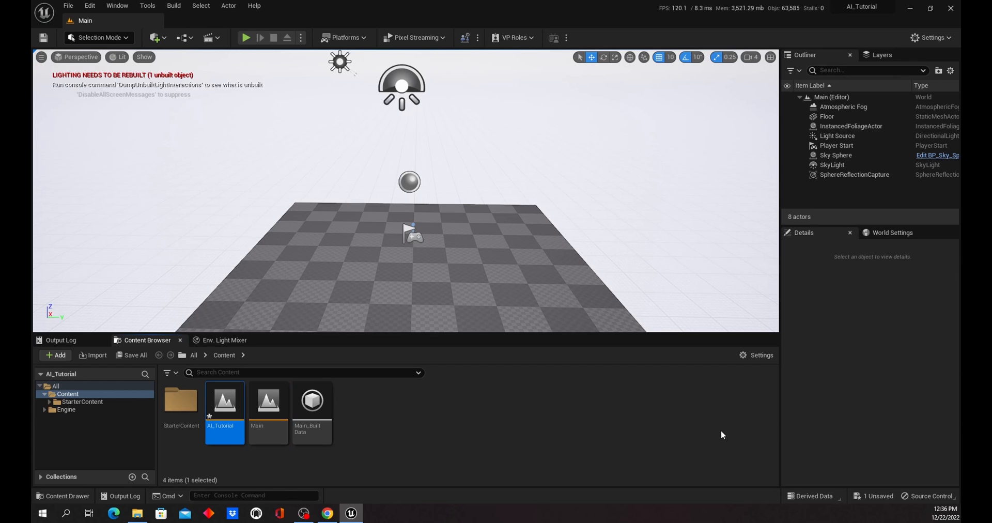
{"action": "key", "text": "ctrl+shift+s"}
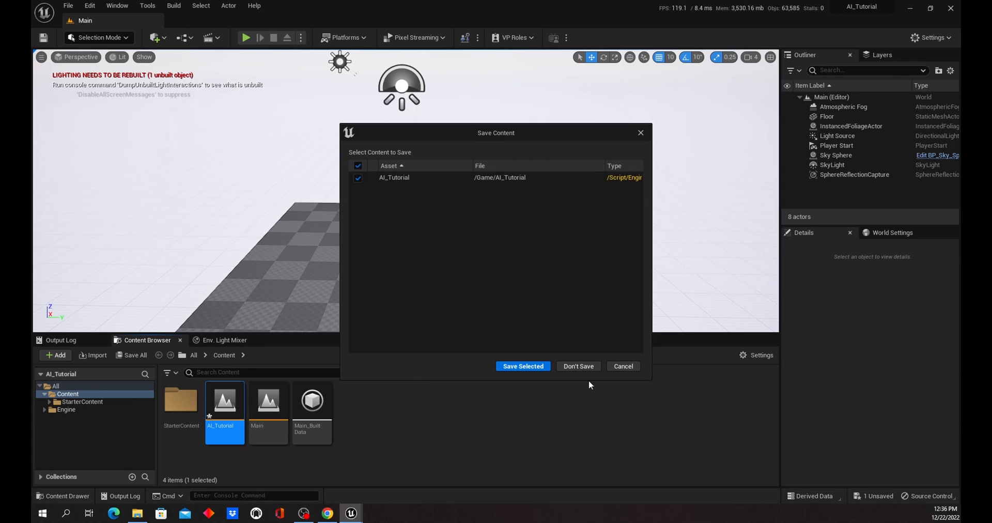
{"action": "left_click", "coordinate": [532, 367]}
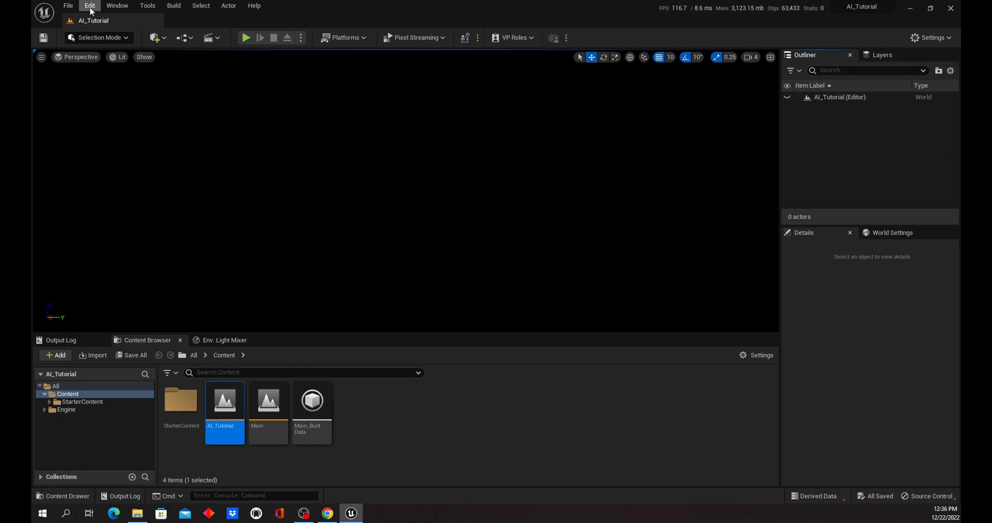
{"action": "left_click", "coordinate": [68, 6]}
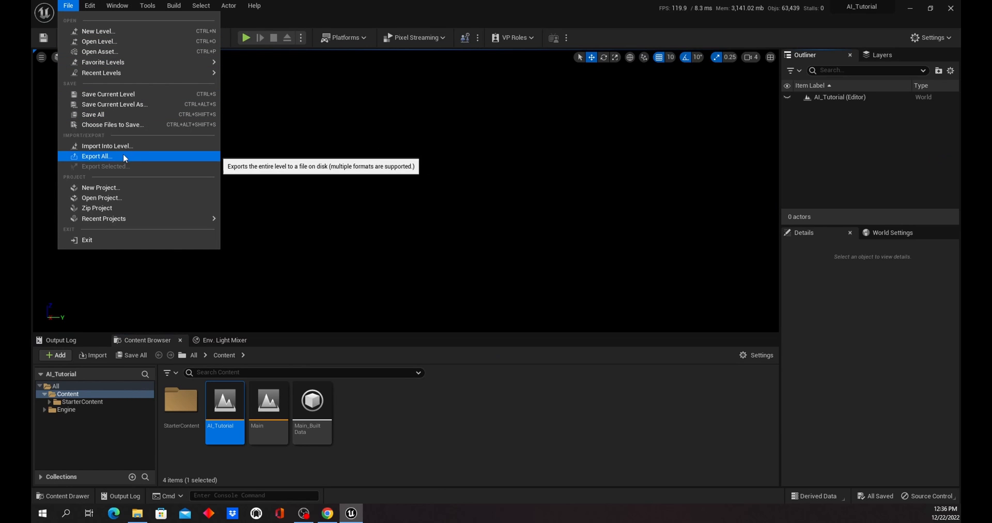
{"action": "left_click", "coordinate": [598, 210]}
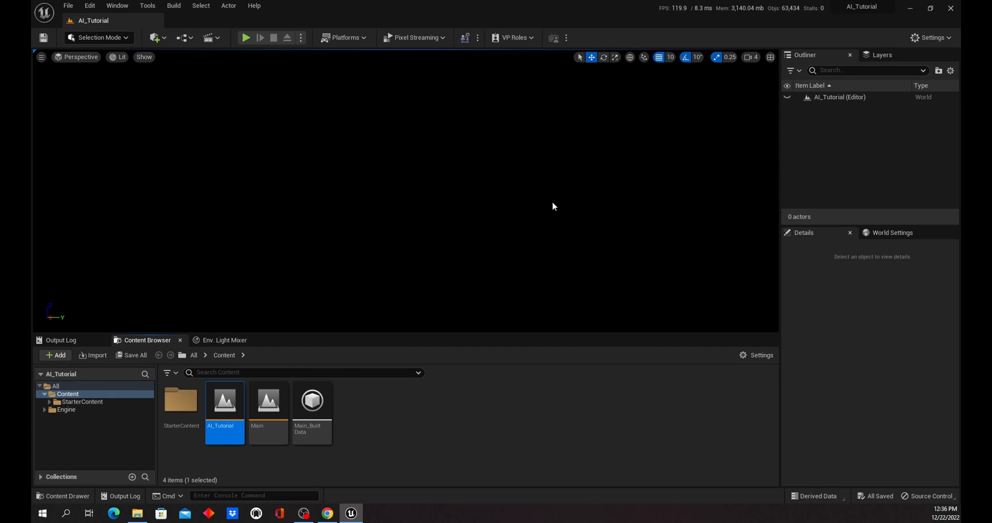
Step: Switch the editor to Modeling mode and start creating a rectangle shape
{"action": "left_click", "coordinate": [125, 38]}
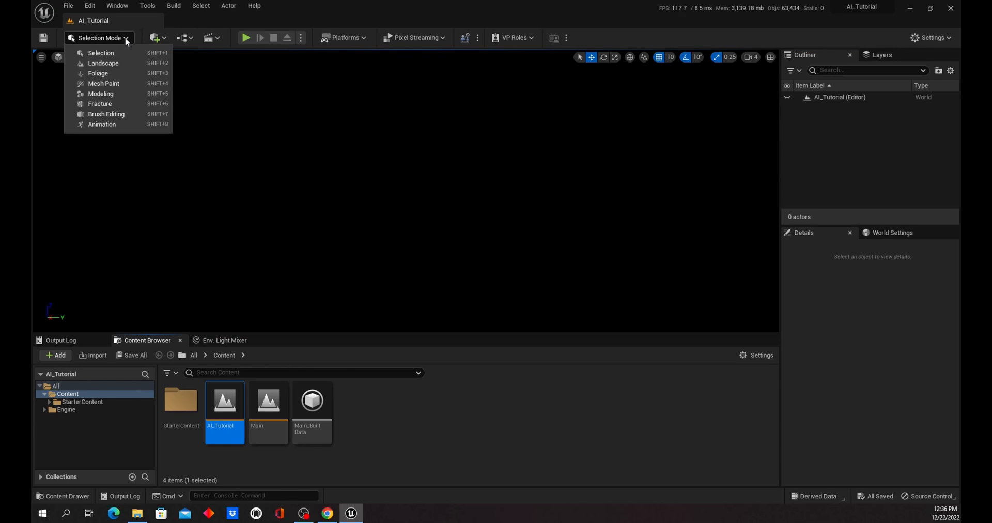
{"action": "left_click", "coordinate": [119, 93]}
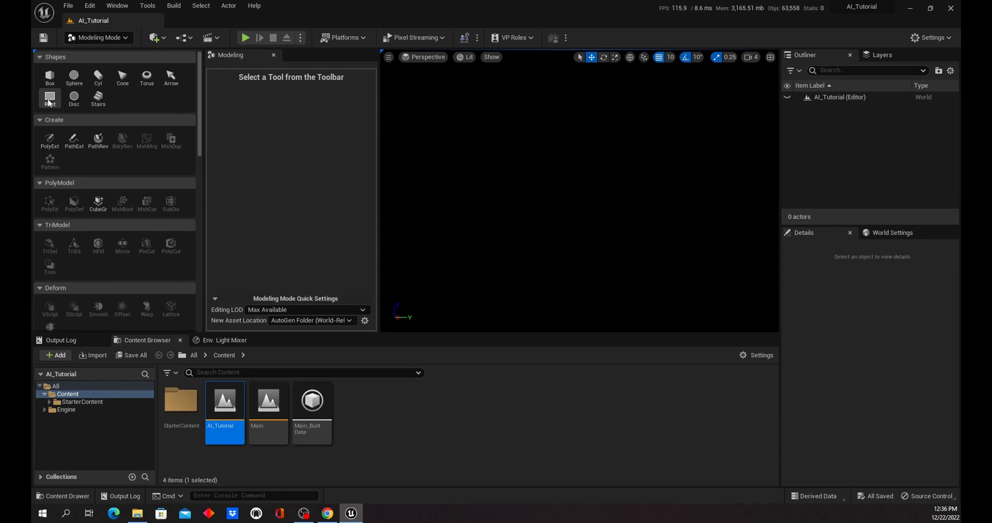
{"action": "left_click", "coordinate": [50, 98]}
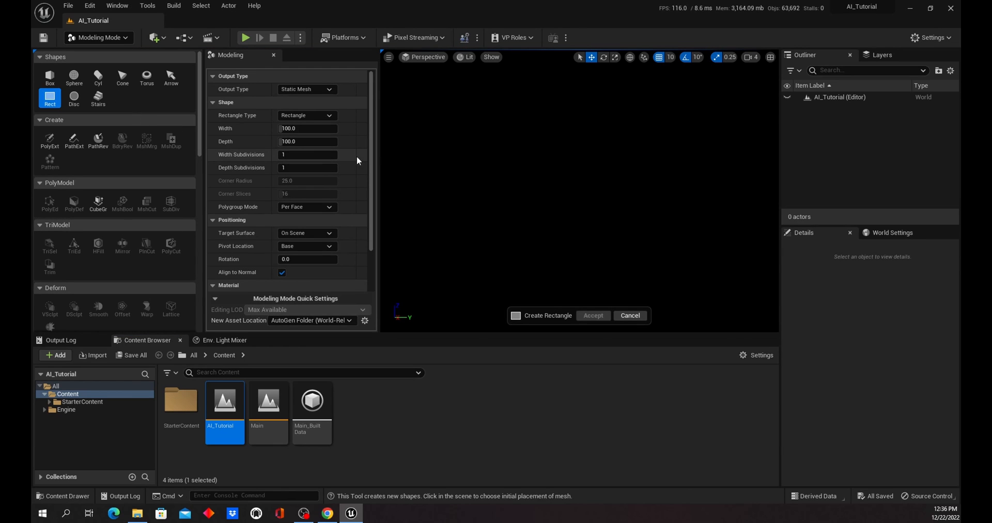
Step: Try a rectangle width of 1000 and reset the width to its default
{"action": "left_click", "coordinate": [308, 129]}
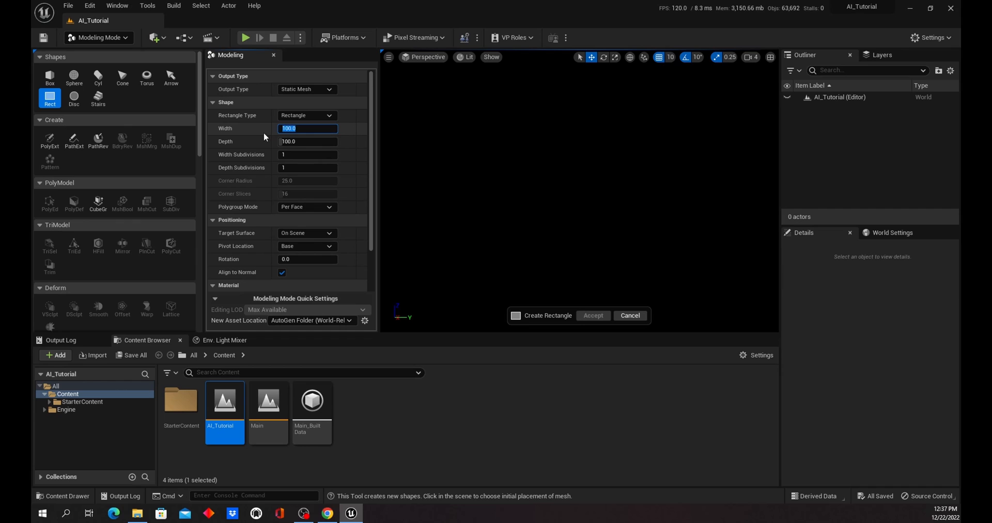
{"action": "type", "text": "1000"}
{"action": "key", "text": "Return"}
{"action": "left_click", "coordinate": [305, 142]}
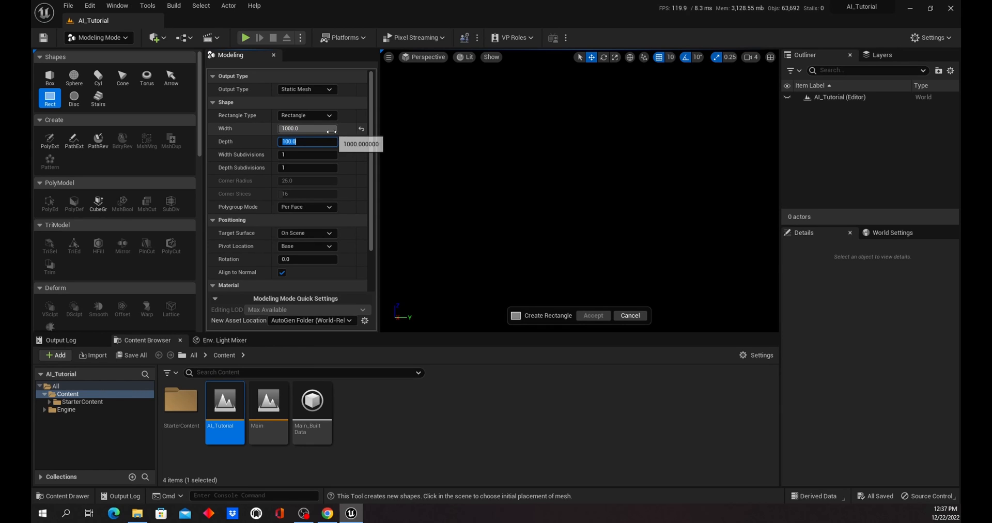
{"action": "left_click", "coordinate": [362, 129]}
Step: Set the rectangle's width subdivisions and depth subdivisions to 500 each
{"action": "left_click", "coordinate": [292, 154]}
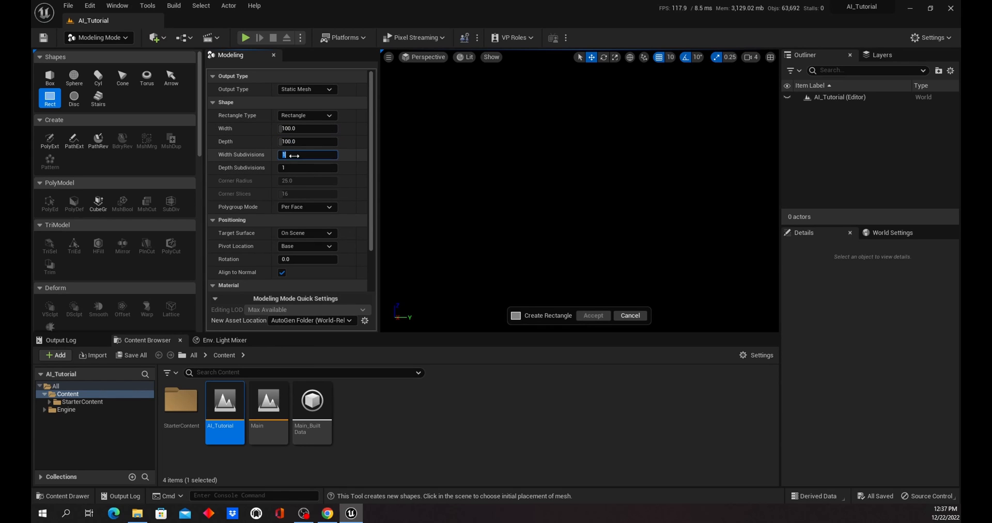
{"action": "type", "text": "500"}
{"action": "left_click", "coordinate": [335, 167]}
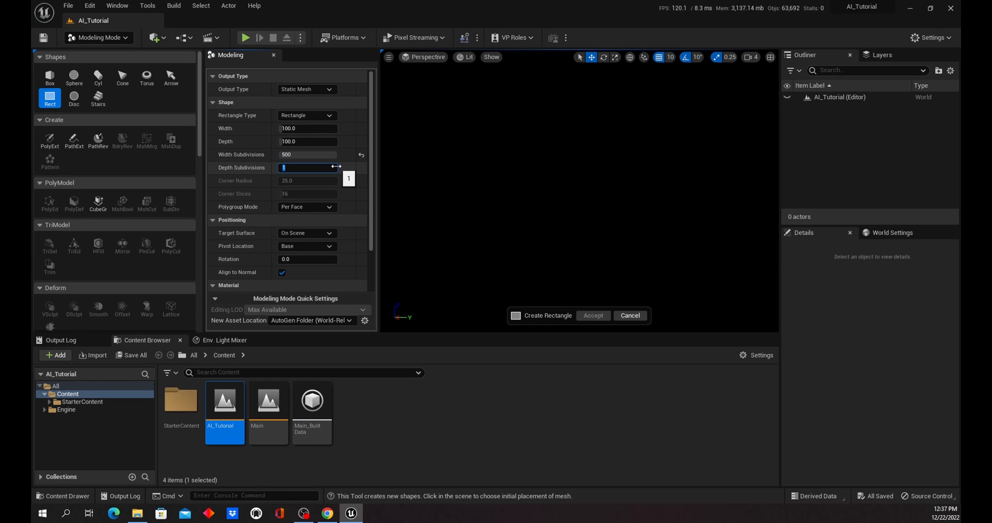
{"action": "type", "text": "500"}
{"action": "key", "text": "Return"}
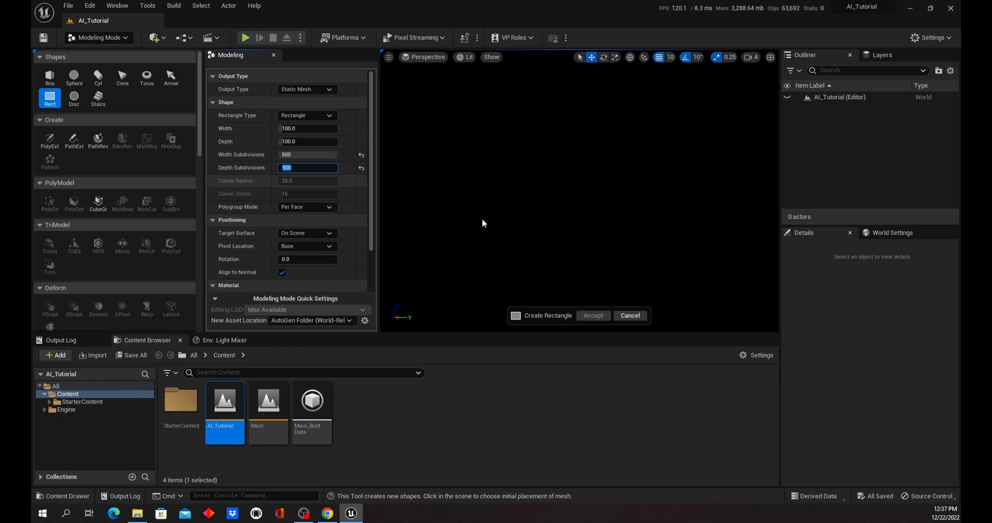
Step: Place the subdivided rectangle in the empty level, accept it and return to Selection mode
{"action": "left_click", "coordinate": [550, 258]}
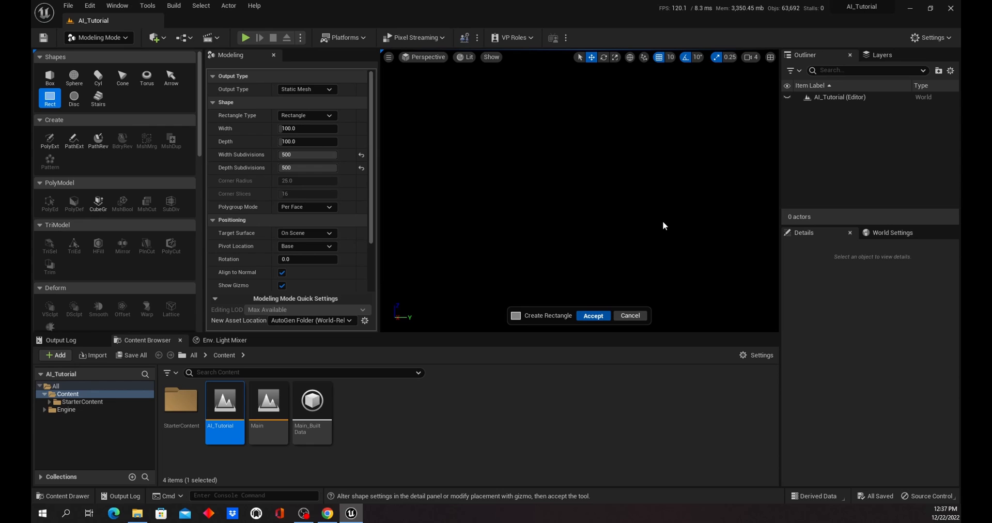
{"action": "key", "text": "Return"}
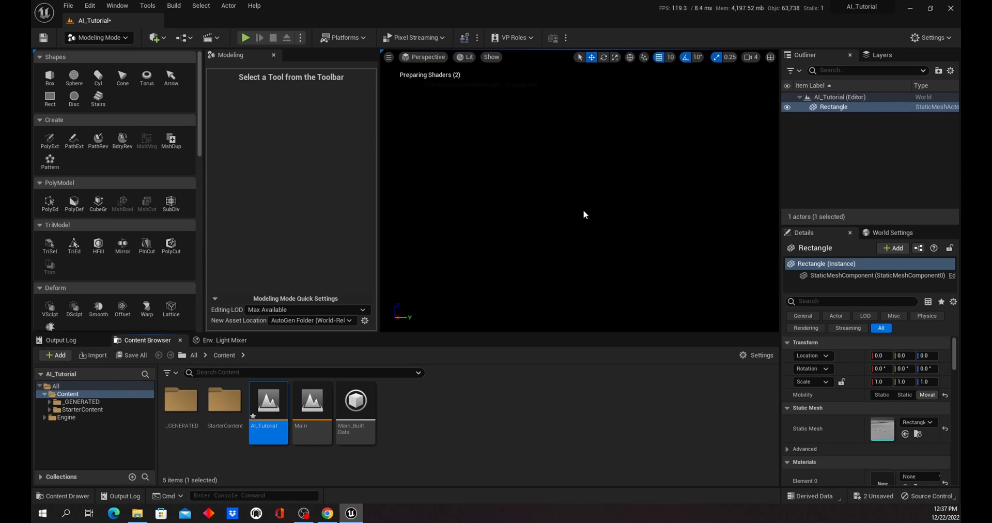
{"action": "left_click", "coordinate": [129, 40]}
{"action": "left_click", "coordinate": [123, 50]}
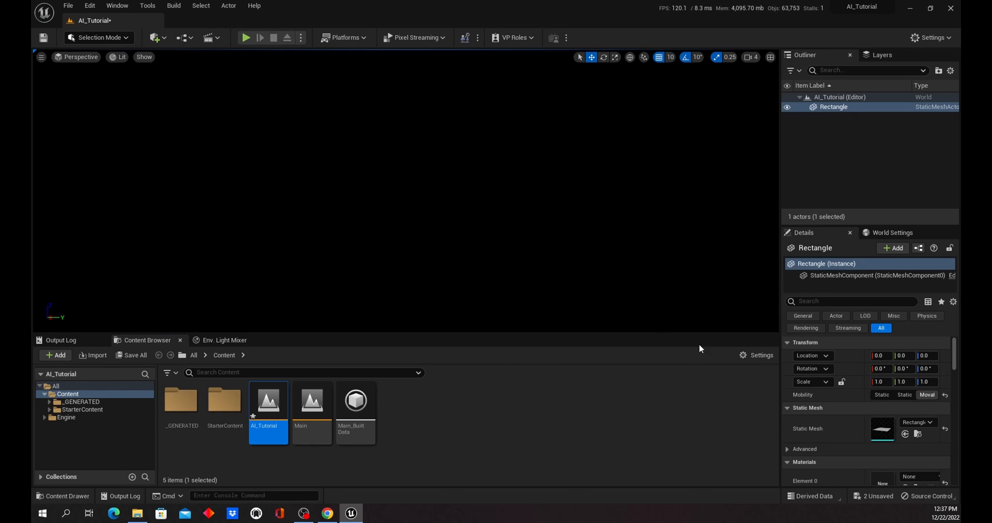
Step: Create a folder named Materials in the project's Content folder
{"action": "right_click", "coordinate": [435, 416]}
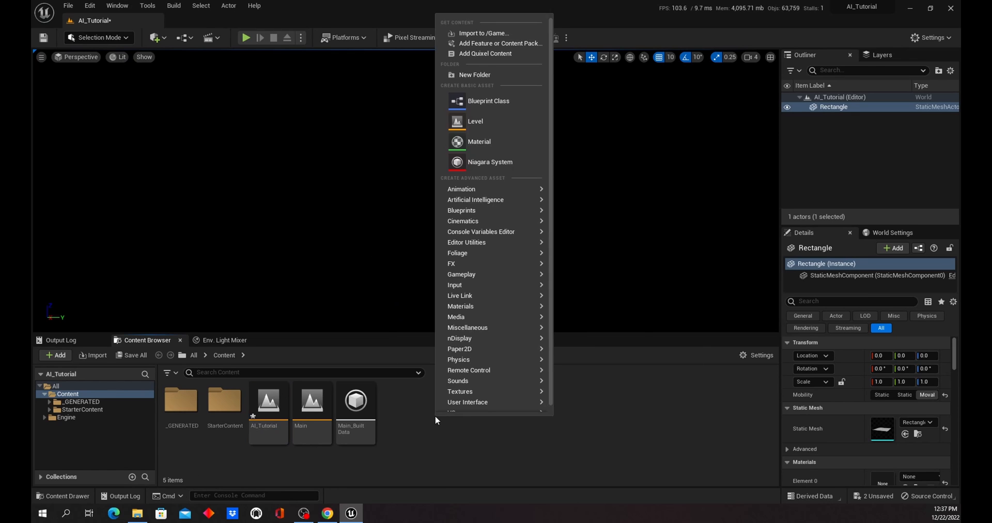
{"action": "left_click", "coordinate": [495, 76]}
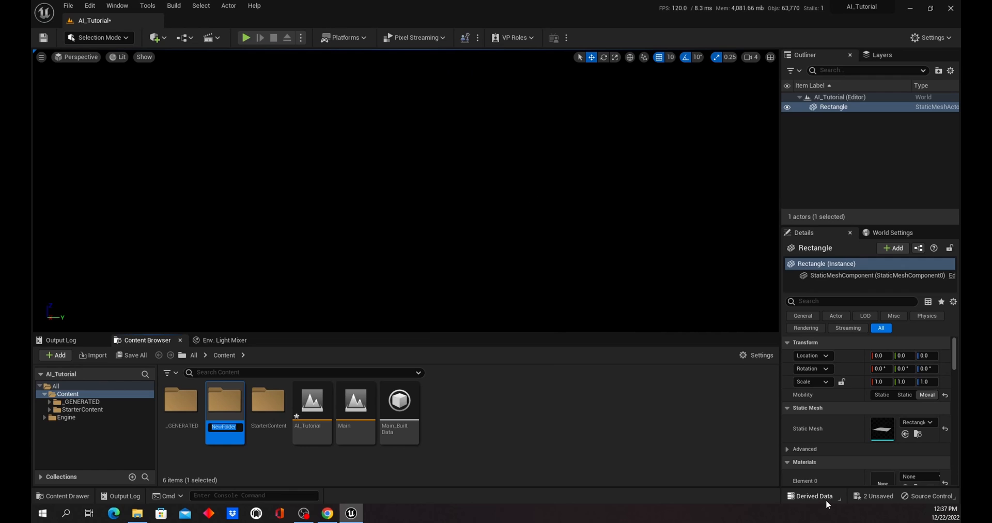
{"action": "type", "text": "Materials"}
{"action": "key", "text": "Return"}
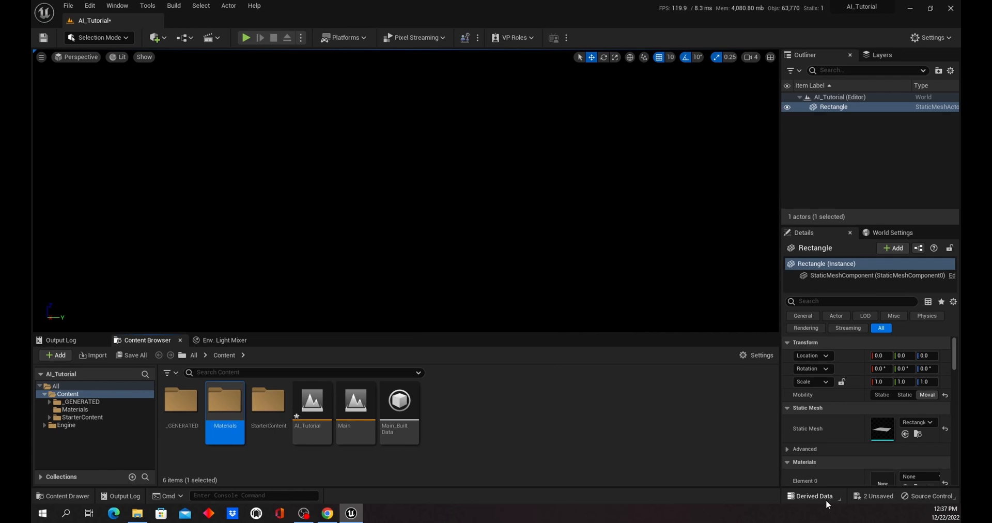
Step: Create a subfolder named Background inside the Materials folder
{"action": "double_click", "coordinate": [240, 408]}
{"action": "right_click", "coordinate": [238, 422]}
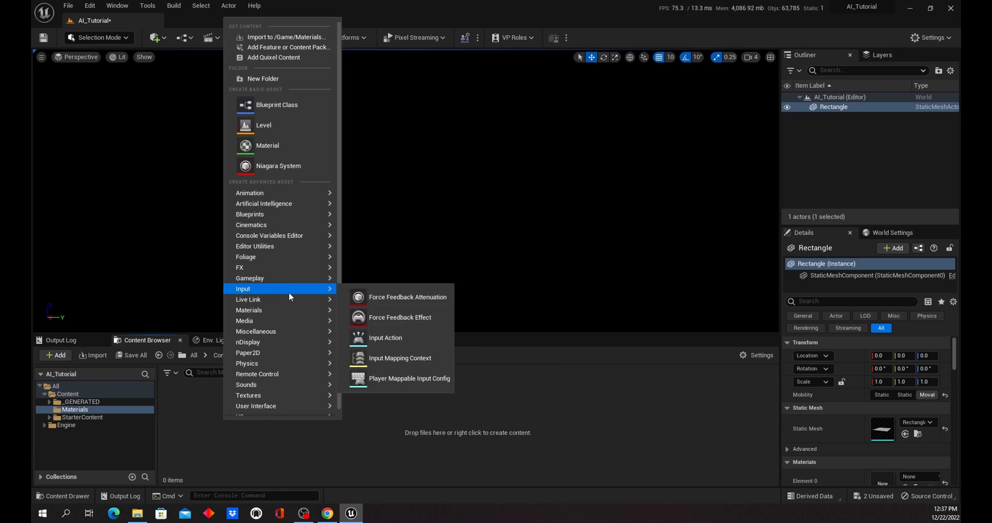
{"action": "left_click", "coordinate": [279, 78]}
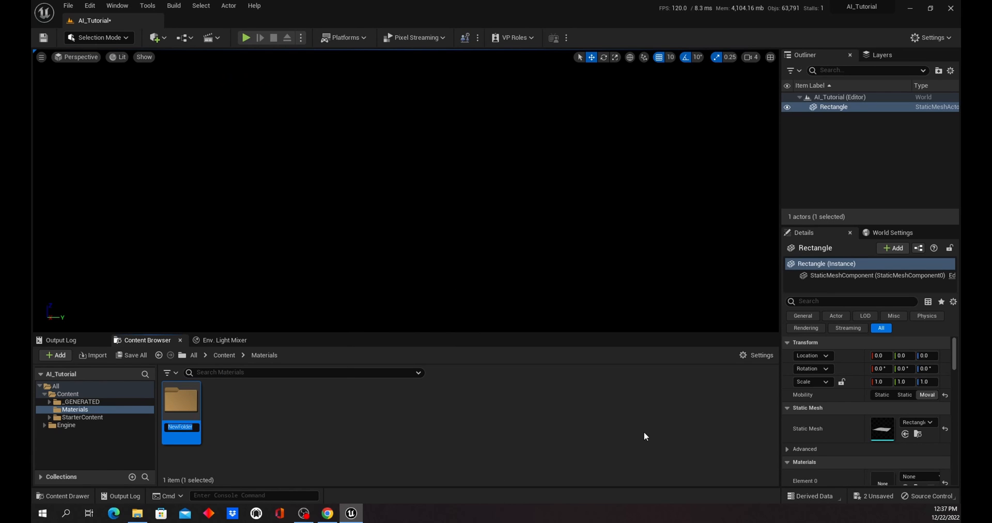
{"action": "type", "text": "E"}
{"action": "type", "text": "ackground"}
{"action": "key", "text": "Return"}
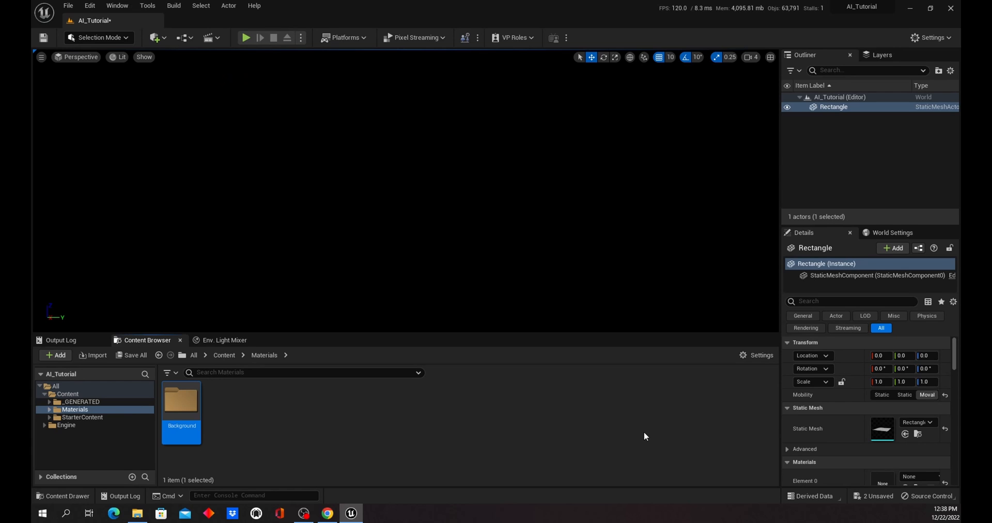
Step: Create a new material named M_Background inside the Background folder
{"action": "double_click", "coordinate": [181, 403]}
{"action": "right_click", "coordinate": [220, 422]}
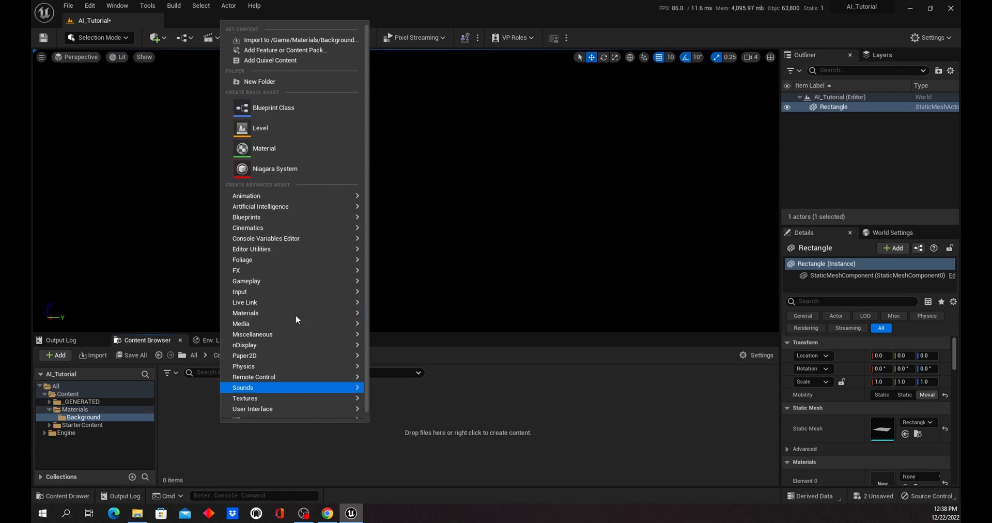
{"action": "left_click", "coordinate": [297, 150]}
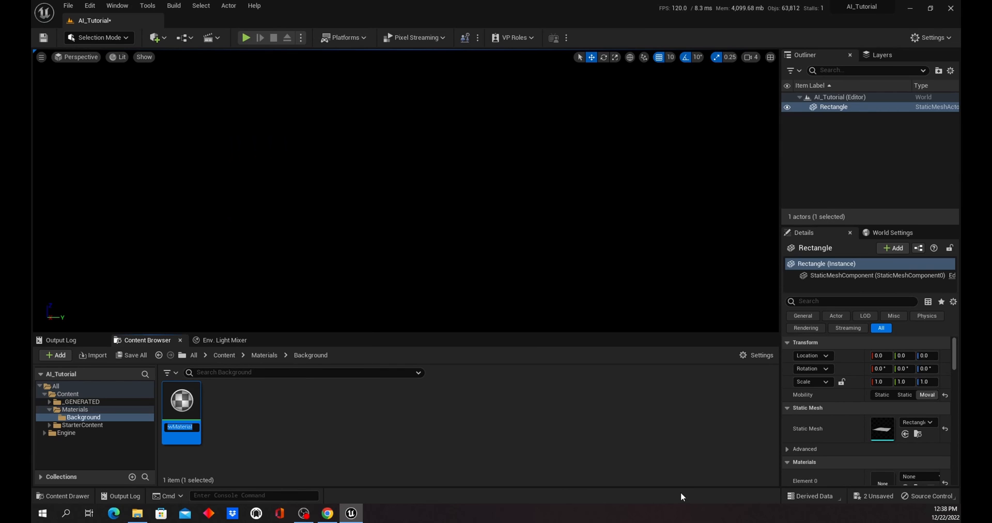
{"action": "type", "text": "M"}
{"action": "type", "text": "_Backgrou"}
{"action": "type", "text": "nd"}
{"action": "key", "text": "Return"}
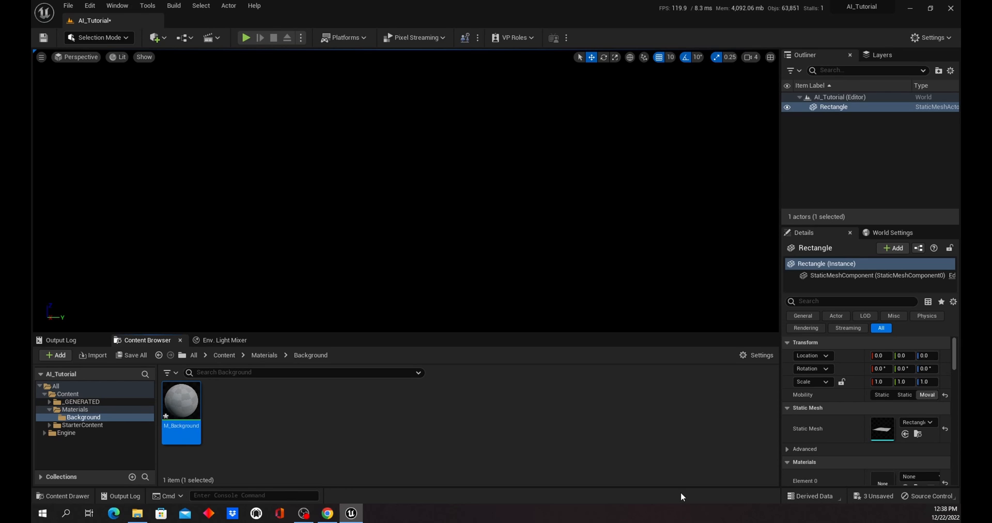
Step: Open M_Background in a maximized material editor, save it, and move its window clear of the level editor
{"action": "mouse_move", "coordinate": [187, 408]}
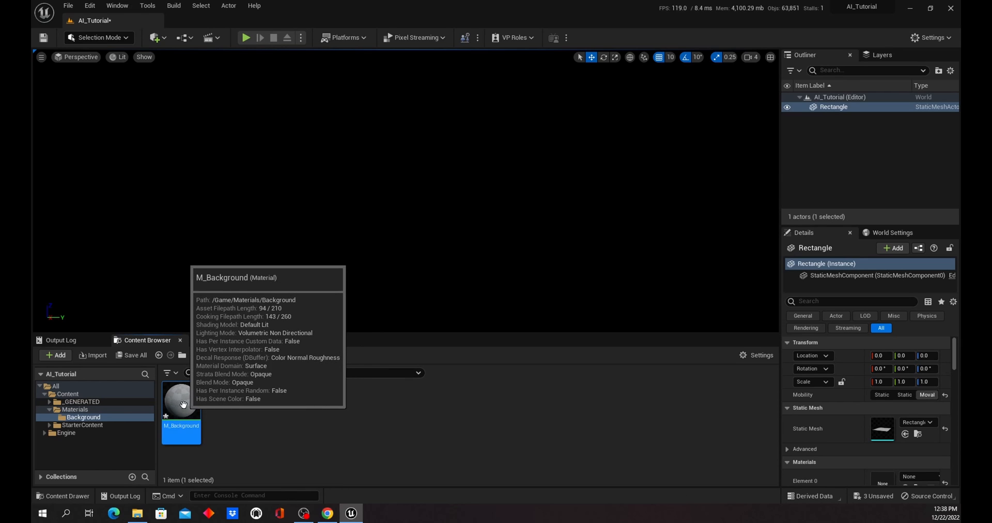
{"action": "double_click", "coordinate": [183, 404]}
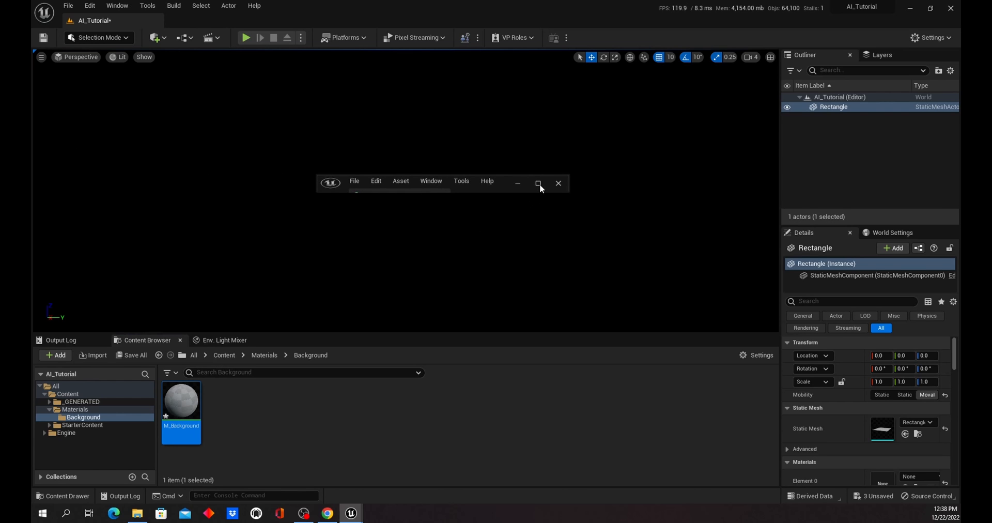
{"action": "left_click", "coordinate": [538, 183]}
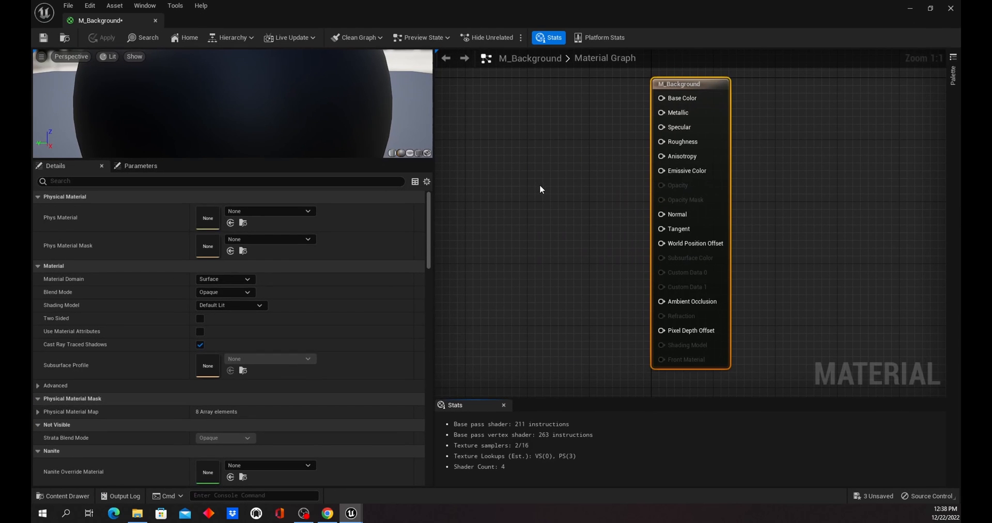
{"action": "left_click", "coordinate": [67, 5]}
{"action": "left_click", "coordinate": [107, 69]}
{"action": "left_click_drag", "start_coordinate": [774, 9], "coordinate": [15, 146]}
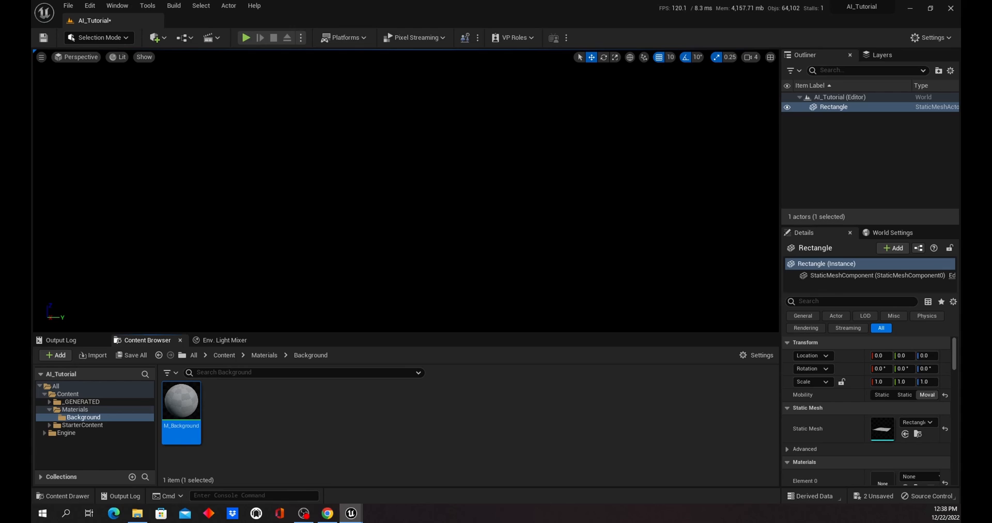
Step: Import the dark jungle image and its depth map from the file explorer into the Background folder
{"action": "left_click_drag", "start_coordinate": [991, 181], "coordinate": [982, 157]}
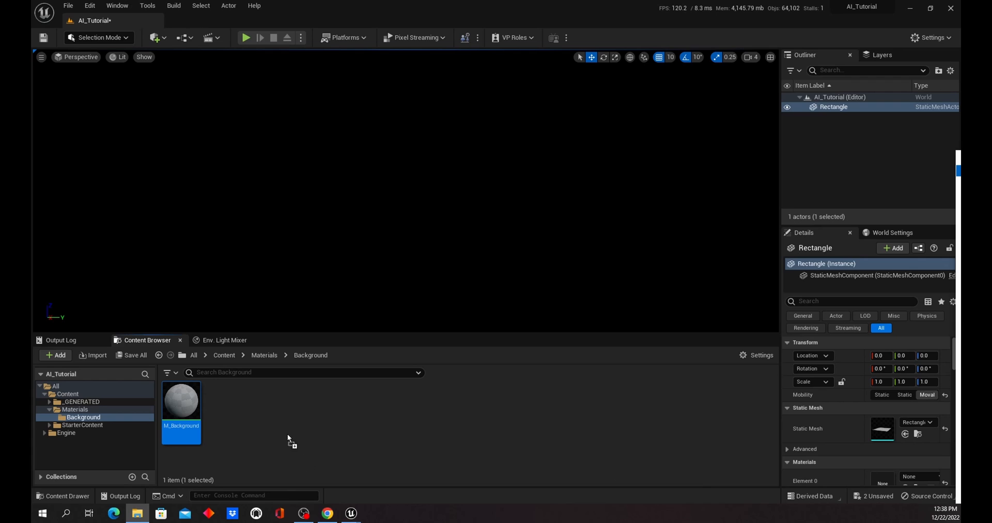
{"action": "left_click_drag", "start_coordinate": [287, 433], "coordinate": [284, 423]}
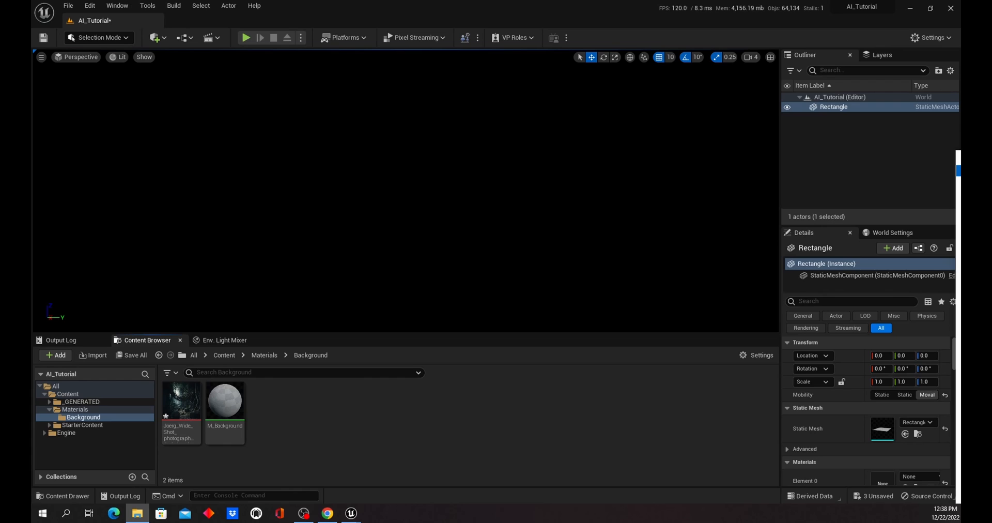
{"action": "left_click_drag", "start_coordinate": [311, 430], "coordinate": [317, 427]}
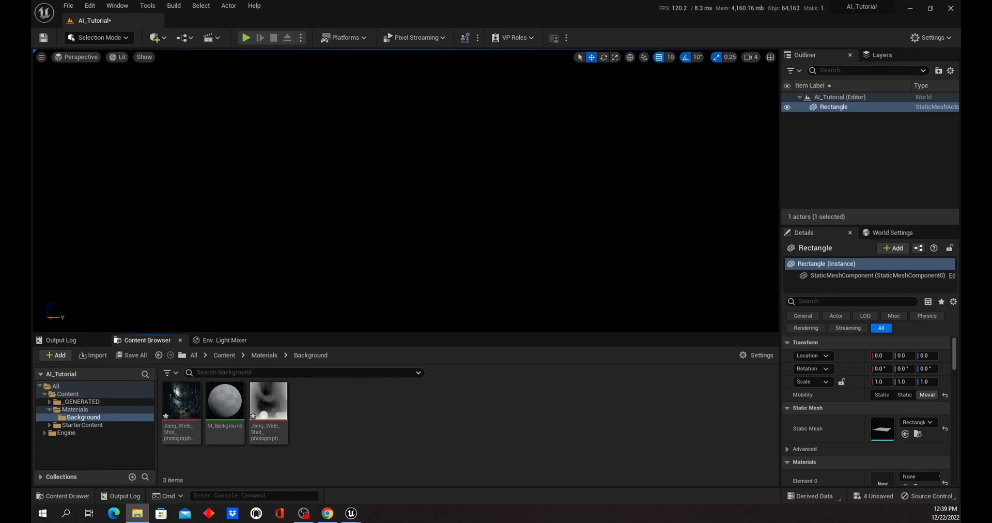
Step: Bring back the M_Background material editor and move the main material node outward to free space in the graph
{"action": "left_click_drag", "start_coordinate": [32, 144], "coordinate": [652, 147]}
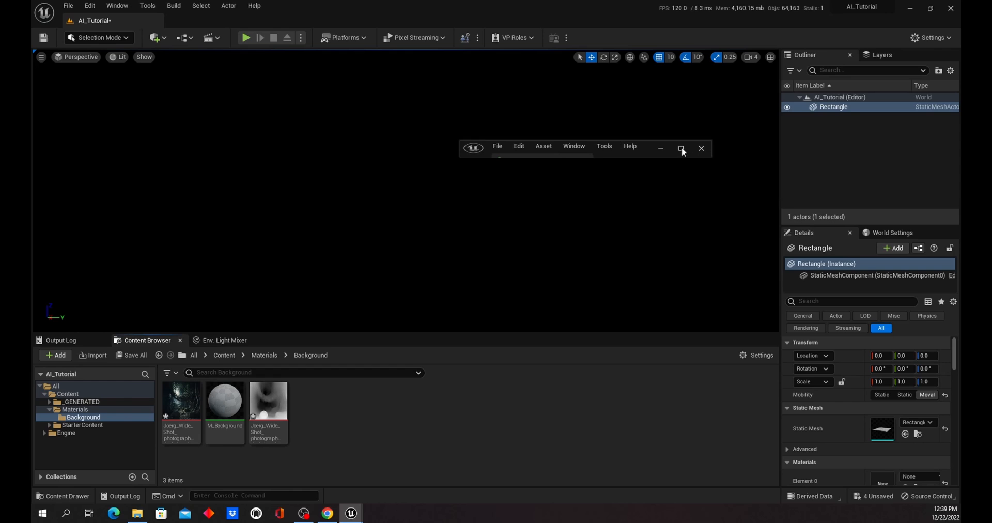
{"action": "left_click", "coordinate": [681, 148]}
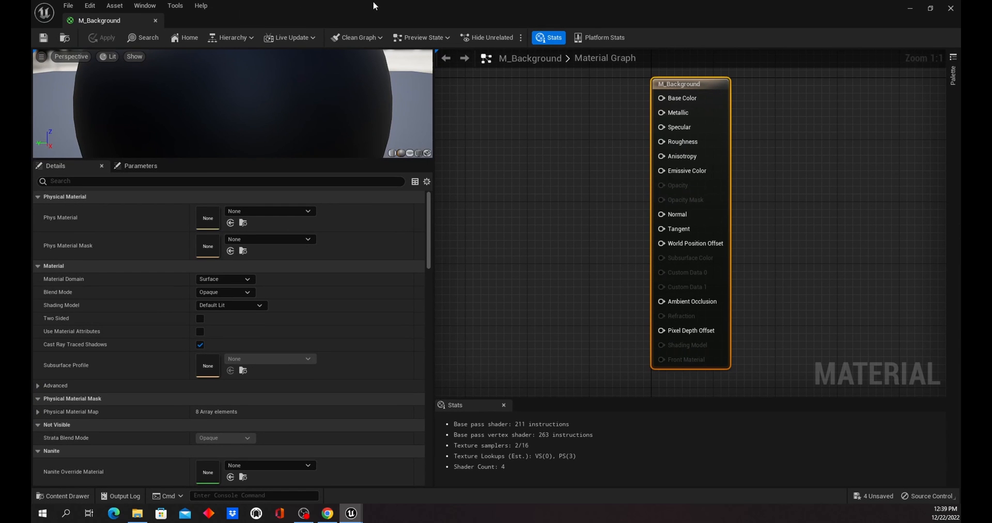
{"action": "left_click_drag", "start_coordinate": [706, 83], "coordinate": [830, 106]}
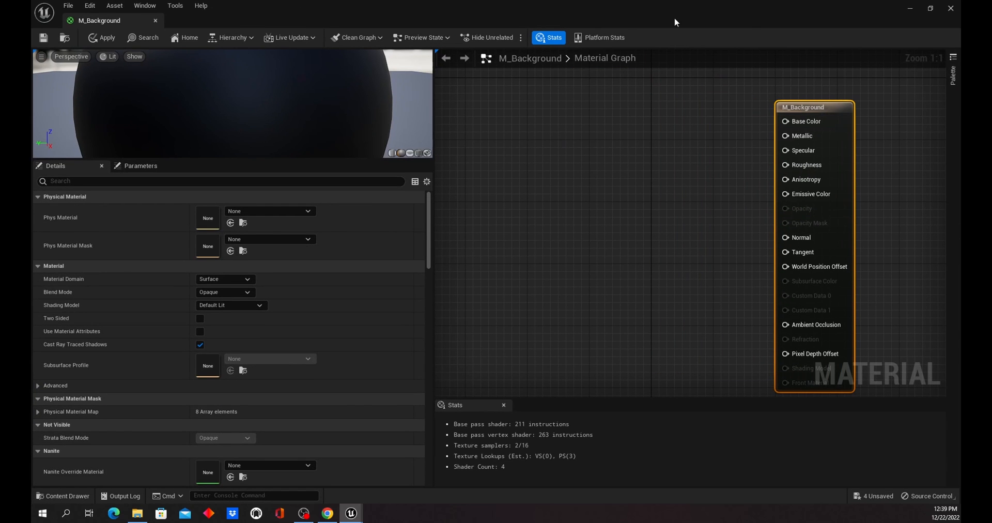
Step: Add the jungle image and depth map textures to the M_Background material graph as texture samples
{"action": "left_click_drag", "start_coordinate": [696, 8], "coordinate": [726, 51]}
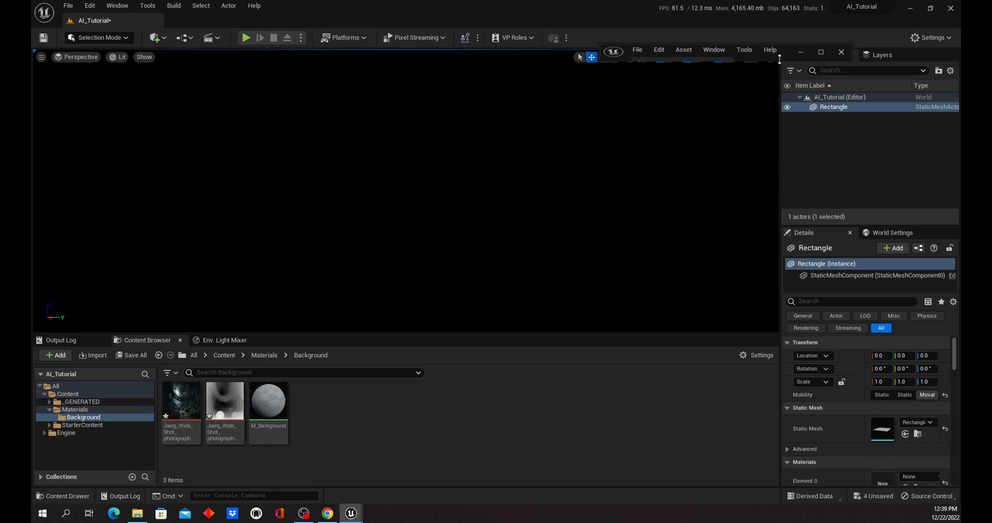
{"action": "left_click", "coordinate": [822, 53]}
{"action": "left_click_drag", "start_coordinate": [718, 16], "coordinate": [961, 89]}
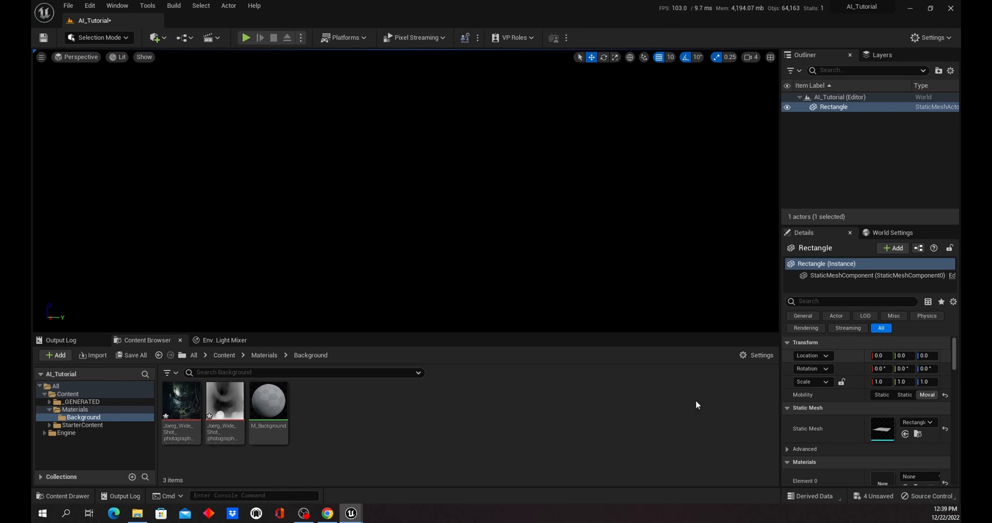
{"action": "left_click", "coordinate": [180, 405]}
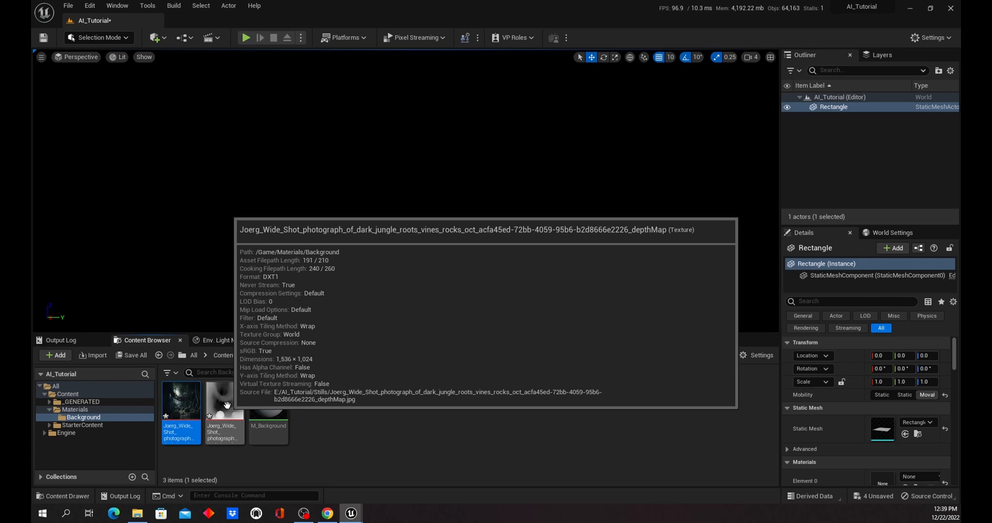
{"action": "left_click", "coordinate": [227, 405], "text": "ctrl"}
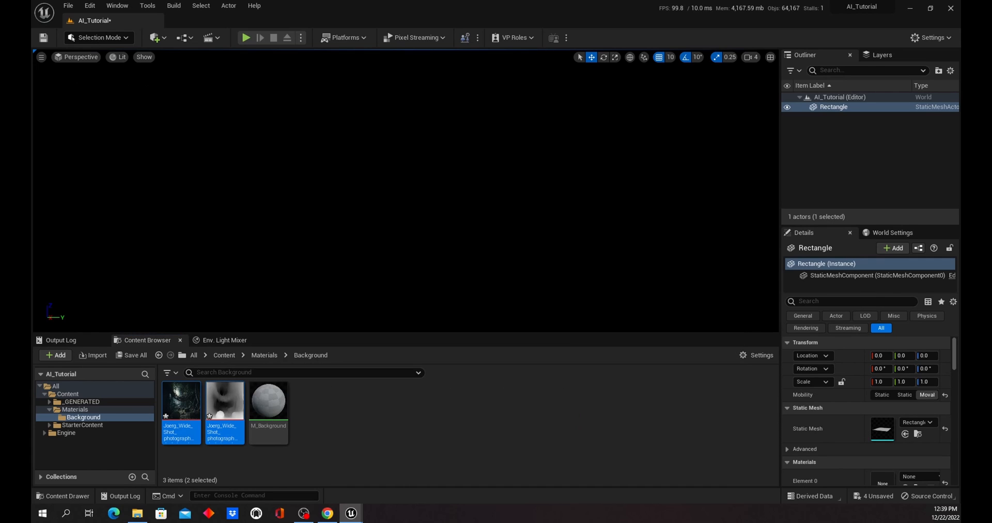
{"action": "left_click_drag", "start_coordinate": [960, 129], "coordinate": [591, 118]}
{"action": "left_click", "coordinate": [685, 114]}
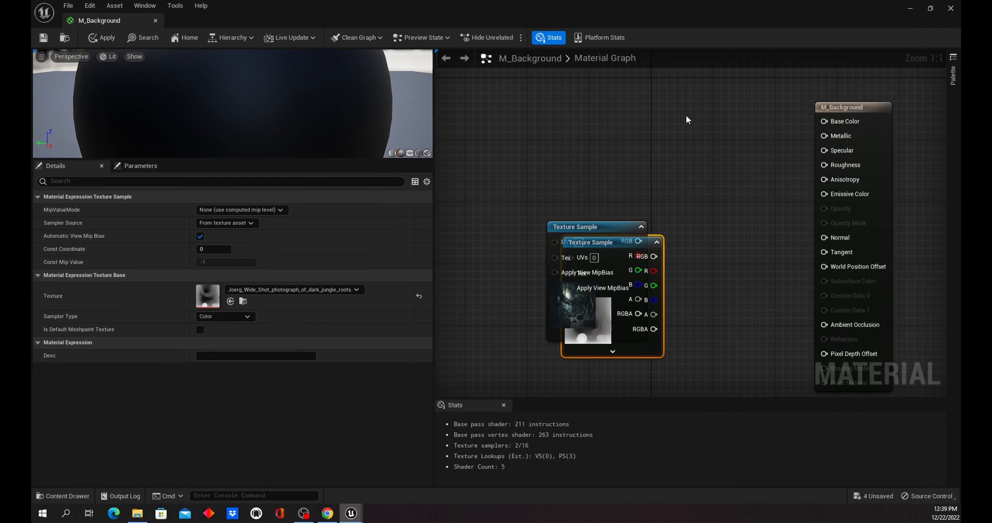
Step: Separate the overlapping texture samples, placing the jungle image node above the depth map node
{"action": "left_click_drag", "start_coordinate": [562, 190], "coordinate": [533, 121]}
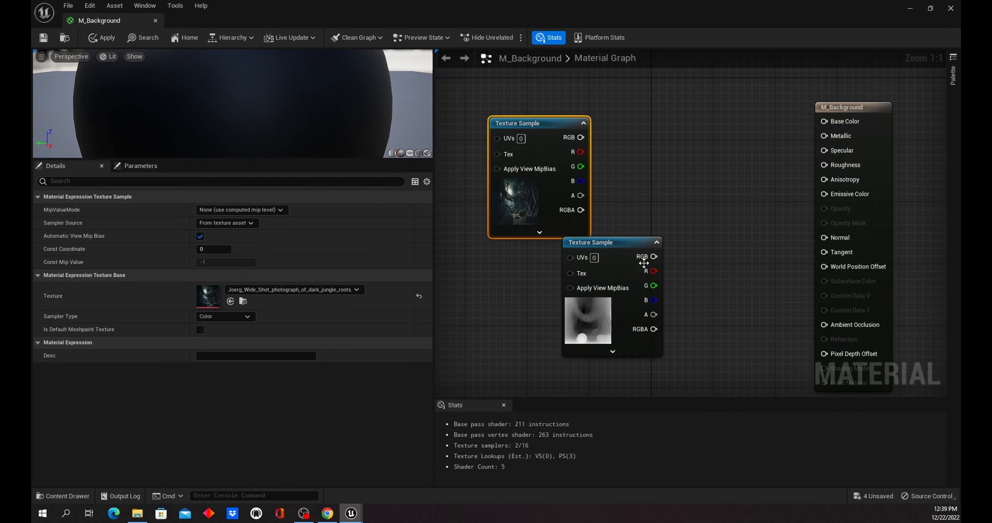
{"action": "left_click_drag", "start_coordinate": [611, 244], "coordinate": [545, 257]}
{"action": "scroll", "coordinate": [682, 204], "scroll_direction": "down", "scroll_amount": 4}
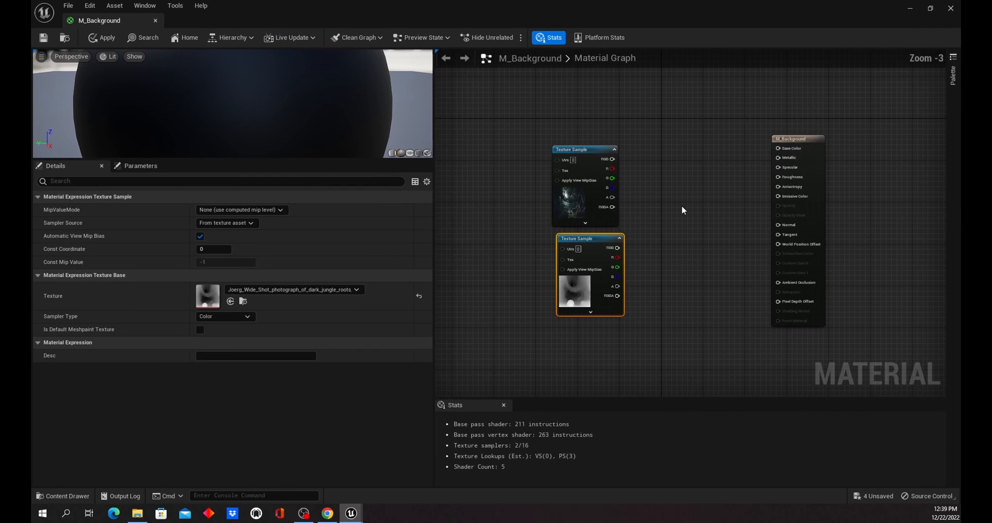
{"action": "scroll", "coordinate": [678, 206], "scroll_direction": "up", "scroll_amount": 2}
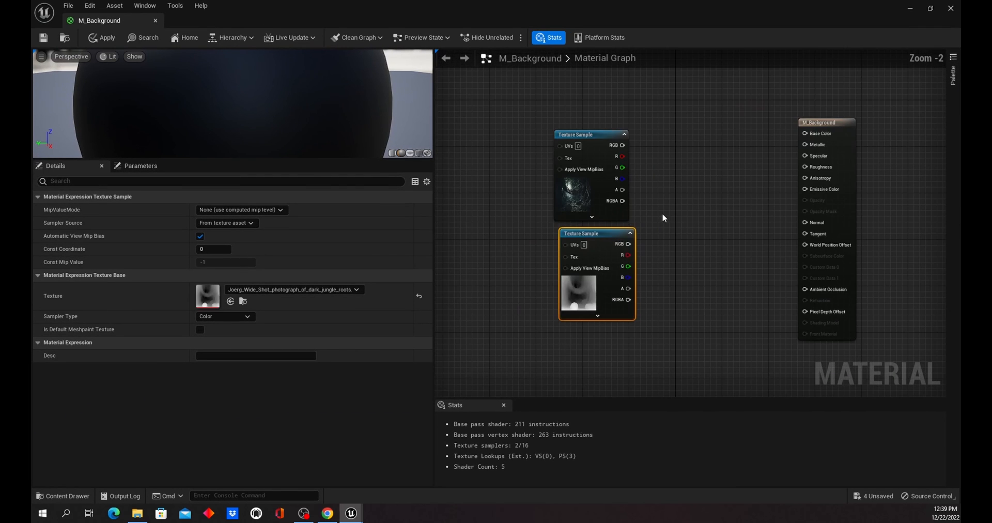
Step: Convert the jungle image texture sample to a parameter named Color
{"action": "right_click", "coordinate": [594, 135]}
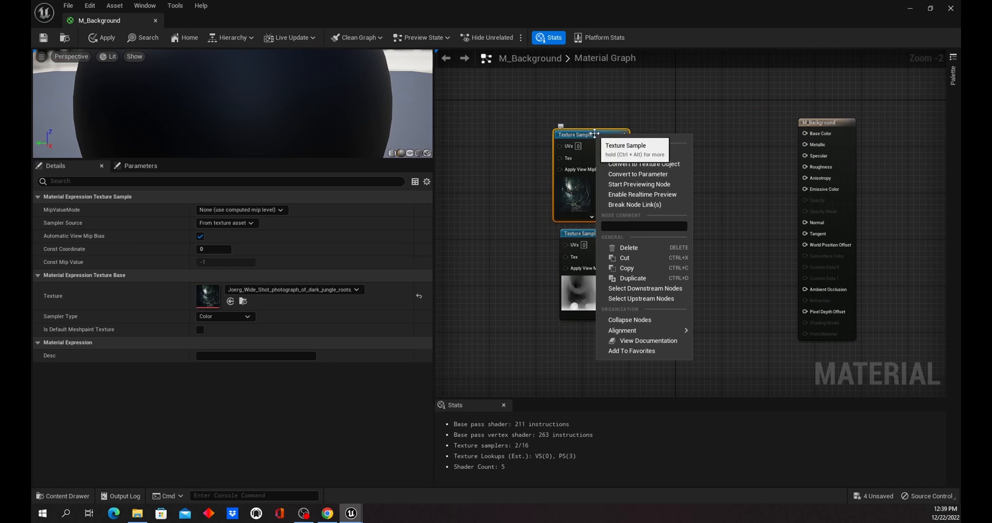
{"action": "left_click", "coordinate": [670, 175]}
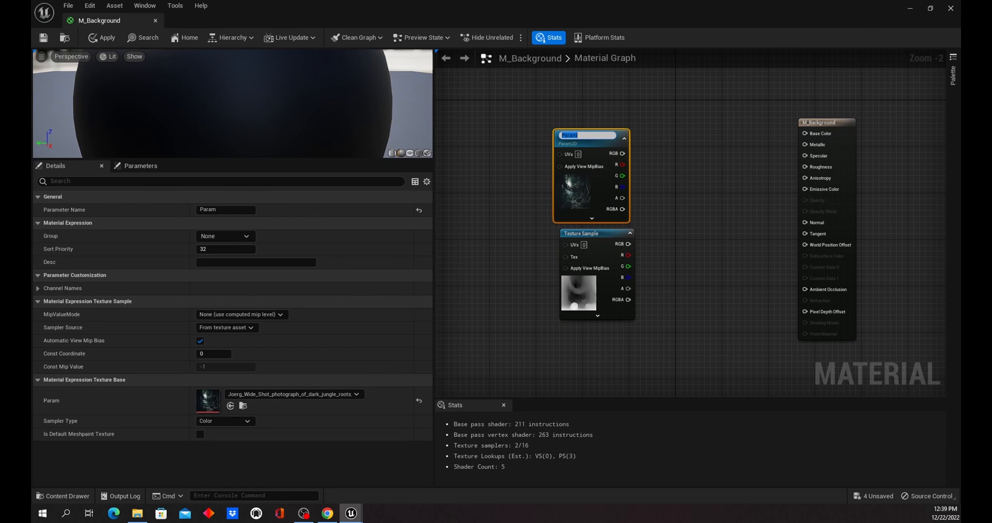
{"action": "type", "text": "Color"}
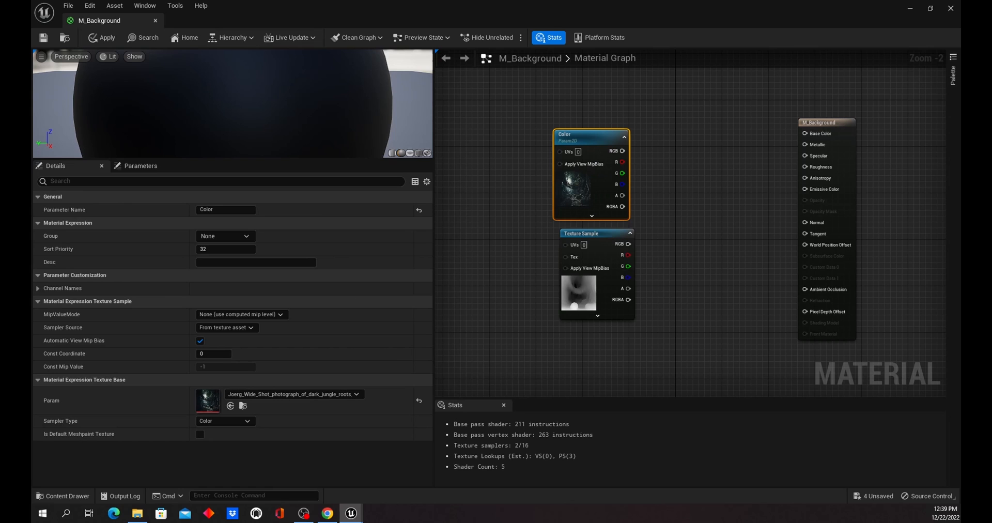
Step: Convert the depth map texture sample to a parameter named Depth and space the two parameter nodes further apart
{"action": "right_click", "coordinate": [602, 235]}
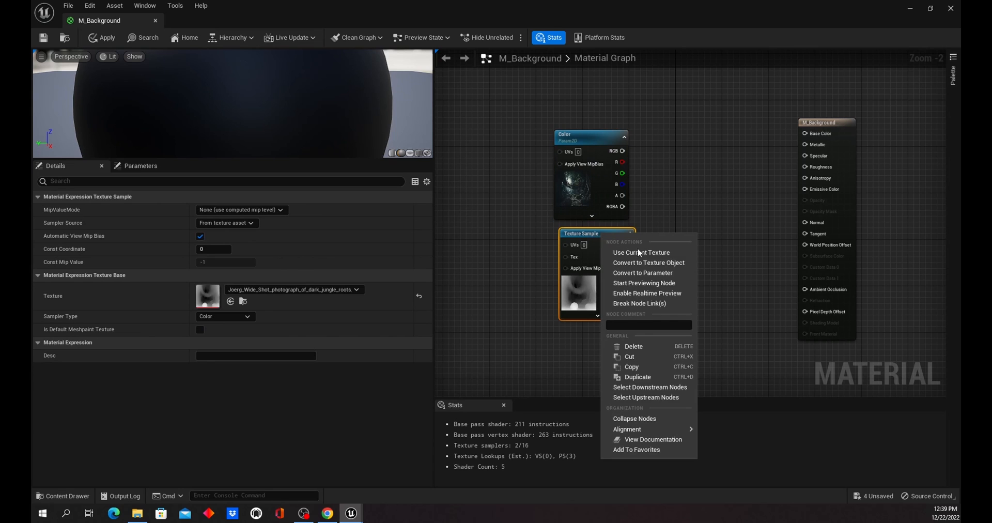
{"action": "left_click", "coordinate": [672, 273]}
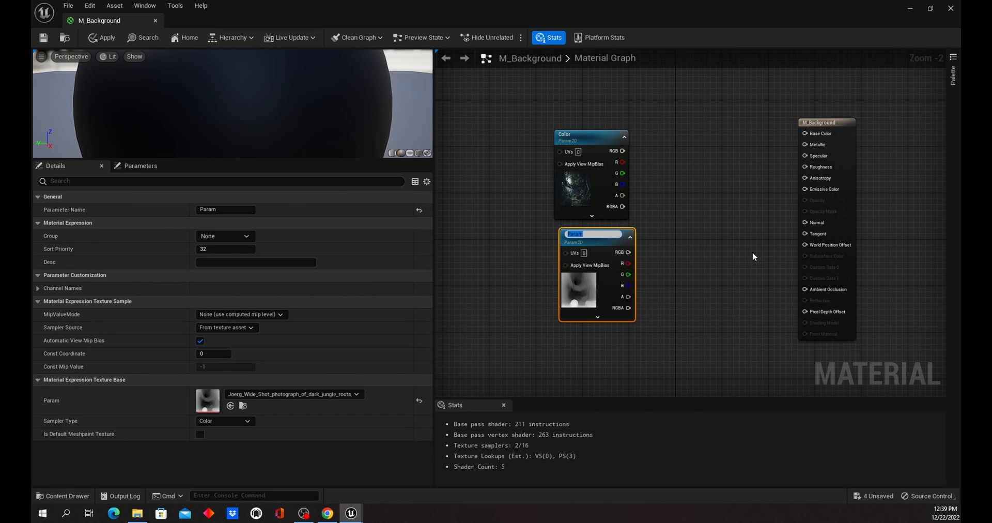
{"action": "type", "text": "Depth"}
{"action": "key", "text": "Return"}
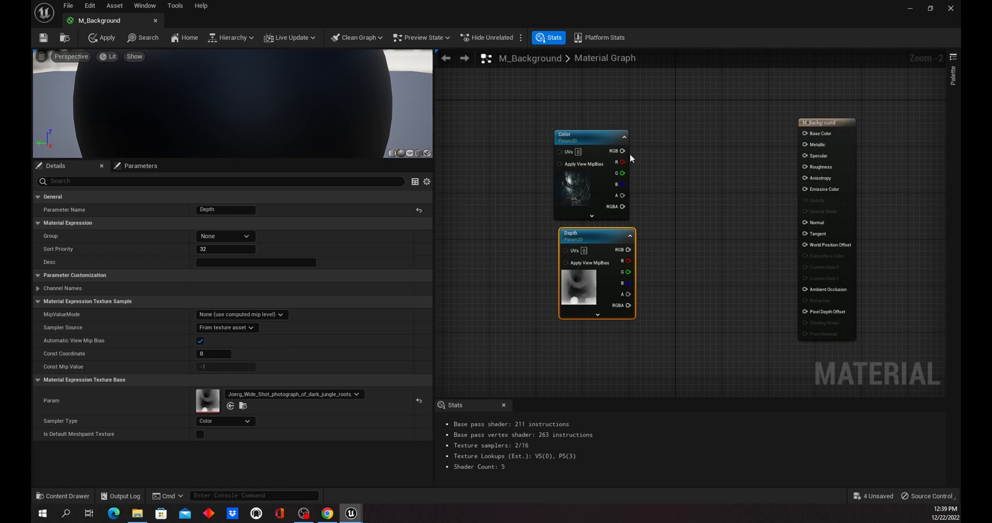
{"action": "left_click_drag", "start_coordinate": [584, 135], "coordinate": [549, 111]}
{"action": "left_click_drag", "start_coordinate": [601, 235], "coordinate": [565, 230]}
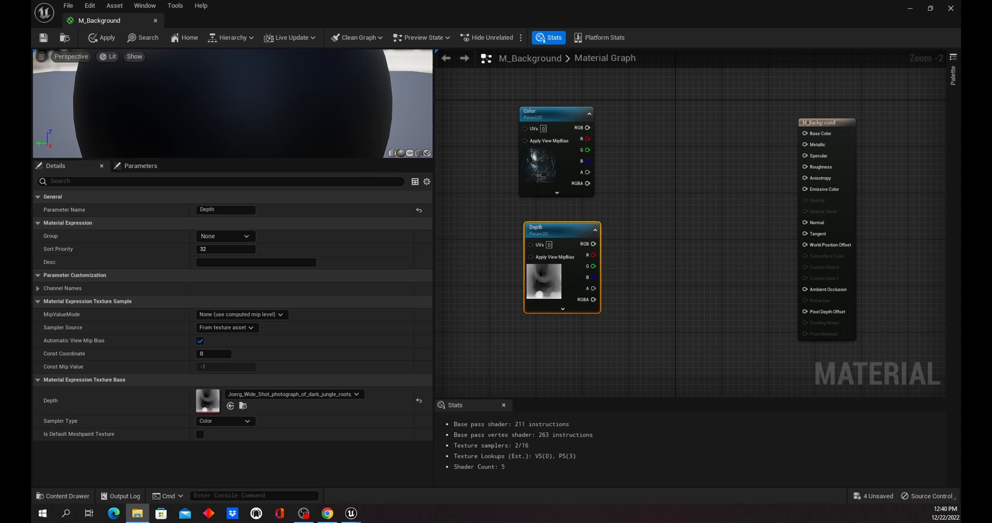
Step: Configure M_Background with material domain Surface, blend mode Opaque and shading model Unlit
{"action": "left_click", "coordinate": [827, 123]}
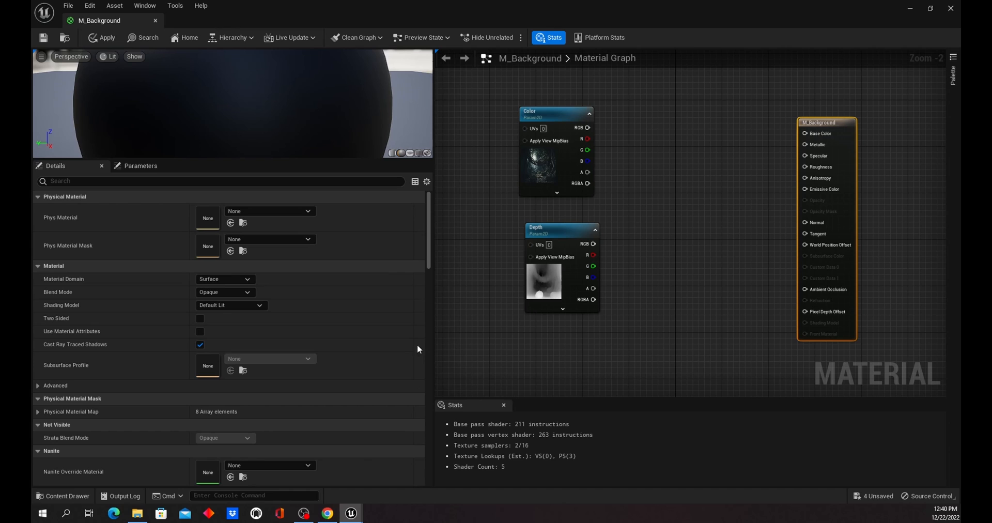
{"action": "left_click", "coordinate": [244, 278]}
{"action": "left_click", "coordinate": [244, 287]}
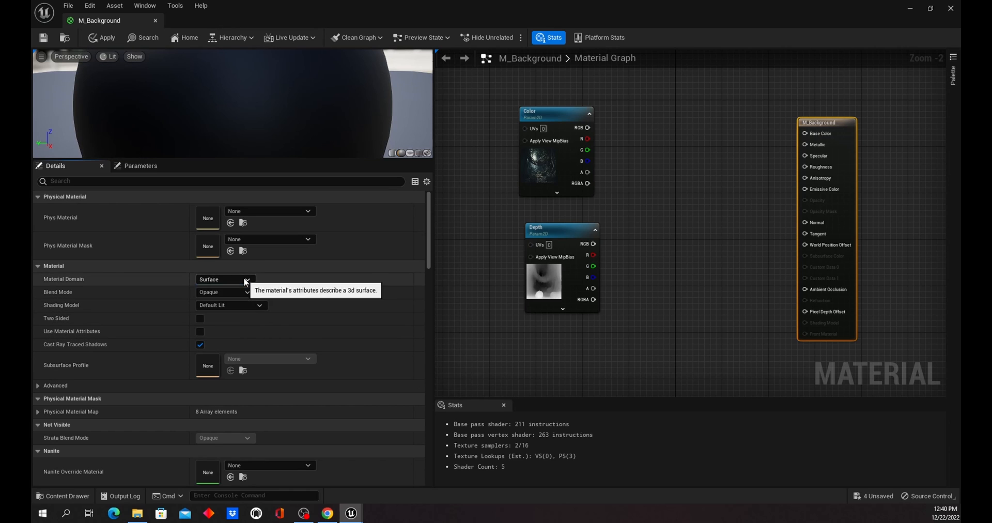
{"action": "left_click", "coordinate": [244, 292]}
{"action": "left_click", "coordinate": [243, 300]}
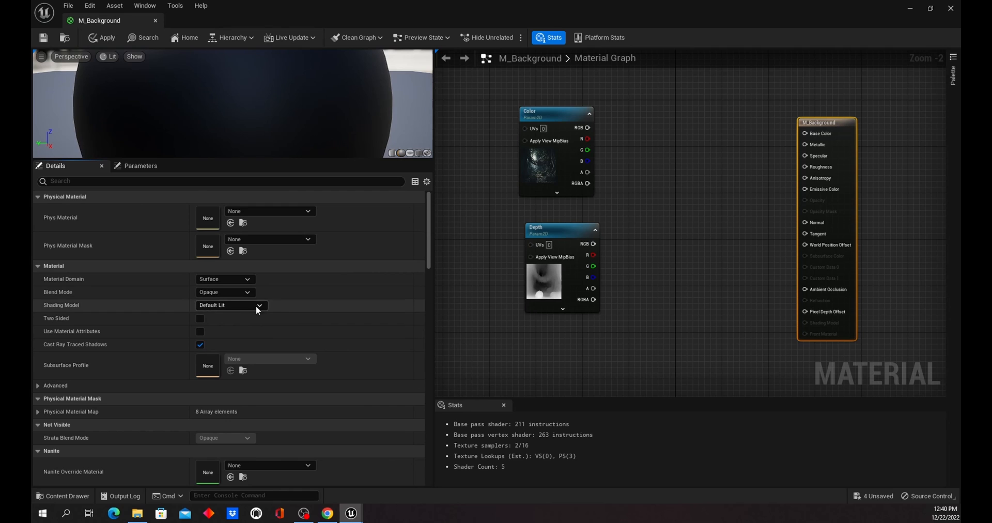
{"action": "left_click", "coordinate": [256, 305]}
{"action": "left_click", "coordinate": [251, 314]}
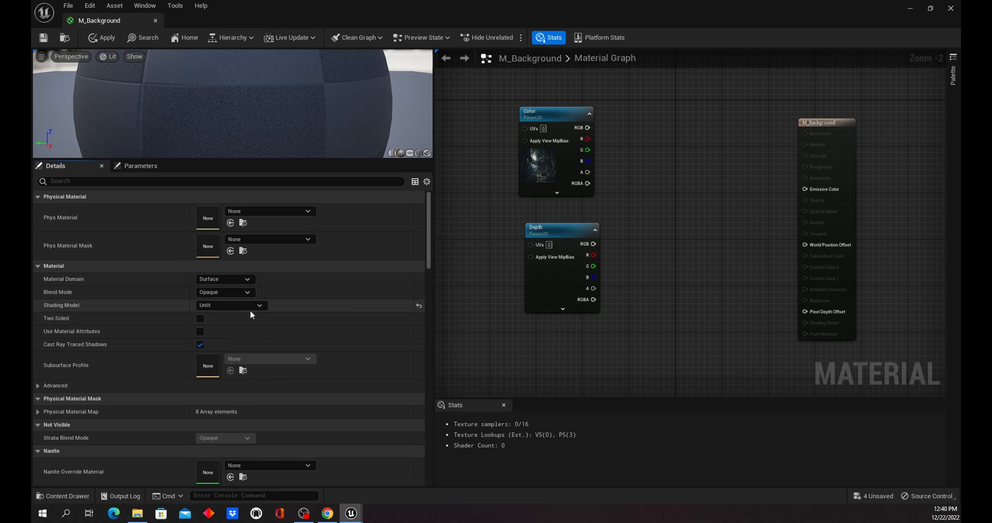
Step: Move the Background material.png reference image off the graph and spread the Color and Depth nodes apart, with Color farther from the output node
{"action": "left_click_drag", "start_coordinate": [820, 123], "coordinate": [827, 116]}
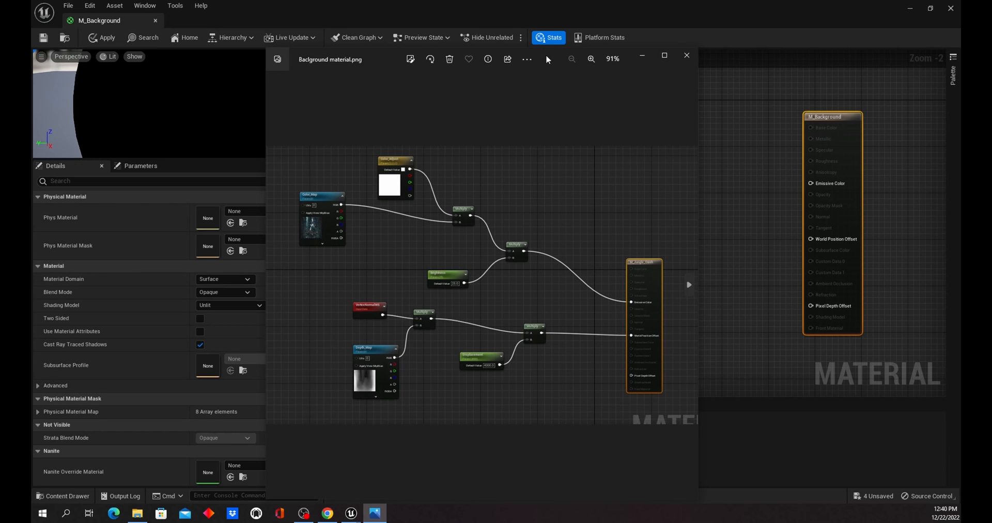
{"action": "left_click_drag", "start_coordinate": [547, 60], "coordinate": [991, 111]}
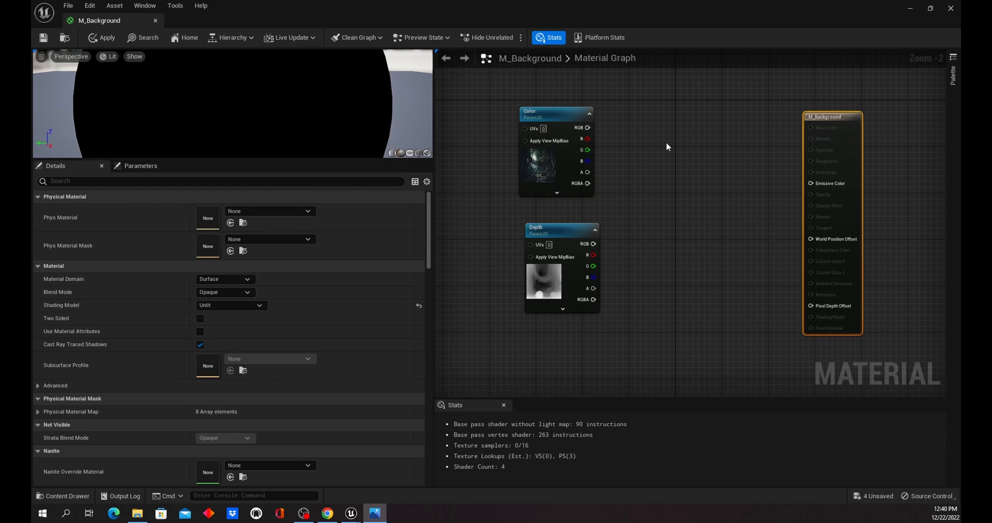
{"action": "scroll", "coordinate": [668, 149], "scroll_direction": "down", "scroll_amount": 1}
{"action": "scroll", "coordinate": [668, 150], "scroll_direction": "up", "scroll_amount": 1}
{"action": "scroll", "coordinate": [668, 150], "scroll_direction": "down", "scroll_amount": 1}
{"action": "right_click_drag", "start_coordinate": [688, 144], "coordinate": [654, 215]}
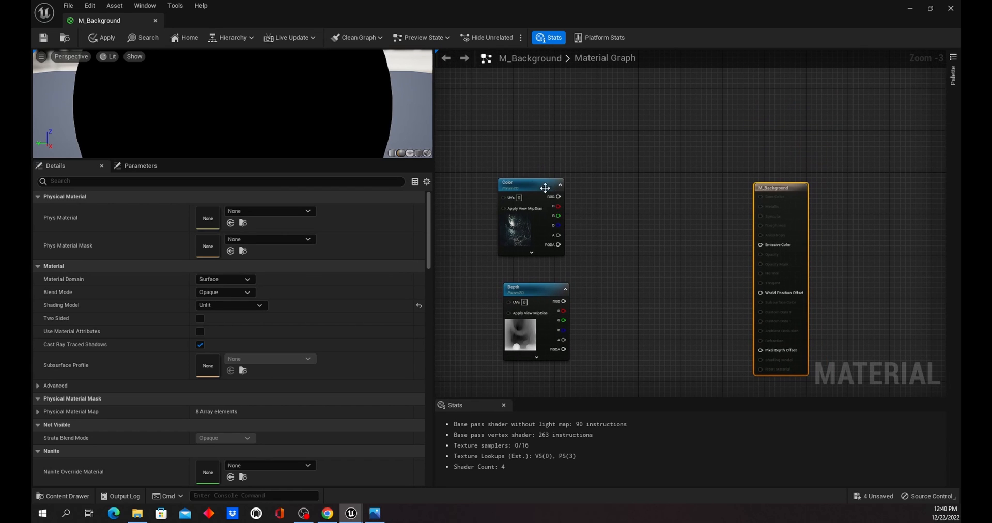
{"action": "left_click_drag", "start_coordinate": [525, 182], "coordinate": [564, 134]}
{"action": "left_click_drag", "start_coordinate": [534, 287], "coordinate": [559, 281]}
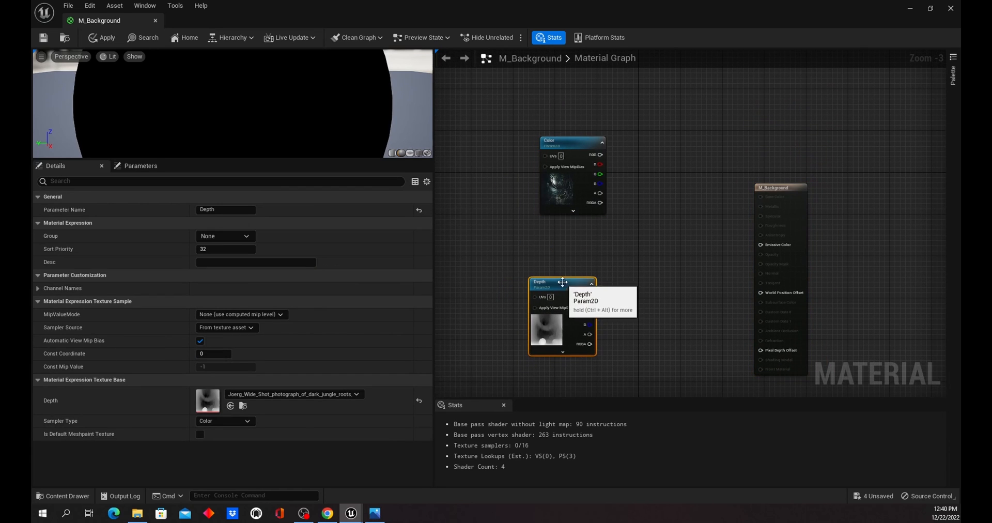
{"action": "right_click_drag", "start_coordinate": [720, 166], "coordinate": [817, 173]}
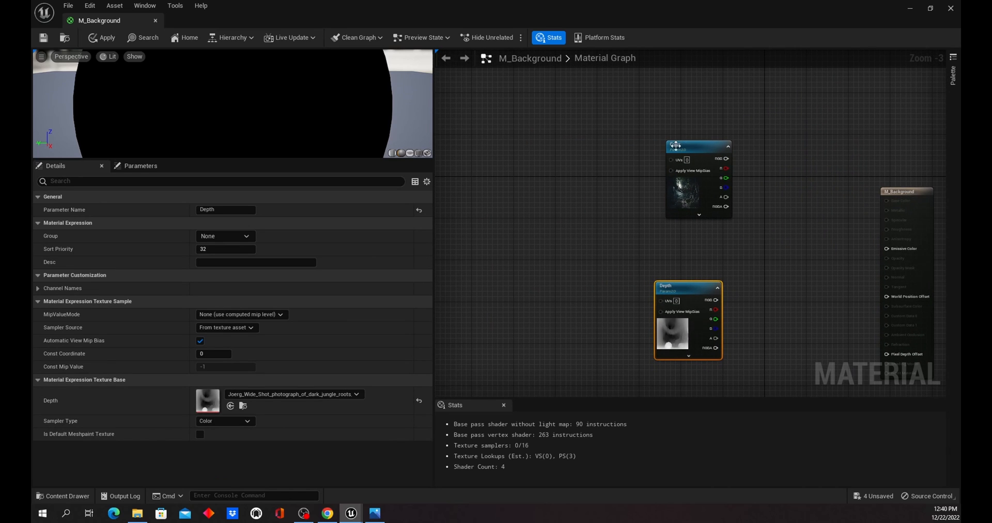
{"action": "left_click_drag", "start_coordinate": [710, 156], "coordinate": [541, 151]}
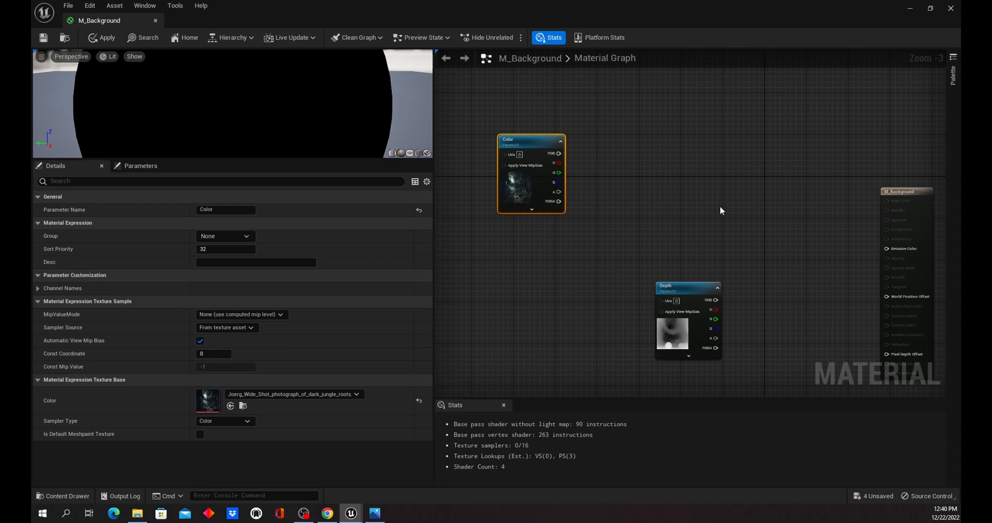
Step: Add four Multiply nodes between the texture parameters and the material output, moving Depth farther away and one Multiply closer to Color
{"action": "left_click", "coordinate": [672, 178]}
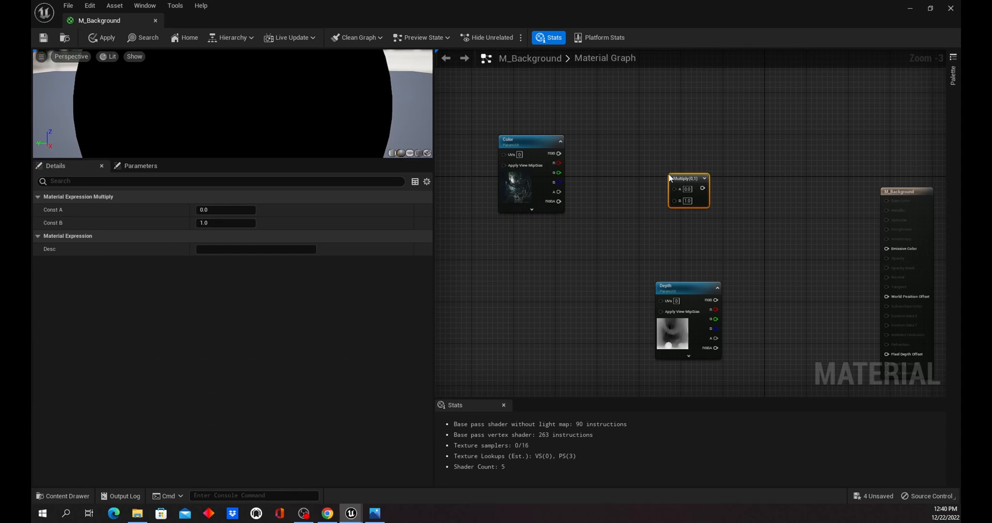
{"action": "left_click", "coordinate": [773, 185]}
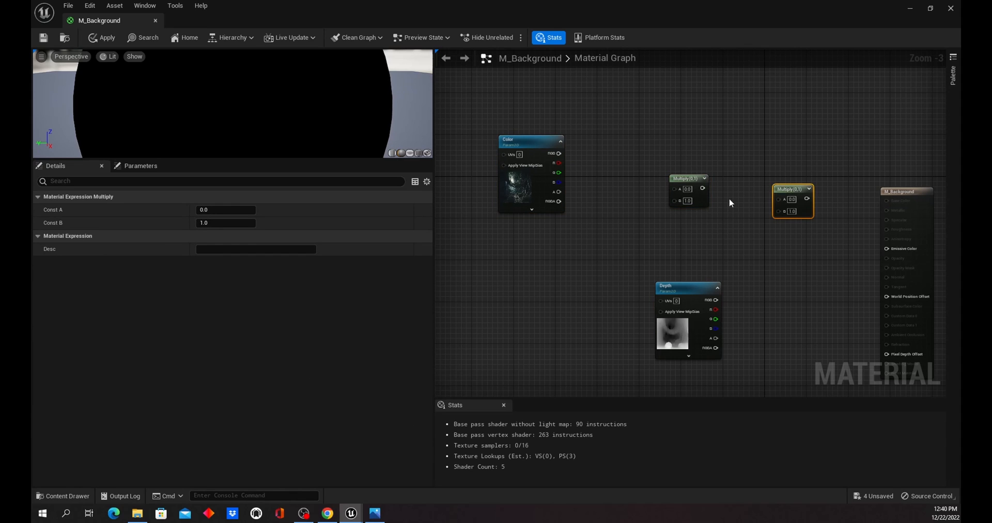
{"action": "left_click", "coordinate": [802, 256]}
{"action": "left_click", "coordinate": [754, 251]}
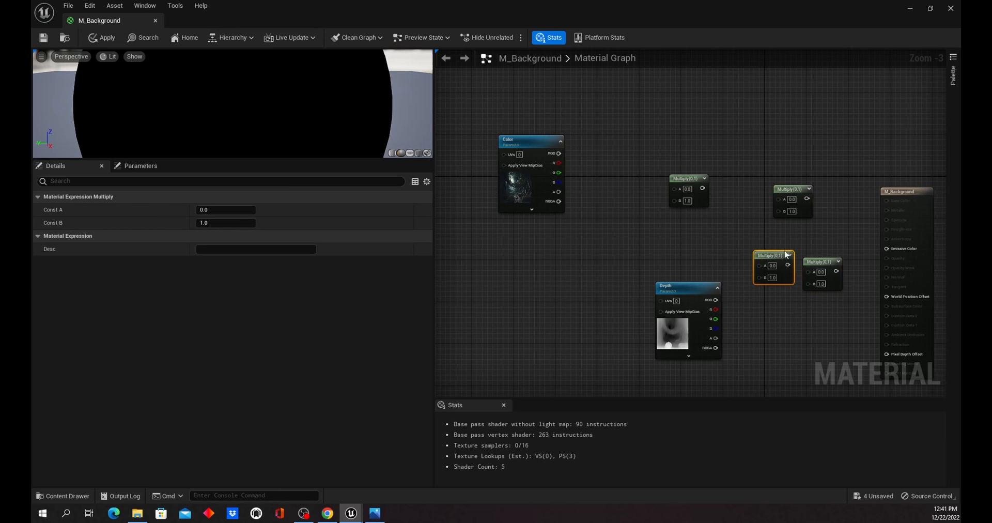
{"action": "left_click_drag", "start_coordinate": [756, 276], "coordinate": [531, 327]}
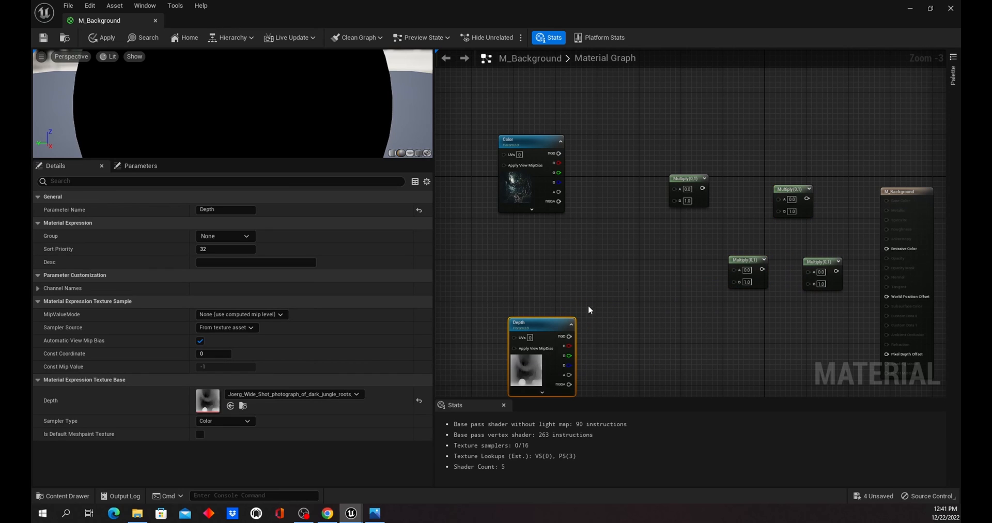
{"action": "left_click_drag", "start_coordinate": [706, 179], "coordinate": [684, 144]}
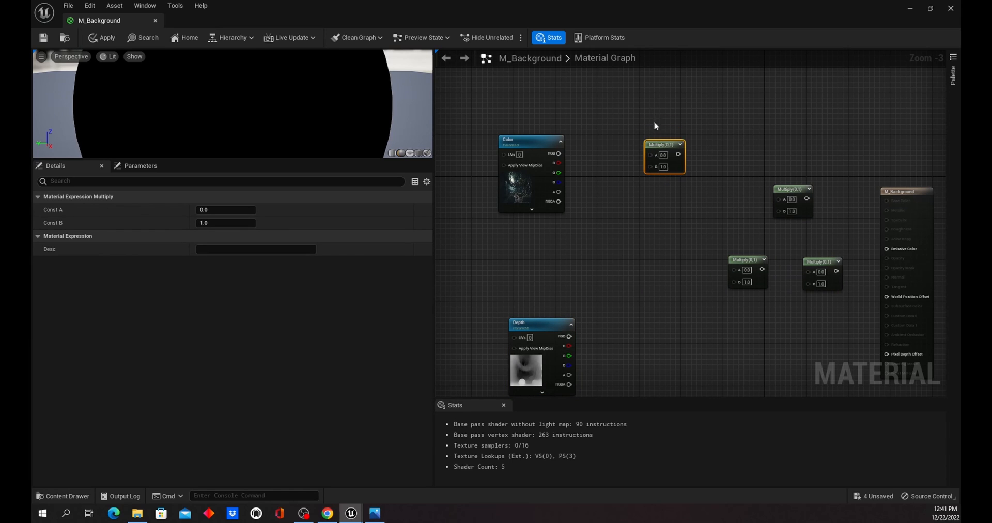
Step: Add a Constant3Vector node and place it above the Color node, clear of the nearby Multiply
{"action": "right_click", "coordinate": [619, 100]}
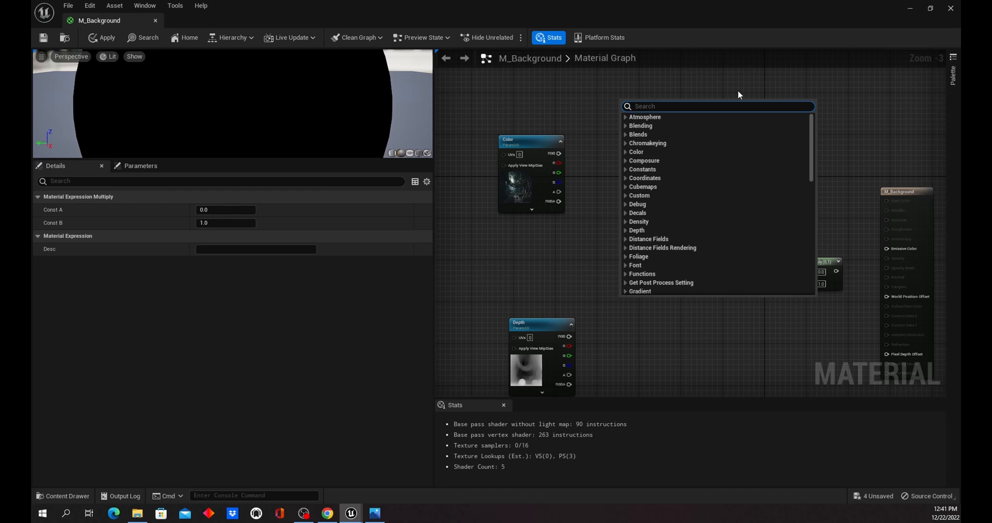
{"action": "type", "text": "vec"}
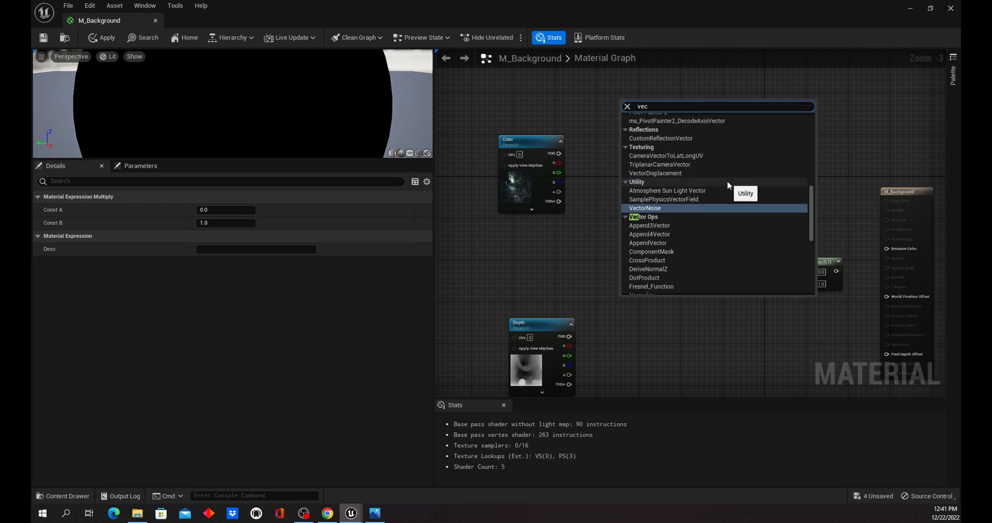
{"action": "scroll", "coordinate": [727, 181], "scroll_direction": "up", "scroll_amount": 5}
{"action": "scroll", "coordinate": [727, 179], "scroll_direction": "up", "scroll_amount": 5}
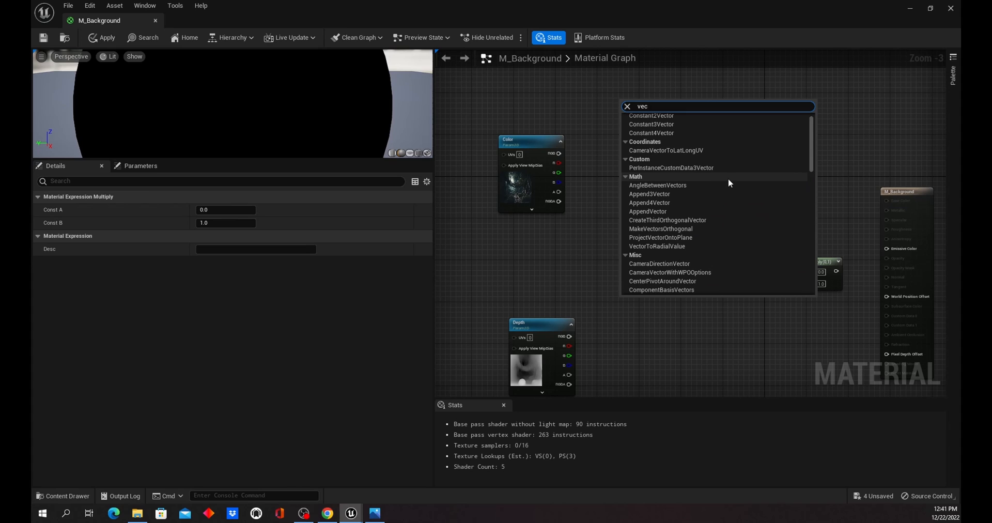
{"action": "left_click", "coordinate": [692, 135]}
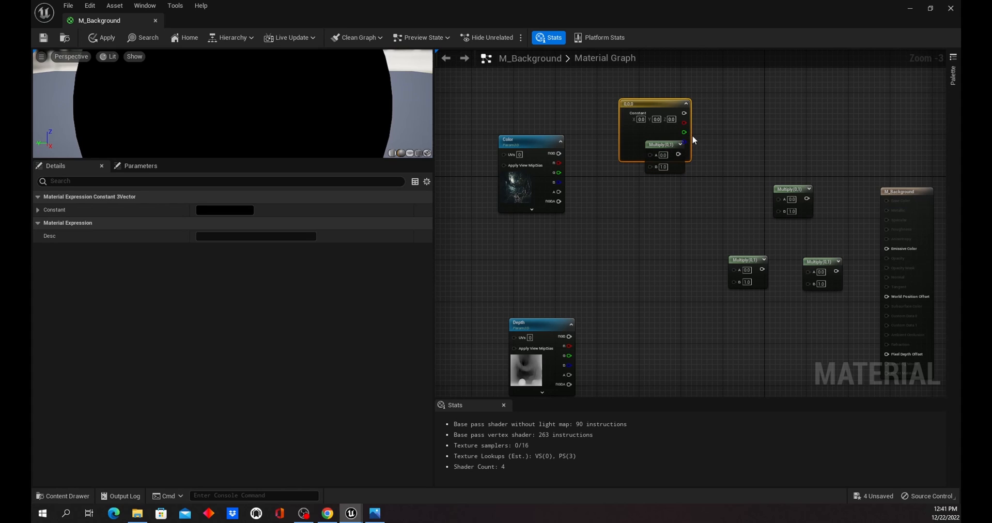
{"action": "left_click_drag", "start_coordinate": [659, 104], "coordinate": [616, 93]}
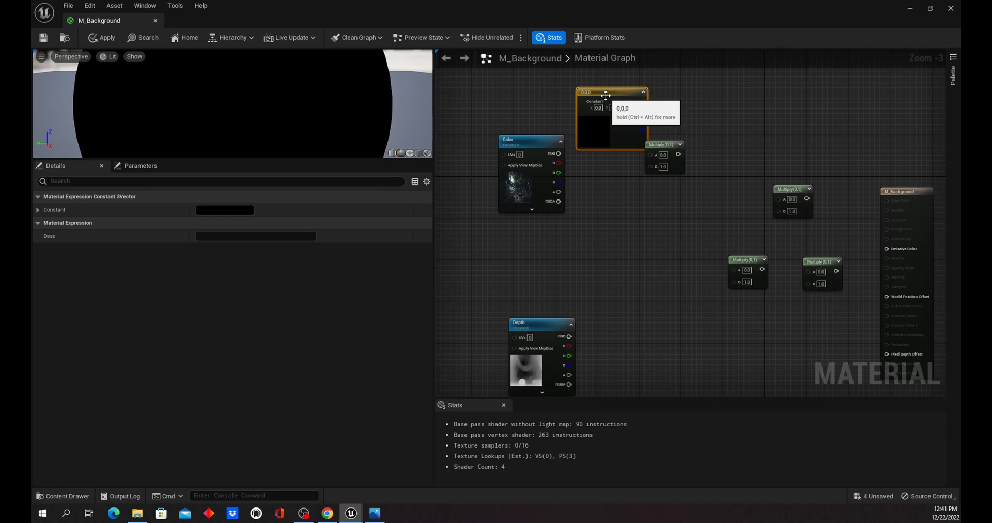
{"action": "mouse_move", "coordinate": [608, 95]}
{"action": "left_mouse_down"}
{"action": "mouse_move", "coordinate": [592, 95]}
{"action": "mouse_move", "coordinate": [607, 84]}
{"action": "left_mouse_up"}
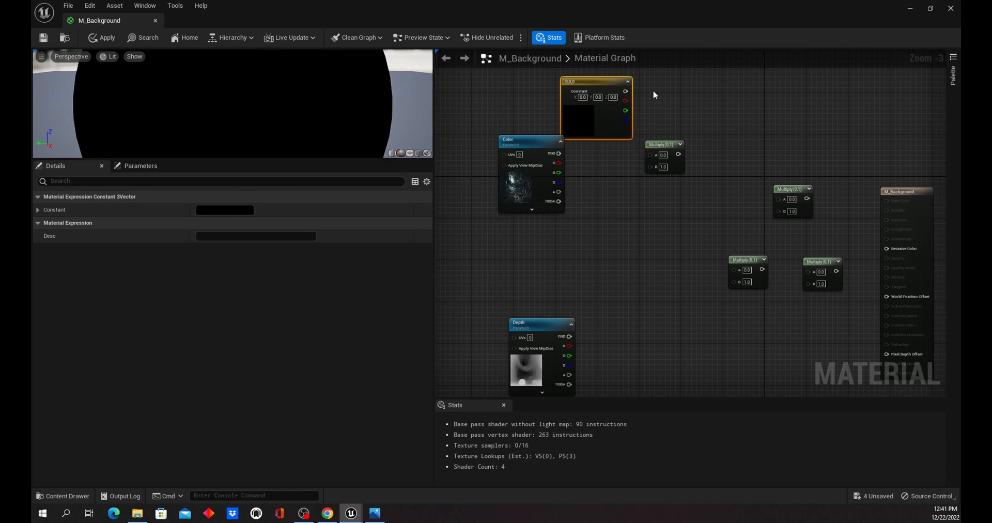
Step: Convert the constant vector to a parameter named Color_Adjust and multiply it with Color's RGB output, using inputs A and B
{"action": "right_click", "coordinate": [600, 81]}
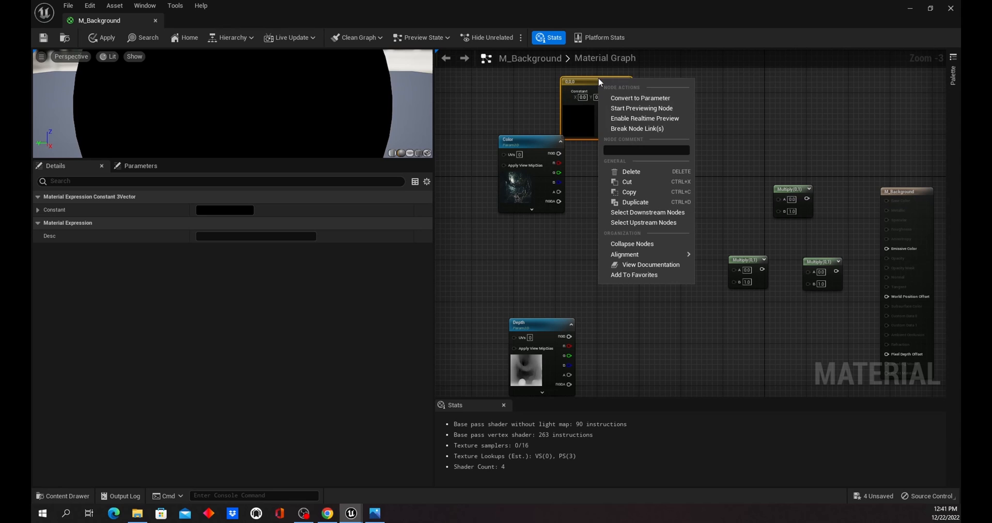
{"action": "left_click", "coordinate": [606, 96]}
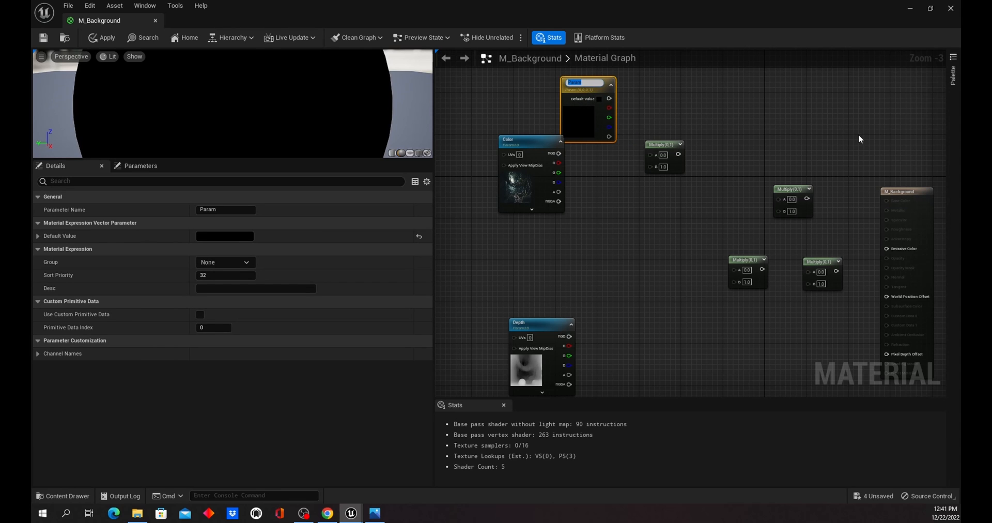
{"action": "type", "text": "Color_Adjust"}
{"action": "key", "text": "Return"}
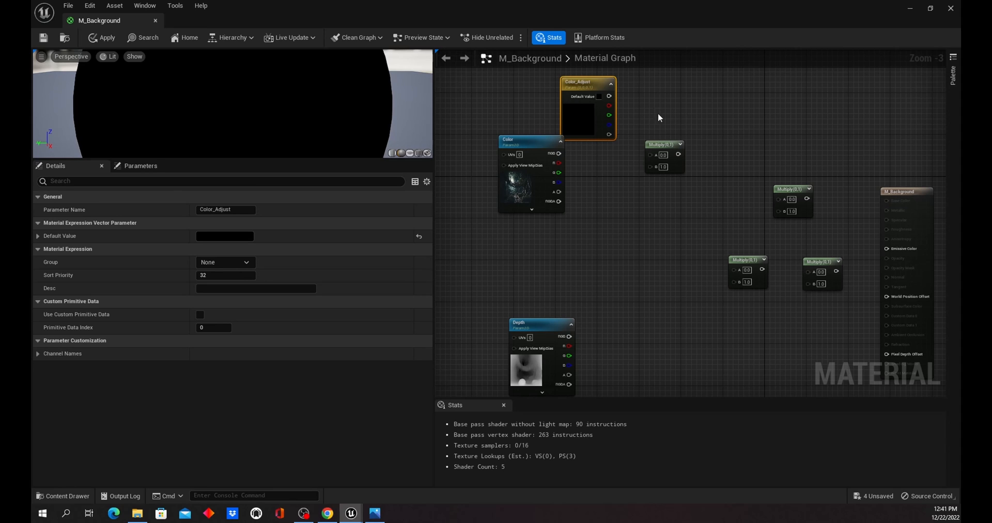
{"action": "left_click_drag", "start_coordinate": [610, 96], "coordinate": [651, 156]}
{"action": "left_click_drag", "start_coordinate": [557, 157], "coordinate": [653, 163]}
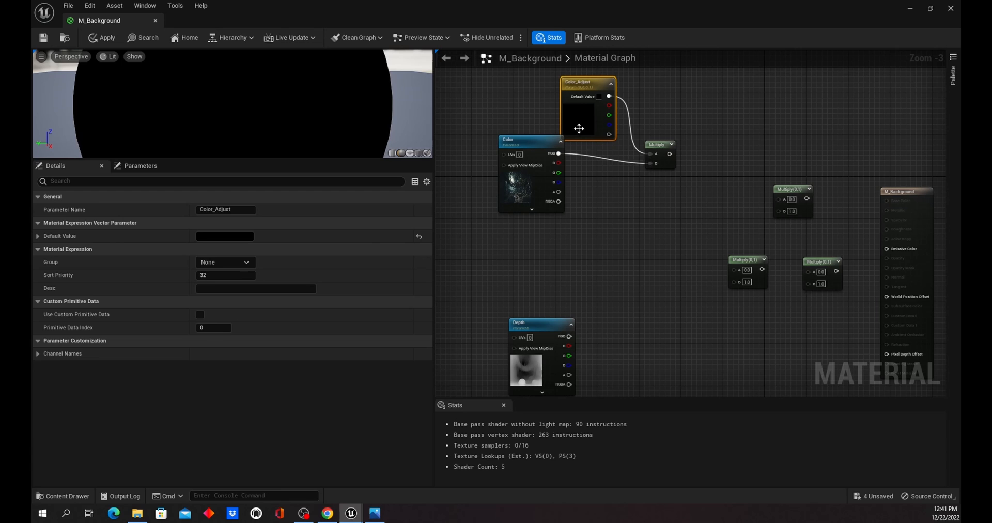
Step: Set Color_Adjust's default color to white and separate its node from the overlapping Color node
{"action": "double_click", "coordinate": [581, 126]}
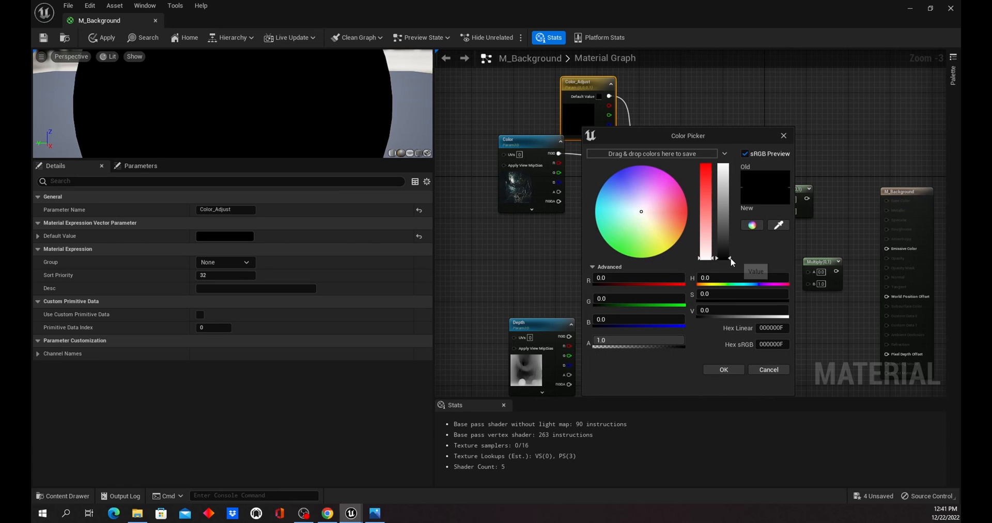
{"action": "left_click_drag", "start_coordinate": [730, 258], "coordinate": [728, 162]}
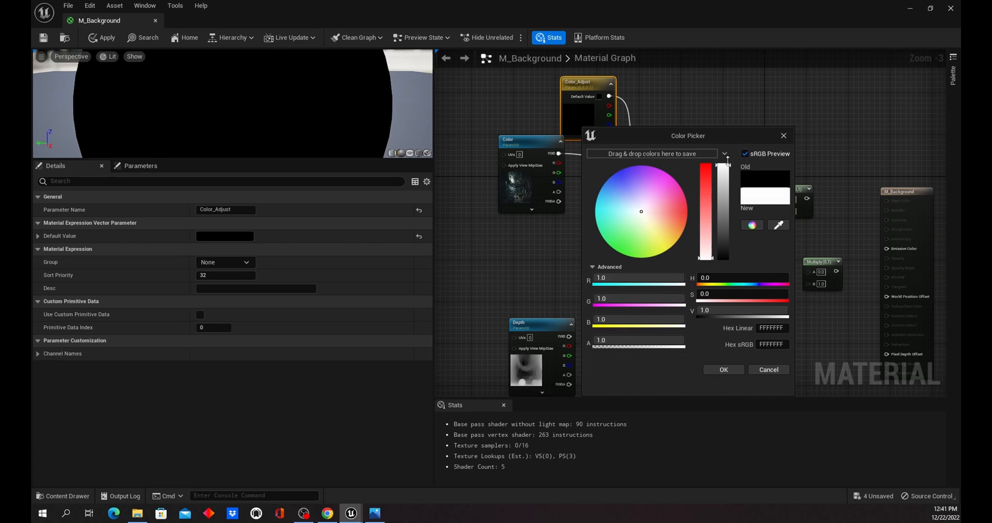
{"action": "left_click", "coordinate": [724, 370]}
{"action": "left_click_drag", "start_coordinate": [592, 85], "coordinate": [598, 81]}
{"action": "left_click_drag", "start_coordinate": [544, 138], "coordinate": [543, 154]}
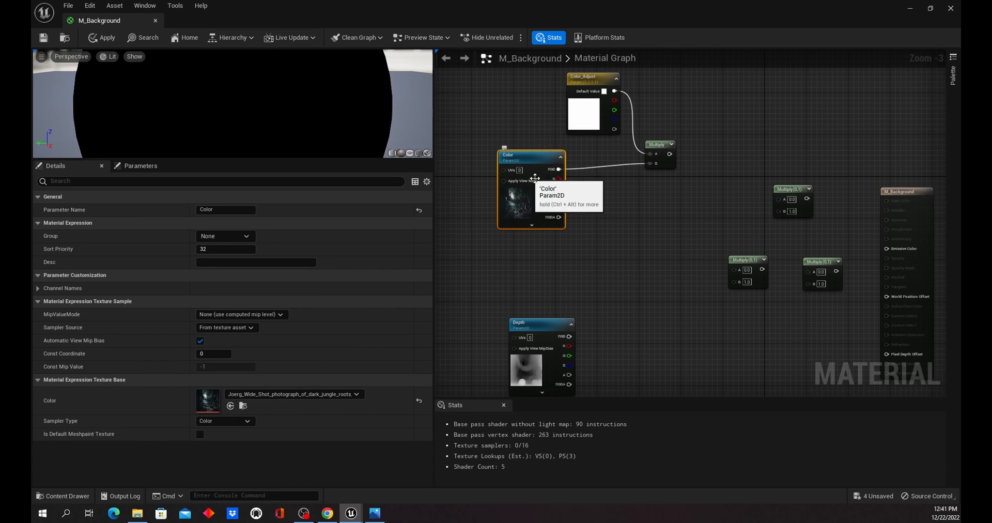
{"action": "double_click", "coordinate": [584, 116]}
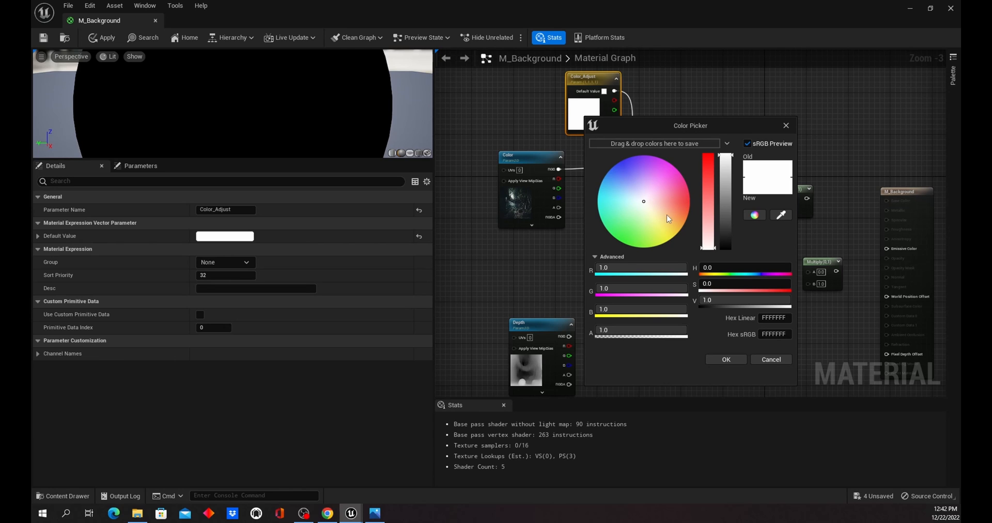
{"action": "left_click", "coordinate": [771, 360]}
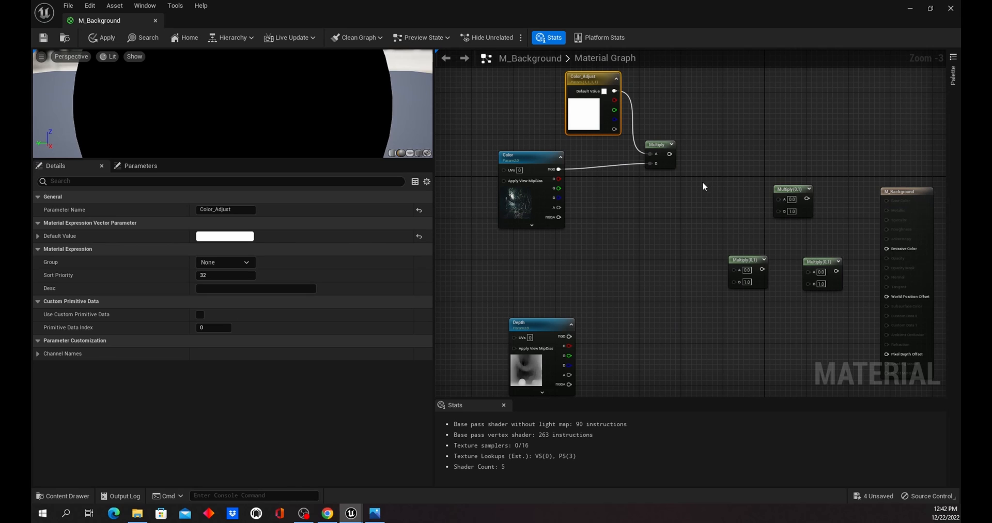
Step: Feed the first Multiply into input A of the second Multiply and add a scalar parameter named Brightness below them
{"action": "left_click_drag", "start_coordinate": [788, 189], "coordinate": [774, 156]}
{"action": "left_click_drag", "start_coordinate": [670, 154], "coordinate": [765, 164]}
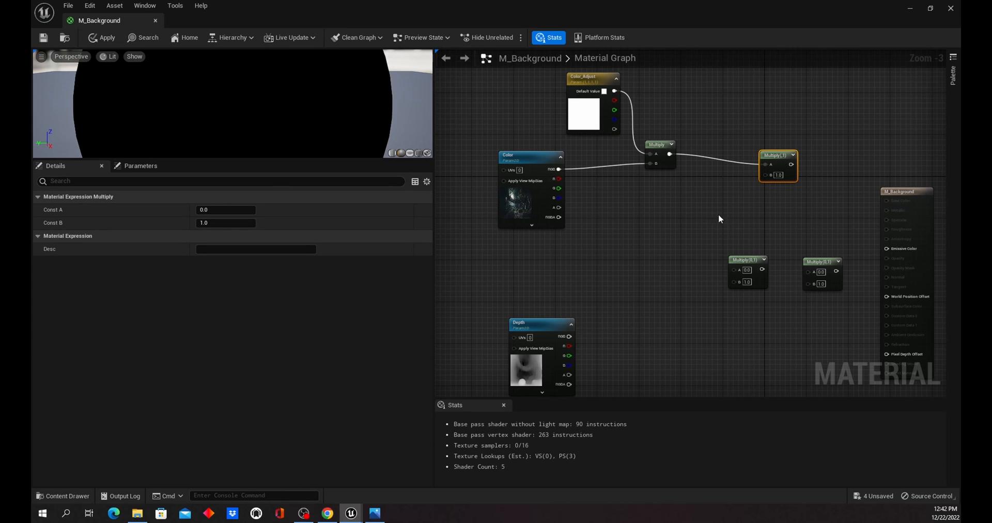
{"action": "left_click", "coordinate": [675, 202]}
{"action": "type", "text": "sssssssssss"}
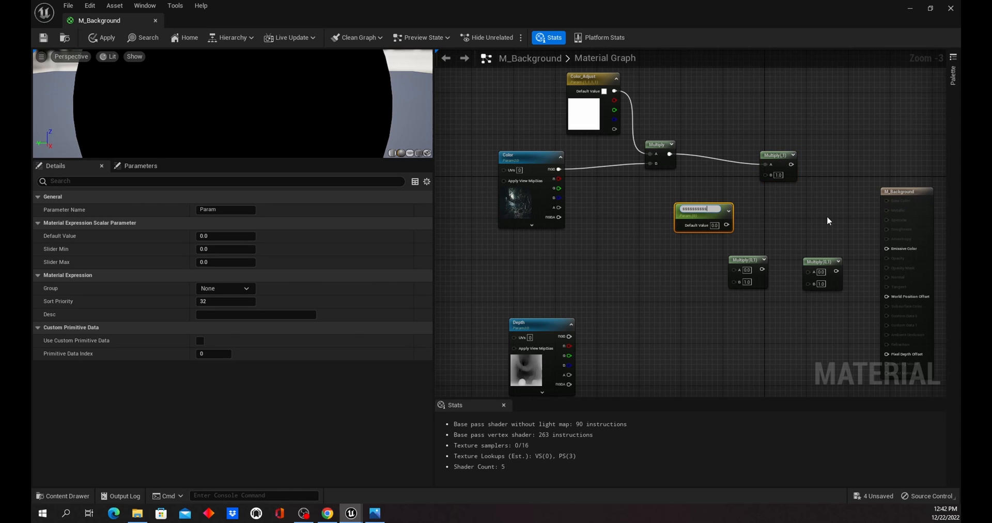
{"action": "key", "text": "BackSpace"}
{"action": "key", "text": "BackSpace"}
{"action": "key", "text": "BackSpace"}
{"action": "key", "text": "BackSpace"}
{"action": "key", "text": "BackSpace"}
{"action": "key", "text": "BackSpace"}
{"action": "key", "text": "BackSpace"}
{"action": "key", "text": "BackSpace"}
{"action": "key", "text": "BackSpace"}
{"action": "key", "text": "BackSpace"}
{"action": "key", "text": "BackSpace"}
{"action": "type", "text": "Brightness"}
{"action": "key", "text": "Return"}
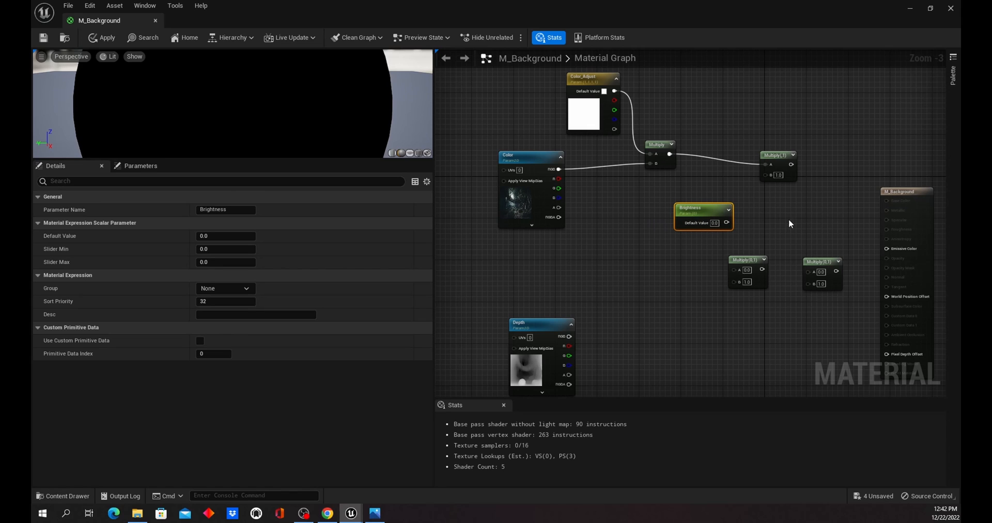
Step: Connect Brightness to input B of the second Multiply and set its default value to 1
{"action": "left_click_drag", "start_coordinate": [715, 211], "coordinate": [764, 175]}
{"action": "left_click_drag", "start_coordinate": [692, 211], "coordinate": [687, 196]}
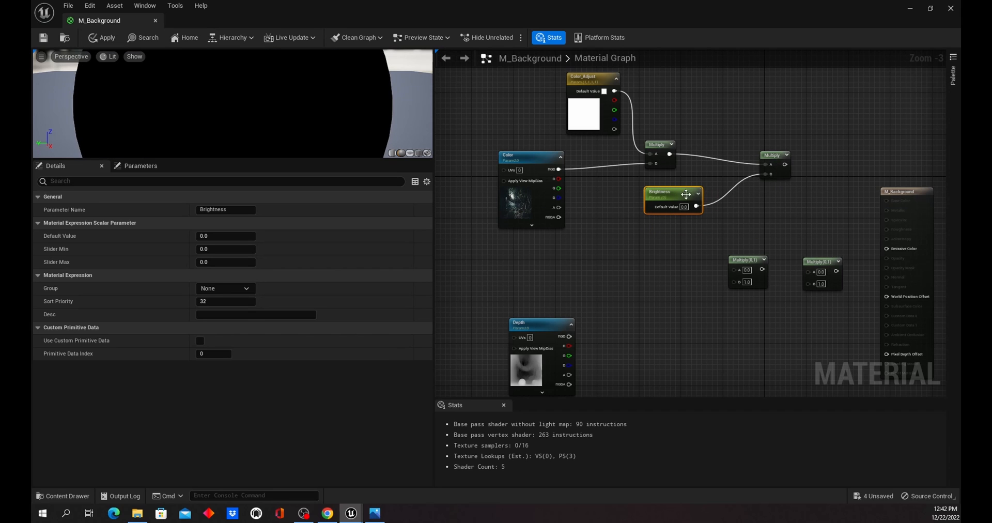
{"action": "left_click", "coordinate": [224, 236]}
{"action": "type", "text": "1"}
{"action": "key", "text": "Return"}
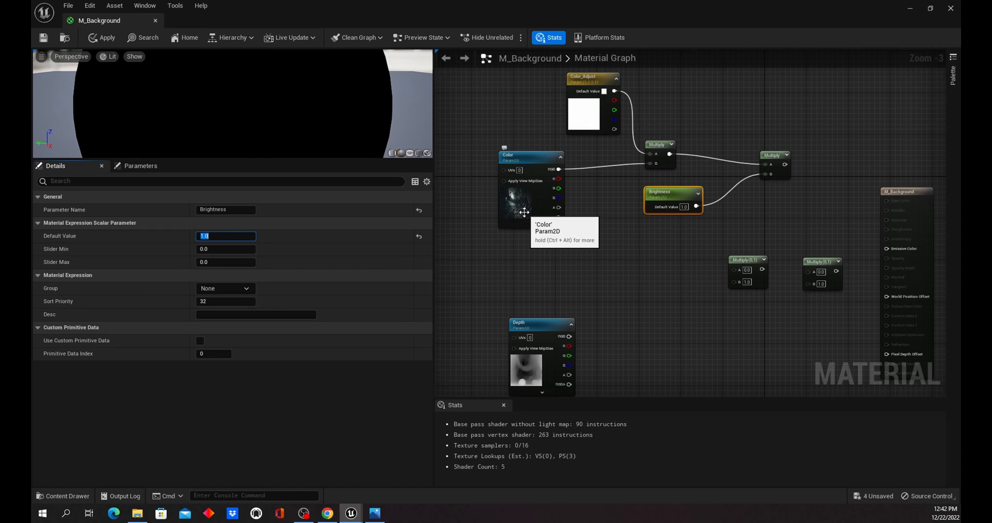
Step: Connect the second Multiply's output to the material's Emissive Color
{"action": "left_click_drag", "start_coordinate": [768, 159], "coordinate": [762, 164]}
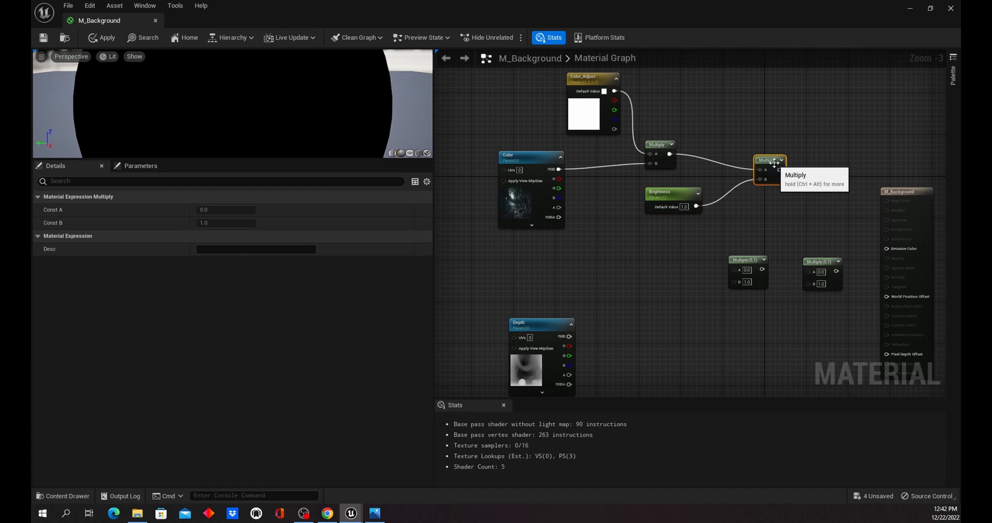
{"action": "right_click_drag", "start_coordinate": [850, 165], "coordinate": [793, 153]}
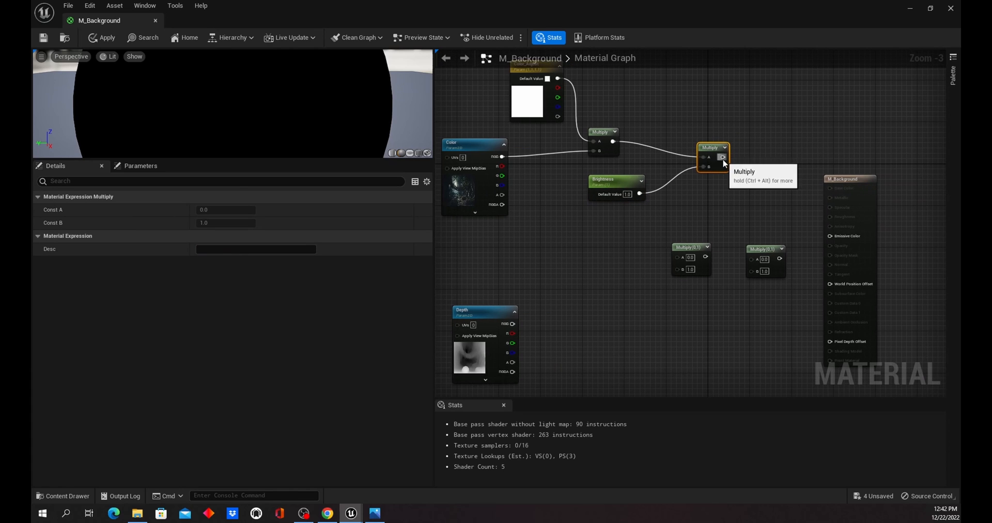
{"action": "left_click_drag", "start_coordinate": [723, 157], "coordinate": [831, 237]}
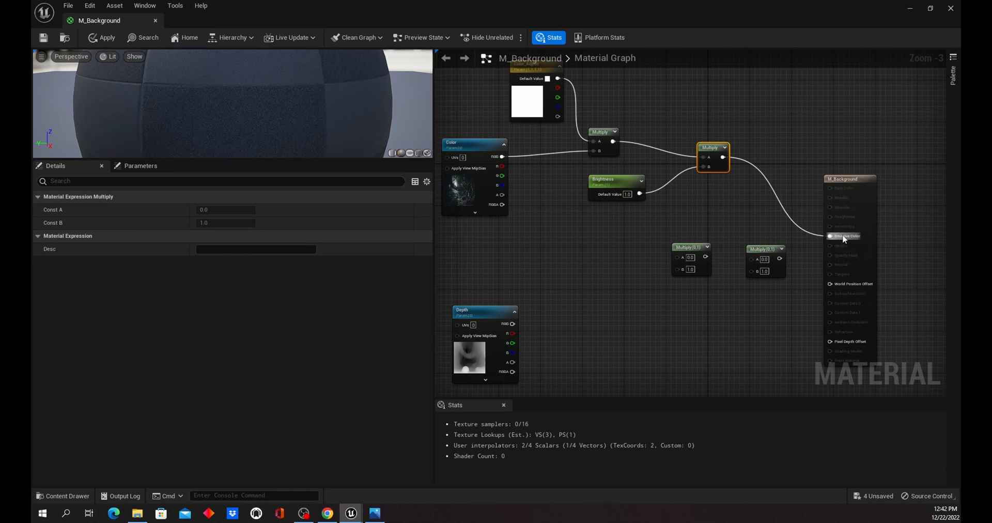
{"action": "right_click_drag", "start_coordinate": [706, 212], "coordinate": [791, 229]}
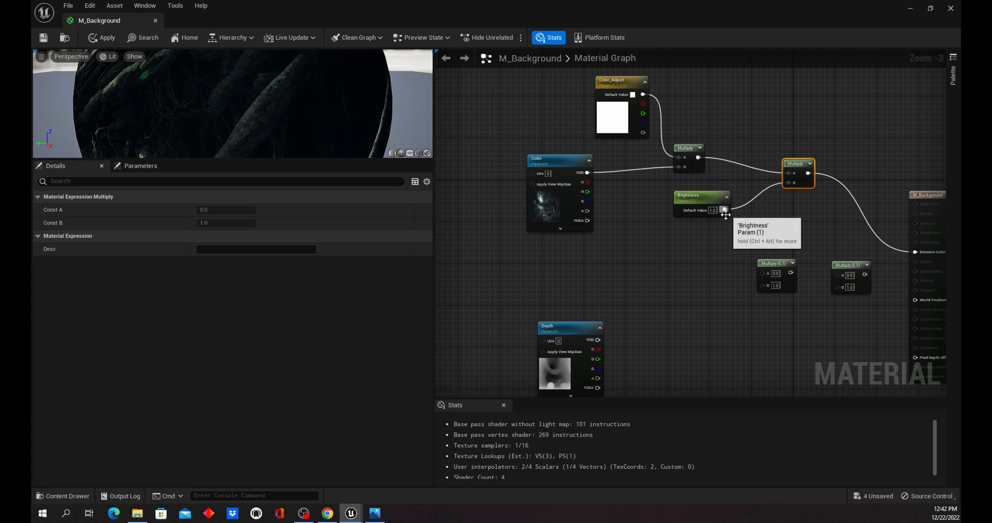
Step: Nudge the Color node closer to its Multiply and move the two unused Multiply nodes down beside the Depth texture
{"action": "left_click_drag", "start_coordinate": [557, 154], "coordinate": [578, 153]}
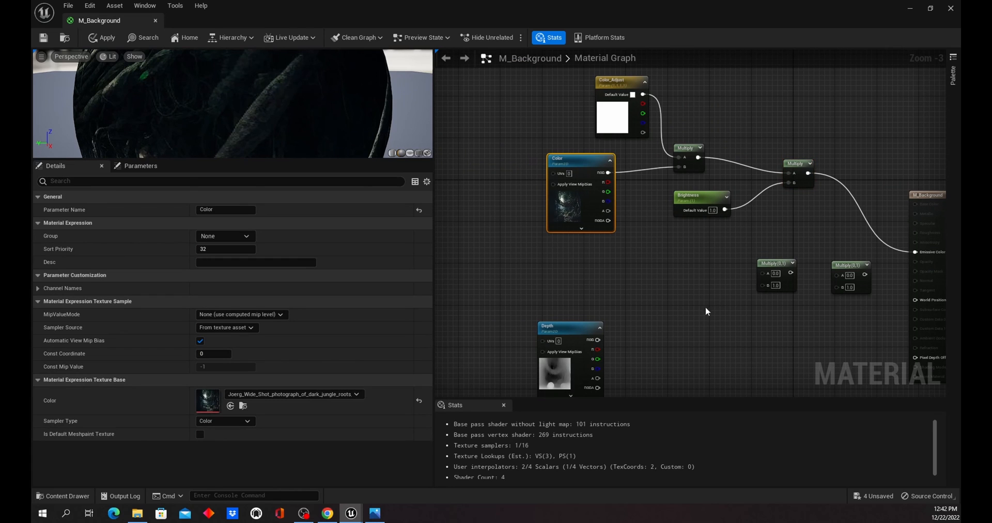
{"action": "right_click_drag", "start_coordinate": [705, 306], "coordinate": [631, 228]}
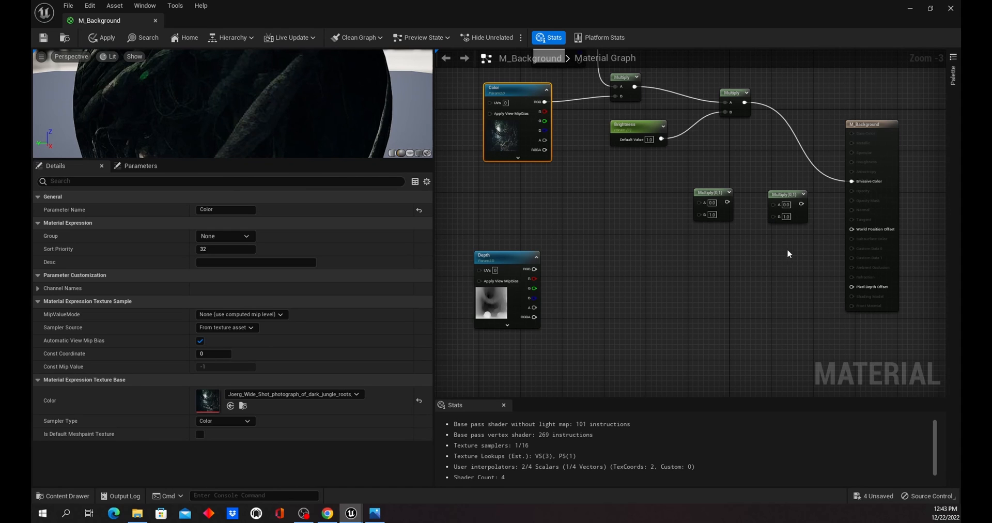
{"action": "left_click_drag", "start_coordinate": [712, 192], "coordinate": [692, 271]}
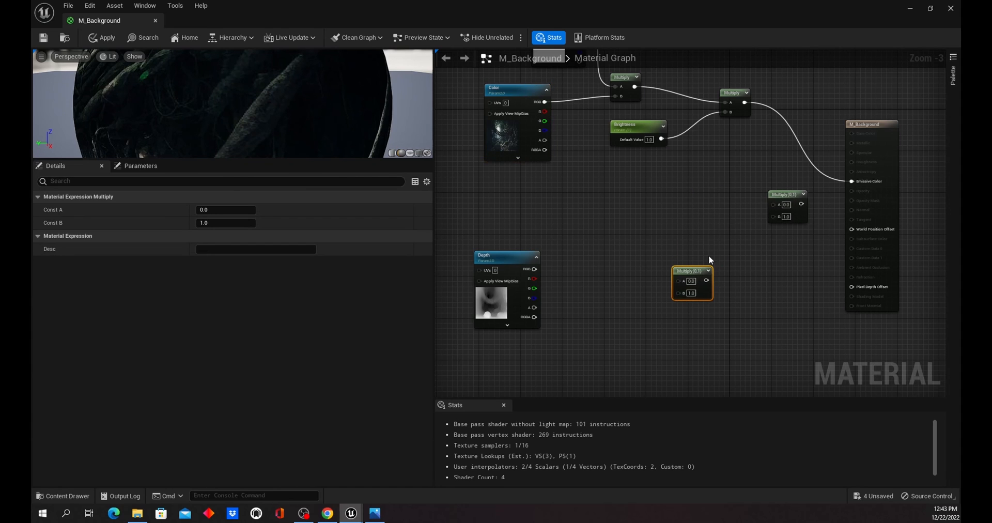
{"action": "left_click_drag", "start_coordinate": [785, 194], "coordinate": [775, 239]}
{"action": "left_click_drag", "start_coordinate": [692, 271], "coordinate": [640, 228]}
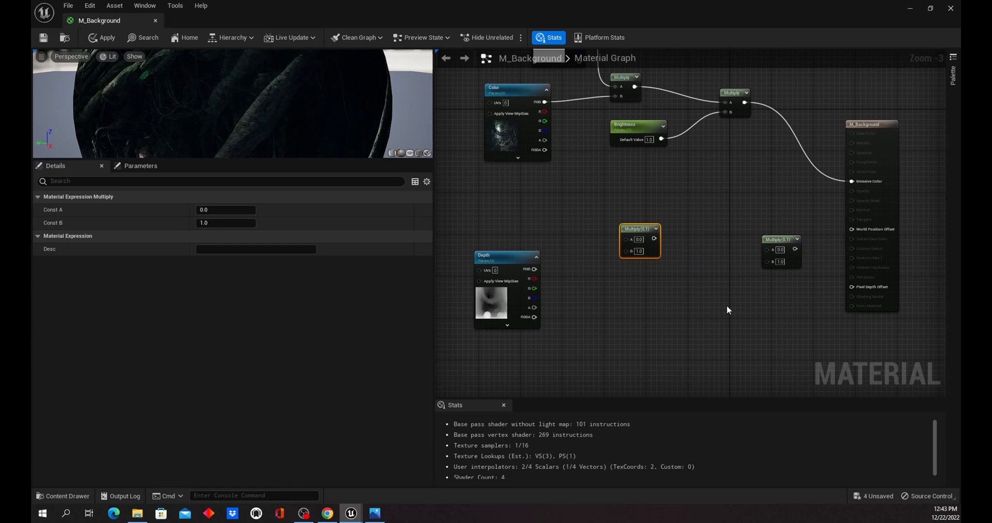
{"action": "right_click_drag", "start_coordinate": [649, 304], "coordinate": [712, 331]}
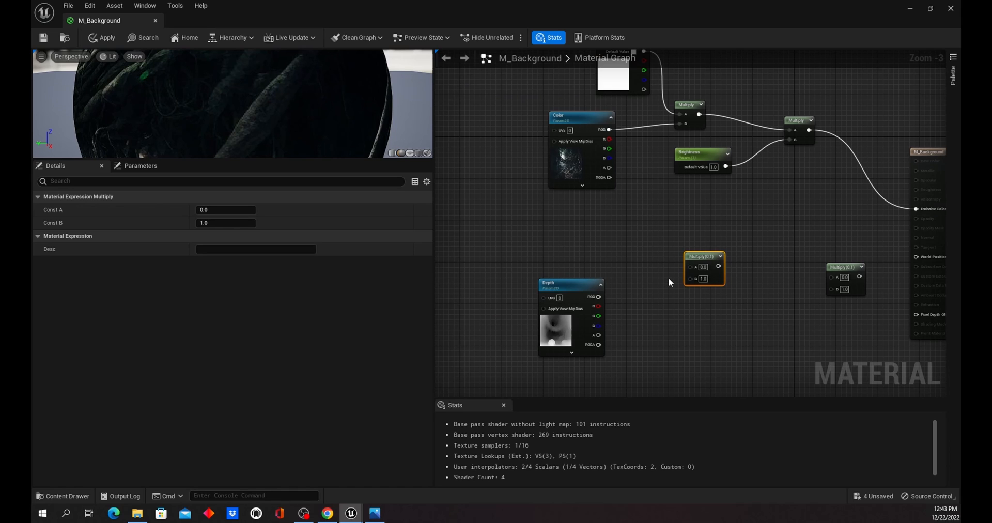
Step: Add a VertexNormalWS node above the Depth texture and multiply it by Depth's RGB output, aligning the Depth node beneath it
{"action": "right_click", "coordinate": [565, 231]}
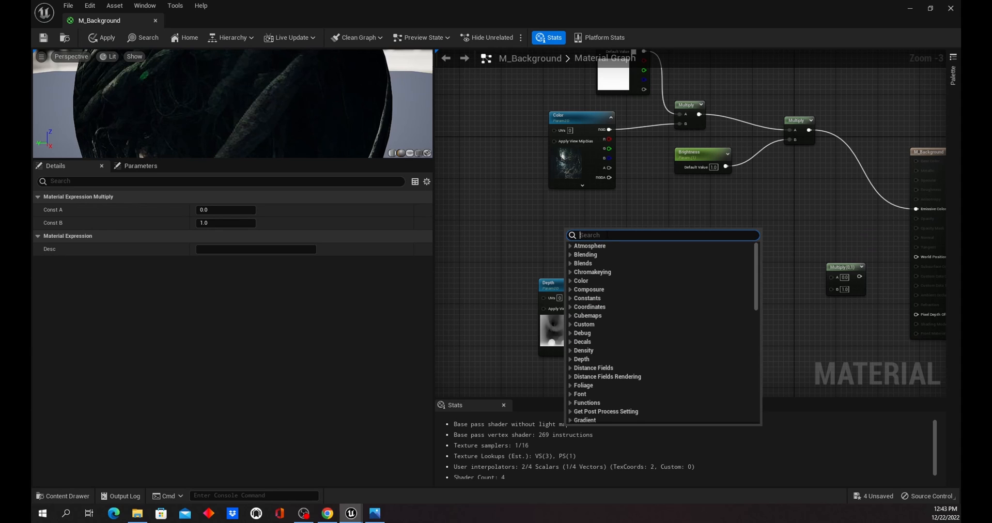
{"action": "type", "text": "vertex"}
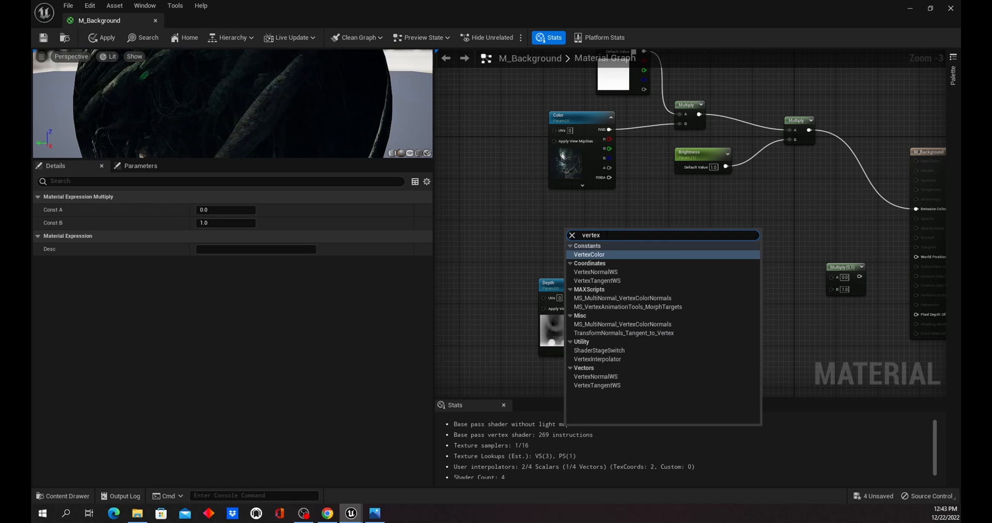
{"action": "type", "text": "nor"}
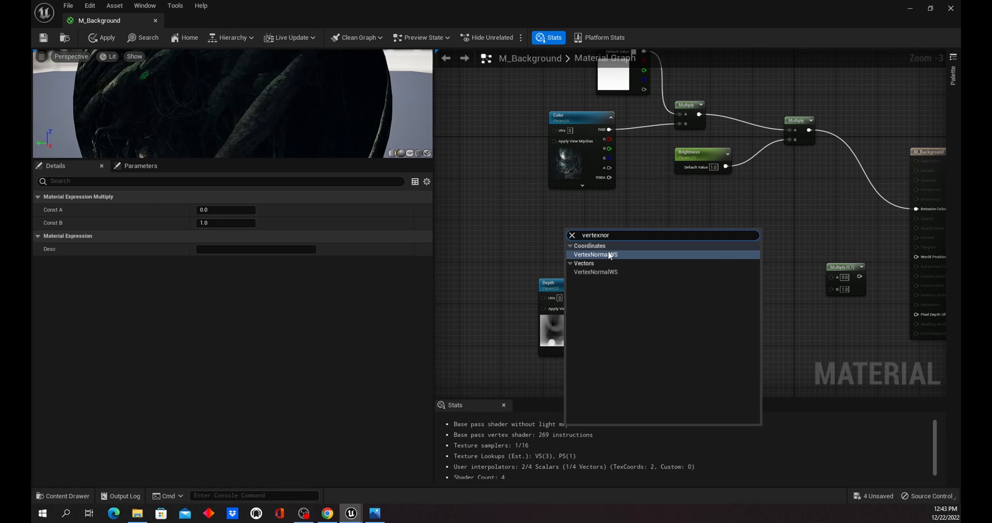
{"action": "left_click", "coordinate": [609, 254]}
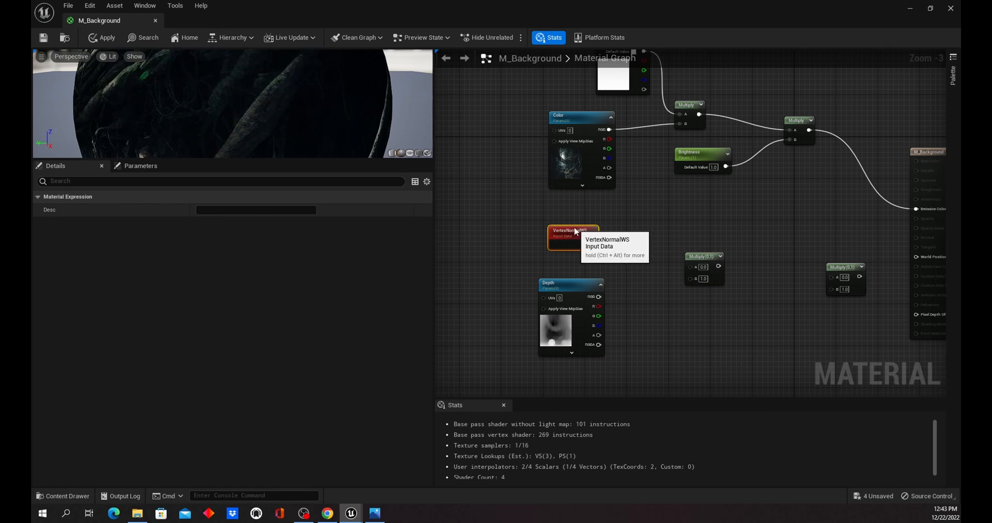
{"action": "left_click_drag", "start_coordinate": [592, 244], "coordinate": [690, 266]}
{"action": "left_click_drag", "start_coordinate": [598, 296], "coordinate": [691, 258]}
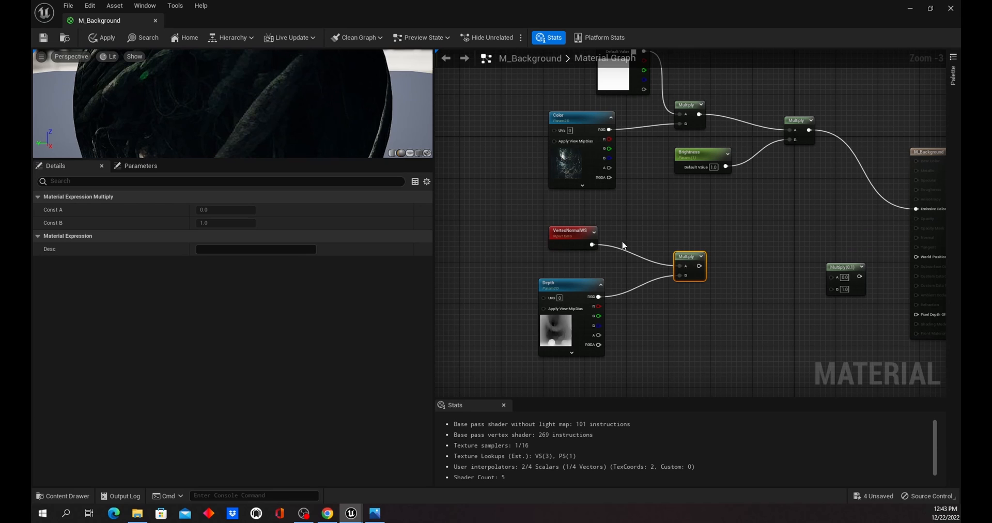
{"action": "left_click", "coordinate": [578, 284]}
{"action": "left_click_drag", "start_coordinate": [578, 284], "coordinate": [575, 276]}
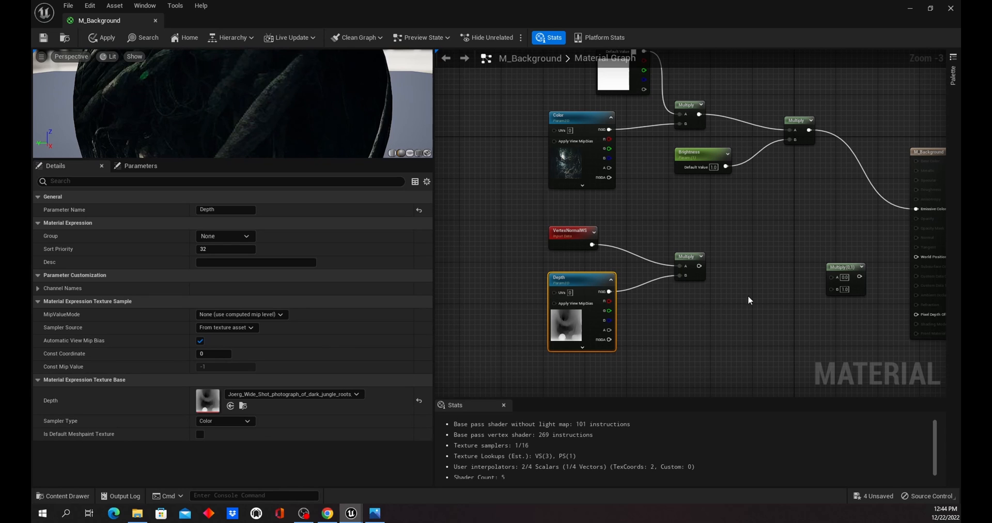
Step: Move the remaining unused Multiply beside the normal-depth Multiply and feed that Multiply's output into its input A
{"action": "right_click_drag", "start_coordinate": [768, 335], "coordinate": [673, 329]}
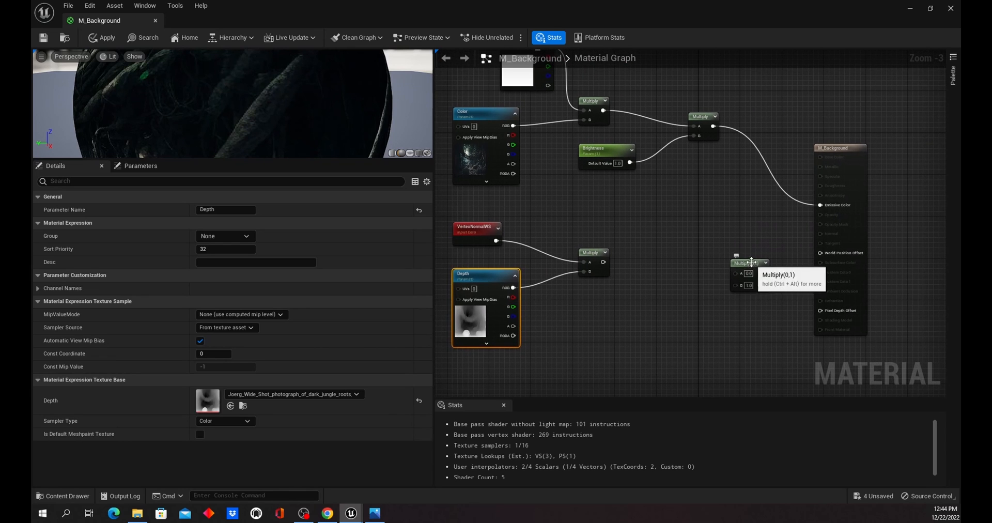
{"action": "left_click_drag", "start_coordinate": [749, 266], "coordinate": [691, 270]}
{"action": "left_click_drag", "start_coordinate": [603, 262], "coordinate": [678, 279]}
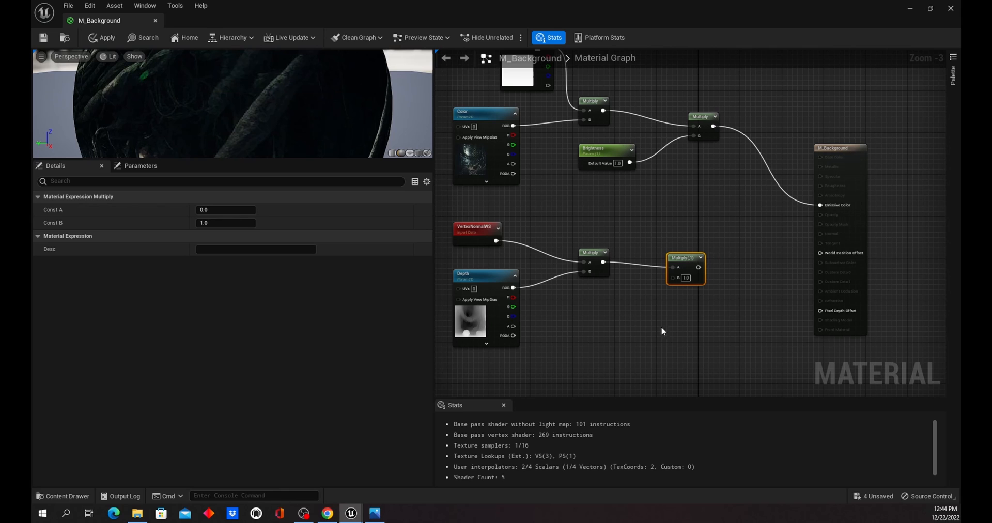
Step: Add a scalar parameter named Depth below the two lower Multiply nodes
{"action": "left_click", "coordinate": [609, 321]}
{"action": "type", "text": "sssssssssss"}
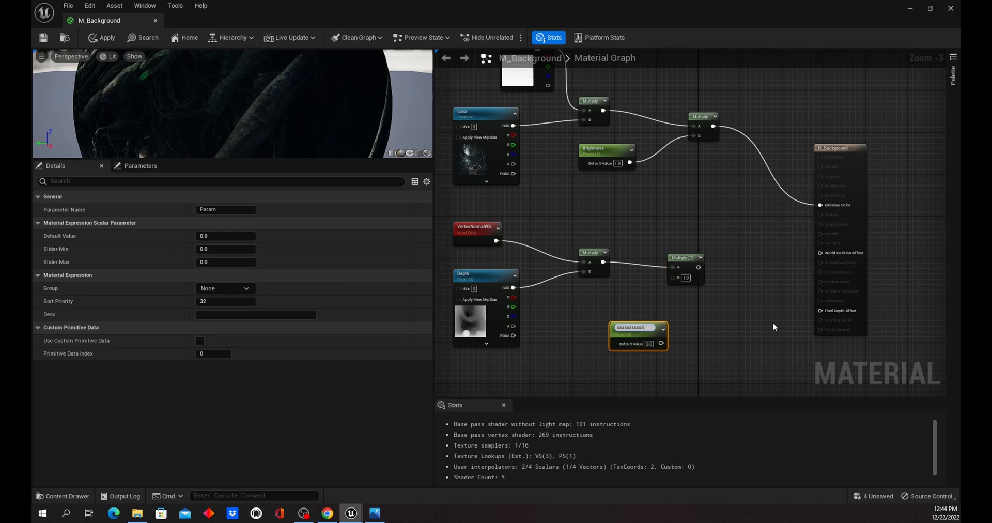
{"action": "key", "text": "BackSpace"}
{"action": "key", "text": "BackSpace"}
{"action": "key", "text": "BackSpace"}
{"action": "key", "text": "BackSpace"}
{"action": "key", "text": "BackSpace"}
{"action": "key", "text": "BackSpace"}
{"action": "key", "text": "BackSpace"}
{"action": "key", "text": "BackSpace"}
{"action": "key", "text": "BackSpace"}
{"action": "key", "text": "BackSpace"}
{"action": "key", "text": "BackSpace"}
{"action": "type", "text": "Depth"}
{"action": "key", "text": "Return"}
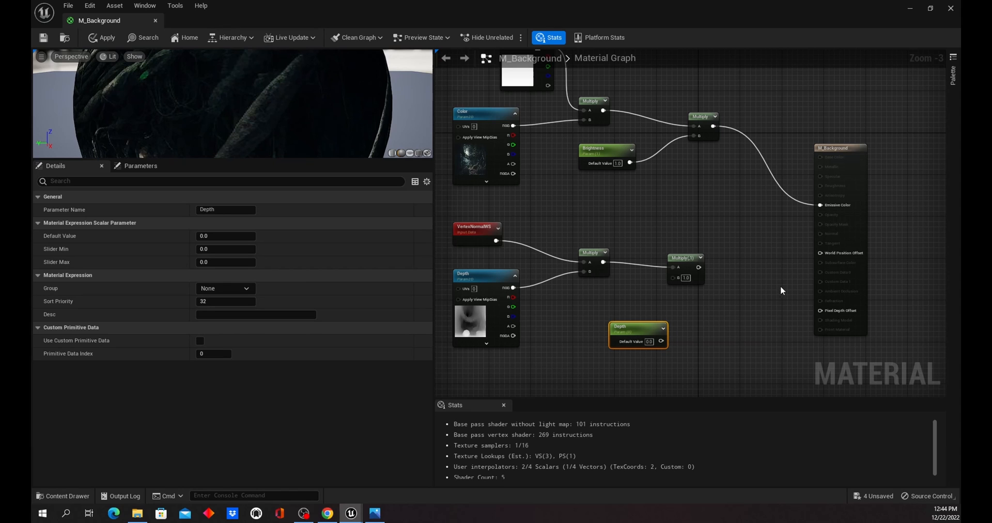
Step: Connect the scalar Depth parameter to input B of the last Multiply and set its default value to 1
{"action": "left_click_drag", "start_coordinate": [661, 341], "coordinate": [674, 277]}
{"action": "left_click_drag", "start_coordinate": [636, 326], "coordinate": [616, 299]}
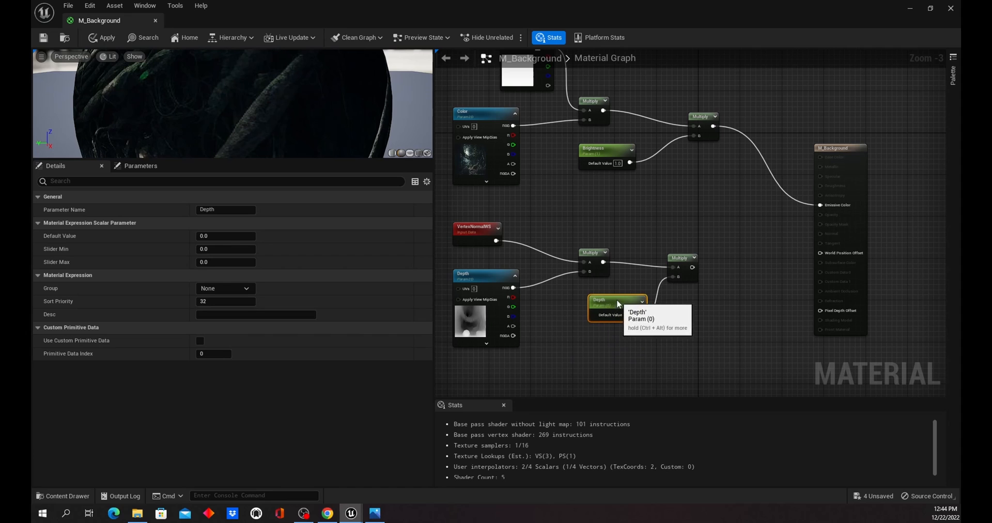
{"action": "left_click", "coordinate": [226, 236]}
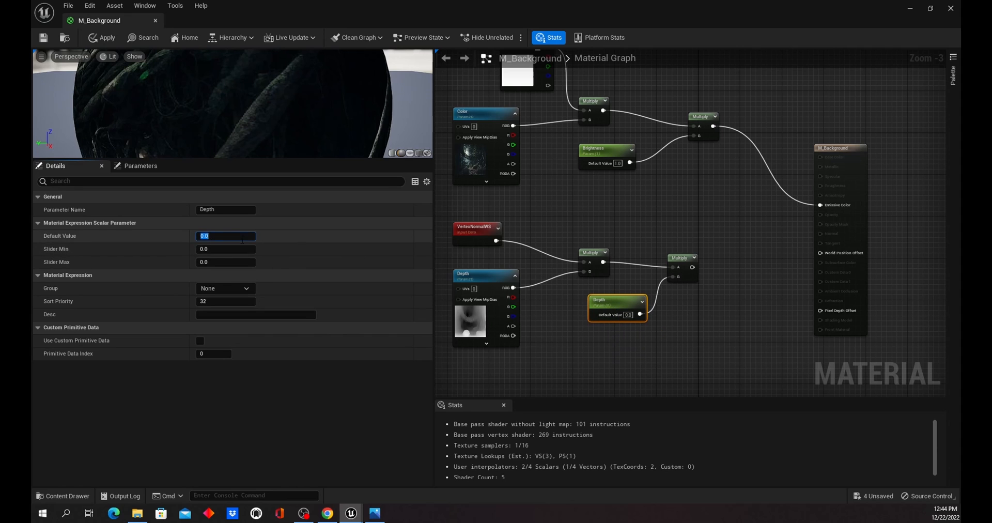
{"action": "type", "text": "1"}
{"action": "key", "text": "Return"}
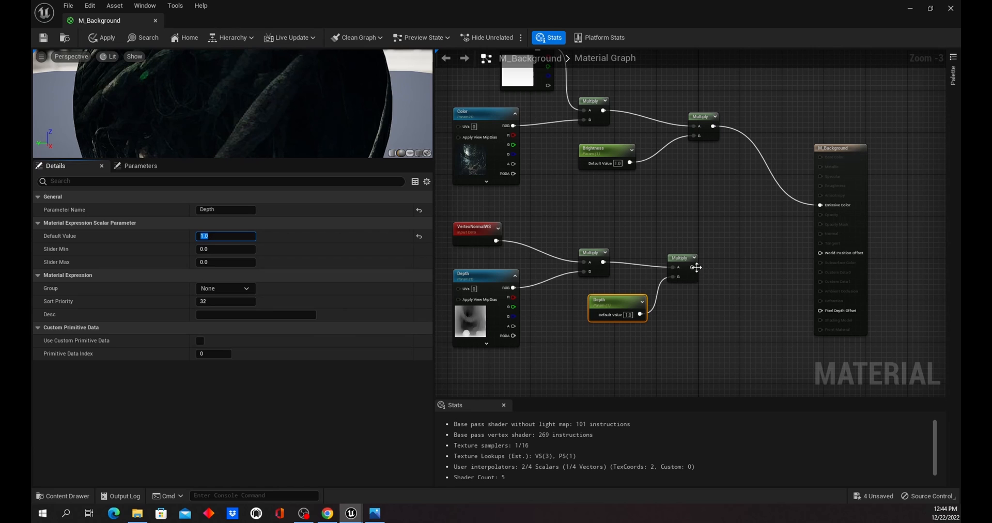
Step: Connect the last Multiply's output to World Position Offset and apply the material changes
{"action": "left_click_drag", "start_coordinate": [694, 268], "coordinate": [820, 253]}
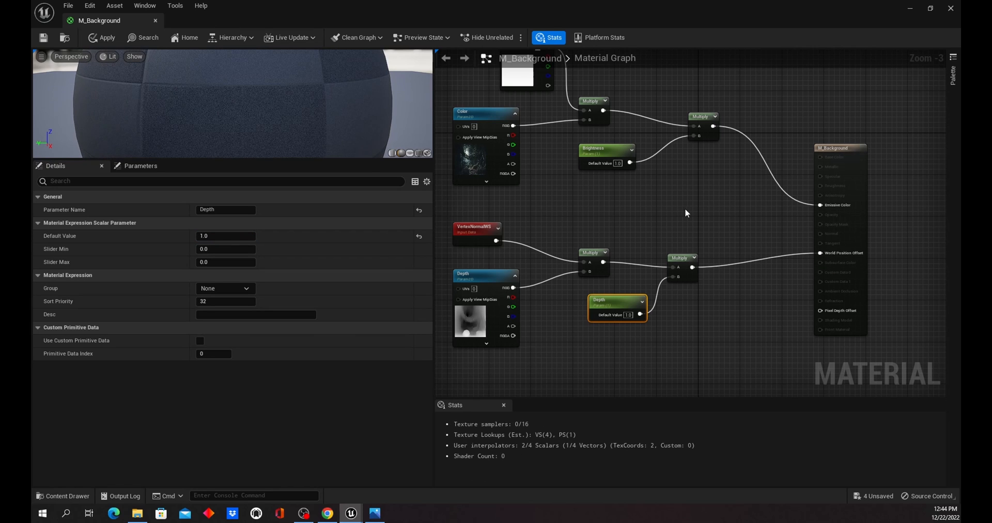
{"action": "left_click", "coordinate": [102, 38]}
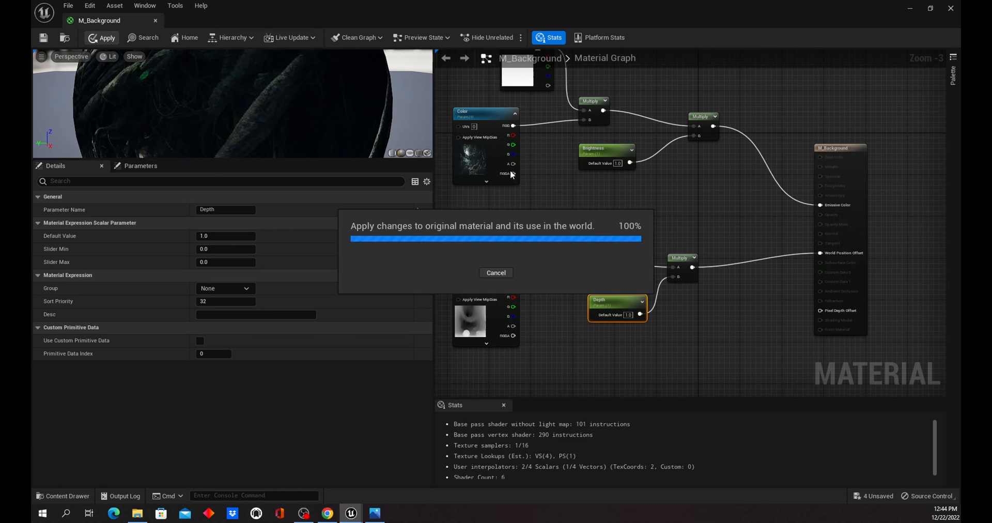
{"action": "scroll", "coordinate": [721, 213], "scroll_direction": "down", "scroll_amount": 2}
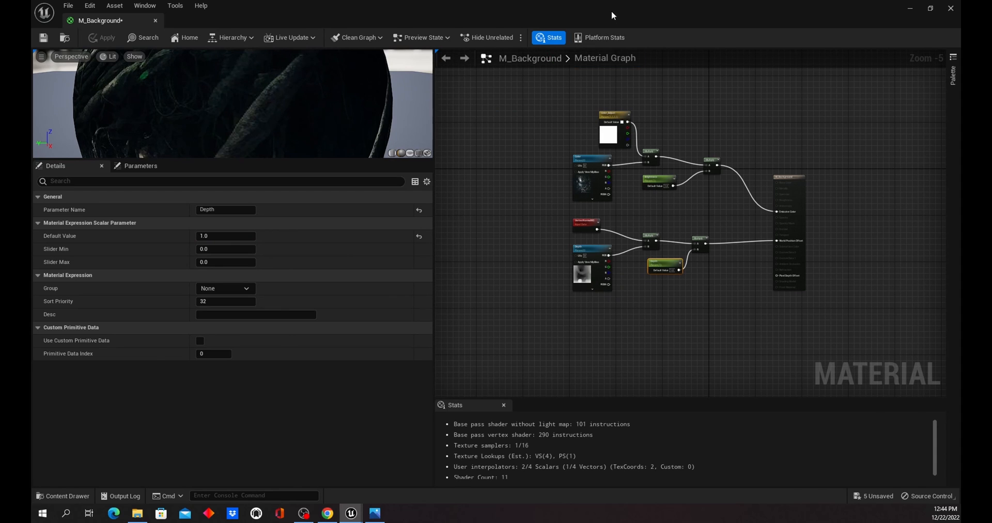
Step: Back in the level editor, create material instance M_Background_Inst from M_Background and assign it to the Rectangle's Element 0 material
{"action": "left_click_drag", "start_coordinate": [612, 11], "coordinate": [16, 168]}
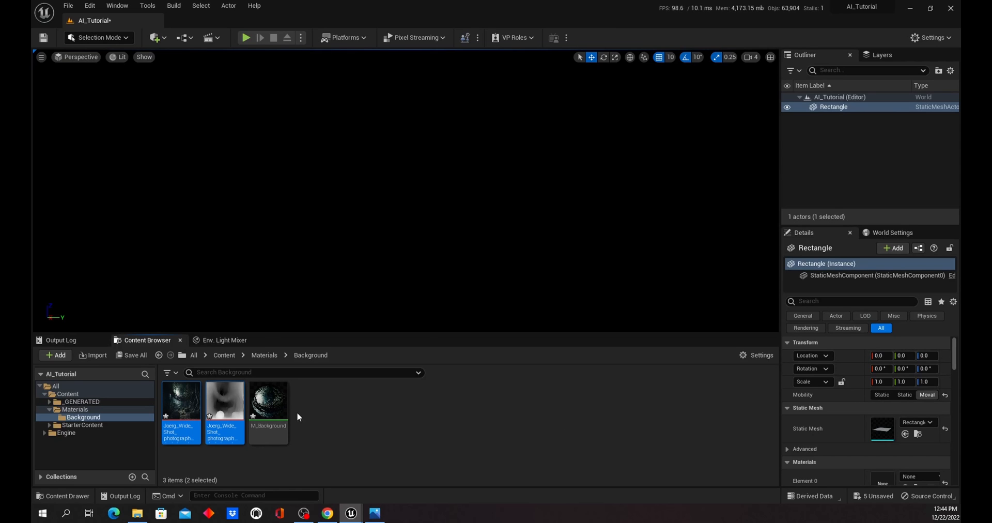
{"action": "right_click", "coordinate": [268, 411]}
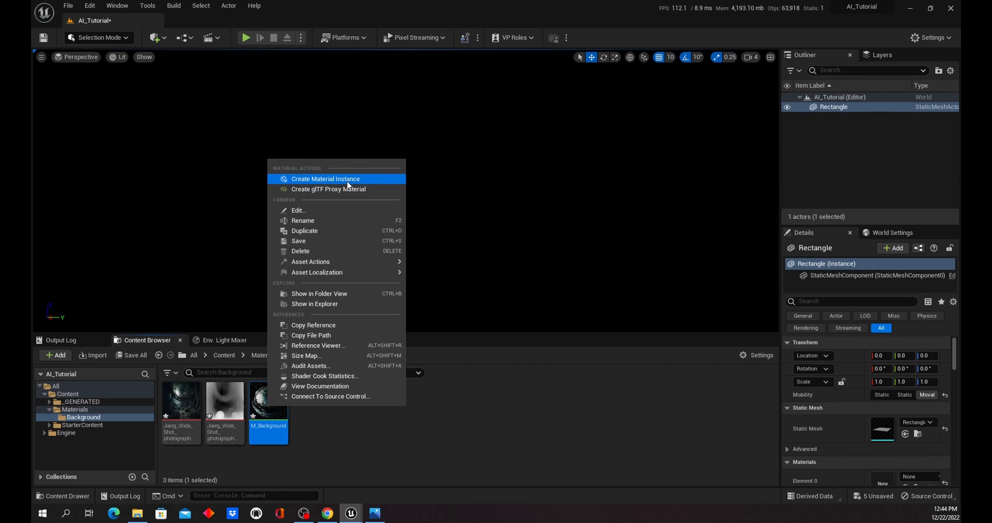
{"action": "left_click", "coordinate": [330, 178]}
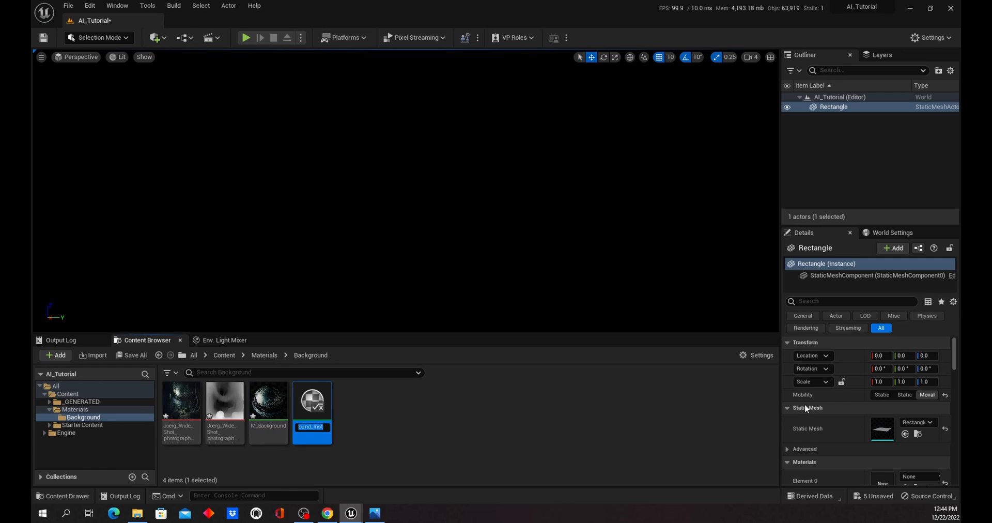
{"action": "key", "text": "Return"}
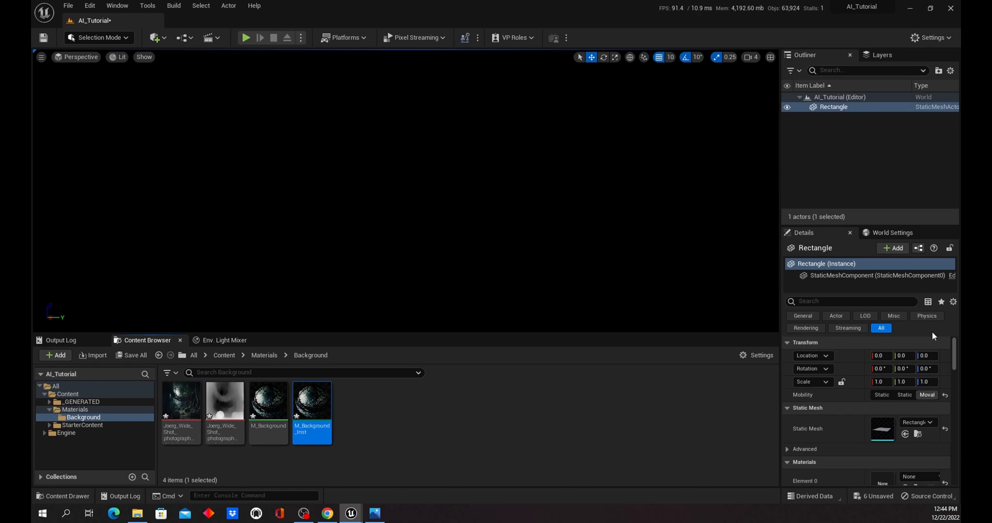
{"action": "left_click_drag", "start_coordinate": [955, 365], "coordinate": [955, 377]}
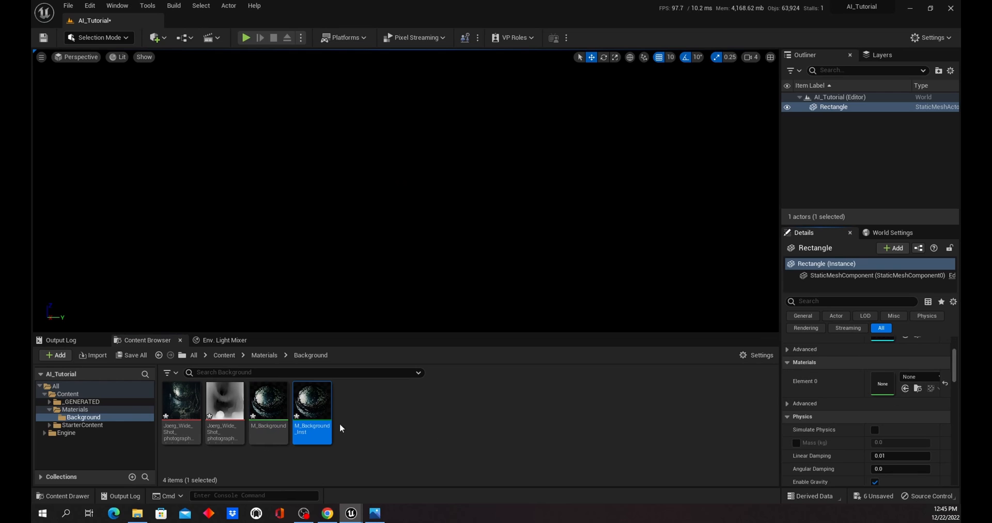
{"action": "left_click_drag", "start_coordinate": [312, 411], "coordinate": [883, 383]}
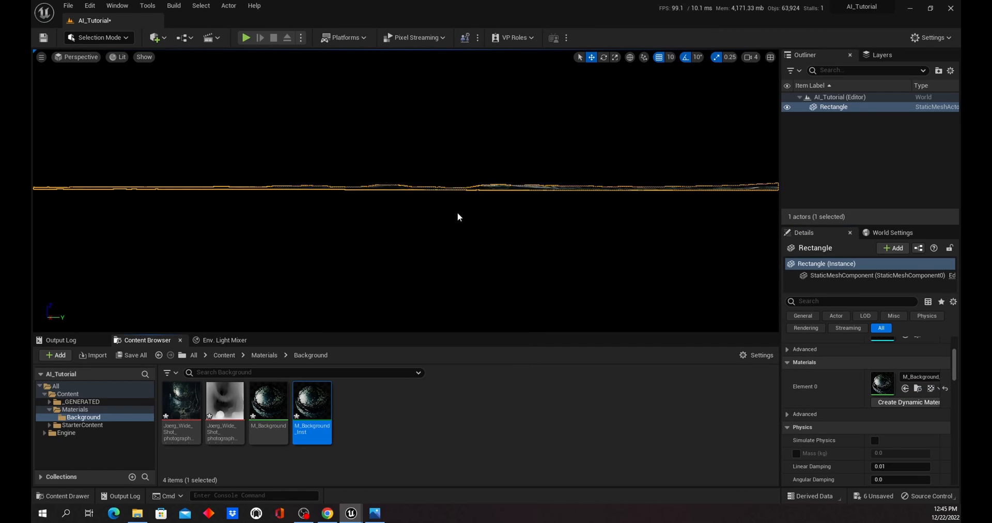
Step: Rotate the Rectangle upright to X 90° and Z 90° so the jungle image faces the camera right side up
{"action": "left_click", "coordinate": [603, 56]}
{"action": "key", "text": "f"}
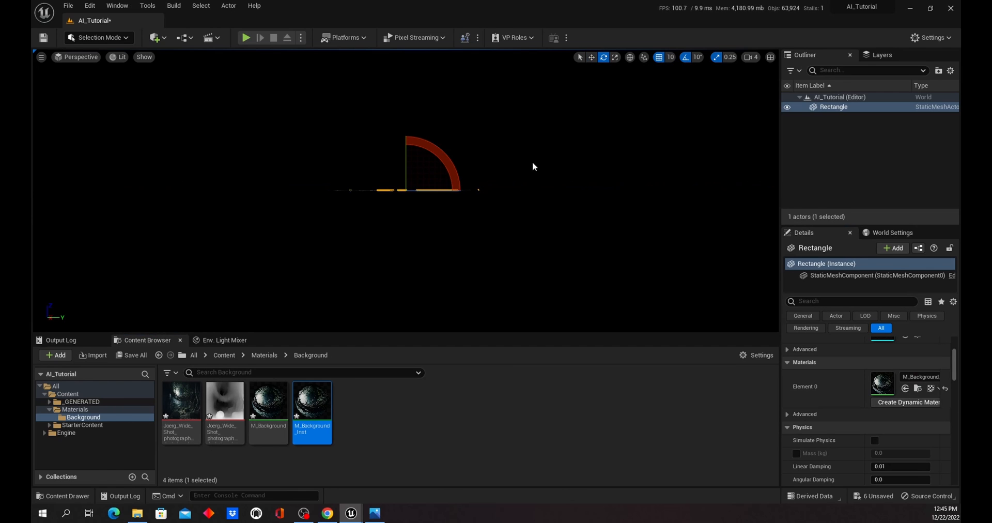
{"action": "left_click_drag", "start_coordinate": [406, 158], "coordinate": [430, 226]}
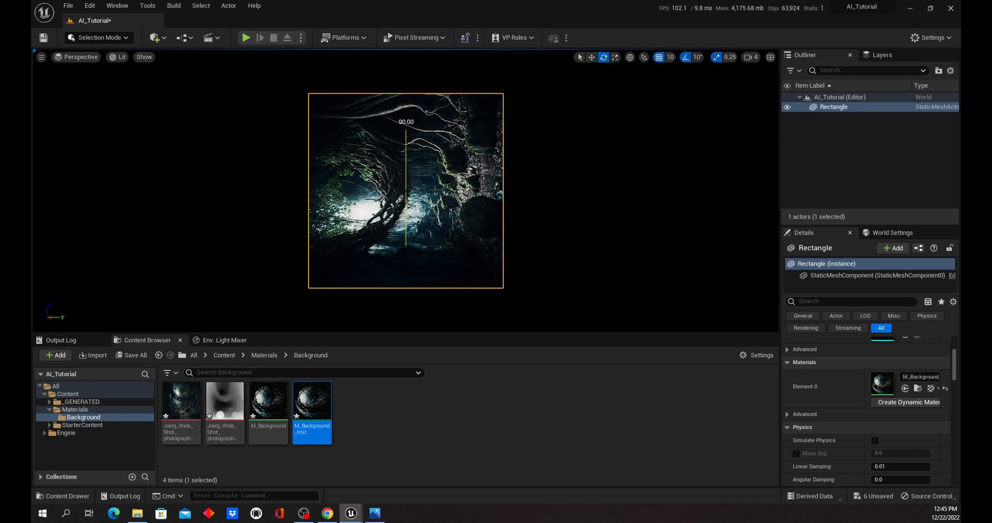
{"action": "left_click_drag", "start_coordinate": [954, 353], "coordinate": [955, 339]}
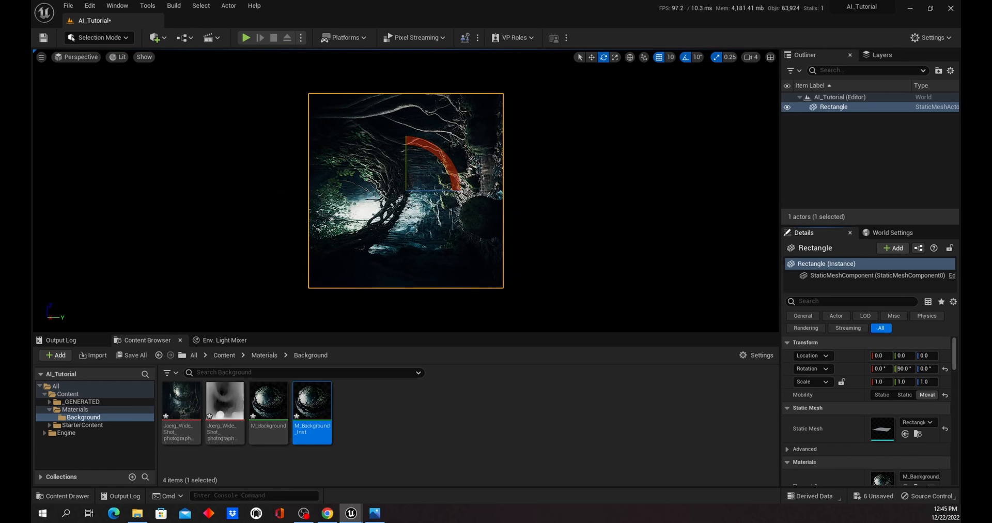
{"action": "left_click_drag", "start_coordinate": [437, 148], "coordinate": [460, 192]}
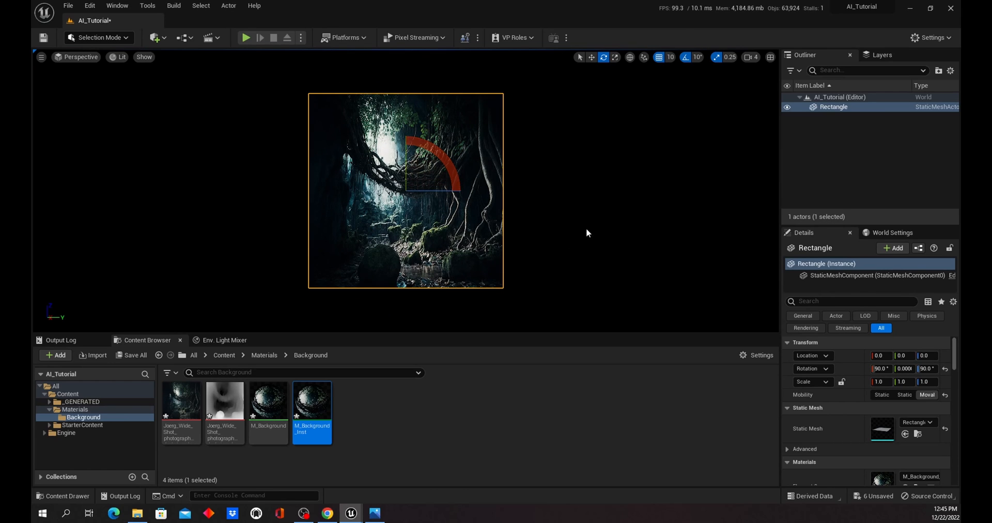
Step: Scale the Rectangle to 1.5 along X and rotate it to 40° about Z
{"action": "left_click", "coordinate": [615, 57]}
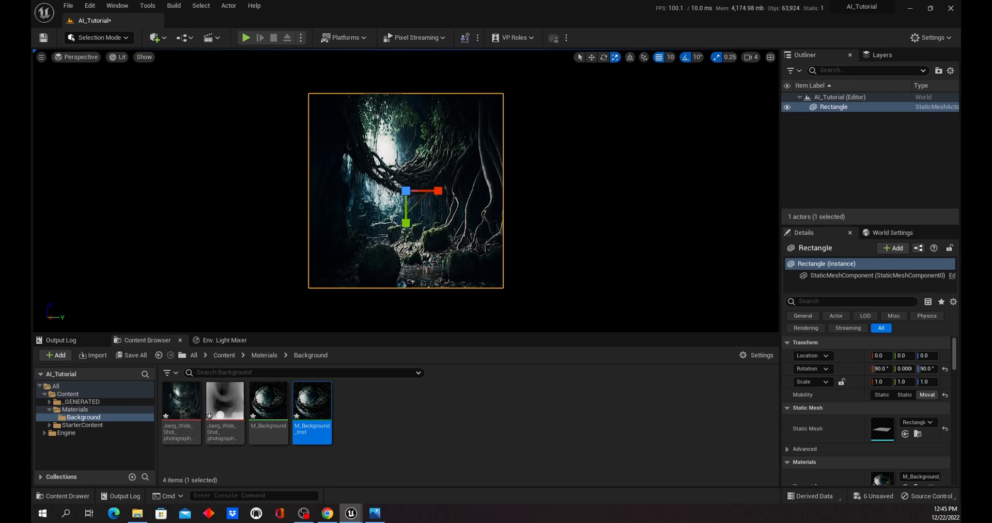
{"action": "left_click_drag", "start_coordinate": [439, 191], "coordinate": [486, 191]}
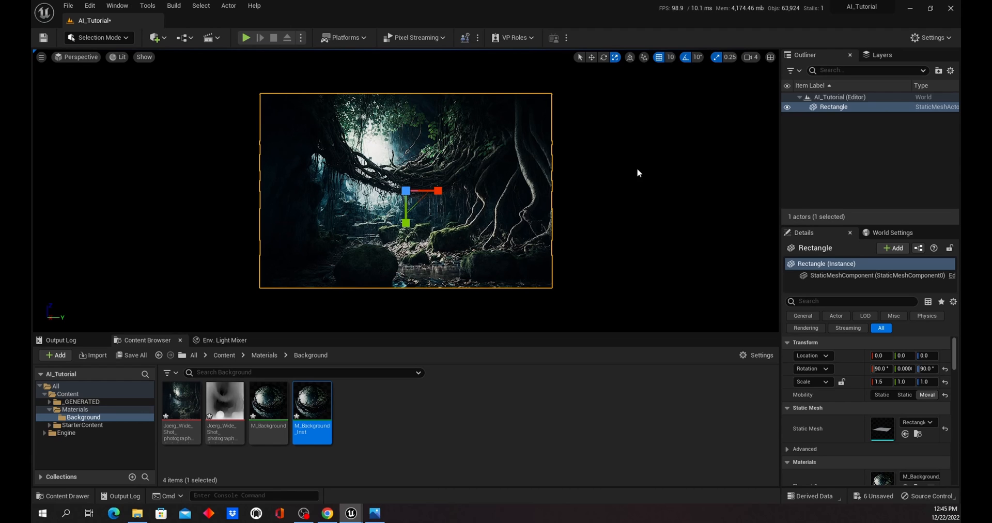
{"action": "left_click", "coordinate": [602, 59]}
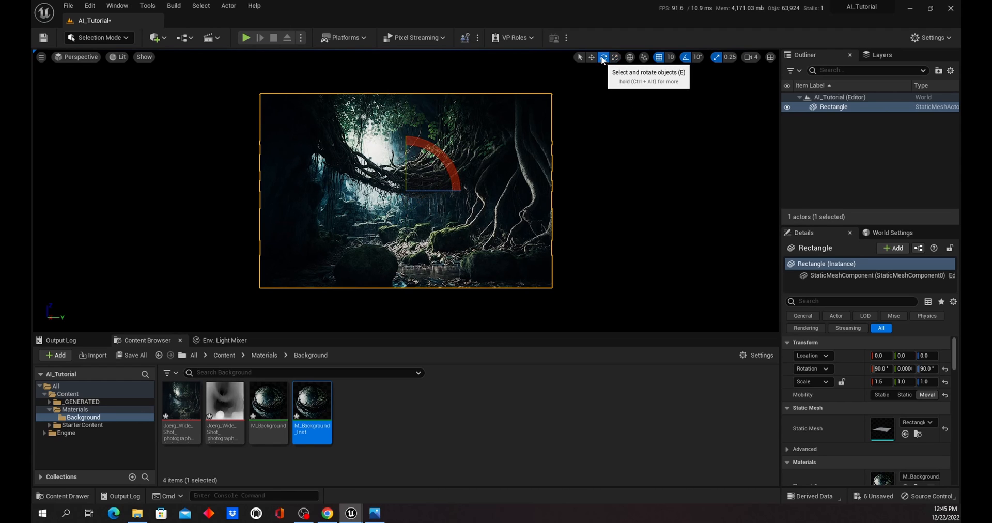
{"action": "left_click_drag", "start_coordinate": [437, 190], "coordinate": [345, 195]}
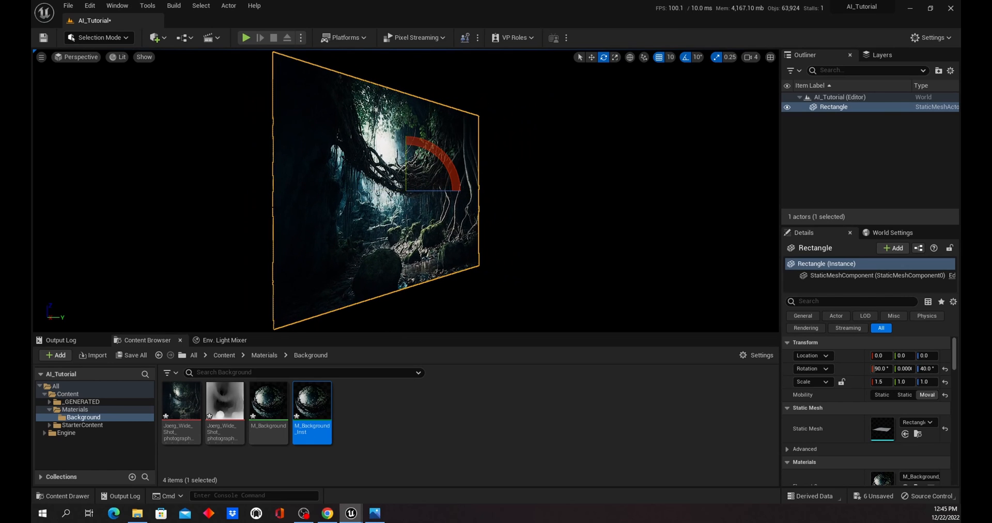
Step: Rotate the Rectangle to 90° about Z, and enable the Brightness and Depth parameters in M_Background_Inst
{"action": "left_click_drag", "start_coordinate": [443, 189], "coordinate": [471, 190]}
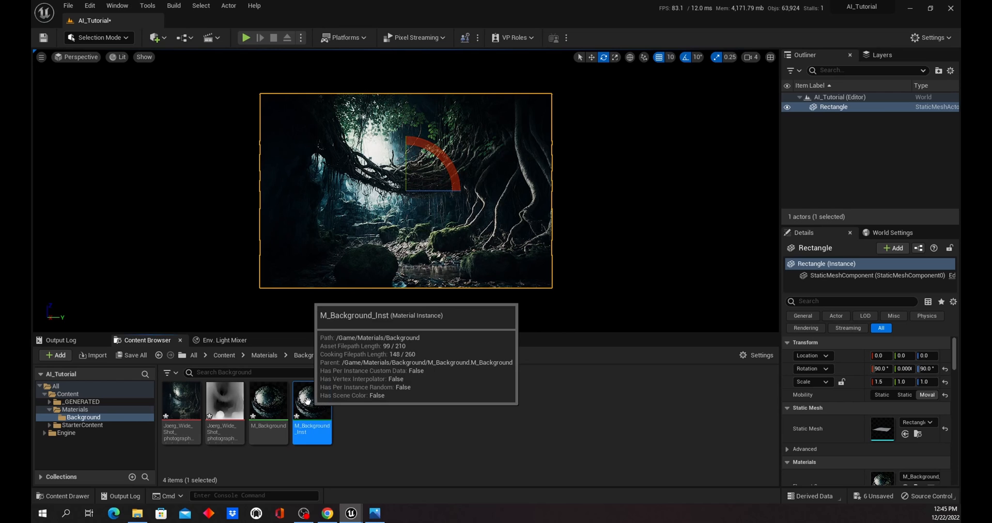
{"action": "left_click_drag", "start_coordinate": [32, 73], "coordinate": [318, 118]}
{"action": "left_click", "coordinate": [413, 105]}
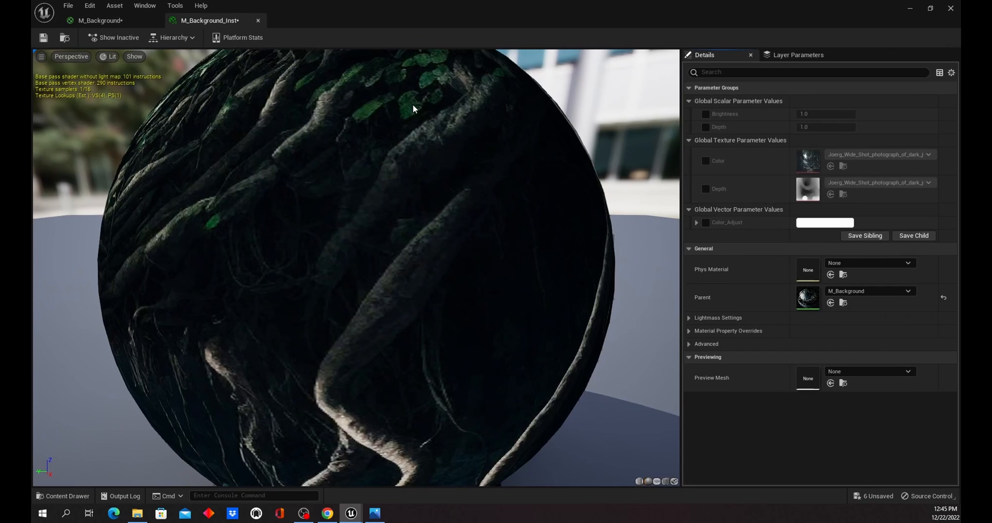
{"action": "left_click", "coordinate": [706, 114]}
{"action": "left_click", "coordinate": [705, 126]}
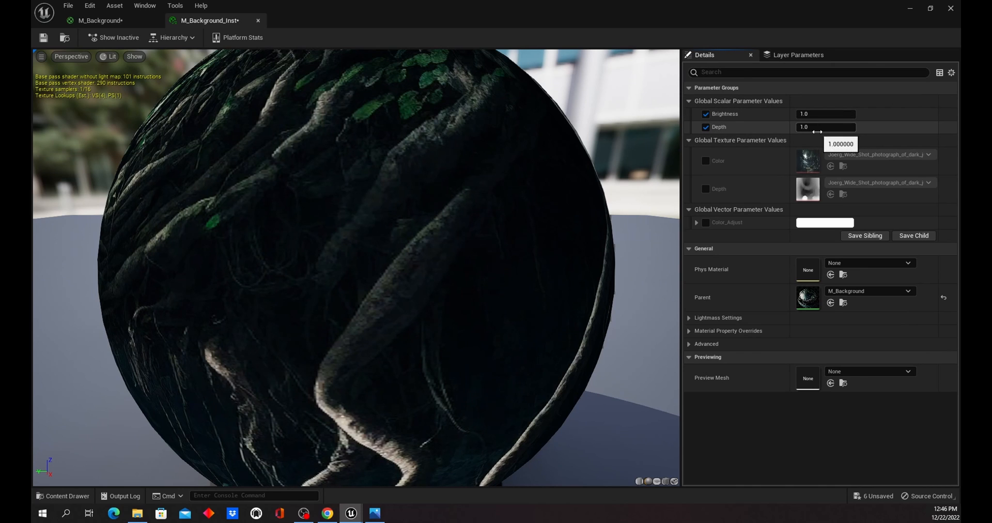
Step: Set the Depth parameter of M_Background_Inst to 4000 and check the displacement in the level
{"action": "left_click", "coordinate": [834, 127]}
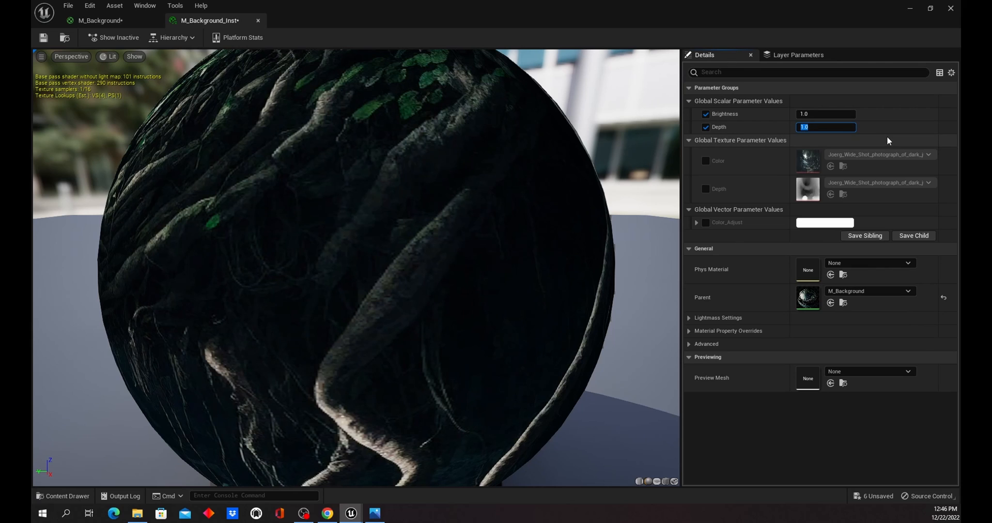
{"action": "type", "text": "4000"}
{"action": "key", "text": "Return"}
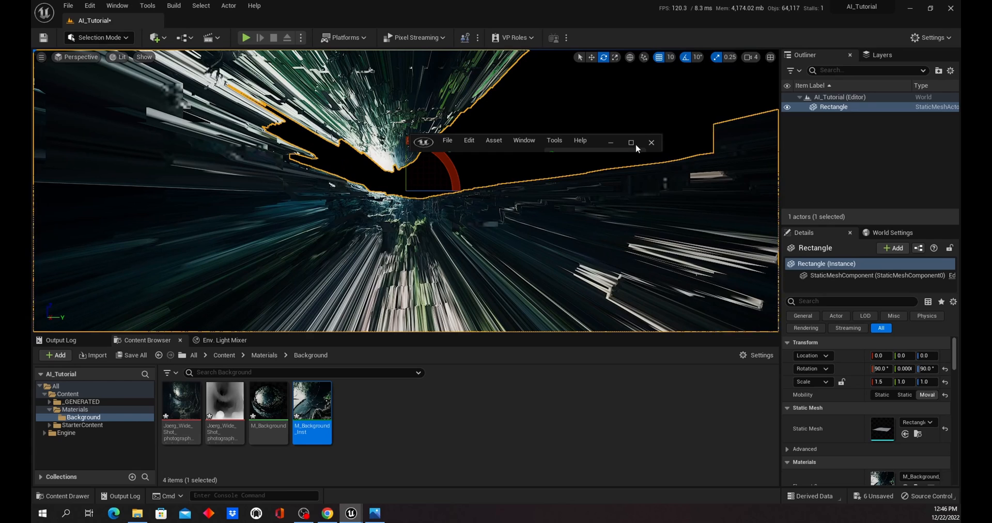
Step: Set the Depth parameter of M_Background_Inst to 400, test-rotate the displaced Rectangle in the level and undo the rotation
{"action": "left_click", "coordinate": [636, 144]}
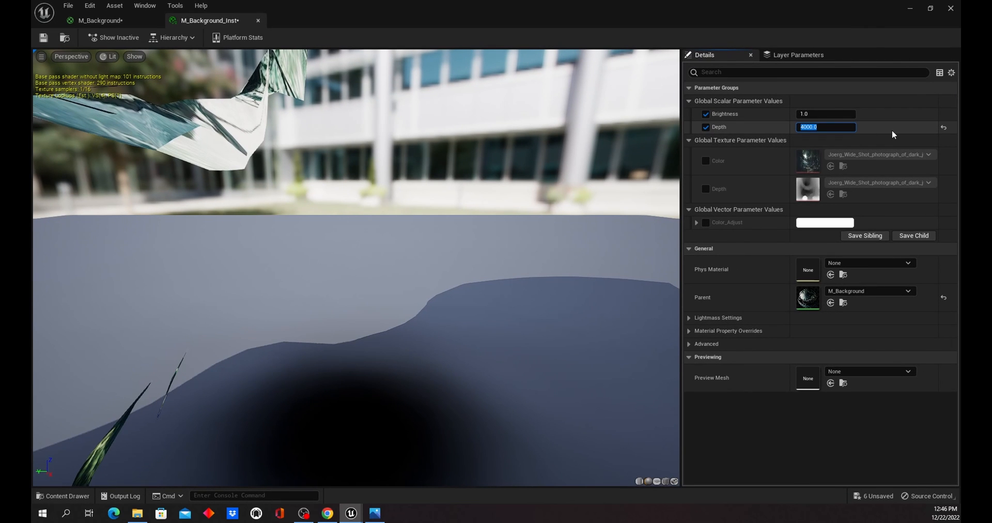
{"action": "type", "text": "400"}
{"action": "key", "text": "Return"}
{"action": "left_click_drag", "start_coordinate": [704, 11], "coordinate": [32, 130]}
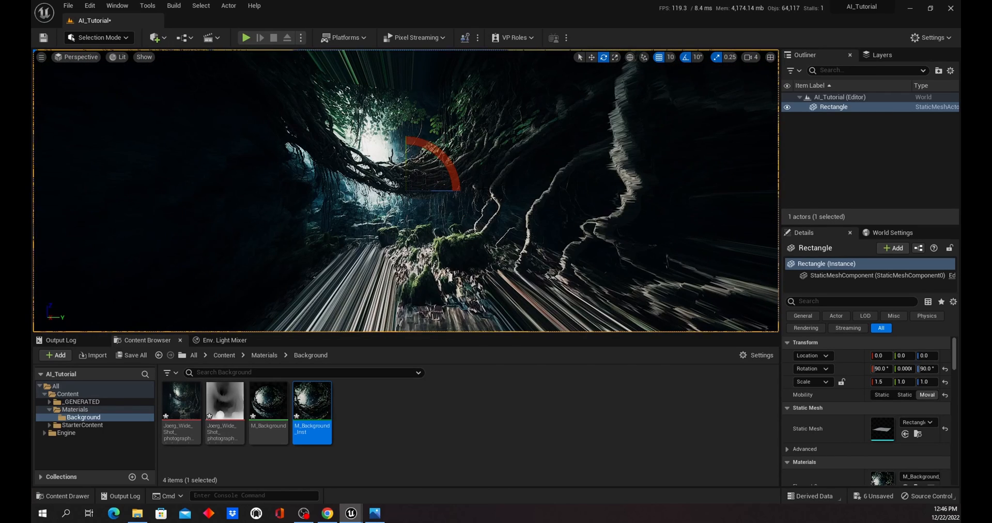
{"action": "left_click_drag", "start_coordinate": [448, 166], "coordinate": [445, 192]}
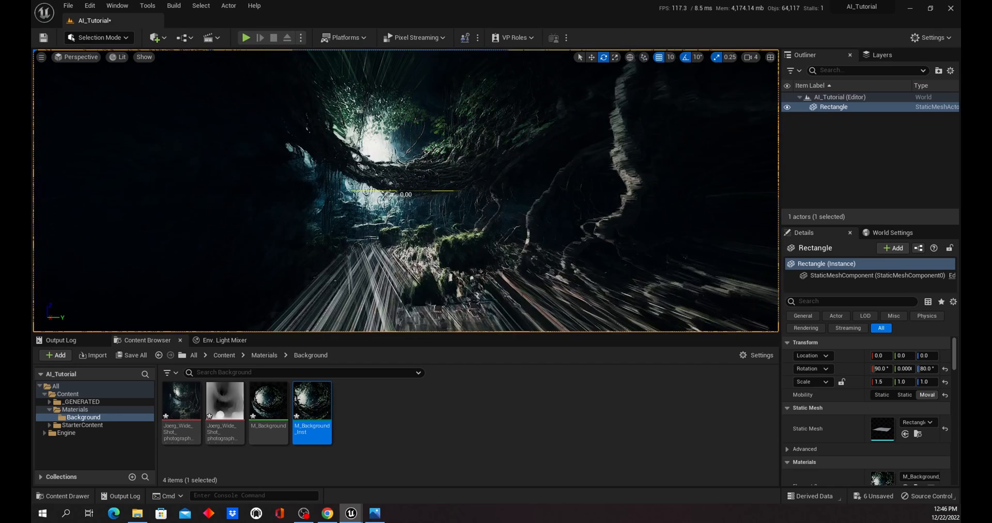
{"action": "key", "text": "ctrl+z"}
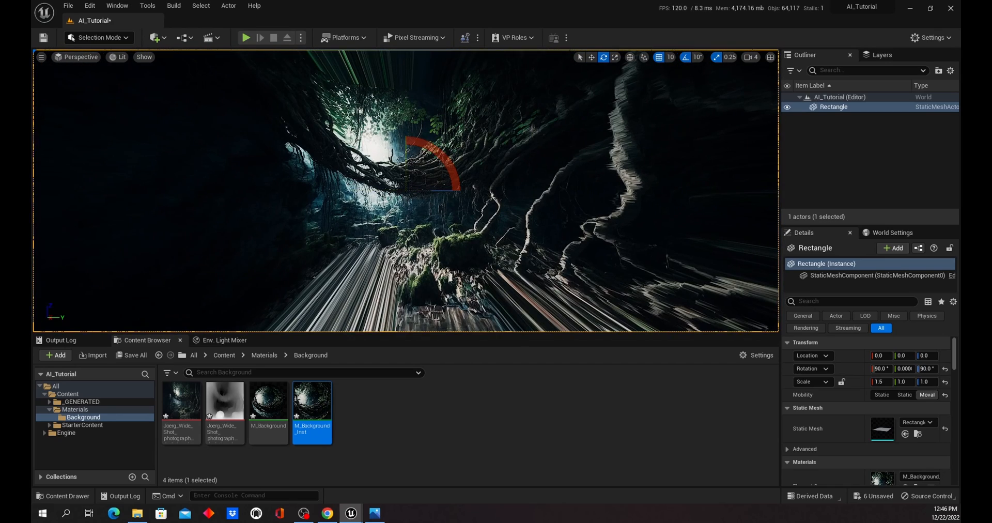
Step: Set the Depth parameter of M_Background_Inst to 100
{"action": "left_click_drag", "start_coordinate": [32, 164], "coordinate": [591, 146]}
{"action": "left_click", "coordinate": [622, 146]}
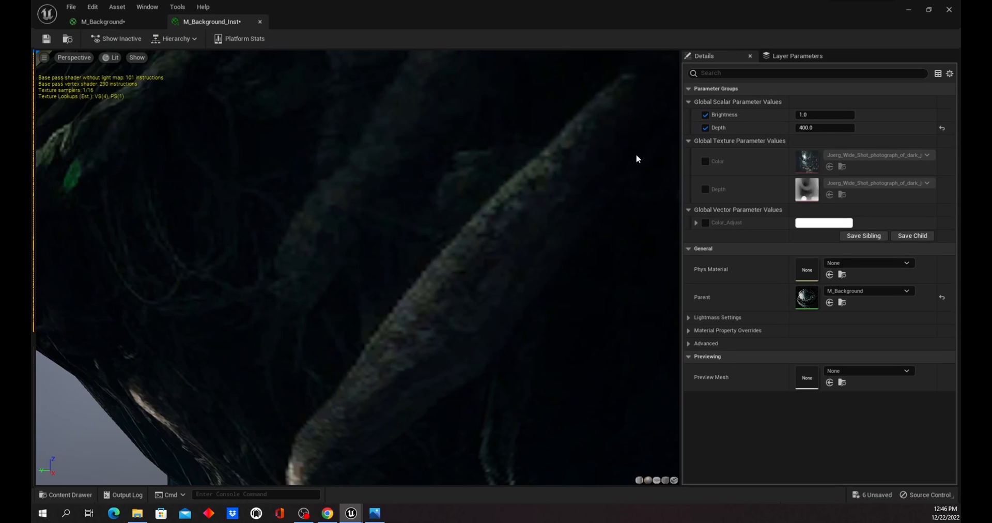
{"action": "left_click", "coordinate": [825, 127]}
{"action": "type", "text": "100"}
{"action": "key", "text": "Return"}
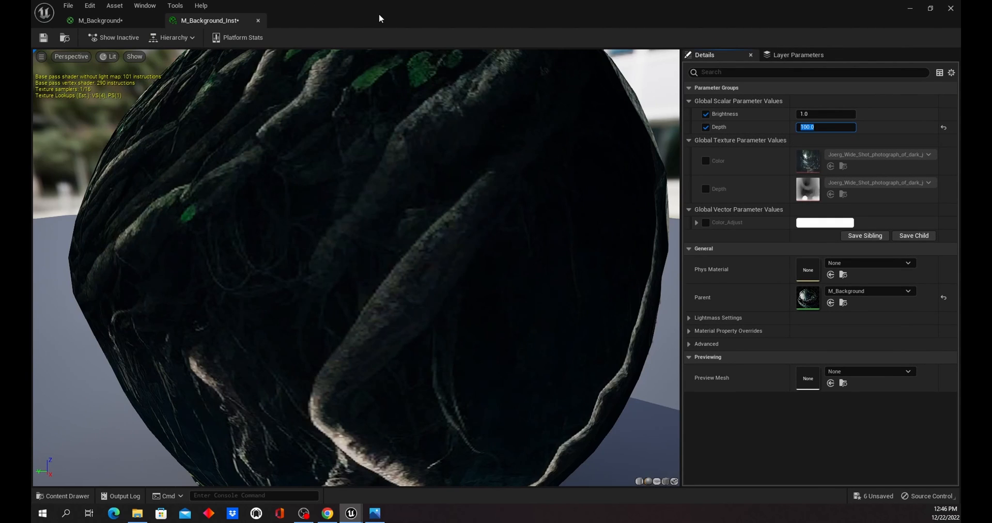
Step: Examine the displaced jungle Rectangle in the level from several angles and distances to judge its depth effect
{"action": "left_click", "coordinate": [129, 23]}
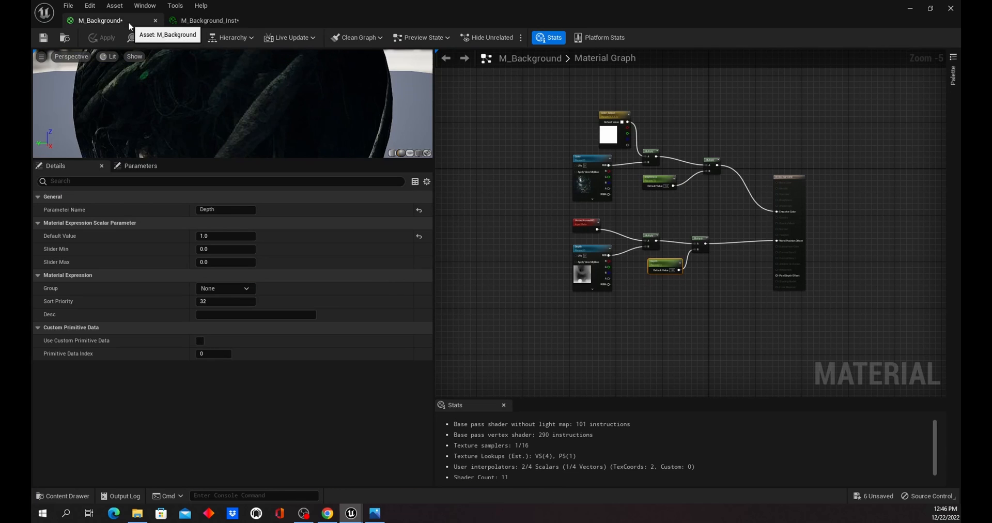
{"action": "left_click", "coordinate": [207, 20]}
{"action": "left_click_drag", "start_coordinate": [371, 20], "coordinate": [32, 67]}
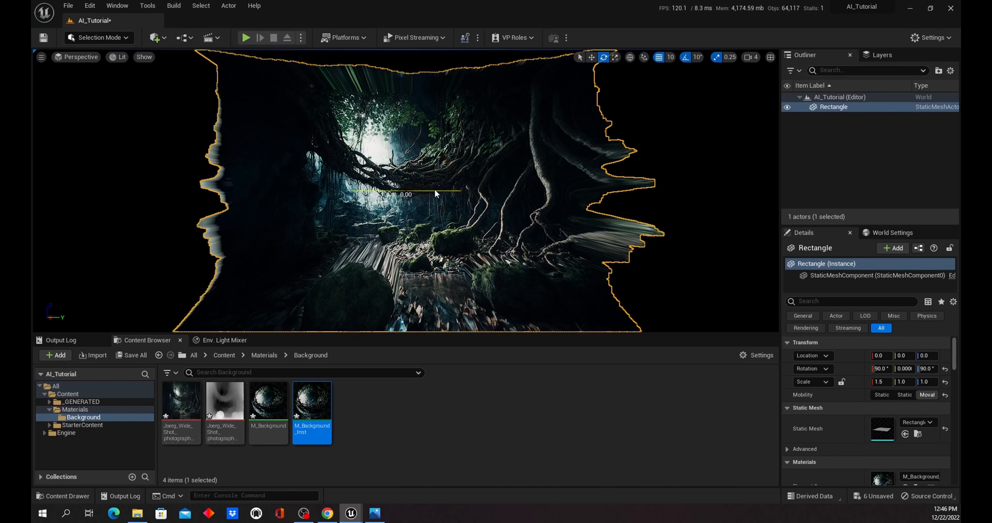
{"action": "mouse_move", "coordinate": [435, 188]}
{"action": "left_mouse_down"}
{"action": "mouse_move", "coordinate": [403, 190]}
{"action": "mouse_move", "coordinate": [433, 190]}
{"action": "left_mouse_up"}
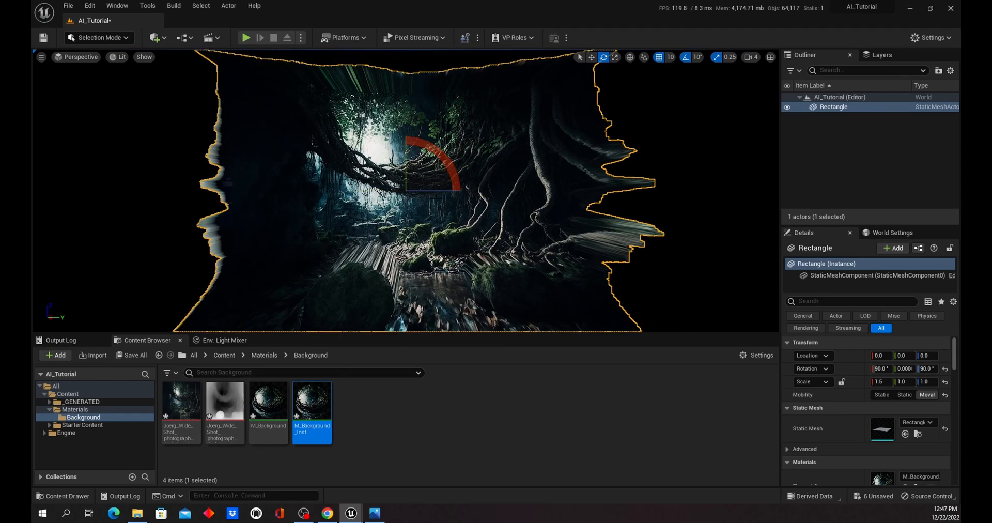
{"action": "right_click_drag", "start_coordinate": [433, 190], "coordinate": [490, 235]}
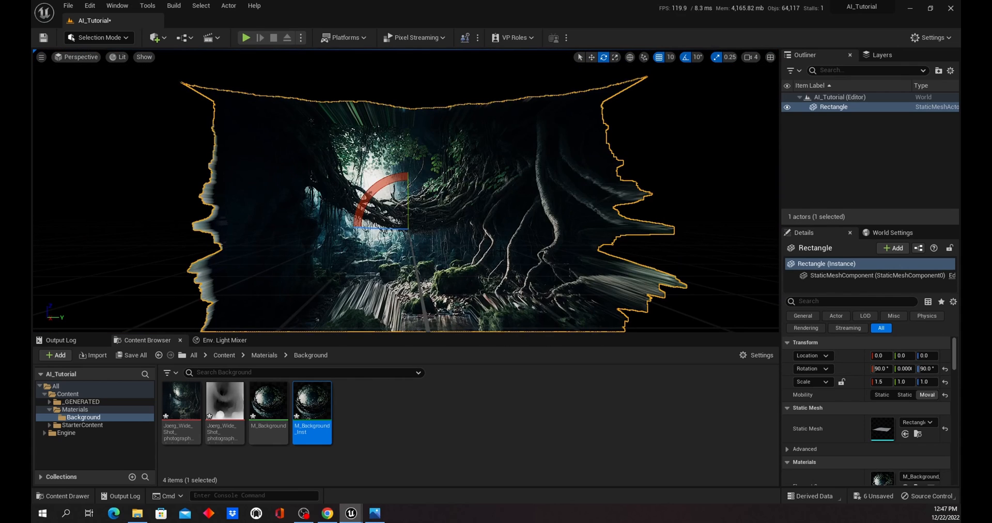
{"action": "middle_click_drag", "start_coordinate": [490, 235], "coordinate": [483, 284]}
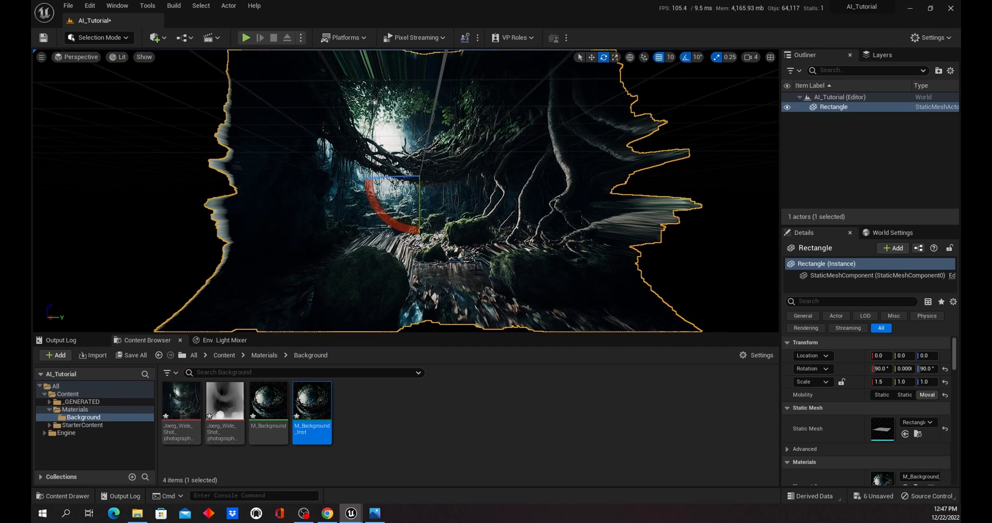
{"action": "scroll", "coordinate": [577, 197], "scroll_direction": "down", "scroll_amount": 5}
{"action": "scroll", "coordinate": [460, 219], "scroll_direction": "up", "scroll_amount": 4}
{"action": "middle_click_drag", "start_coordinate": [409, 206], "coordinate": [399, 157]}
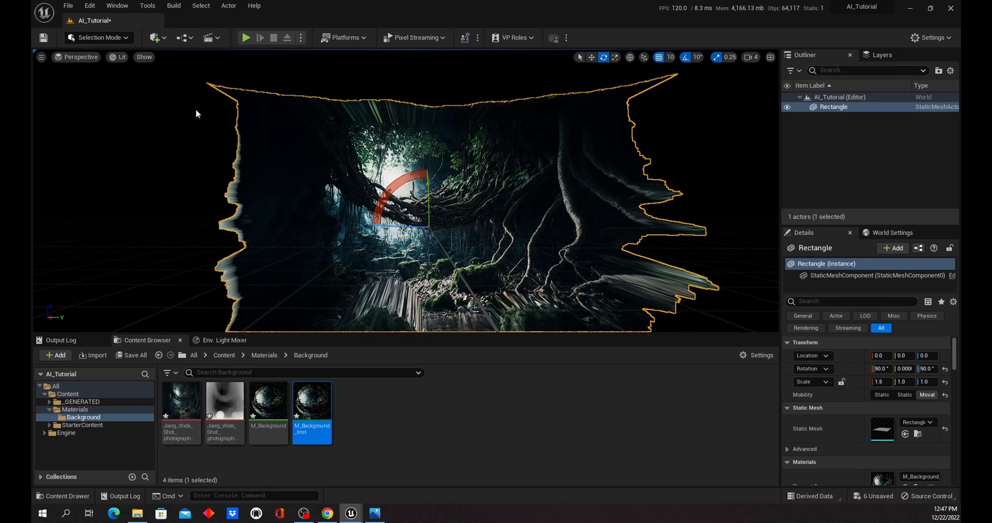
Step: Add a basic Character actor to the level and reset its location to 0, 0, 0
{"action": "left_click", "coordinate": [159, 38]}
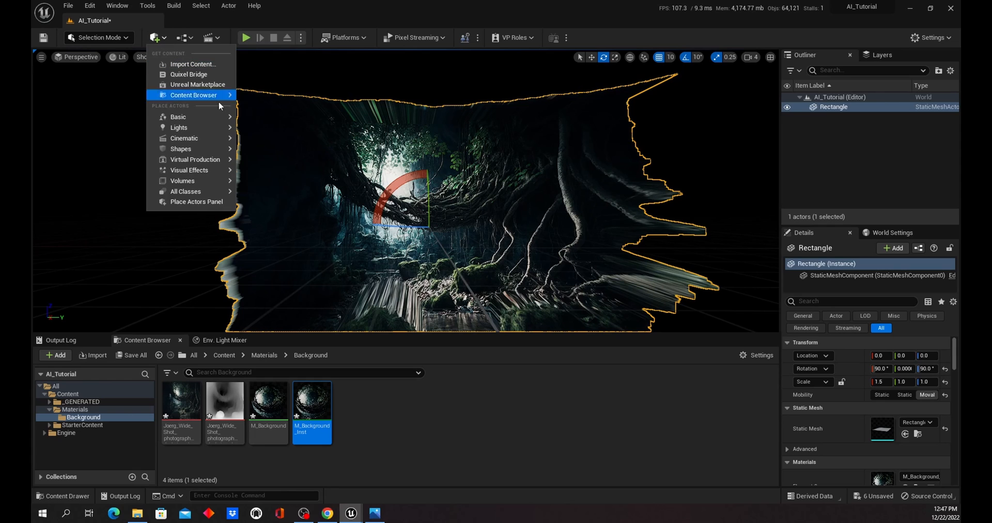
{"action": "mouse_move", "coordinate": [190, 118]}
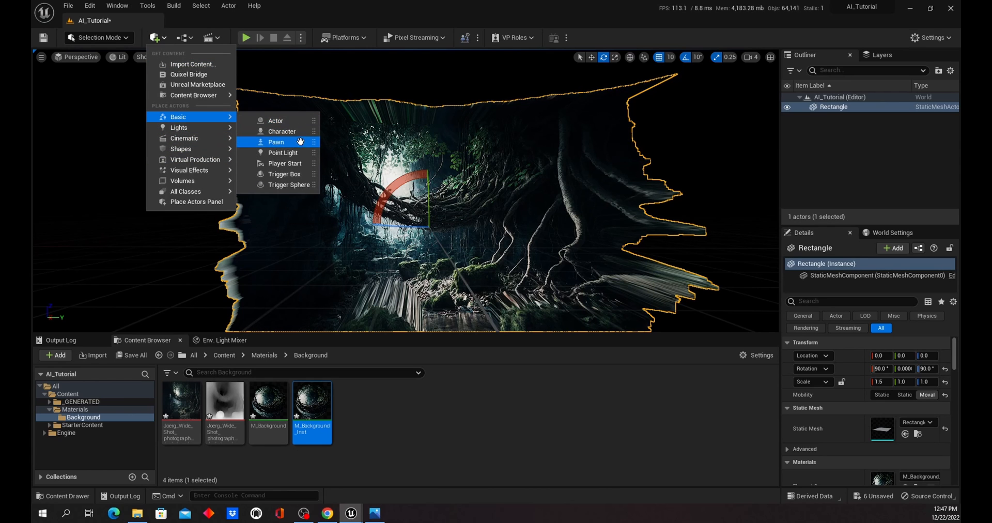
{"action": "left_click", "coordinate": [282, 131]}
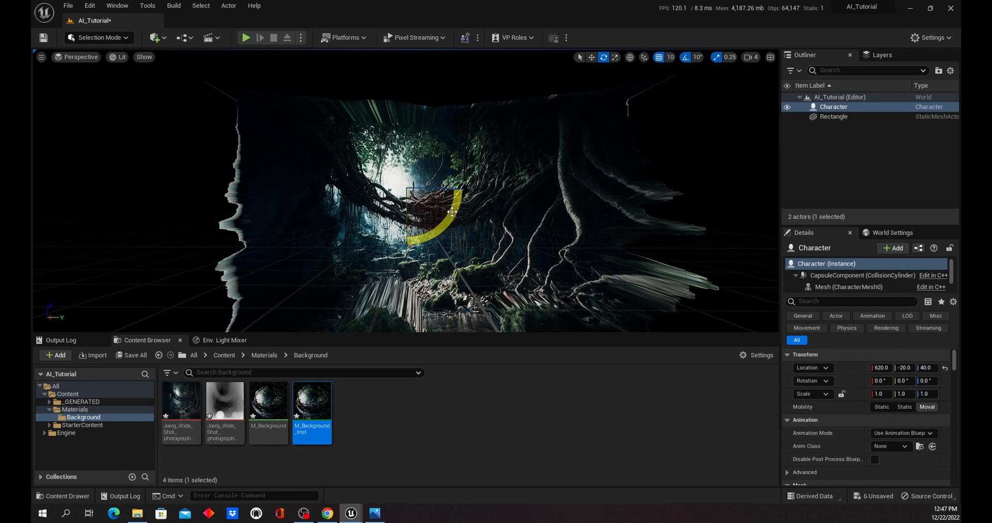
{"action": "left_click", "coordinate": [591, 57]}
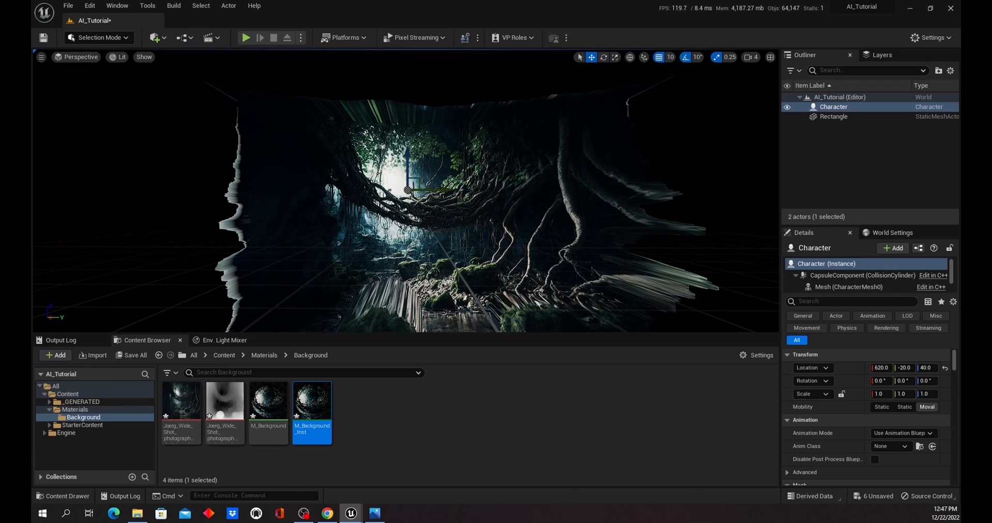
{"action": "left_click_drag", "start_coordinate": [402, 157], "coordinate": [403, 187]}
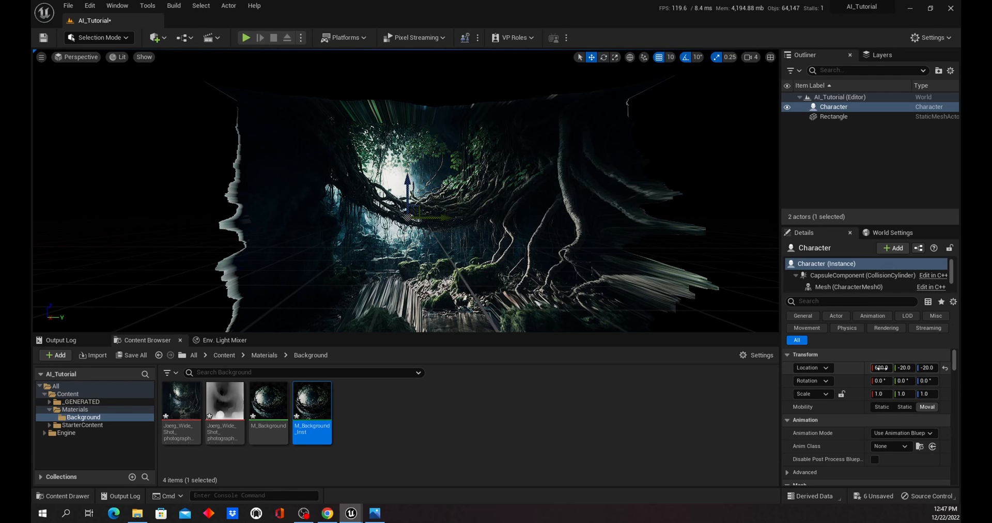
{"action": "left_click_drag", "start_coordinate": [881, 368], "coordinate": [933, 368]}
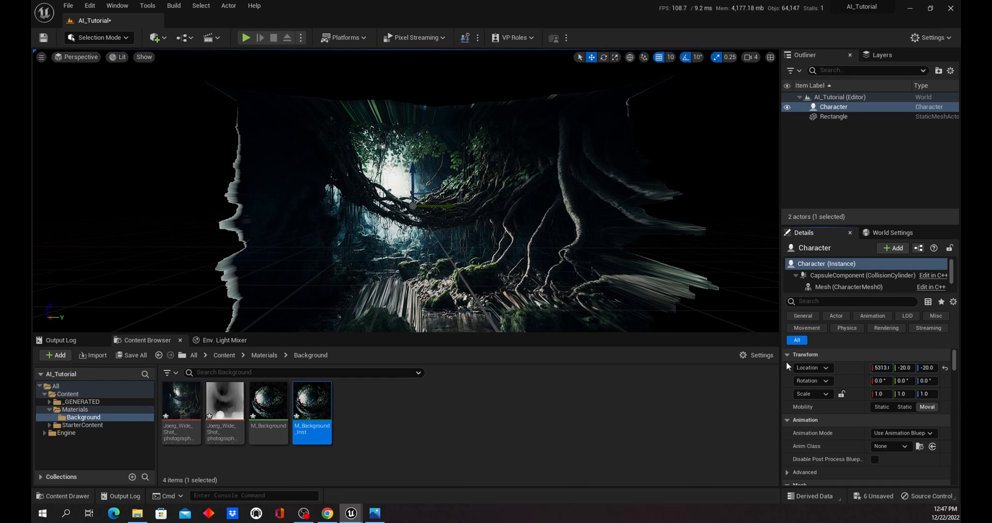
{"action": "left_click", "coordinate": [945, 367]}
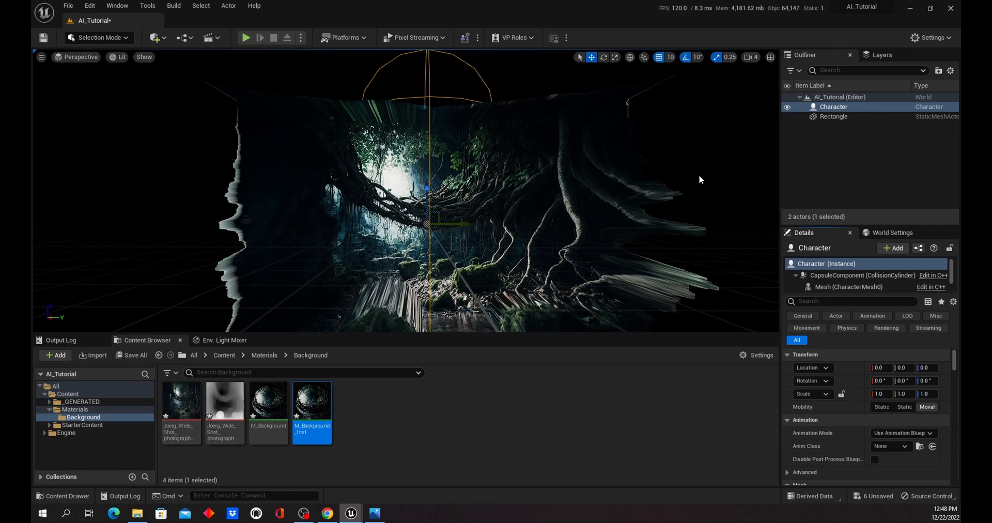
Step: Frame the Character and move it to X -47 so its capsule stands clear of the Rectangle
{"action": "left_click", "coordinate": [837, 117]}
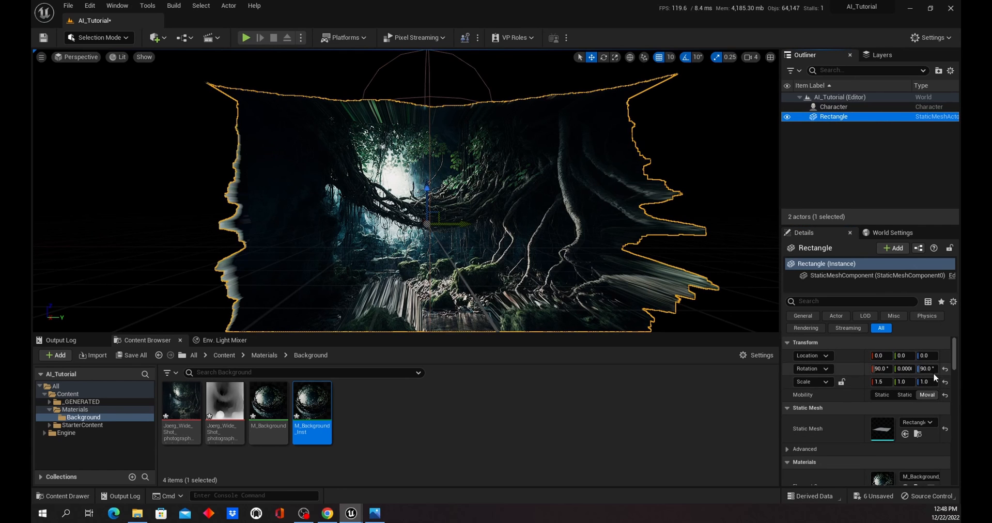
{"action": "left_click", "coordinate": [834, 107]}
{"action": "key", "text": "f"}
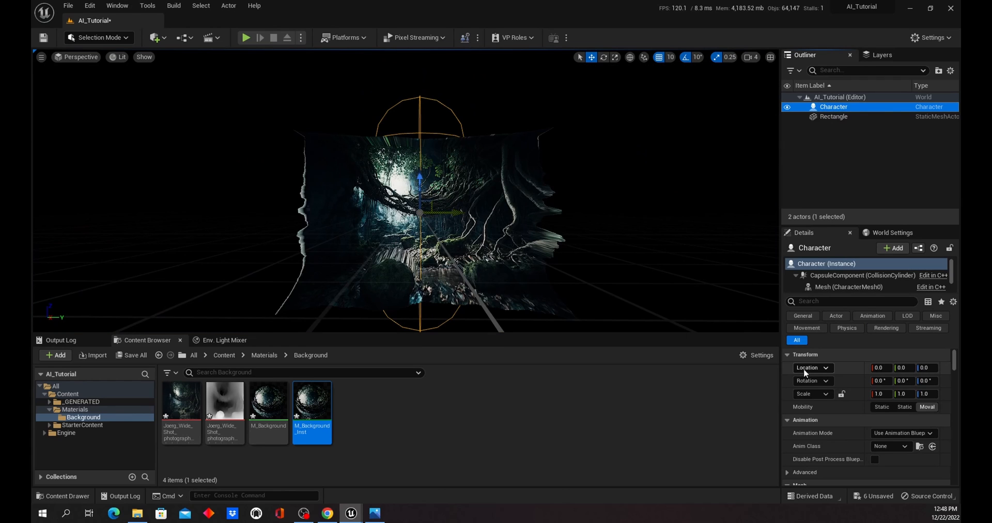
{"action": "mouse_move", "coordinate": [880, 369]}
{"action": "left_mouse_down"}
{"action": "mouse_move", "coordinate": [851, 369]}
{"action": "mouse_move", "coordinate": [865, 368]}
{"action": "left_mouse_up"}
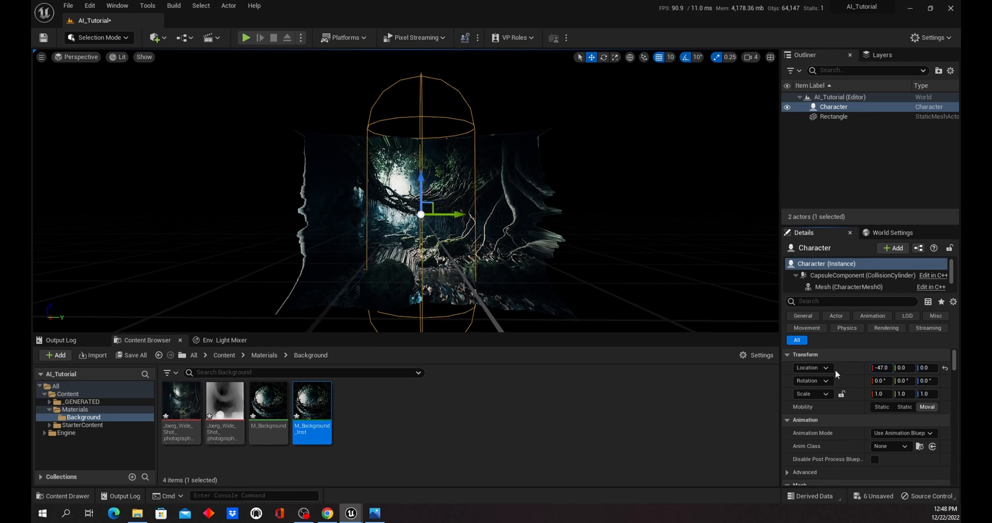
Step: Scale the Rectangle with locked proportions to about 8.747 in X and 5.831 in Y and Z, and raise it to Z 110
{"action": "left_click", "coordinate": [548, 235]}
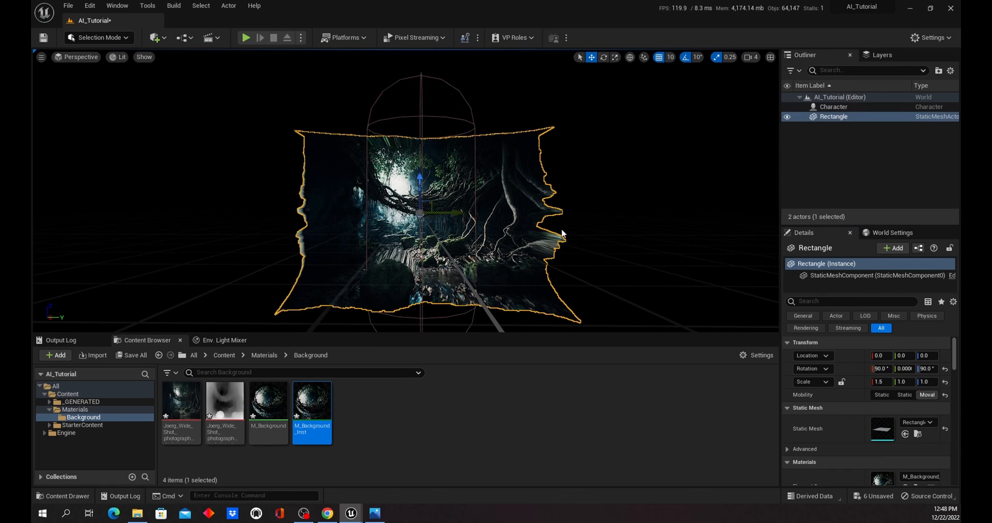
{"action": "left_click", "coordinate": [842, 382]}
{"action": "left_click_drag", "start_coordinate": [881, 381], "coordinate": [950, 382]}
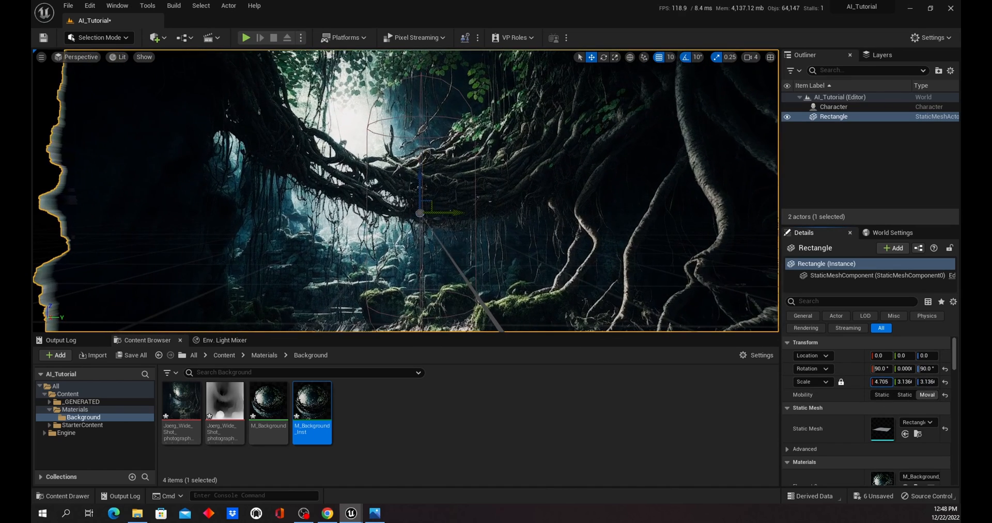
{"action": "scroll", "coordinate": [406, 191], "scroll_direction": "down", "scroll_amount": 5}
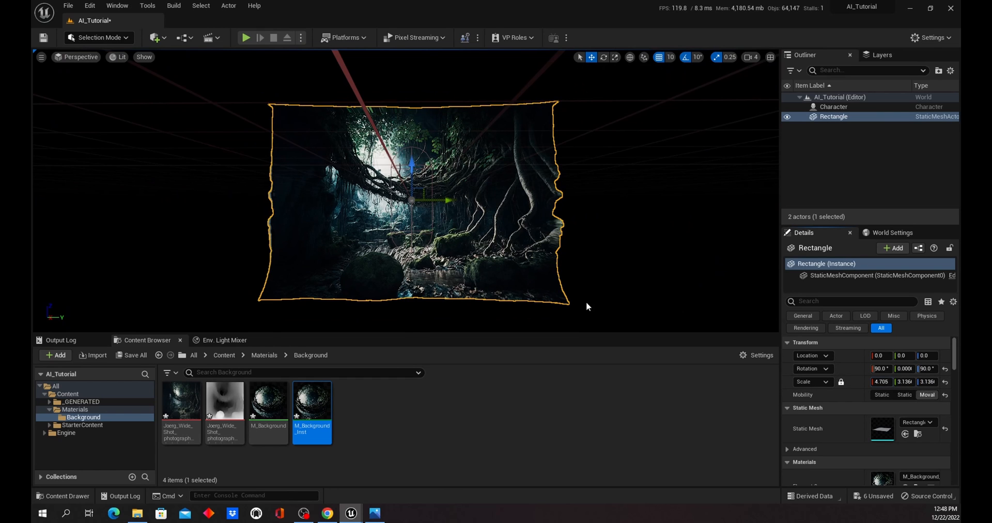
{"action": "left_click_drag", "start_coordinate": [881, 382], "coordinate": [930, 382]}
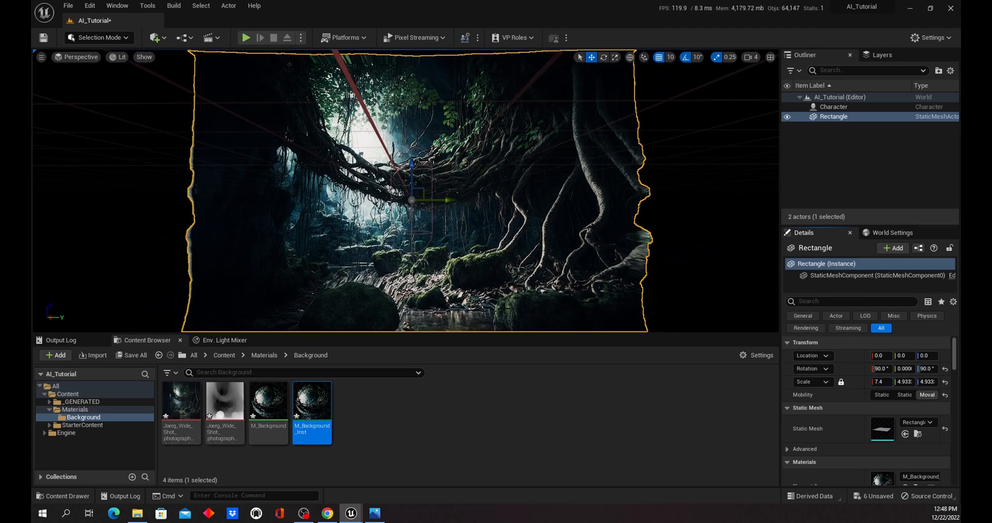
{"action": "scroll", "coordinate": [682, 281], "scroll_direction": "down", "scroll_amount": 2}
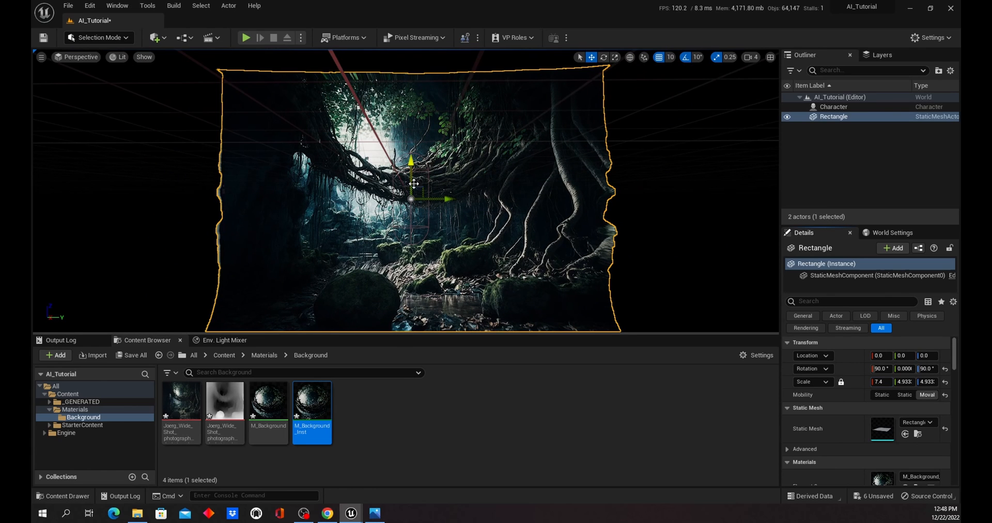
{"action": "left_click_drag", "start_coordinate": [881, 382], "coordinate": [907, 382]}
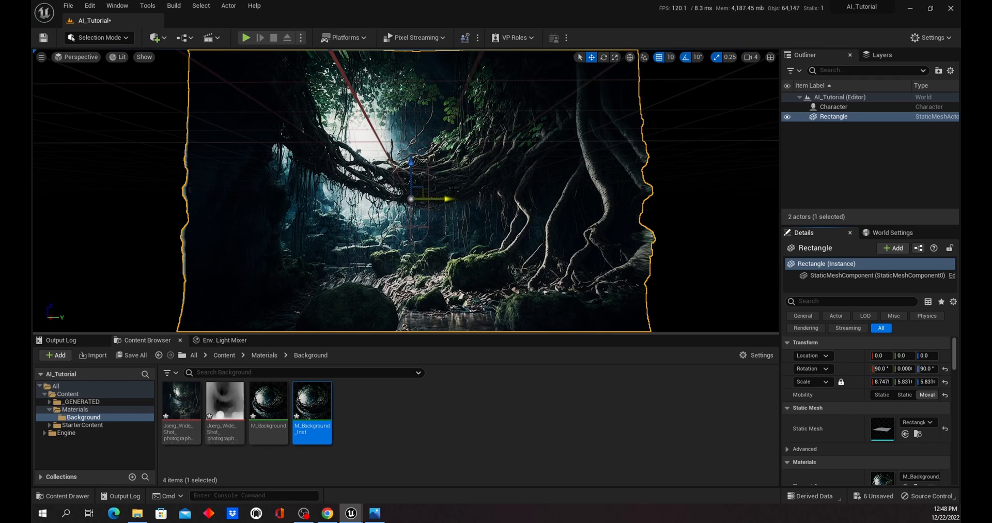
{"action": "left_click_drag", "start_coordinate": [411, 170], "coordinate": [432, 117]}
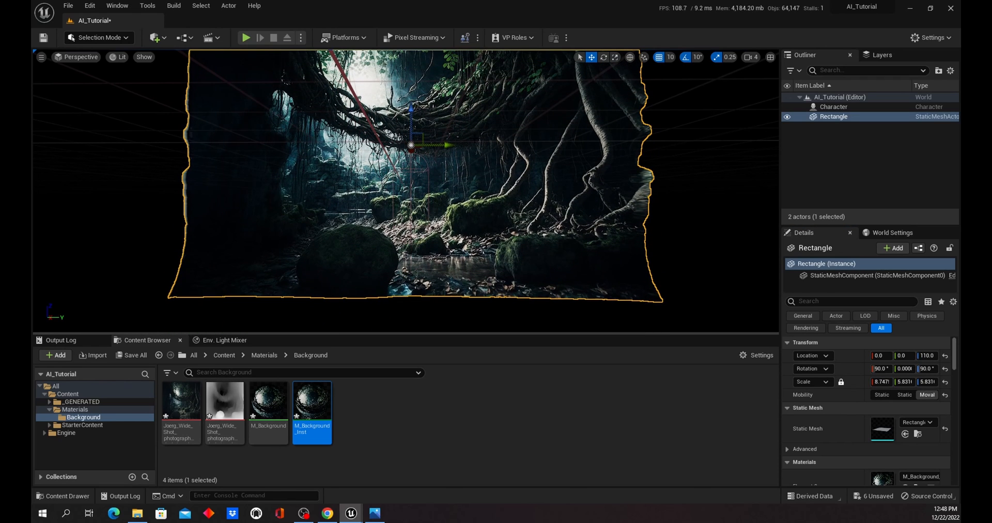
{"action": "mouse_move", "coordinate": [527, 219]}
{"action": "right_mouse_down"}
{"action": "mouse_move", "coordinate": [548, 218]}
{"action": "mouse_move", "coordinate": [527, 220]}
{"action": "right_mouse_up"}
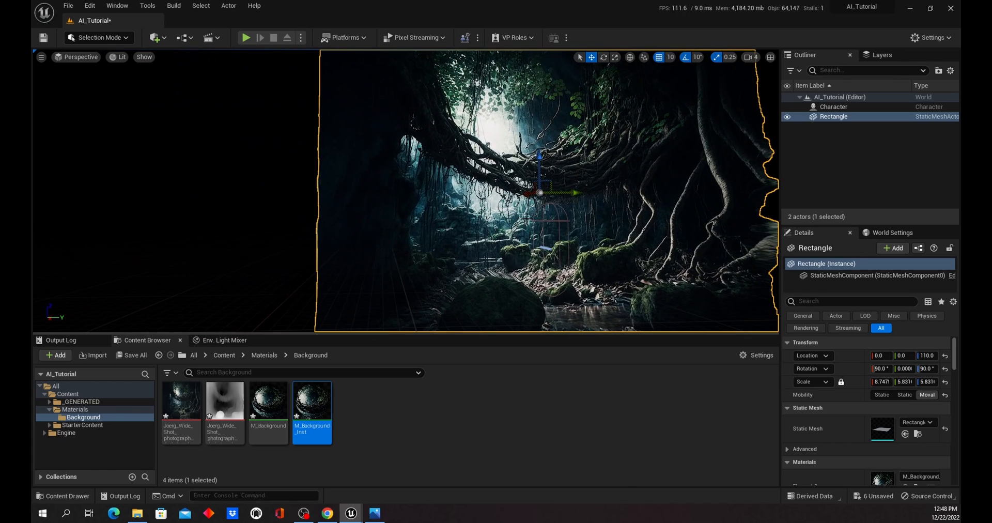
Step: Set the Rectangle's X scale to 8.5 with proportions locked, and hide the Character in the level
{"action": "left_click", "coordinate": [881, 381]}
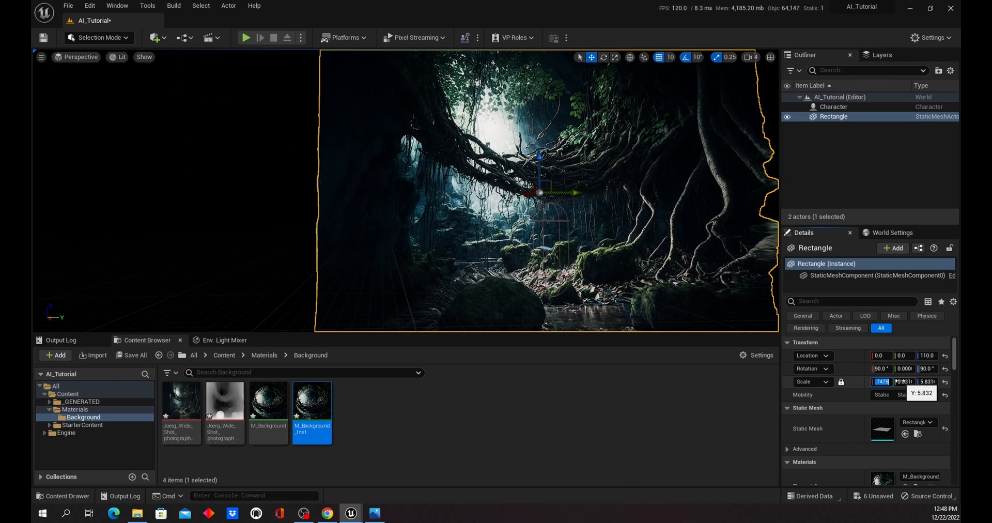
{"action": "type", "text": "8.5"}
{"action": "key", "text": "Return"}
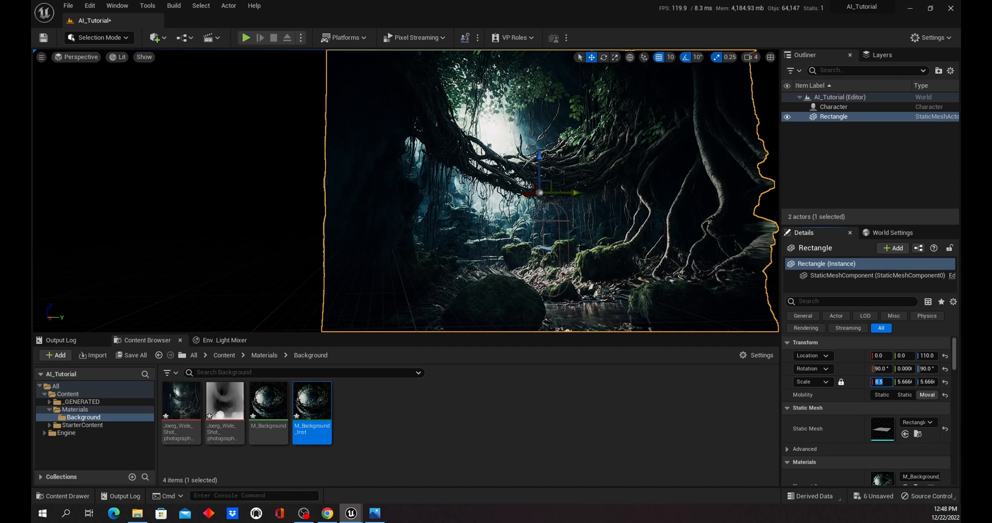
{"action": "middle_click_drag", "start_coordinate": [465, 196], "coordinate": [509, 188]}
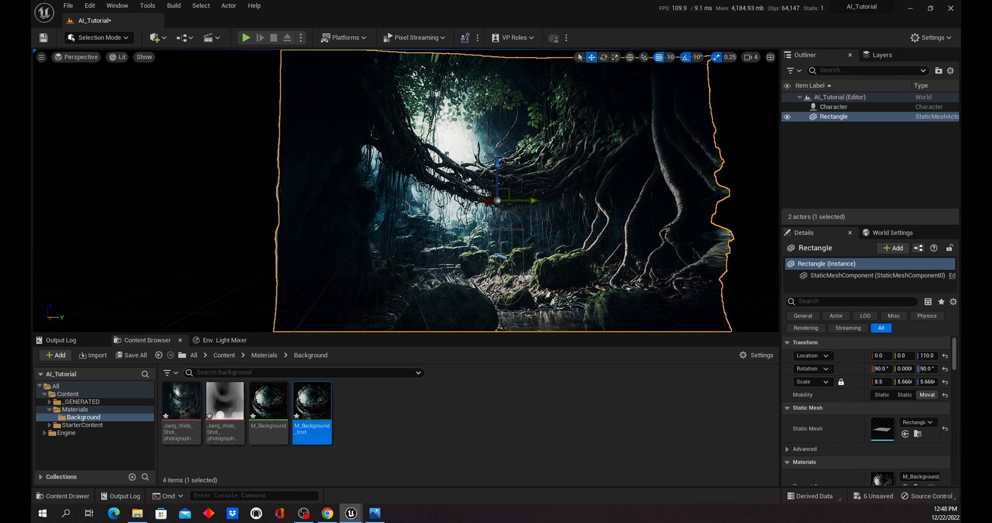
{"action": "left_click", "coordinate": [789, 108]}
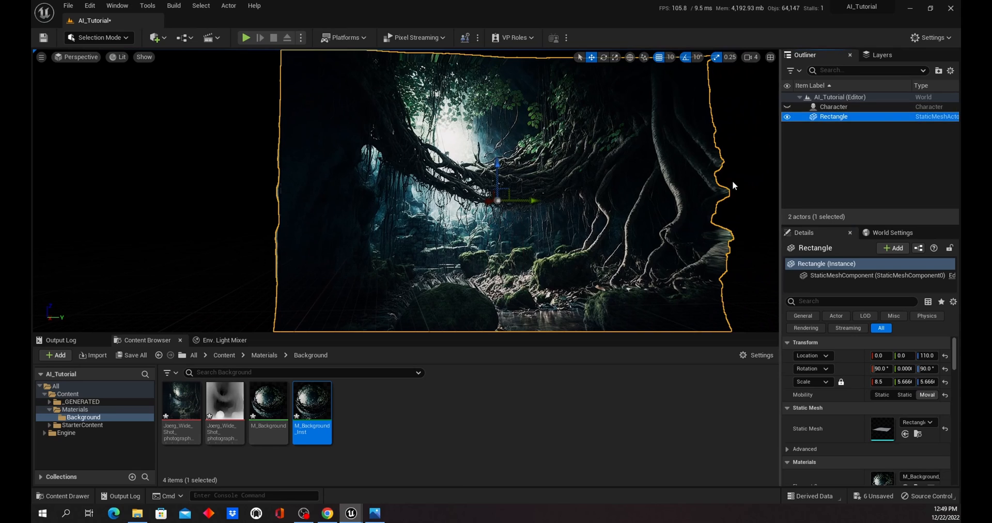
Step: Frame the whole Rectangle roughly head-on and create a CineCameraActor from that view
{"action": "right_click_drag", "start_coordinate": [630, 206], "coordinate": [608, 198]}
{"action": "right_click_drag", "start_coordinate": [447, 246], "coordinate": [495, 232]}
{"action": "scroll", "coordinate": [471, 233], "scroll_direction": "up", "scroll_amount": 2}
{"action": "scroll", "coordinate": [470, 233], "scroll_direction": "down", "scroll_amount": 2}
{"action": "scroll", "coordinate": [471, 234], "scroll_direction": "up", "scroll_amount": 1}
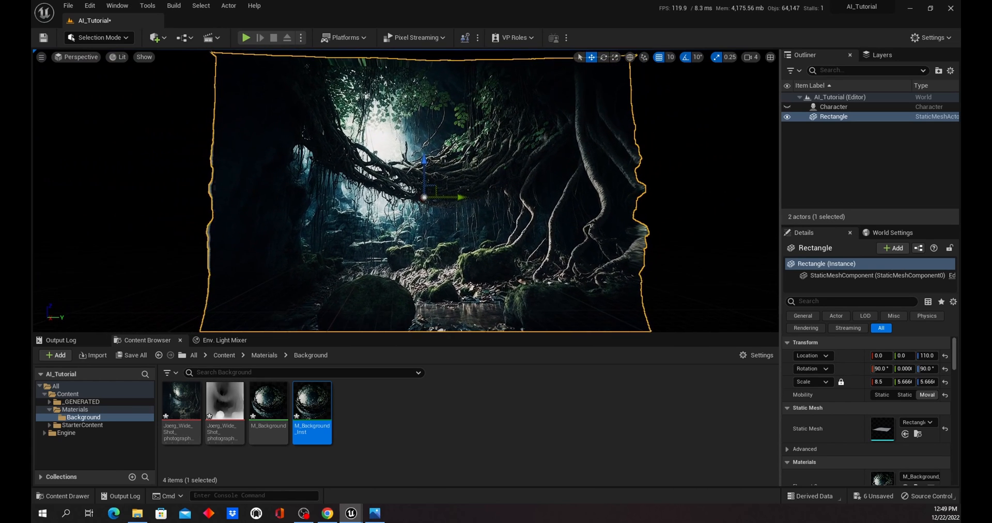
{"action": "scroll", "coordinate": [494, 232], "scroll_direction": "down", "scroll_amount": 2}
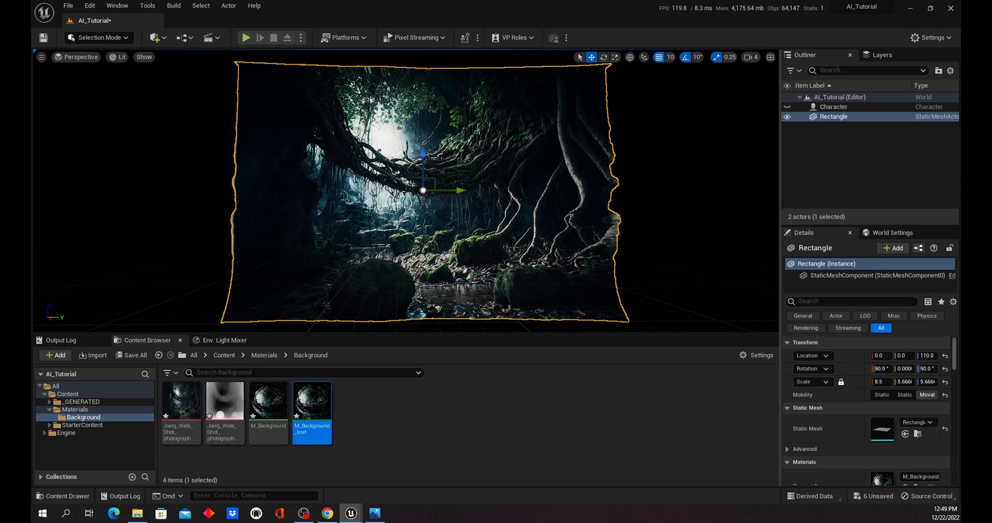
{"action": "mouse_move", "coordinate": [494, 232]}
{"action": "right_mouse_down"}
{"action": "mouse_move", "coordinate": [503, 237]}
{"action": "mouse_move", "coordinate": [486, 235]}
{"action": "right_mouse_up"}
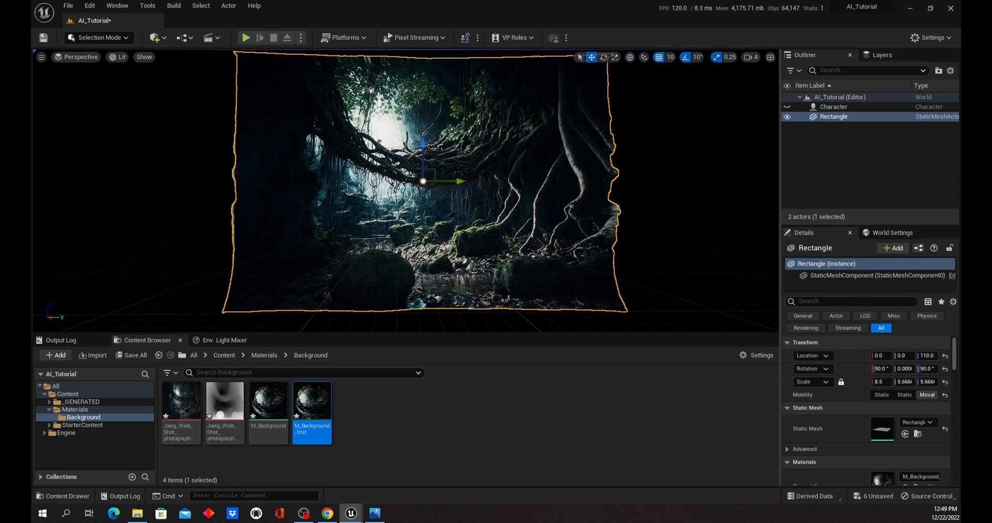
{"action": "left_click", "coordinate": [72, 60]}
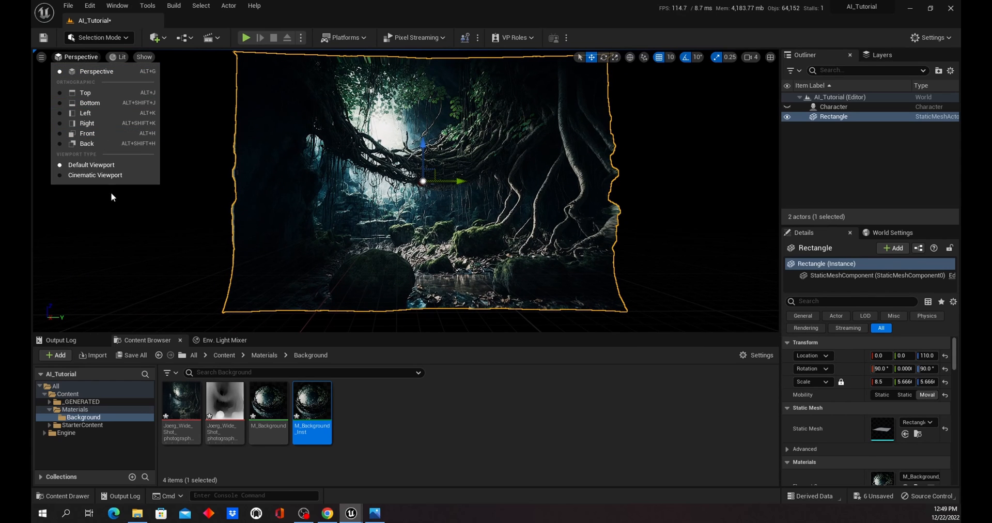
{"action": "left_click", "coordinate": [42, 58]}
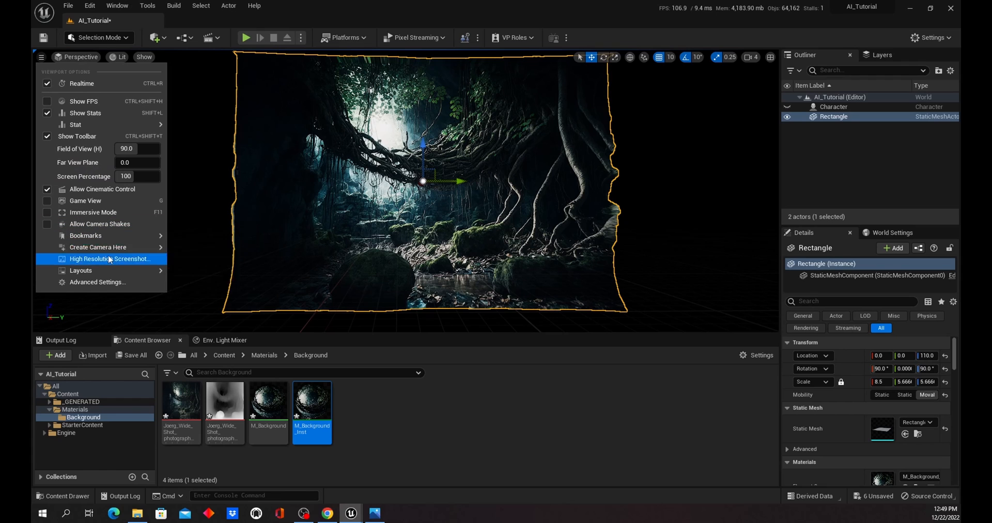
{"action": "mouse_move", "coordinate": [108, 247]}
{"action": "left_click", "coordinate": [208, 262]}
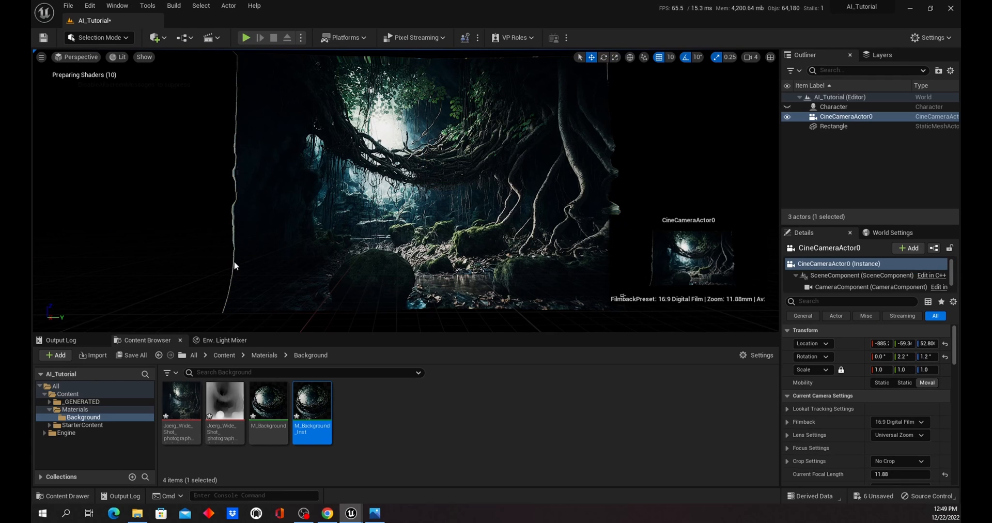
Step: Pilot the new cine camera and move it toward the Rectangle to about X -501
{"action": "left_click", "coordinate": [78, 57]}
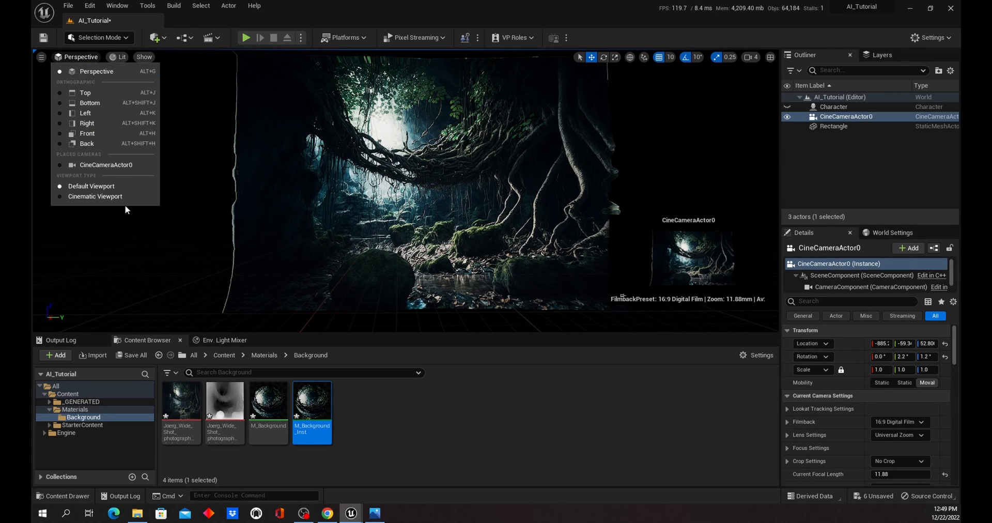
{"action": "left_click", "coordinate": [104, 166]}
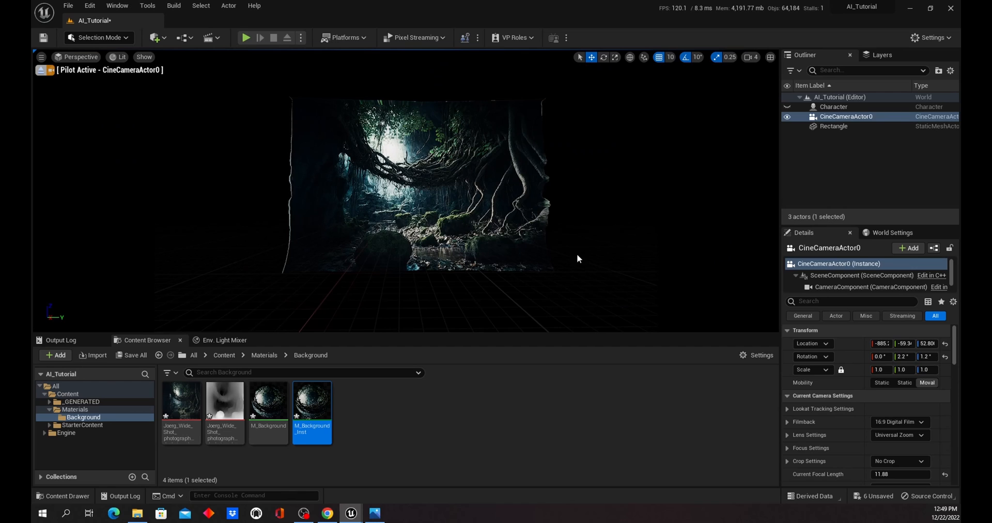
{"action": "scroll", "coordinate": [576, 253], "scroll_direction": "up", "scroll_amount": 4}
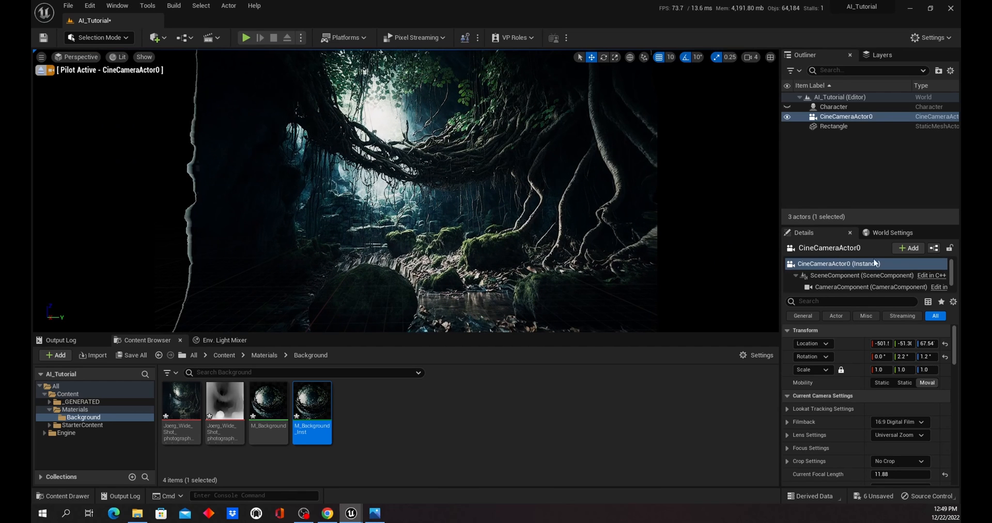
Step: Change the cine camera's Filmback preset to 35mm VistaVision
{"action": "left_click_drag", "start_coordinate": [868, 225], "coordinate": [863, 159]}
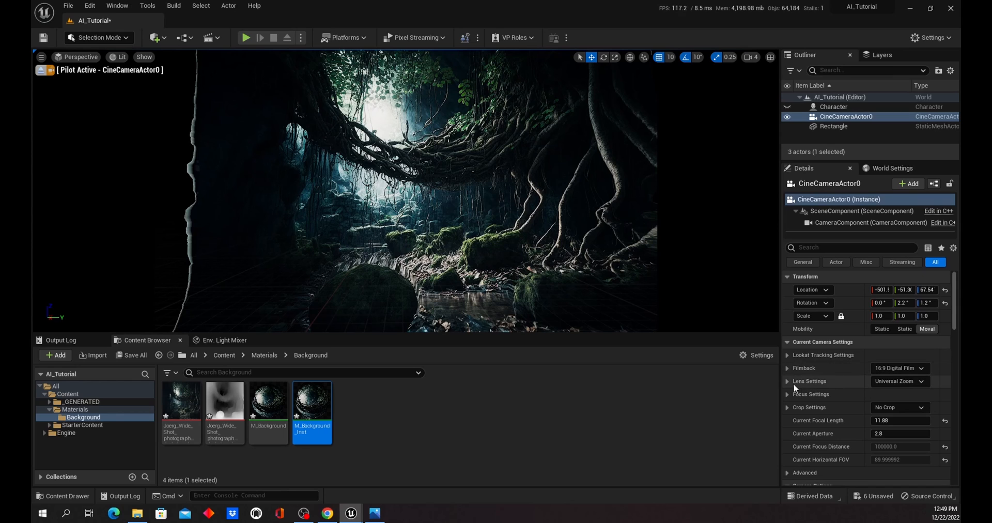
{"action": "left_click", "coordinate": [787, 368]}
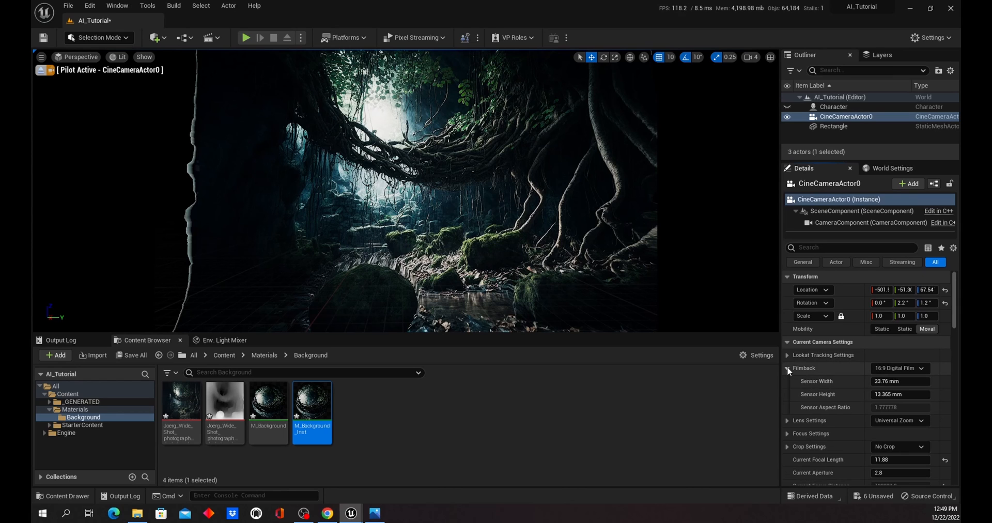
{"action": "left_click", "coordinate": [922, 368]}
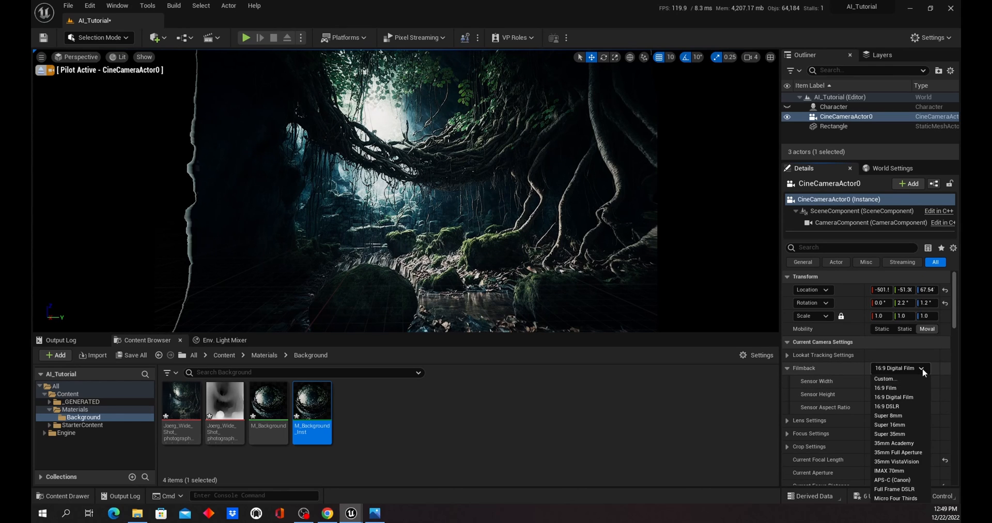
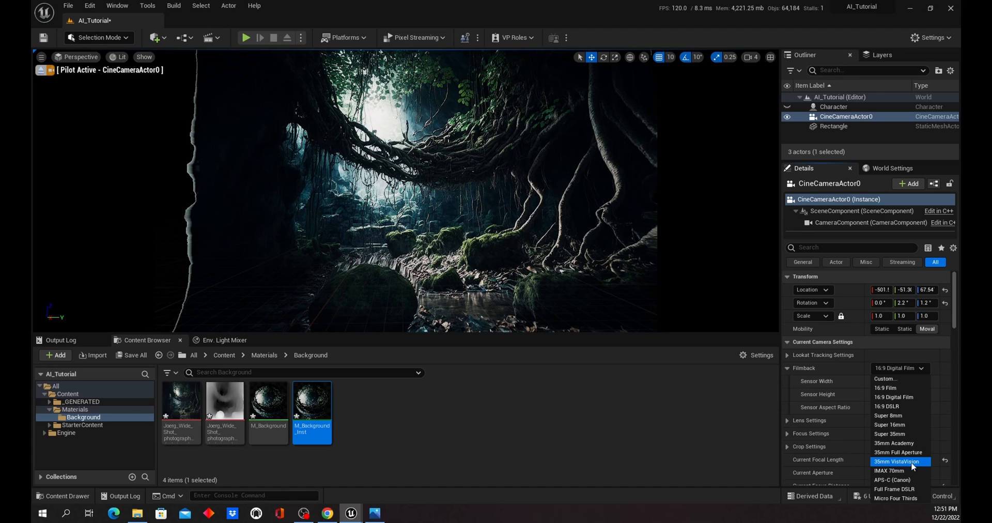
{"action": "left_click", "coordinate": [913, 461]}
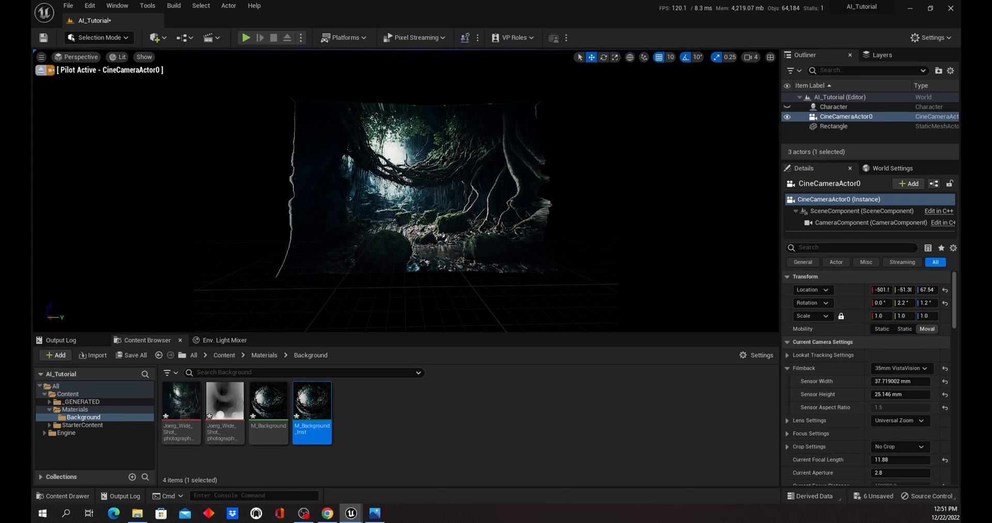
Step: Set the cine camera's focal length to 50, then pull it back to about X -1460 and re-aim it to frame the whole Rectangle
{"action": "right_click_drag", "start_coordinate": [413, 206], "coordinate": [406, 206]}
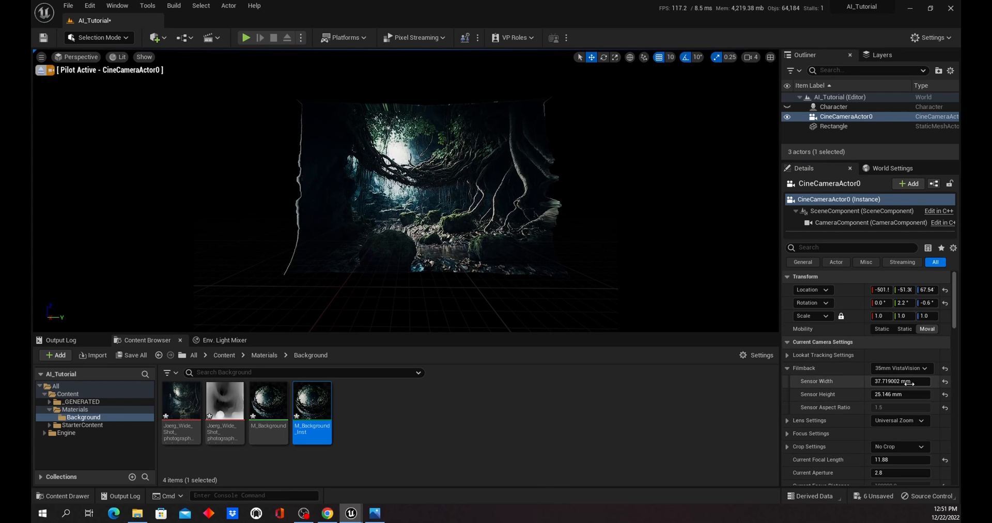
{"action": "left_click", "coordinate": [897, 461]}
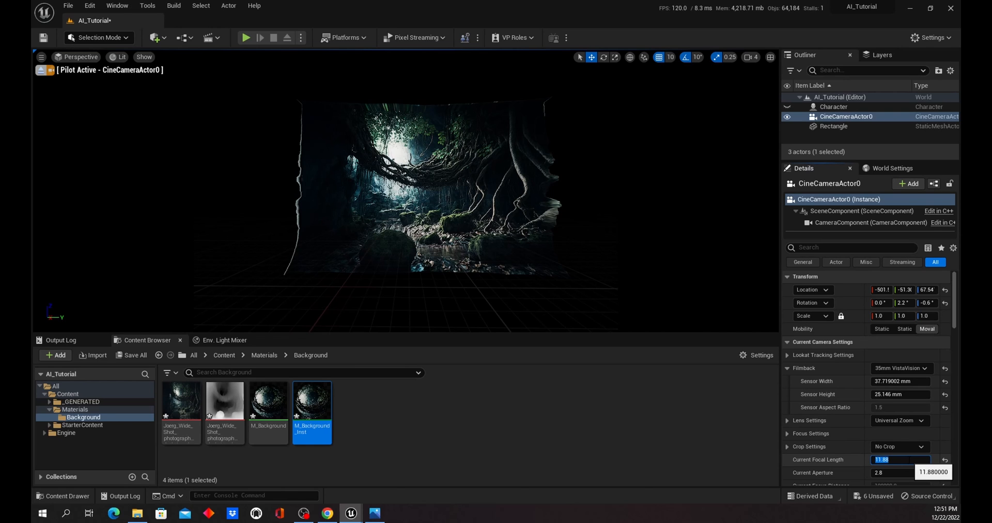
{"action": "type", "text": "50"}
{"action": "key", "text": "Return"}
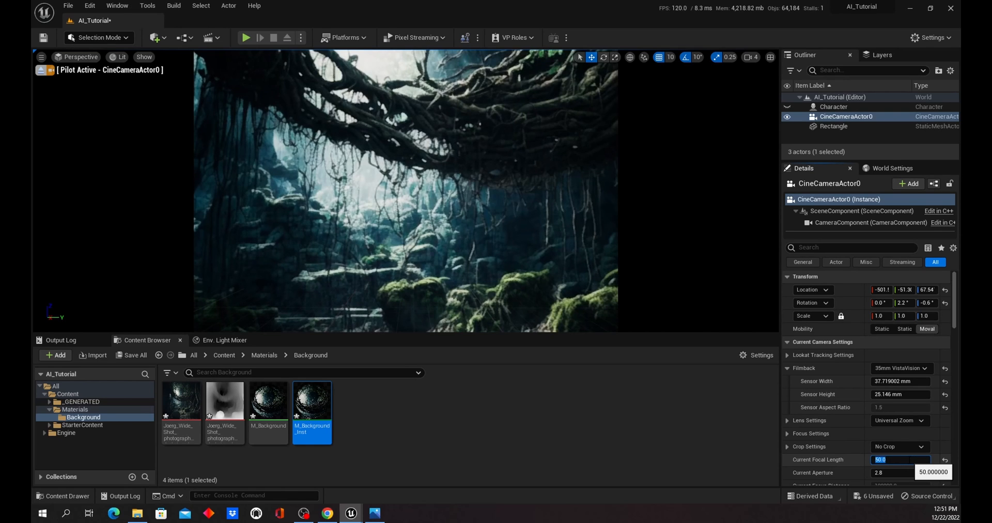
{"action": "scroll", "coordinate": [474, 263], "scroll_direction": "down", "scroll_amount": 9}
{"action": "scroll", "coordinate": [473, 263], "scroll_direction": "up", "scroll_amount": 2}
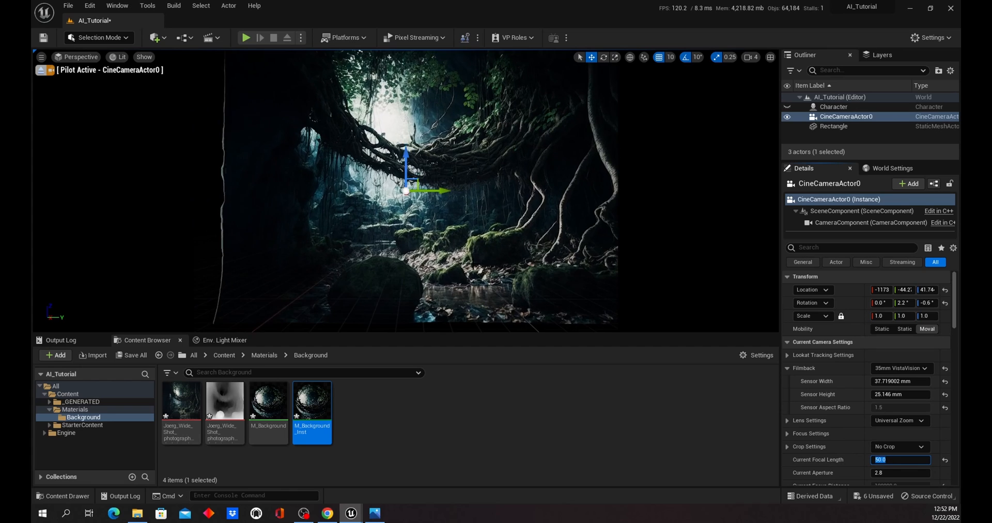
{"action": "scroll", "coordinate": [474, 263], "scroll_direction": "down", "scroll_amount": 3}
{"action": "right_click_drag", "start_coordinate": [474, 264], "coordinate": [499, 254]}
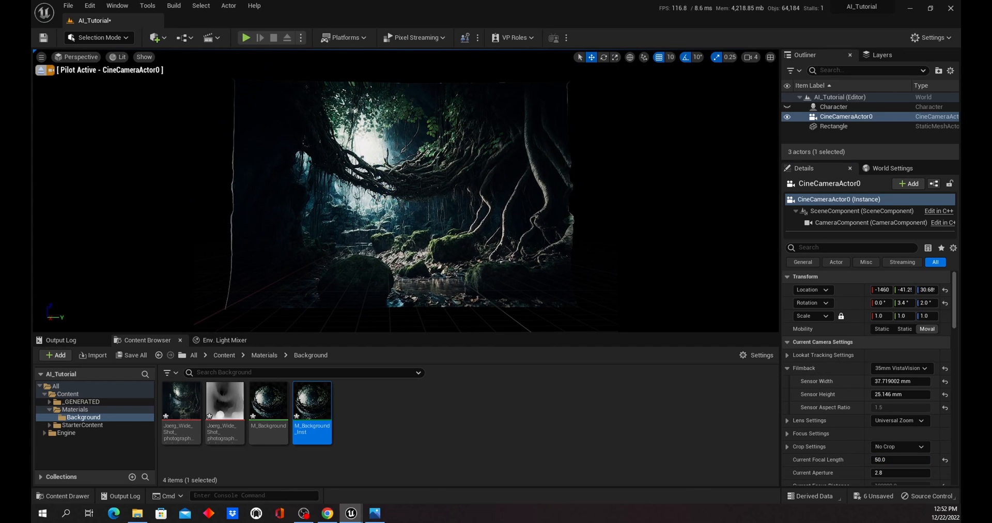
Step: Set the cine camera's current aperture to 1.2
{"action": "left_click", "coordinate": [895, 460]}
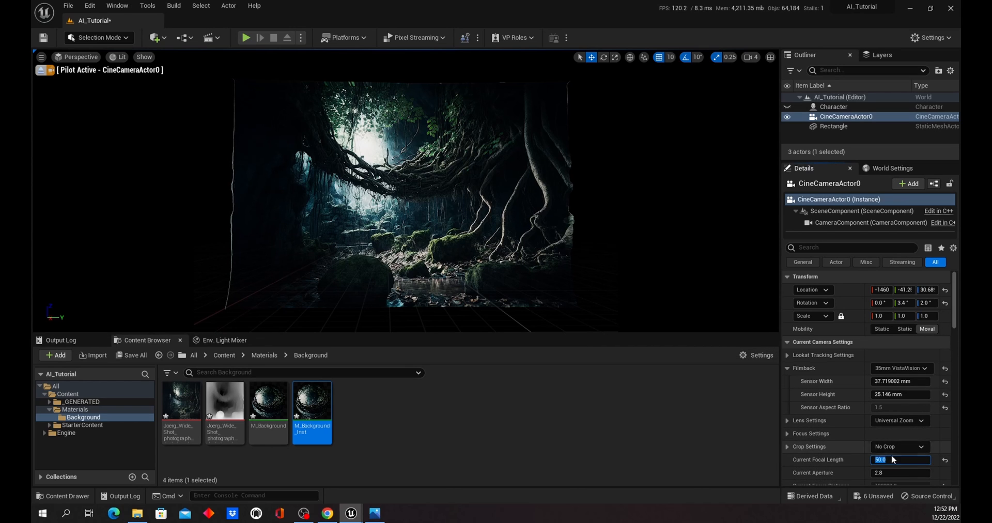
{"action": "left_click", "coordinate": [890, 475]}
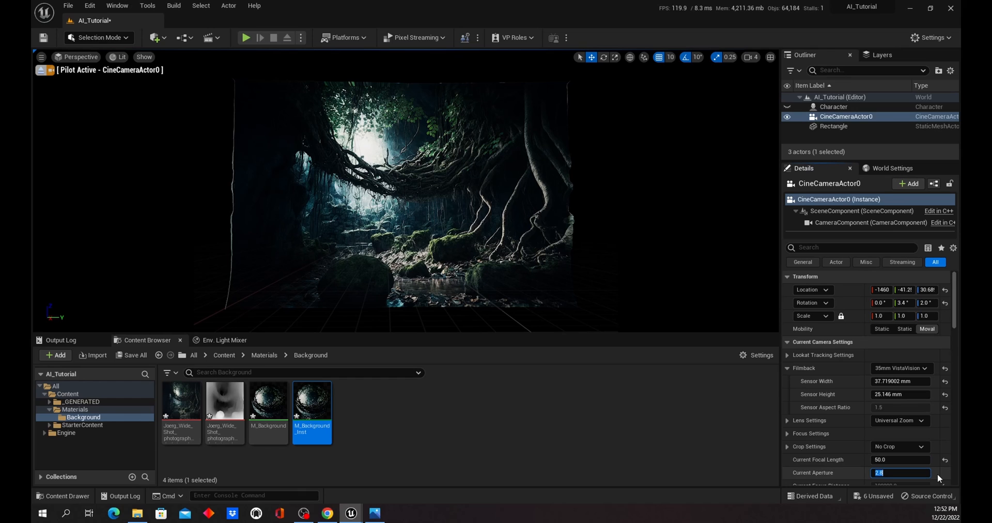
{"action": "type", "text": "1.2"}
{"action": "key", "text": "Return"}
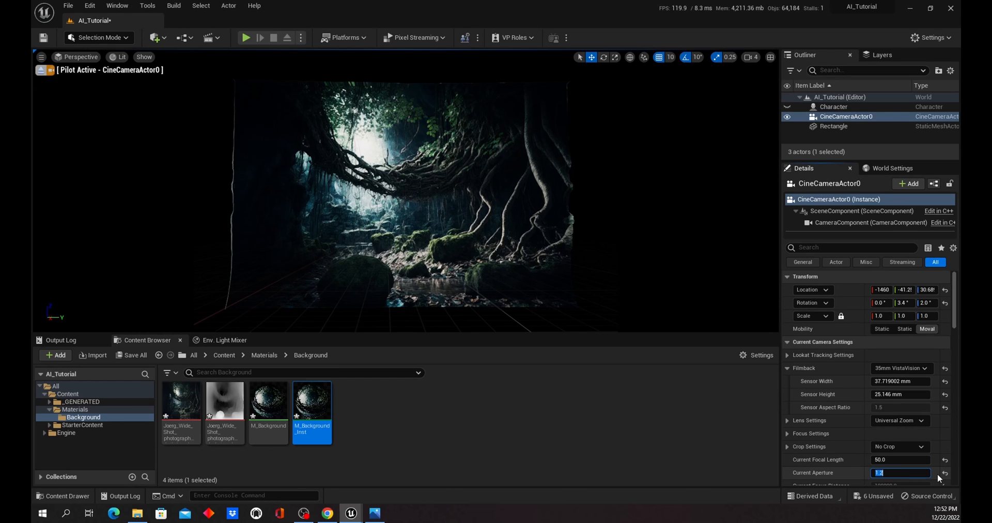
Step: Raise the Diaphragm Blade Count in the cine camera's lens settings
{"action": "left_click", "coordinate": [809, 420]}
{"action": "scroll", "coordinate": [873, 457], "scroll_direction": "down", "scroll_amount": 1}
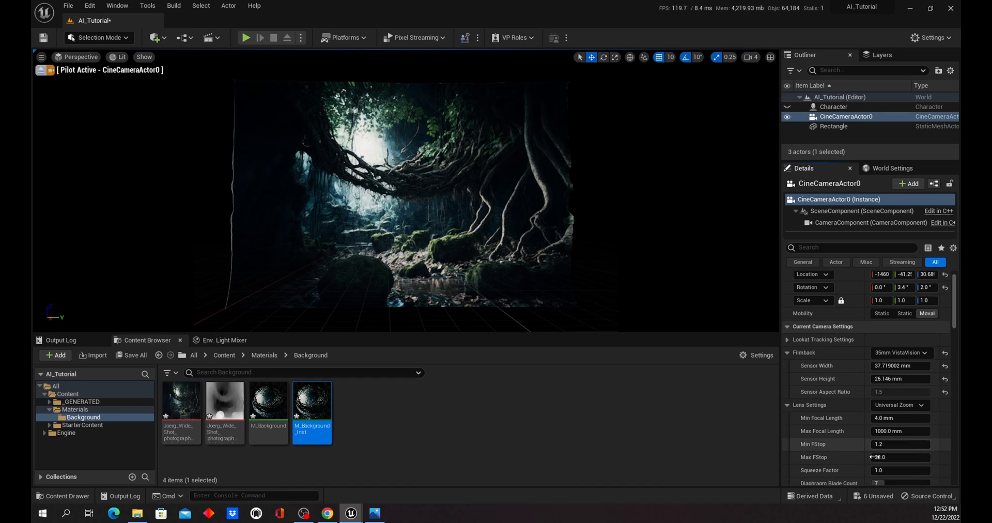
{"action": "scroll", "coordinate": [908, 416], "scroll_direction": "down", "scroll_amount": 1}
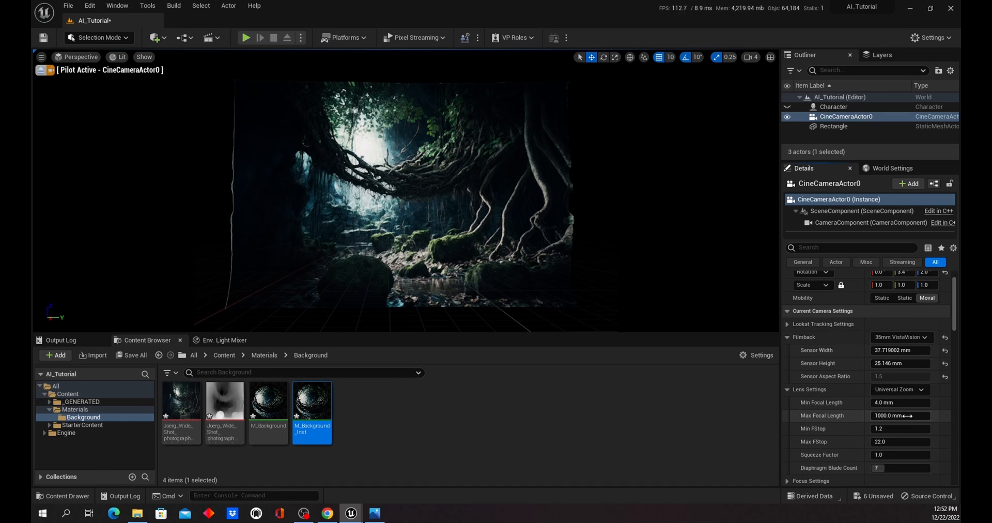
{"action": "scroll", "coordinate": [908, 416], "scroll_direction": "down", "scroll_amount": 1}
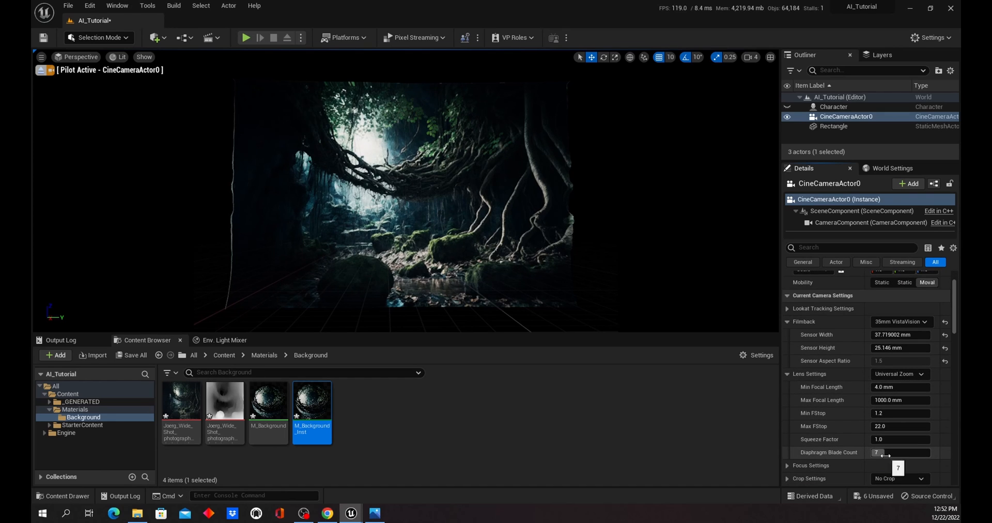
{"action": "left_click_drag", "start_coordinate": [885, 455], "coordinate": [930, 455]}
{"action": "left_click", "coordinate": [786, 373]}
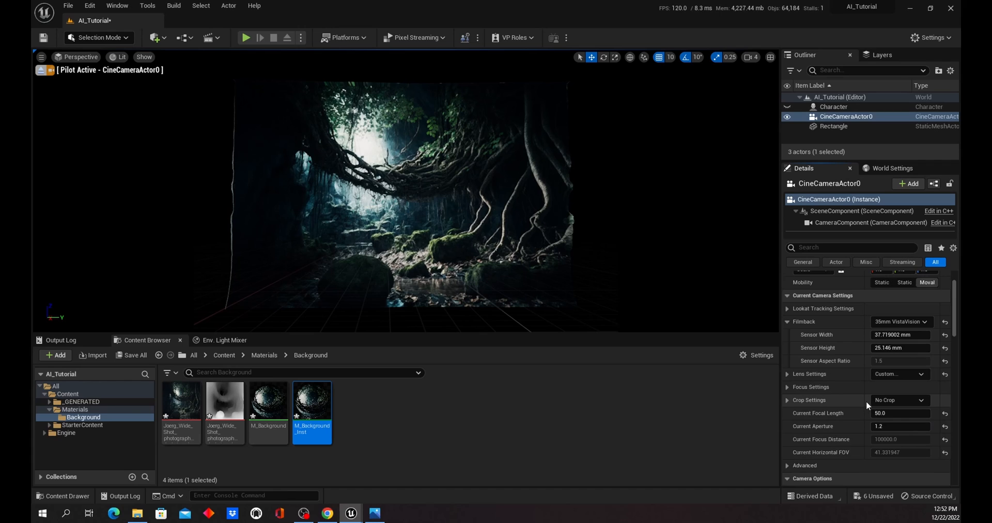
Step: Try the Custom option for the cine camera's crop settings
{"action": "scroll", "coordinate": [866, 401], "scroll_direction": "down", "scroll_amount": 3}
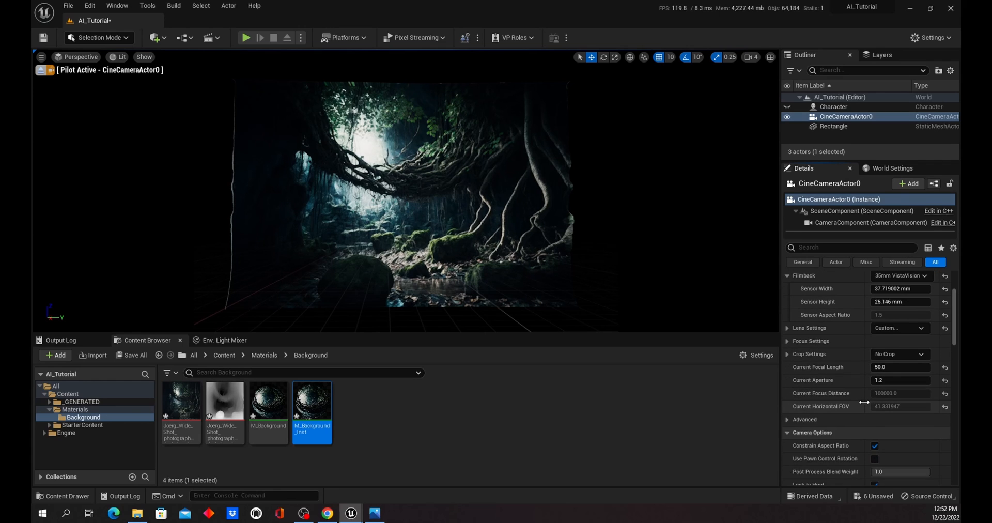
{"action": "scroll", "coordinate": [863, 402], "scroll_direction": "up", "scroll_amount": 1}
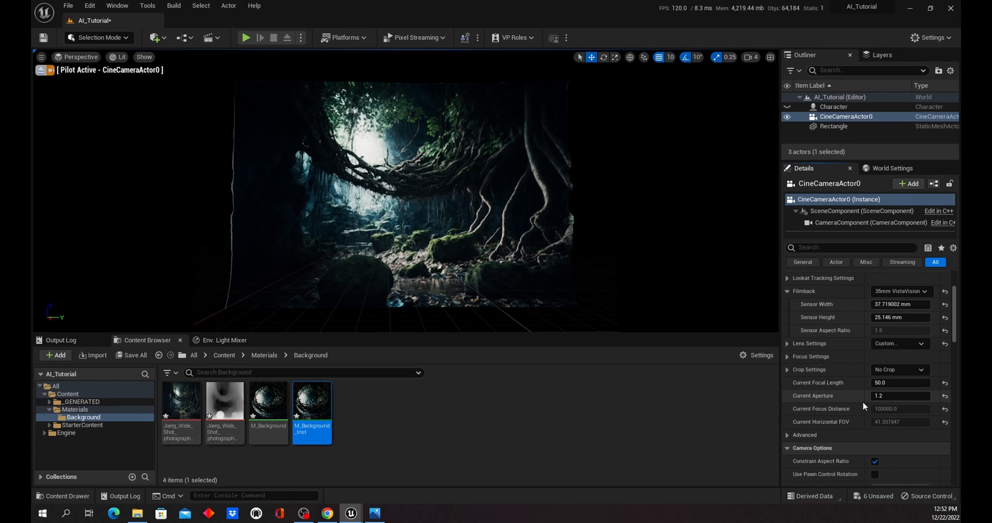
{"action": "scroll", "coordinate": [863, 401], "scroll_direction": "up", "scroll_amount": 1}
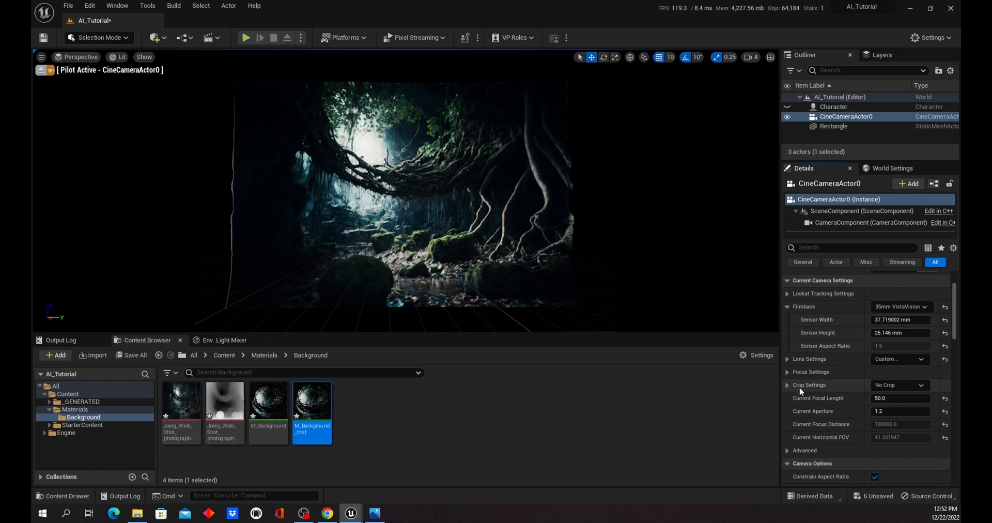
{"action": "left_click", "coordinate": [920, 385]}
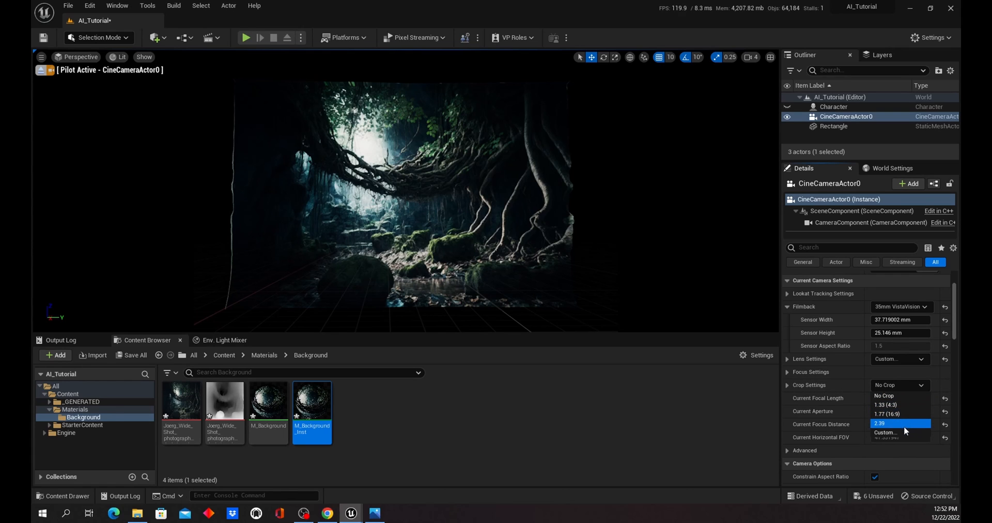
{"action": "left_click", "coordinate": [887, 433]}
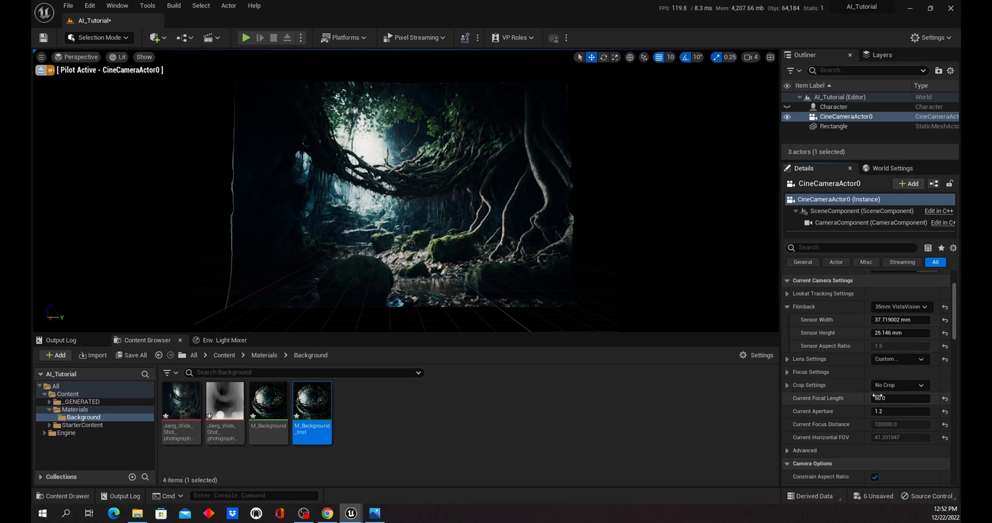
Step: Crop the cine camera with the 1.77 (16:9) preset and refine its Cropped Aspect Ratio to 1.85
{"action": "left_click", "coordinate": [924, 386]}
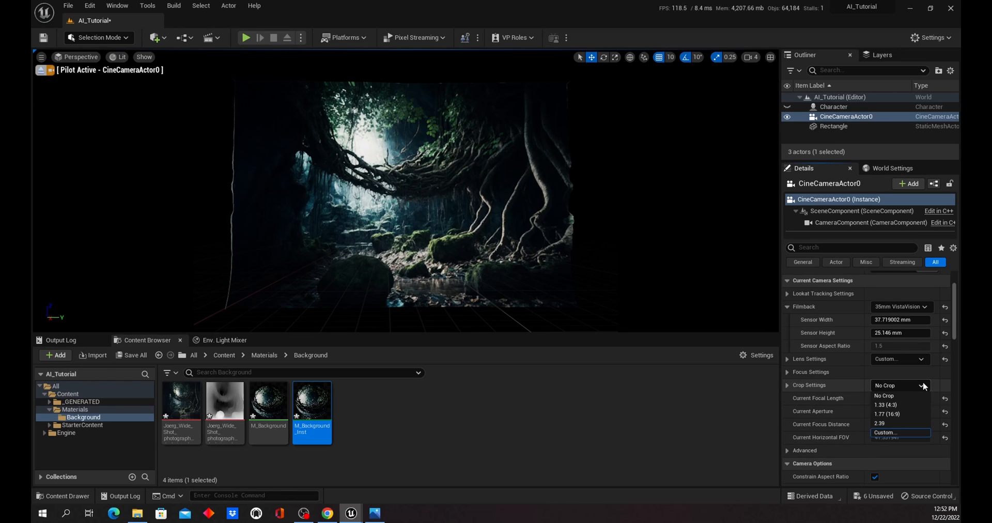
{"action": "left_click", "coordinate": [900, 415]}
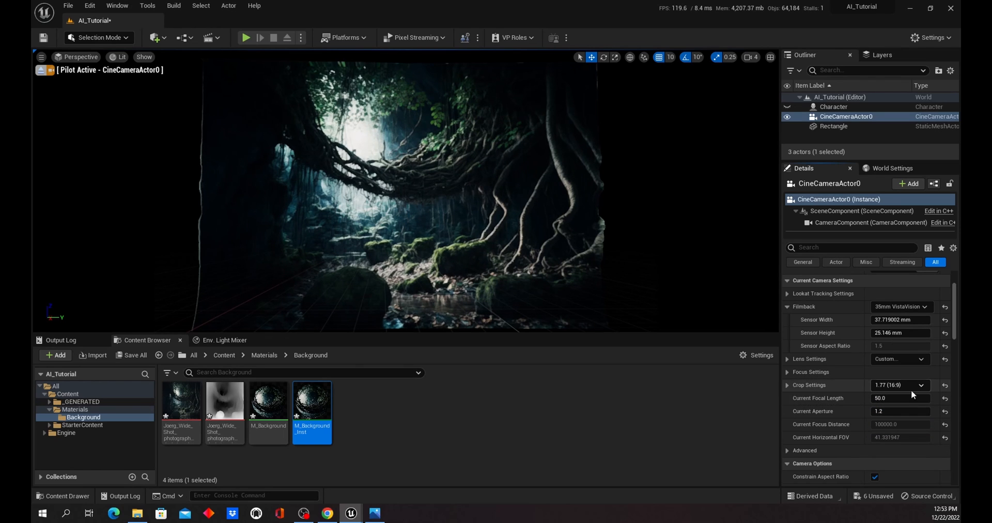
{"action": "left_click", "coordinate": [787, 385]}
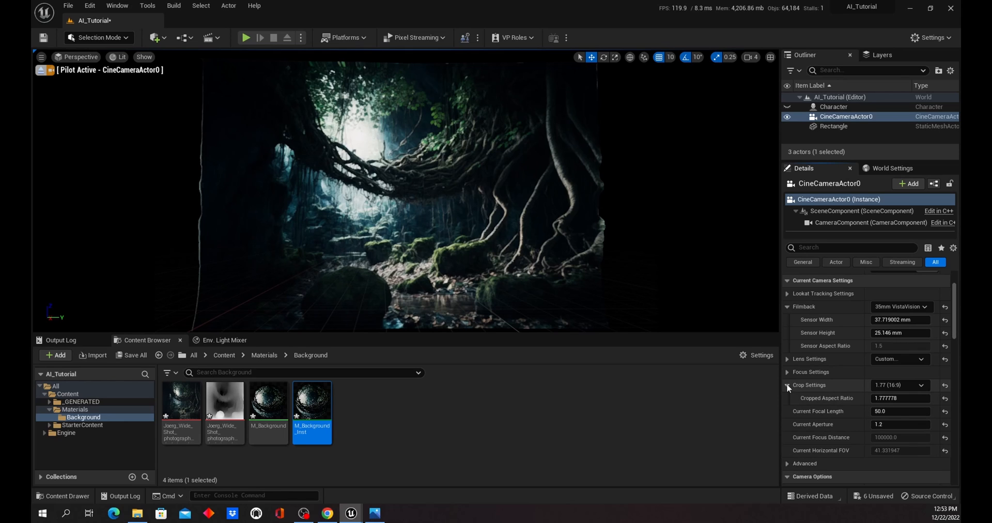
{"action": "left_click", "coordinate": [909, 398]}
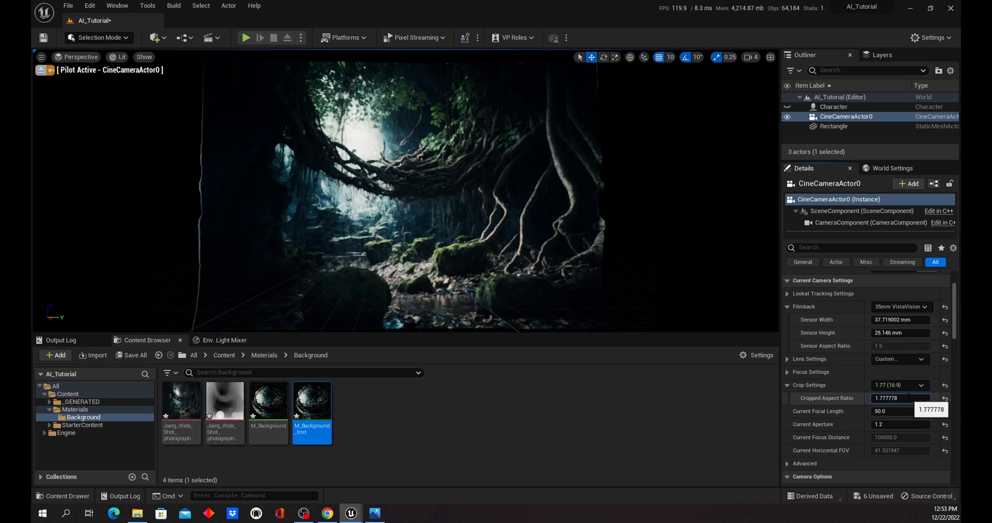
{"action": "left_click_drag", "start_coordinate": [902, 397], "coordinate": [881, 398]}
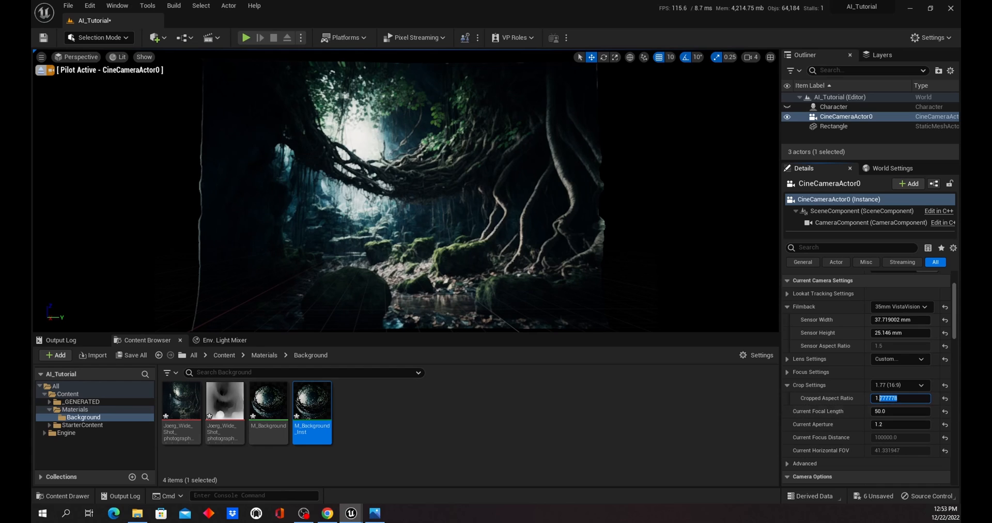
{"action": "type", "text": "85"}
{"action": "key", "text": "Return"}
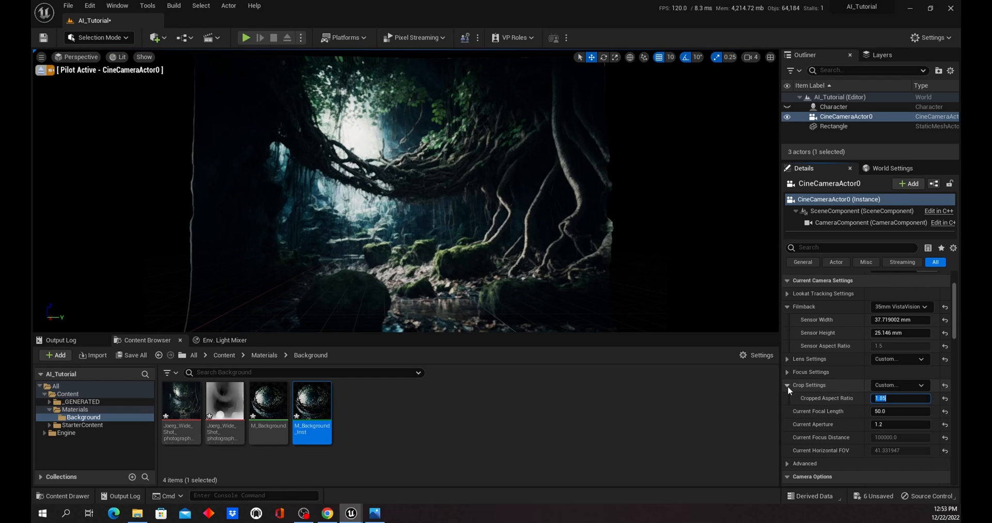
{"action": "scroll", "coordinate": [841, 407], "scroll_direction": "down", "scroll_amount": 5}
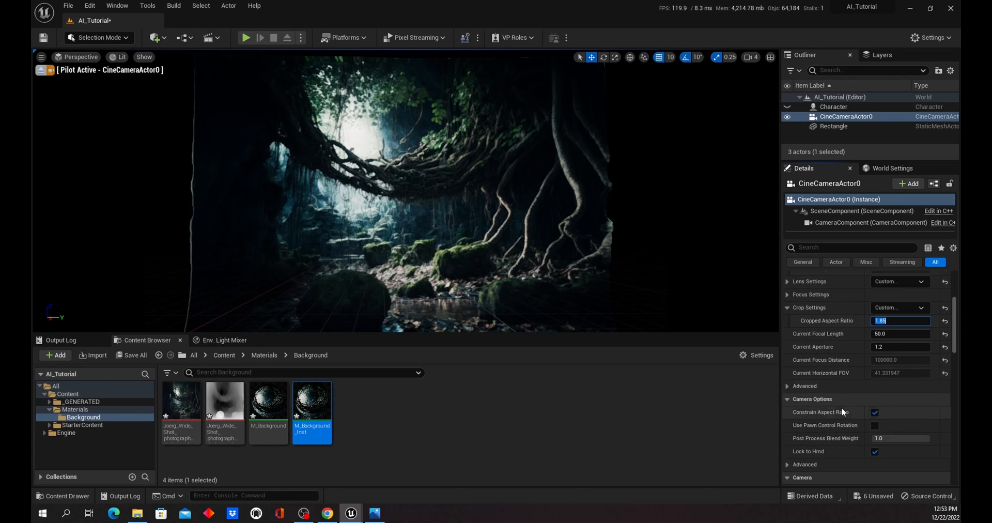
{"action": "scroll", "coordinate": [841, 407], "scroll_direction": "down", "scroll_amount": 1}
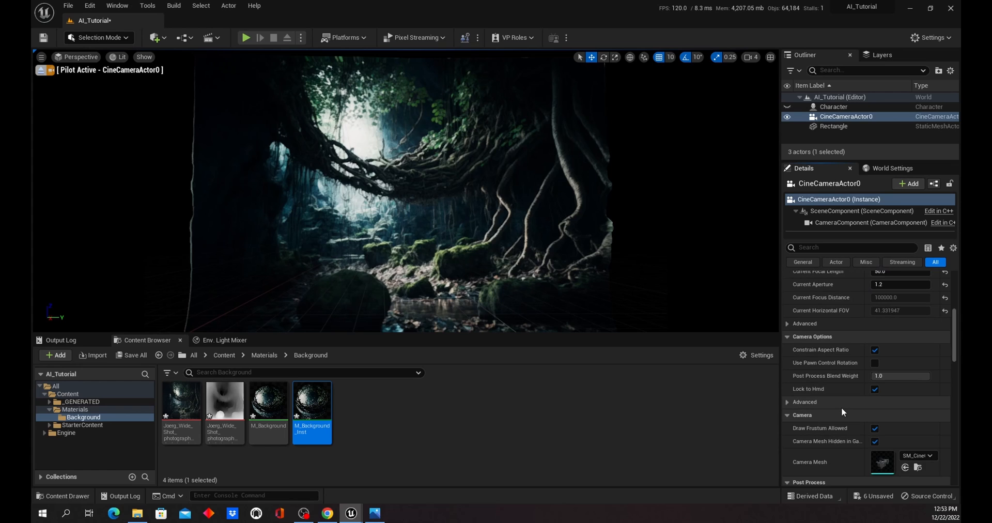
{"action": "scroll", "coordinate": [841, 407], "scroll_direction": "up", "scroll_amount": 1}
{"action": "scroll", "coordinate": [841, 407], "scroll_direction": "down", "scroll_amount": 1}
{"action": "scroll", "coordinate": [841, 407], "scroll_direction": "up", "scroll_amount": 5}
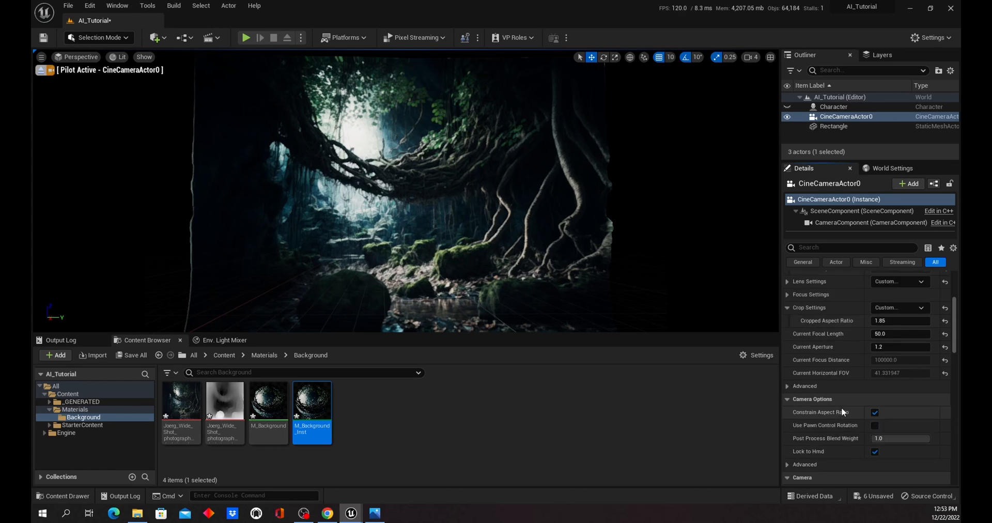
{"action": "scroll", "coordinate": [861, 388], "scroll_direction": "down", "scroll_amount": 2}
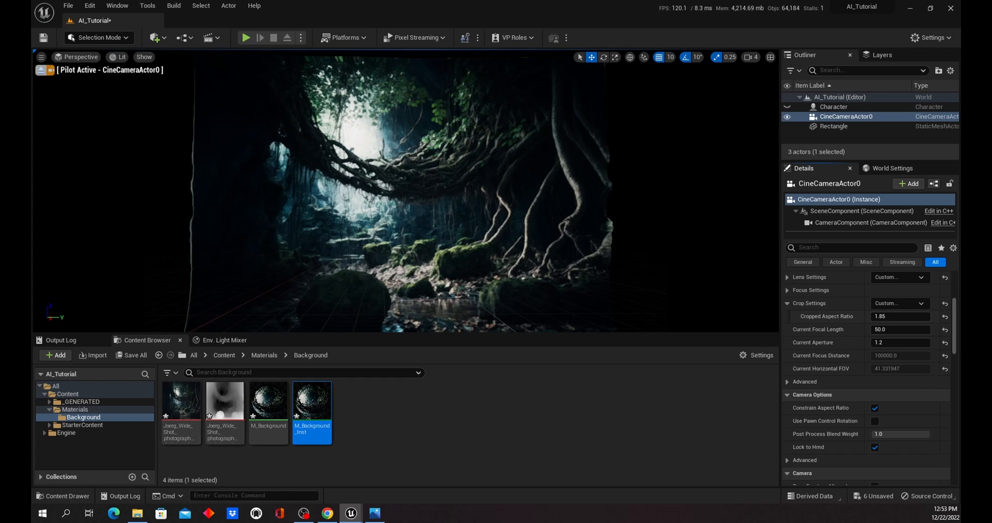
Step: Add a PostProcessVolume to the scene
{"action": "left_click", "coordinate": [155, 38]}
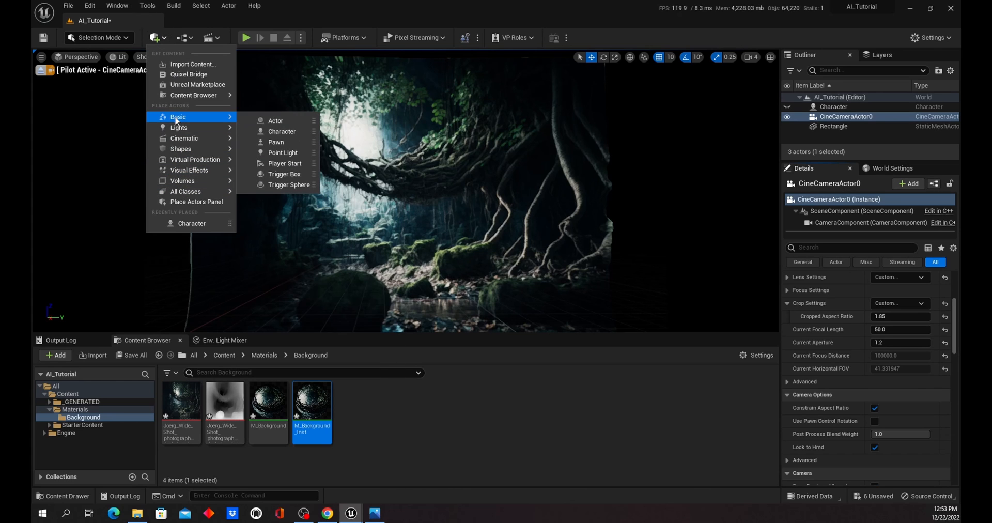
{"action": "mouse_move", "coordinate": [185, 182]}
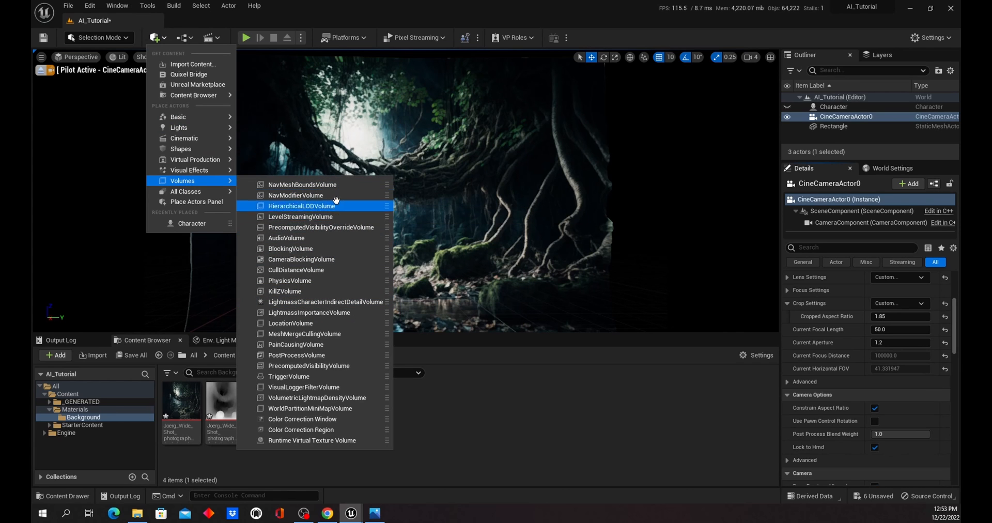
{"action": "left_click", "coordinate": [314, 356]}
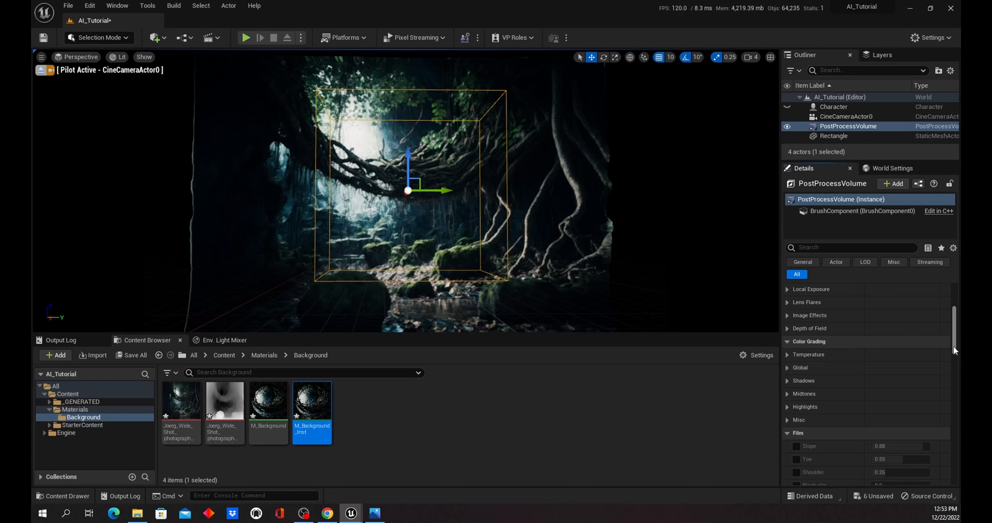
Step: Find the Infinite Extent (Unbound) setting of the post process volume by filtering for "infin", enable it, and clear the filter
{"action": "scroll", "coordinate": [890, 366], "scroll_direction": "down", "scroll_amount": 10}
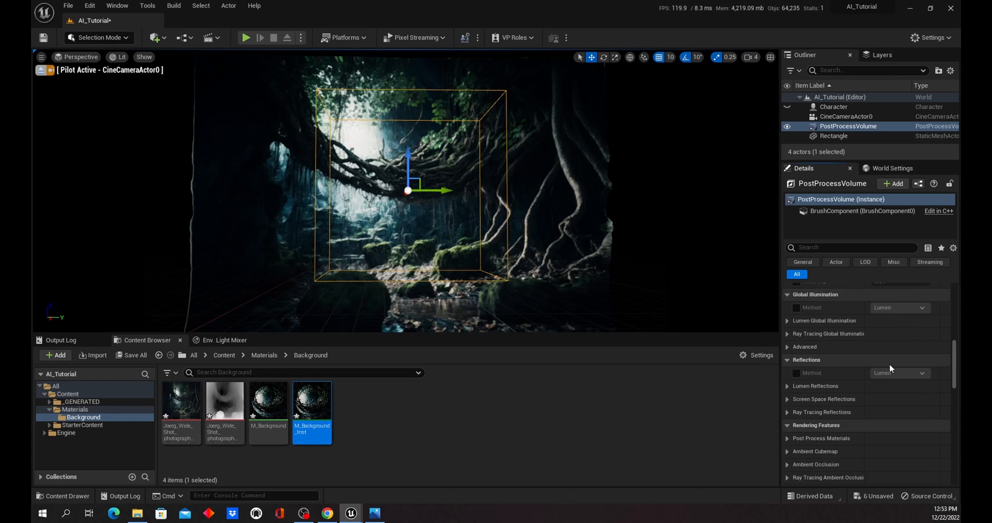
{"action": "scroll", "coordinate": [889, 364], "scroll_direction": "down", "scroll_amount": 8}
{"action": "scroll", "coordinate": [888, 363], "scroll_direction": "down", "scroll_amount": 8}
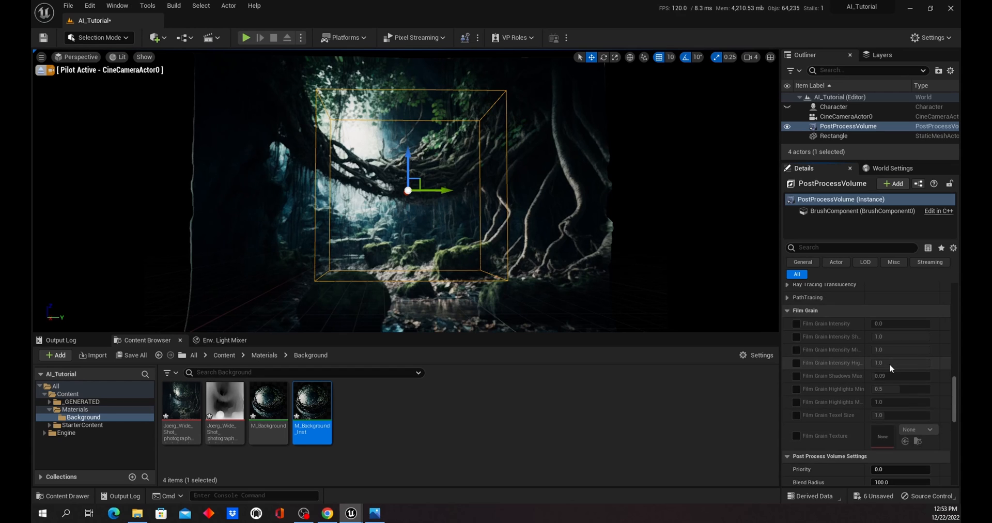
{"action": "scroll", "coordinate": [889, 364], "scroll_direction": "down", "scroll_amount": 3}
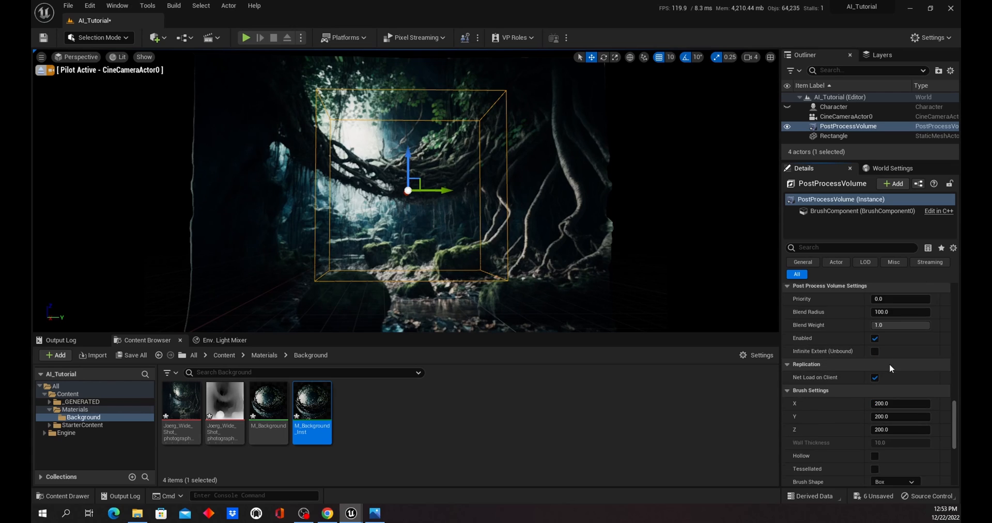
{"action": "left_click", "coordinate": [895, 246]}
{"action": "type", "text": "infin"}
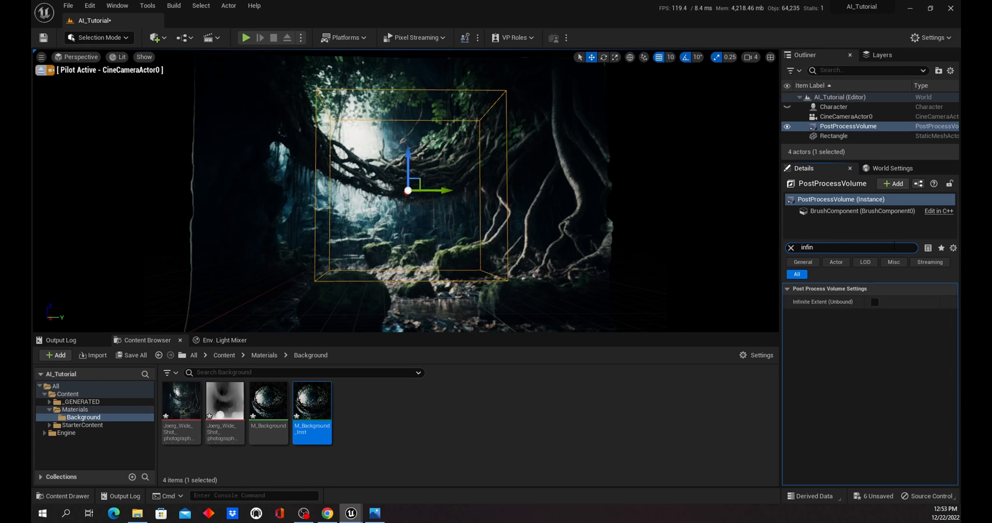
{"action": "left_click", "coordinate": [875, 301]}
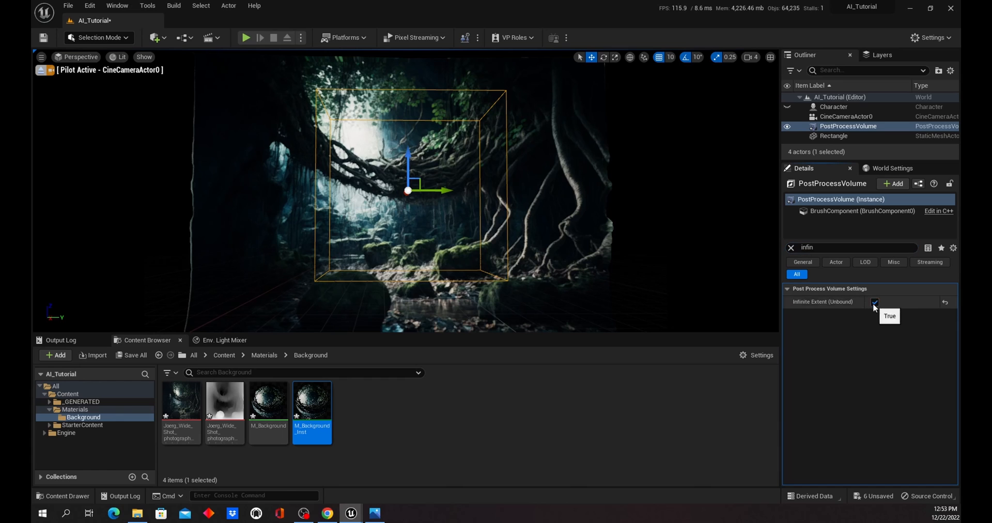
{"action": "left_click", "coordinate": [791, 247]}
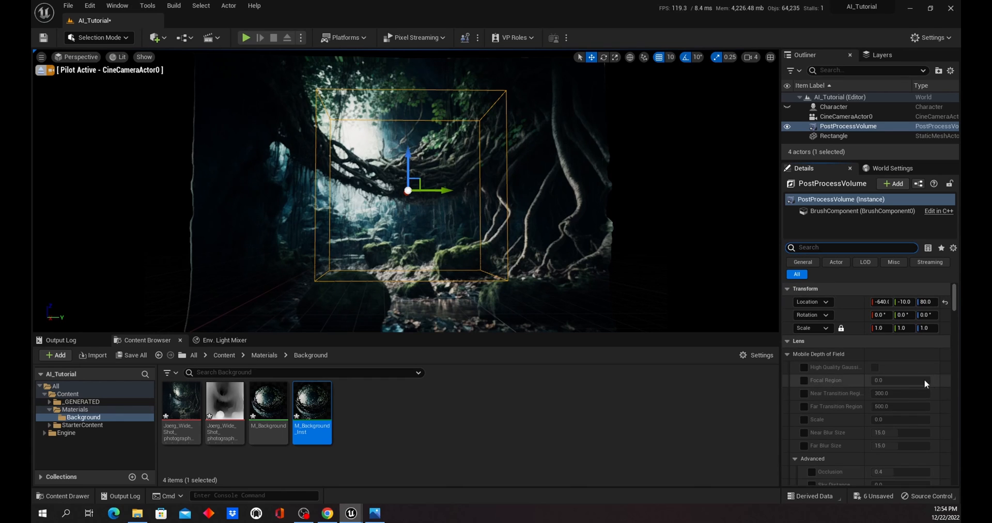
Step: Collapse the Mobile Depth of Field, Bloom, Exposure, Chromatic Aberration and Dirt Mask groups in the post process volume's Lens settings
{"action": "left_click", "coordinate": [787, 355]}
{"action": "left_click", "coordinate": [788, 367]}
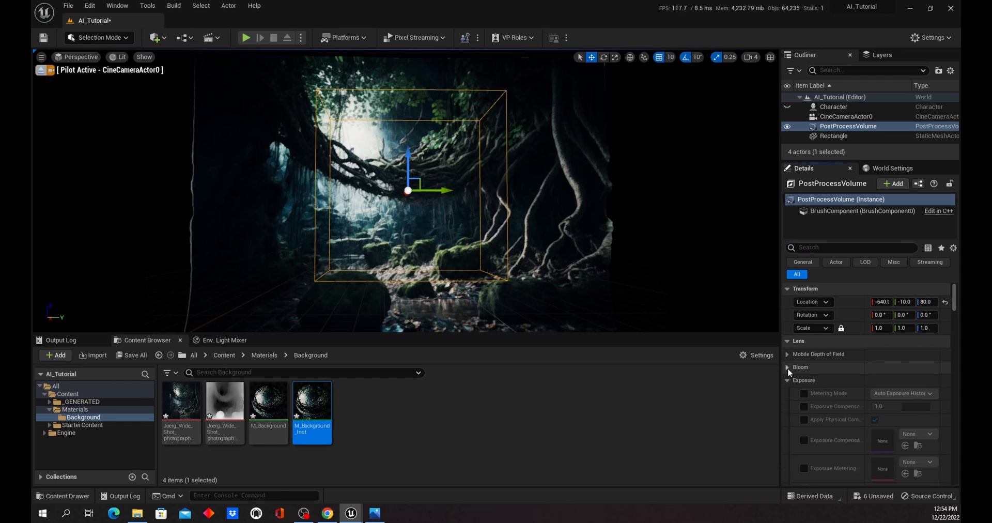
{"action": "left_click", "coordinate": [787, 380]}
{"action": "left_click", "coordinate": [786, 393]}
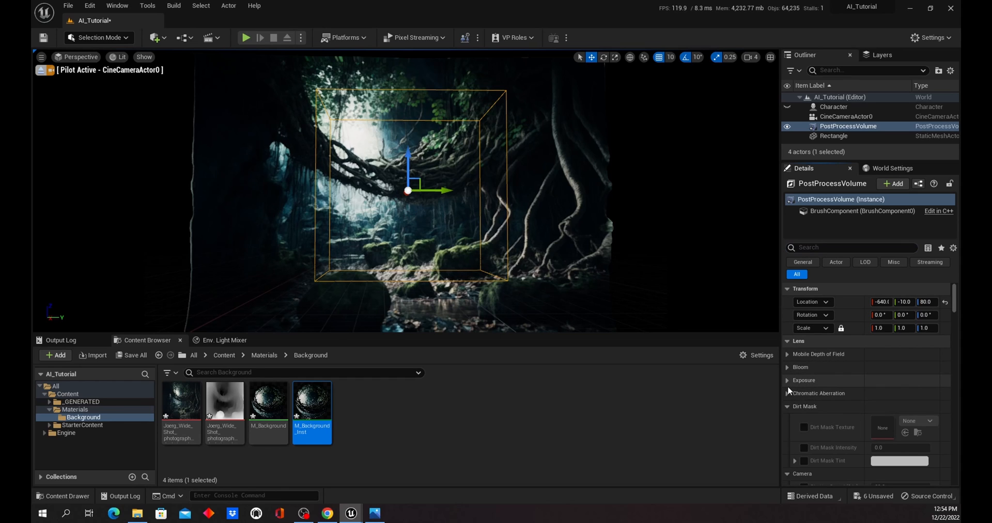
{"action": "left_click", "coordinate": [792, 408]}
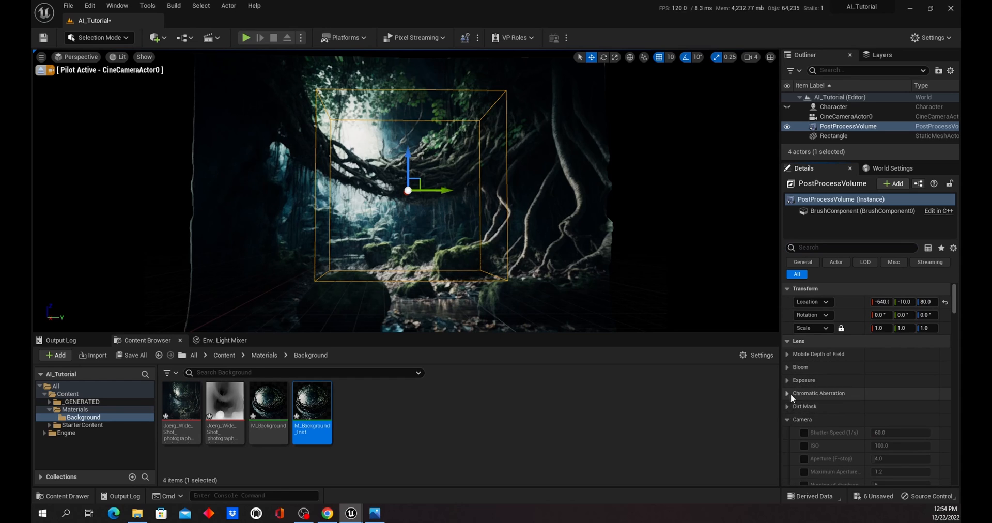
Step: Expand the post process volume's Exposure settings and enable the Metering Mode and Exposure Compensation overrides
{"action": "left_click", "coordinate": [788, 381]}
{"action": "left_click", "coordinate": [803, 393]}
{"action": "left_click", "coordinate": [804, 407]}
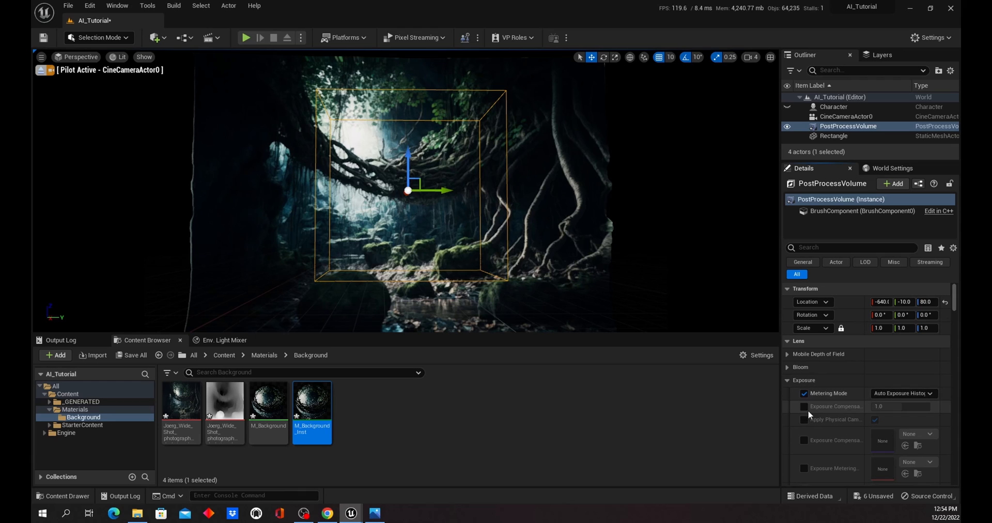
Step: Set the PostProcessVolume's exposure metering mode to Manual and exposure compensation to 0, then collapse the Exposure settings
{"action": "left_click", "coordinate": [929, 393]}
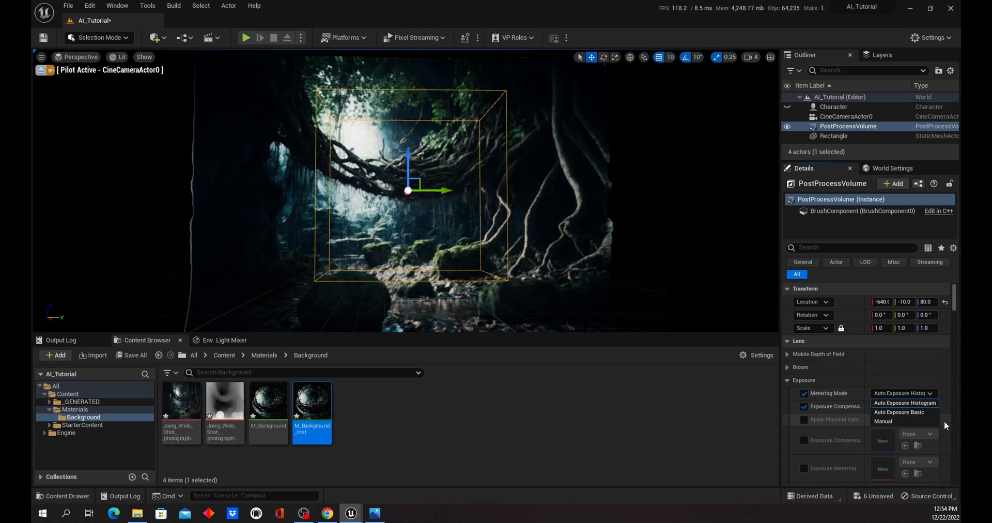
{"action": "left_click", "coordinate": [902, 421]}
{"action": "left_click", "coordinate": [900, 407]}
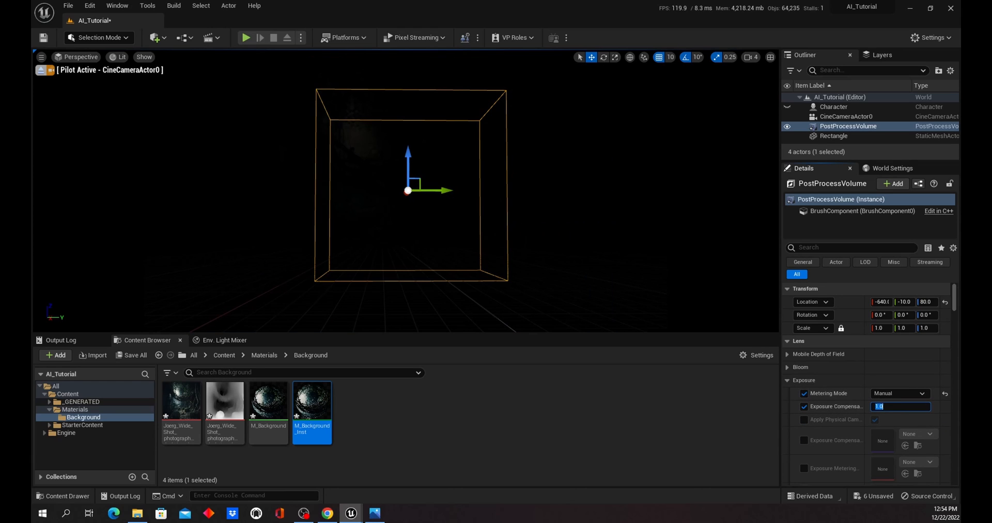
{"action": "type", "text": "0"}
{"action": "left_click", "coordinate": [786, 380]}
Step: Select CineCameraActor0 and collapse its Filmback and Crop Settings groups
{"action": "scroll", "coordinate": [889, 413], "scroll_direction": "down", "scroll_amount": 2}
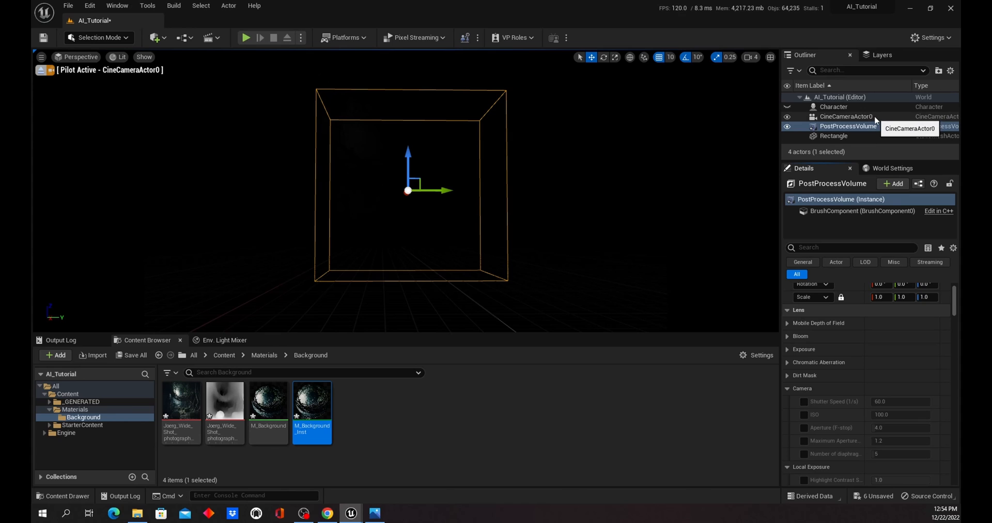
{"action": "scroll", "coordinate": [823, 380], "scroll_direction": "up", "scroll_amount": 2}
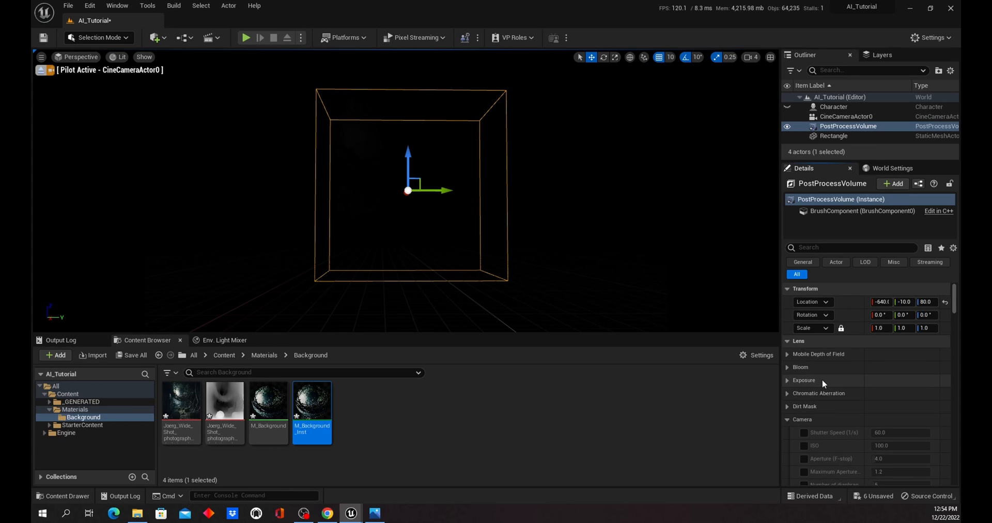
{"action": "scroll", "coordinate": [823, 379], "scroll_direction": "down", "scroll_amount": 2}
{"action": "scroll", "coordinate": [870, 386], "scroll_direction": "up", "scroll_amount": 2}
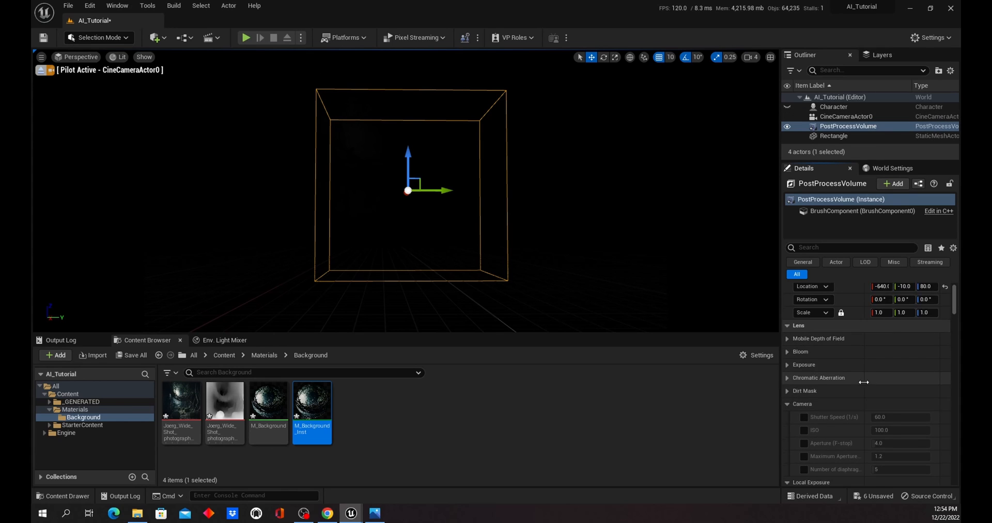
{"action": "left_click", "coordinate": [848, 116]}
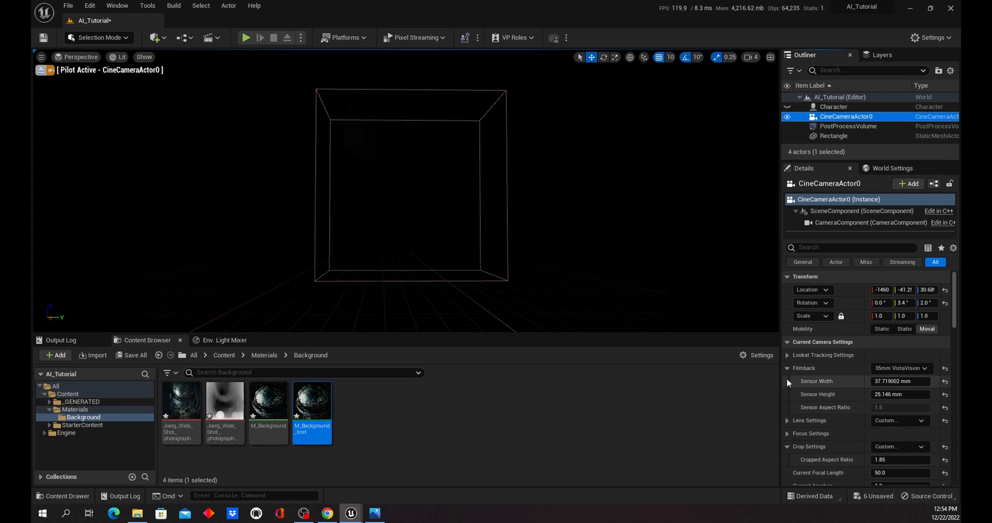
{"action": "scroll", "coordinate": [787, 381], "scroll_direction": "down", "scroll_amount": 2}
{"action": "scroll", "coordinate": [786, 377], "scroll_direction": "down", "scroll_amount": 1}
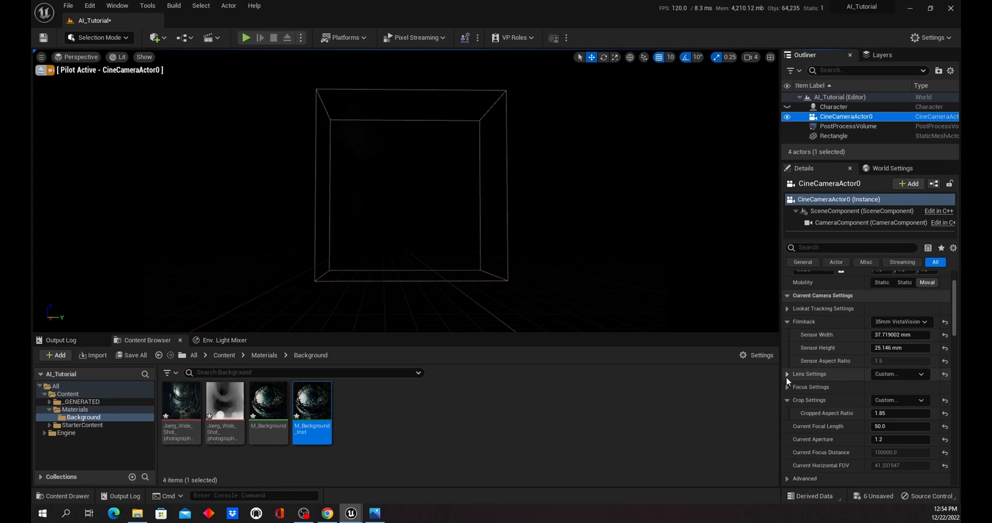
{"action": "scroll", "coordinate": [809, 371], "scroll_direction": "down", "scroll_amount": 2}
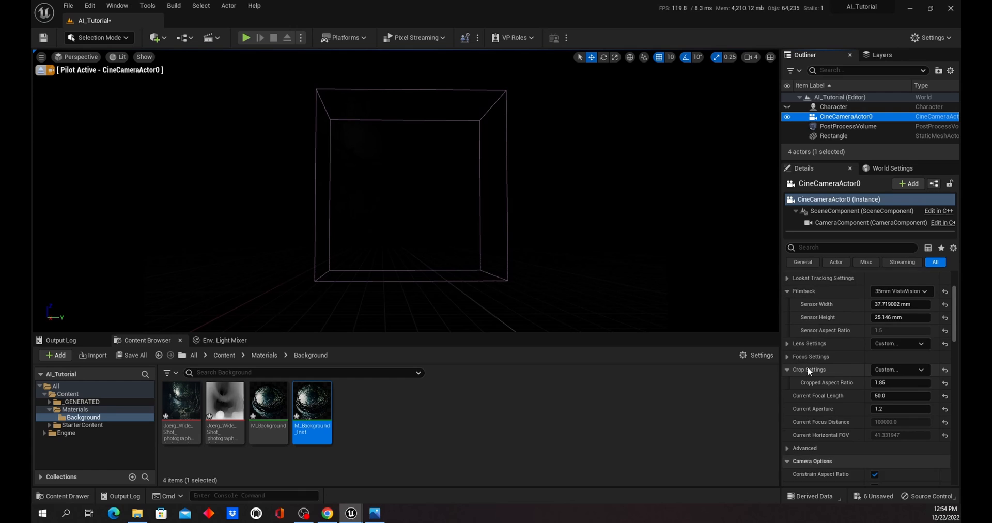
{"action": "scroll", "coordinate": [810, 371], "scroll_direction": "up", "scroll_amount": 3}
{"action": "left_click", "coordinate": [788, 336]}
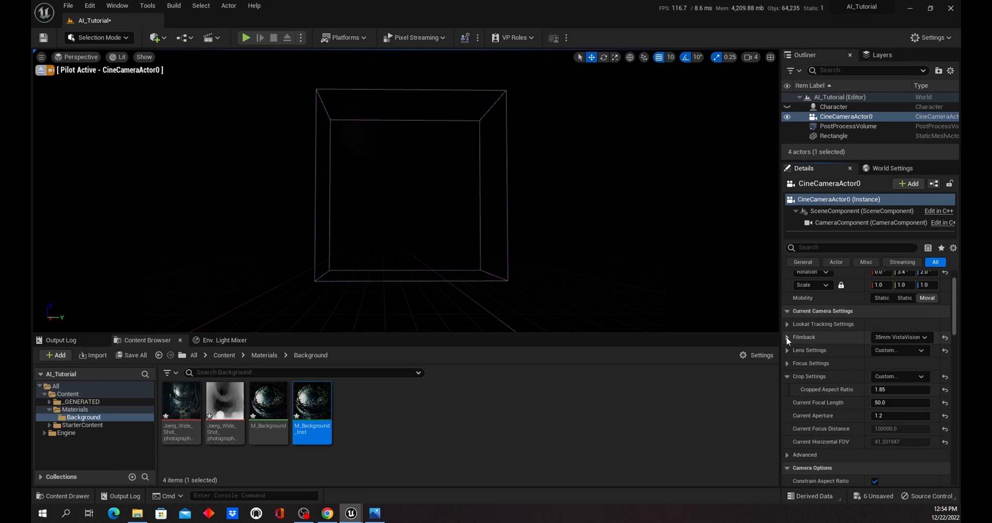
{"action": "left_click", "coordinate": [787, 376]}
Step: Look through CineCameraActor0's Camera Options, Camera and Post Process groups, including Film, for the physical camera exposure settings
{"action": "scroll", "coordinate": [799, 385], "scroll_direction": "down", "scroll_amount": 2}
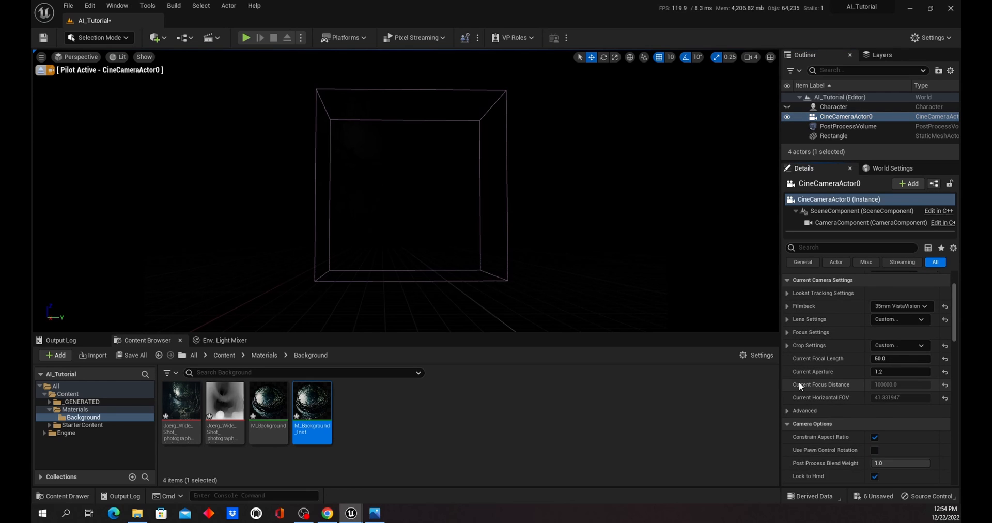
{"action": "scroll", "coordinate": [799, 395], "scroll_direction": "down", "scroll_amount": 5}
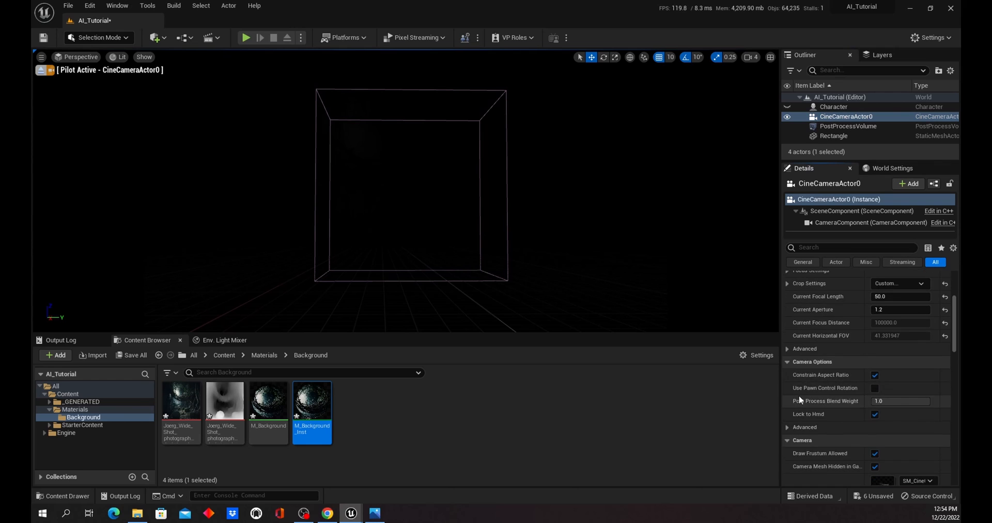
{"action": "scroll", "coordinate": [799, 395], "scroll_direction": "down", "scroll_amount": 3}
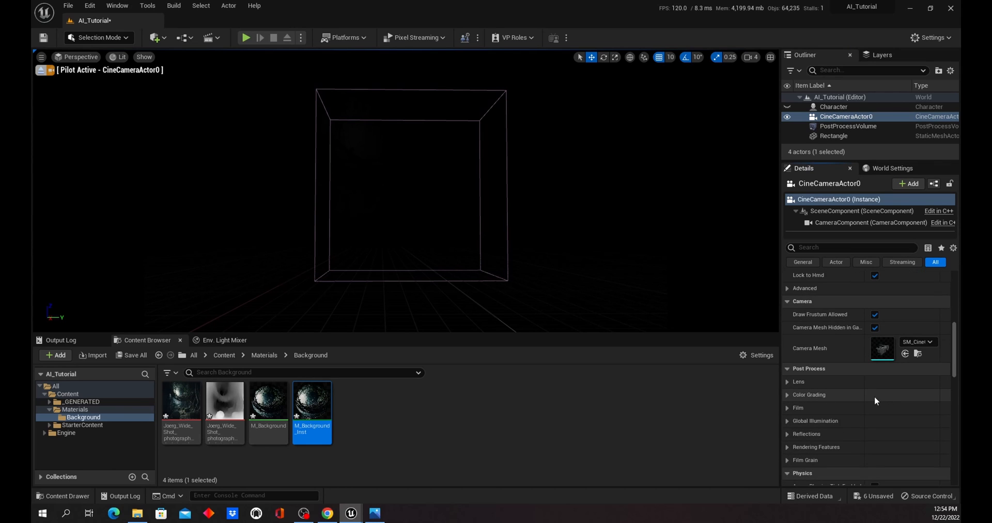
{"action": "scroll", "coordinate": [874, 396], "scroll_direction": "down", "scroll_amount": 1}
{"action": "scroll", "coordinate": [874, 396], "scroll_direction": "up", "scroll_amount": 4}
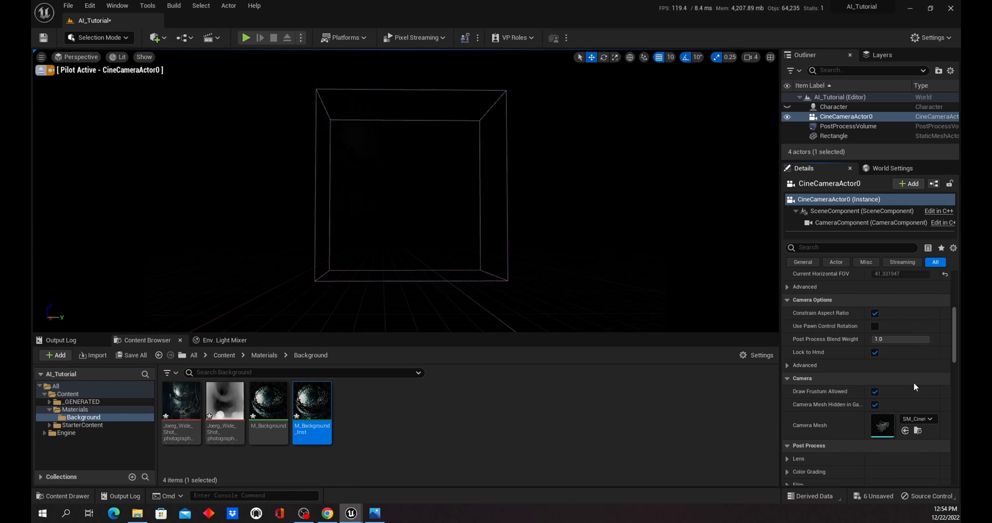
{"action": "scroll", "coordinate": [913, 382], "scroll_direction": "up", "scroll_amount": 2}
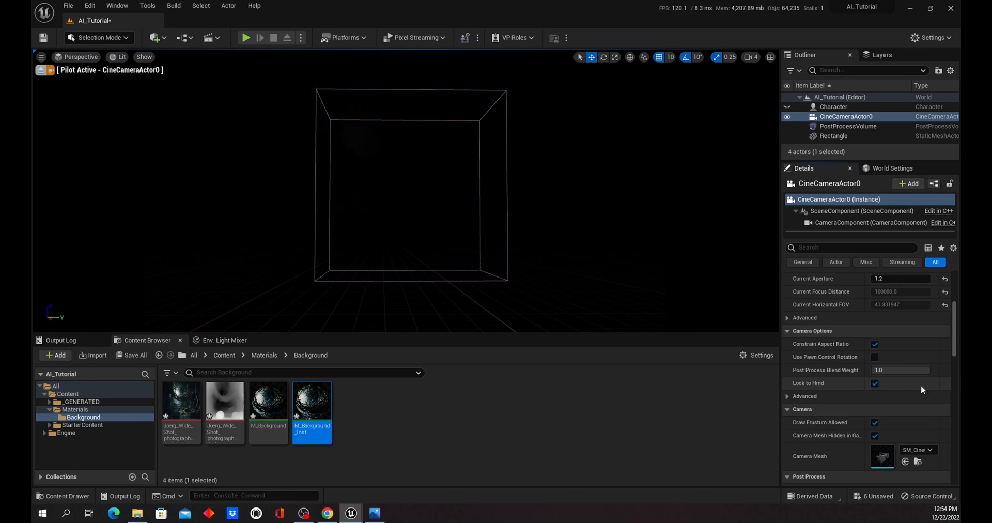
{"action": "left_click", "coordinate": [788, 331]}
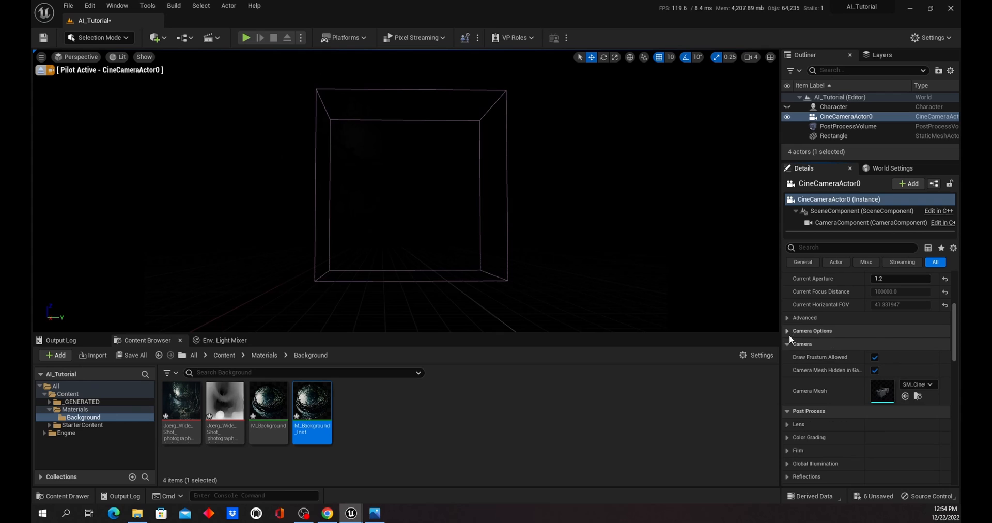
{"action": "left_click", "coordinate": [786, 343]}
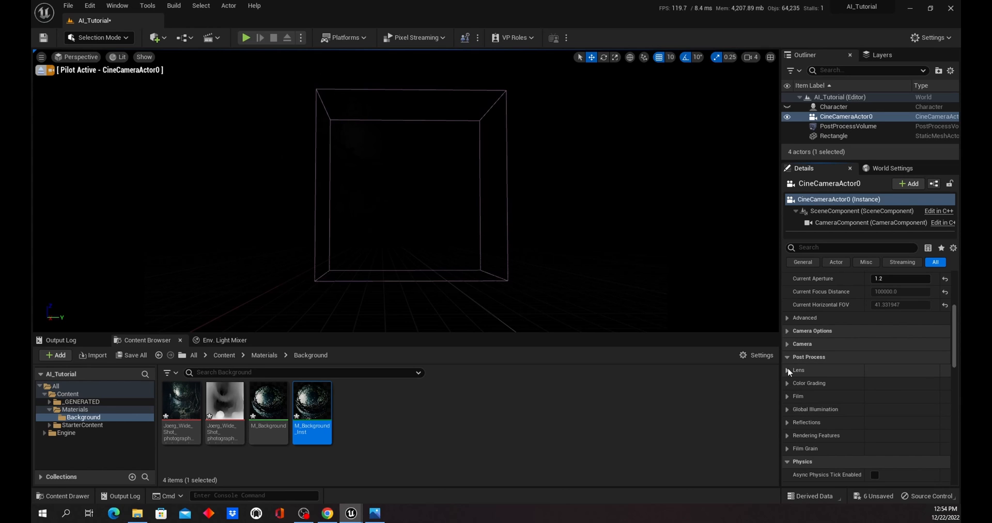
{"action": "scroll", "coordinate": [872, 404], "scroll_direction": "down", "scroll_amount": 5}
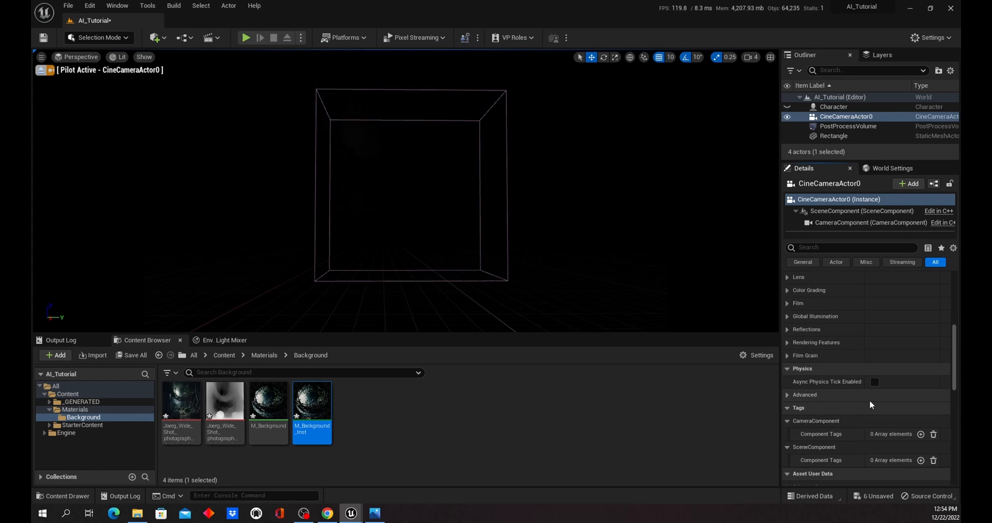
{"action": "scroll", "coordinate": [871, 403], "scroll_direction": "down", "scroll_amount": 2}
{"action": "scroll", "coordinate": [870, 400], "scroll_direction": "up", "scroll_amount": 5}
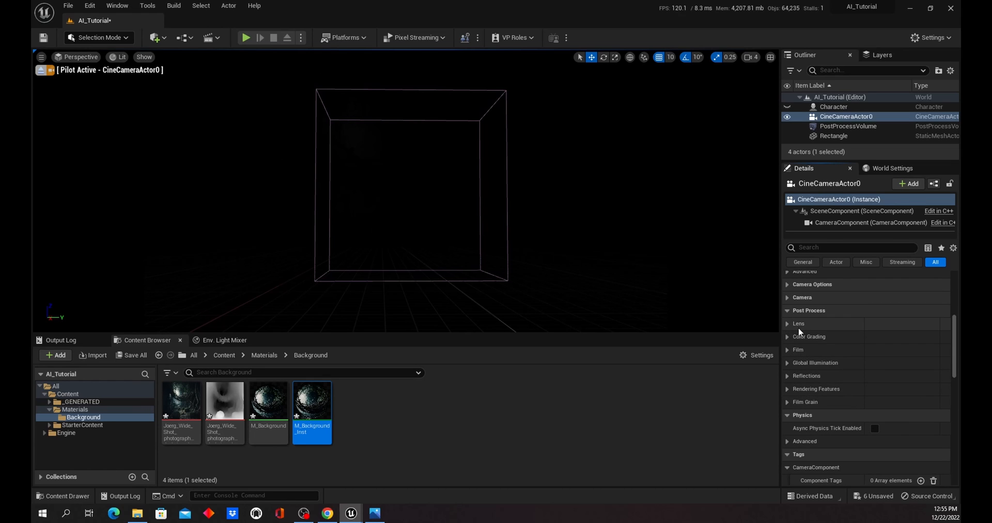
{"action": "scroll", "coordinate": [814, 335], "scroll_direction": "up", "scroll_amount": 2}
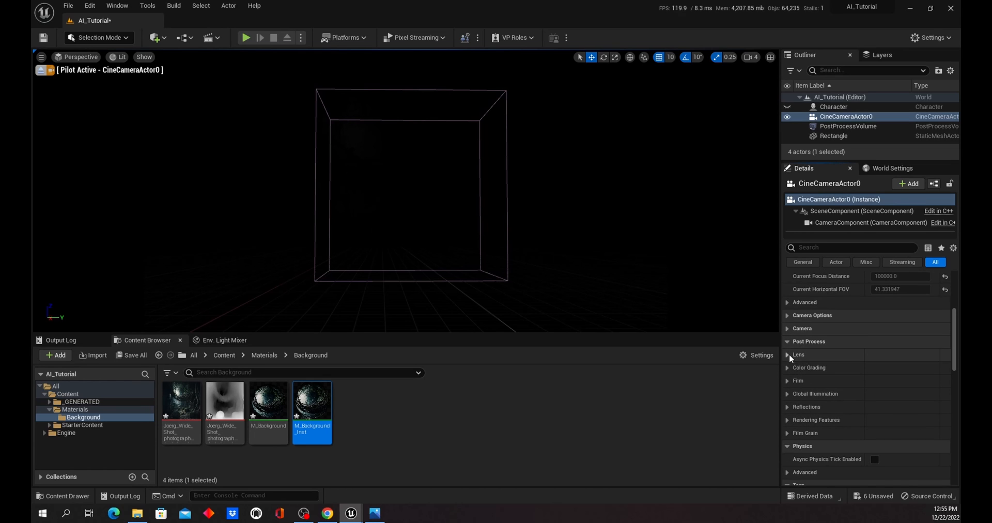
{"action": "left_click", "coordinate": [788, 328]}
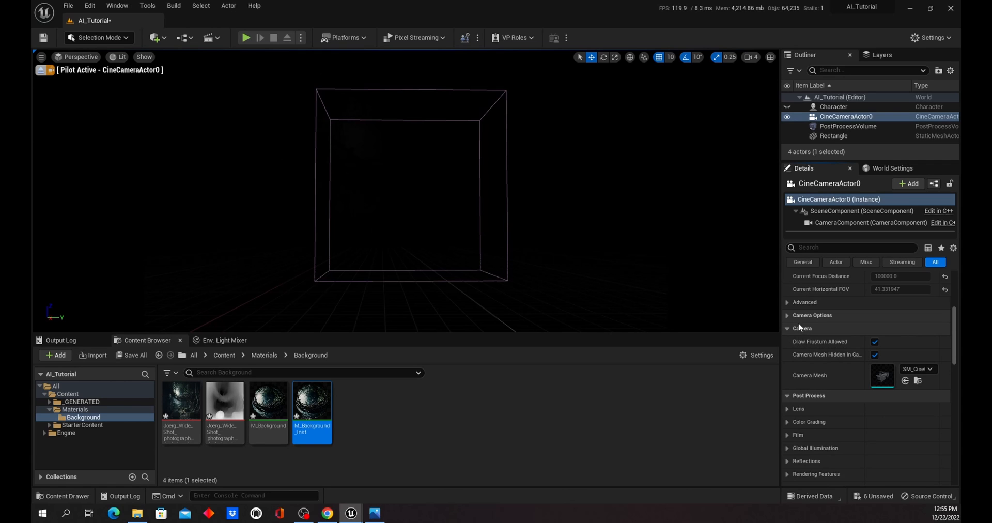
{"action": "left_click", "coordinate": [787, 315]}
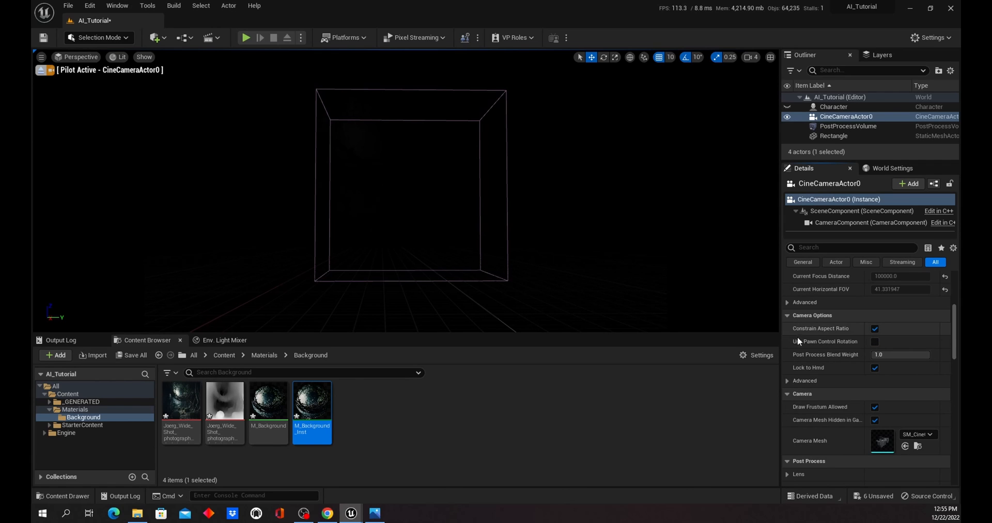
{"action": "scroll", "coordinate": [798, 341], "scroll_direction": "down", "scroll_amount": 3}
{"action": "scroll", "coordinate": [797, 339], "scroll_direction": "down", "scroll_amount": 2}
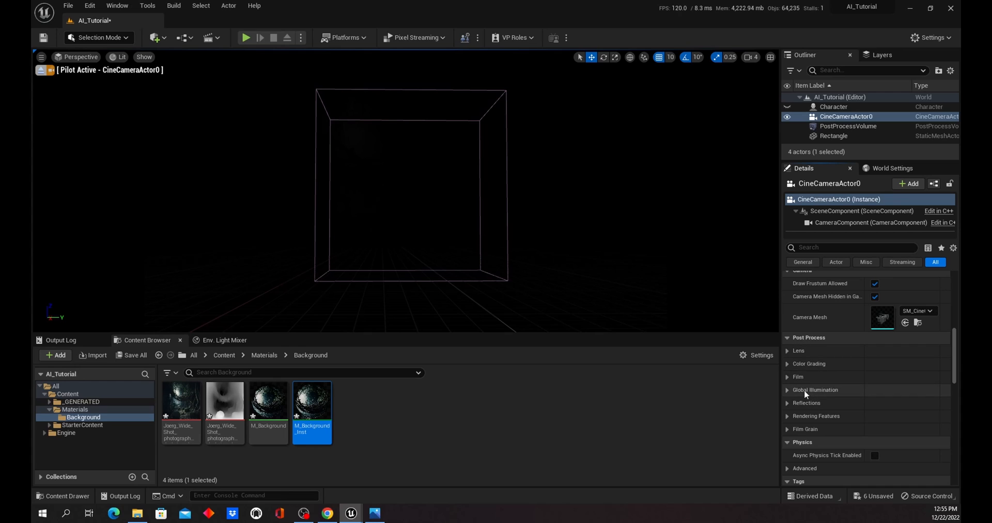
{"action": "left_click", "coordinate": [787, 376]}
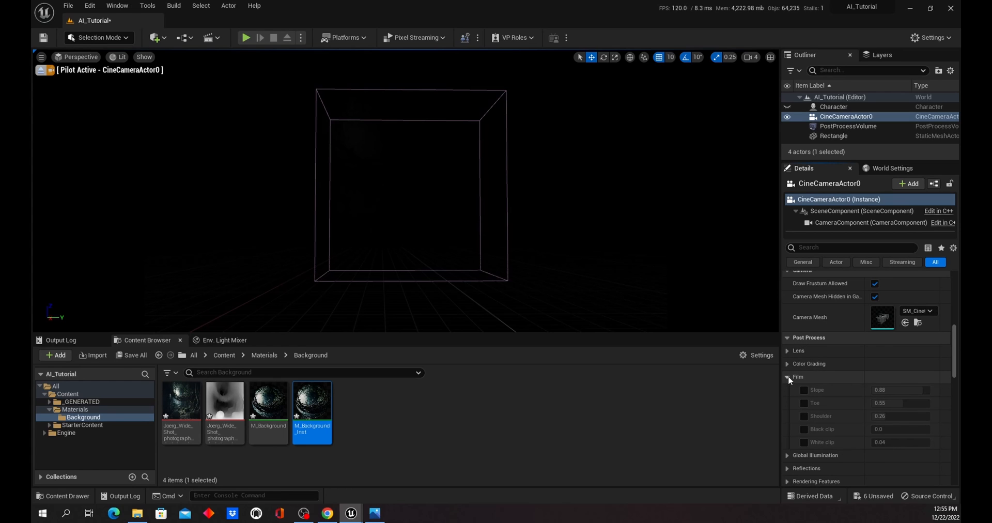
{"action": "left_click", "coordinate": [788, 377]}
Step: In CineCameraActor0's post-process lens camera settings, enable the Shutter Speed override and set it to 48
{"action": "left_click", "coordinate": [787, 351]}
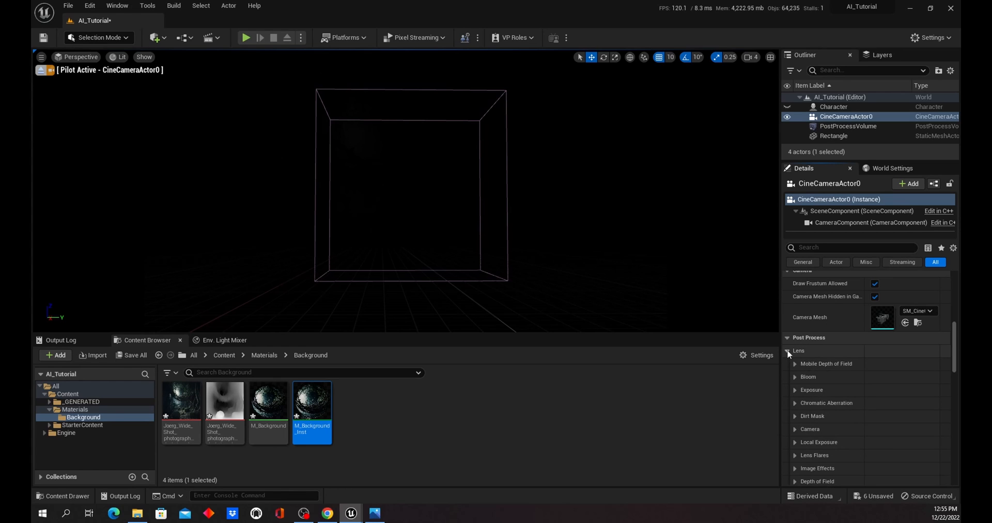
{"action": "scroll", "coordinate": [847, 382], "scroll_direction": "down", "scroll_amount": 1}
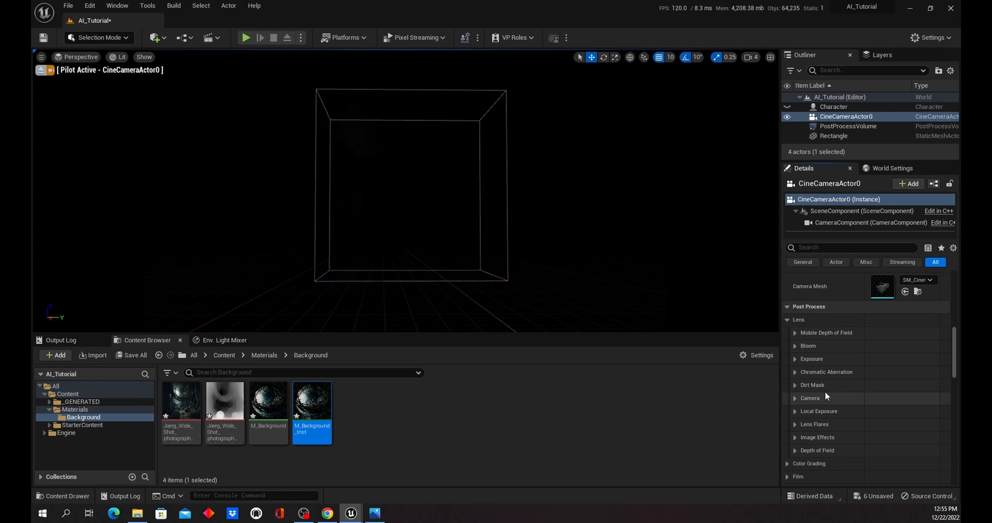
{"action": "left_click", "coordinate": [794, 399]}
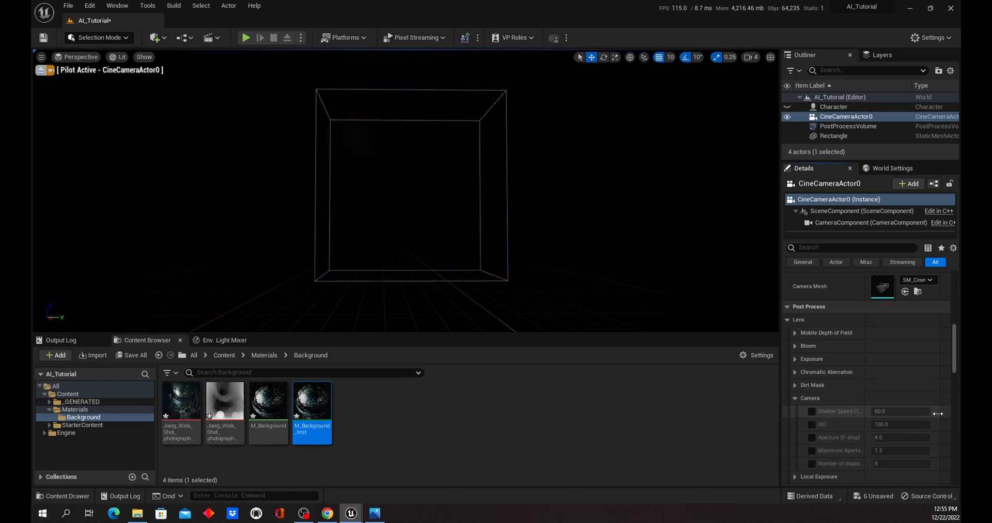
{"action": "left_click", "coordinate": [812, 411]}
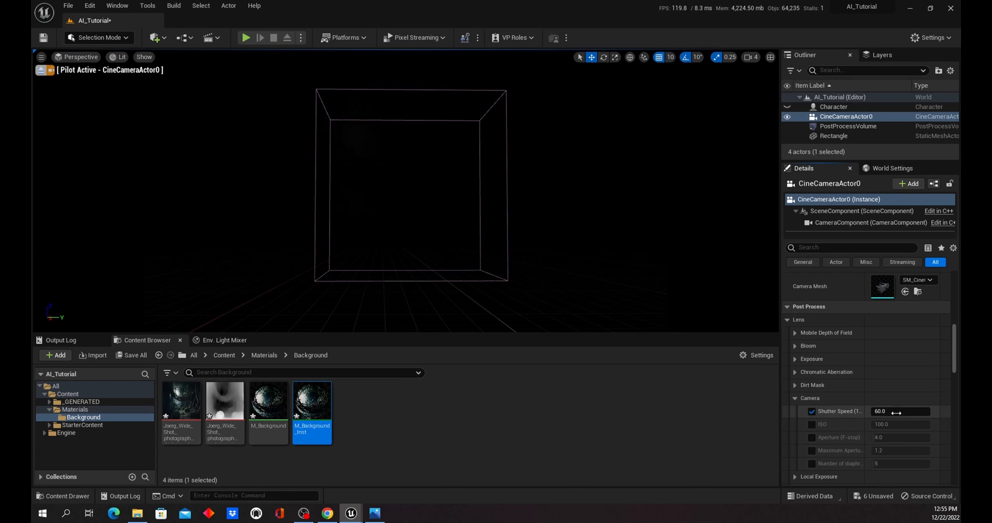
{"action": "left_click", "coordinate": [889, 411]}
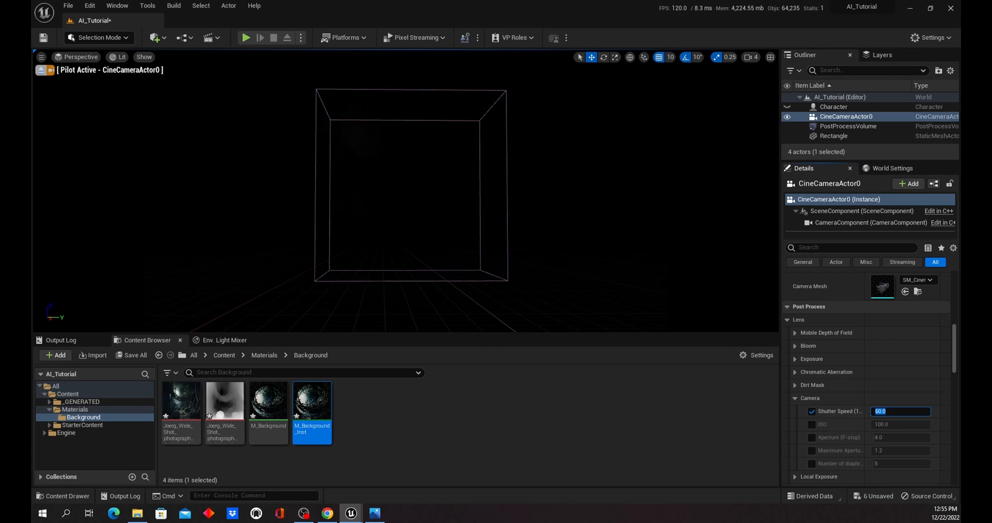
{"action": "type", "text": "48"}
{"action": "key", "text": "Return"}
Step: Enable the ISO override in CineCameraActor0's post-process lens settings and set it to 800
{"action": "left_click", "coordinate": [811, 425]}
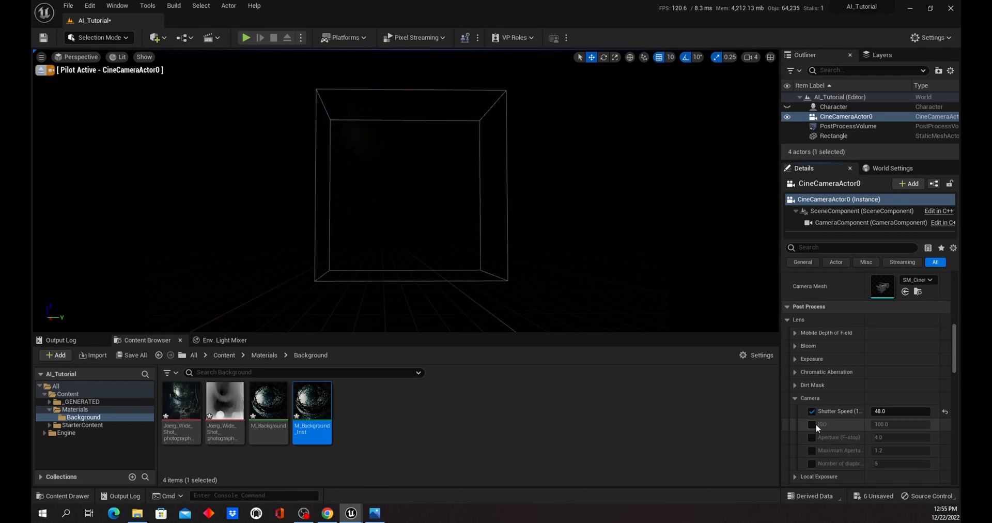
{"action": "left_click", "coordinate": [880, 425]}
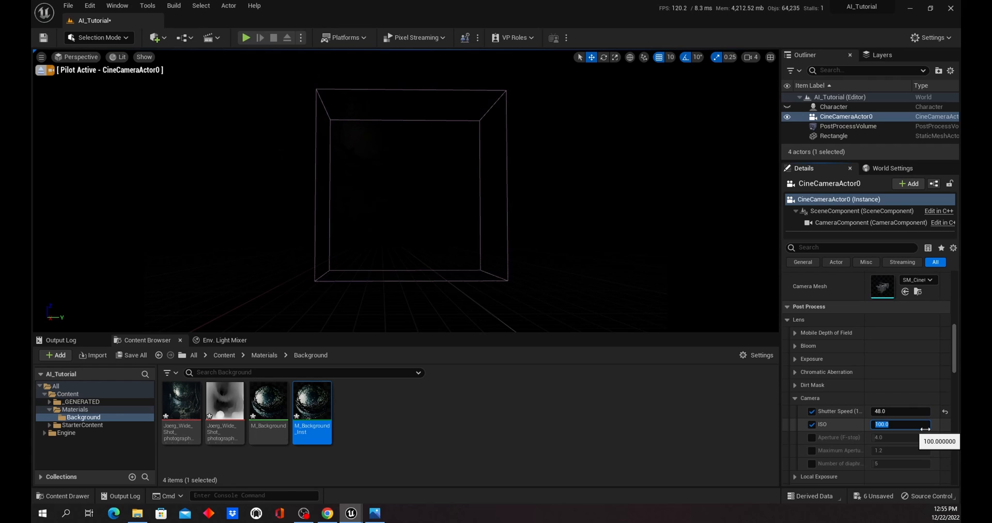
{"action": "type", "text": "800"}
{"action": "key", "text": "Return"}
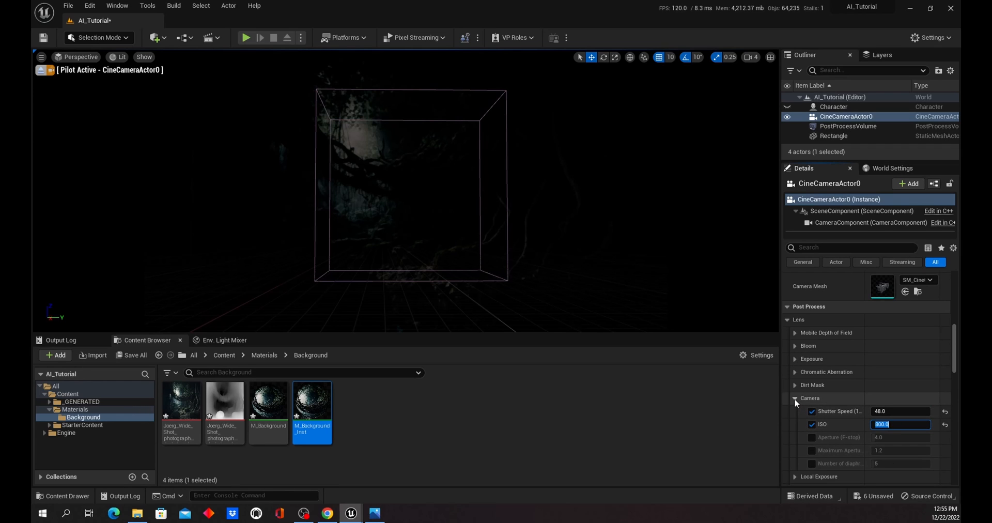
Step: Open the M_Background_Inst material instance for editing and maximize its editor window
{"action": "scroll", "coordinate": [867, 425], "scroll_direction": "down", "scroll_amount": 2}
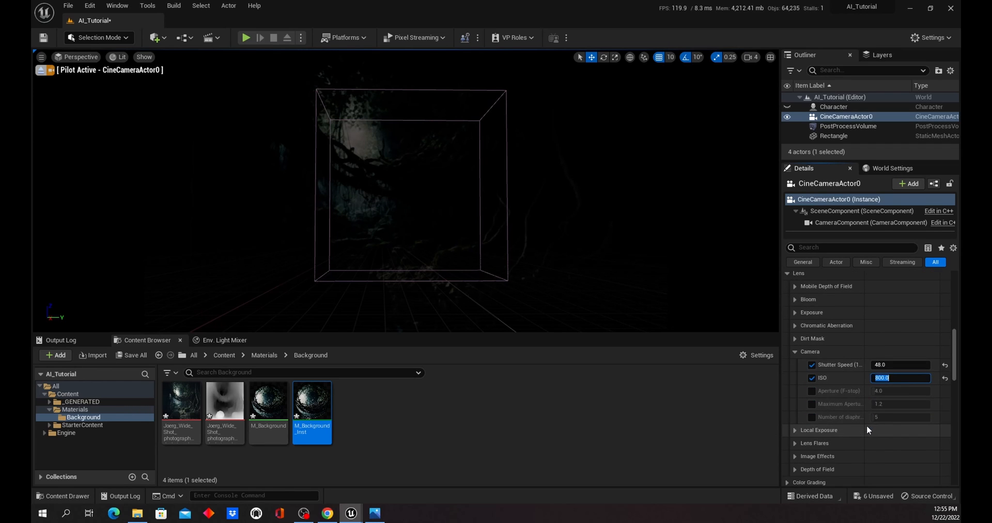
{"action": "scroll", "coordinate": [866, 425], "scroll_direction": "up", "scroll_amount": 3}
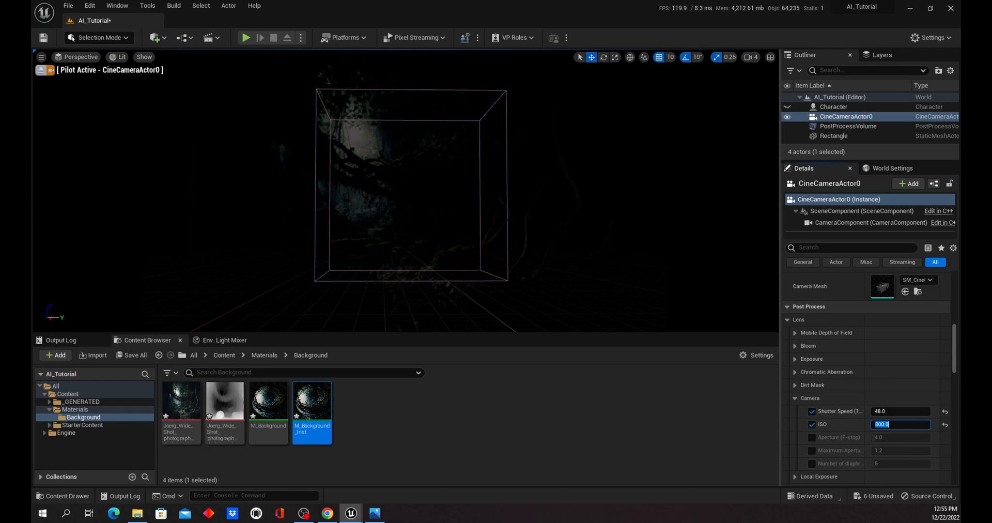
{"action": "left_click", "coordinate": [315, 404]}
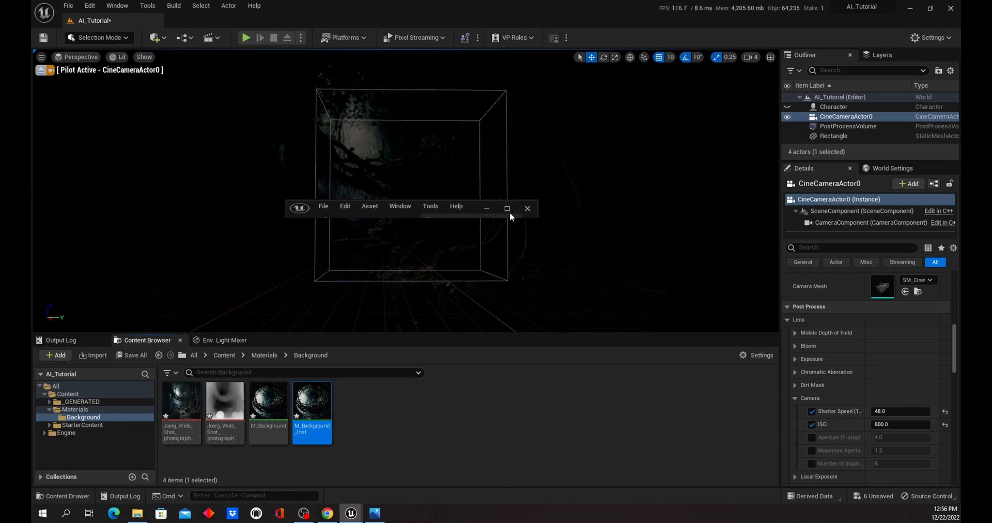
{"action": "left_click", "coordinate": [508, 208]}
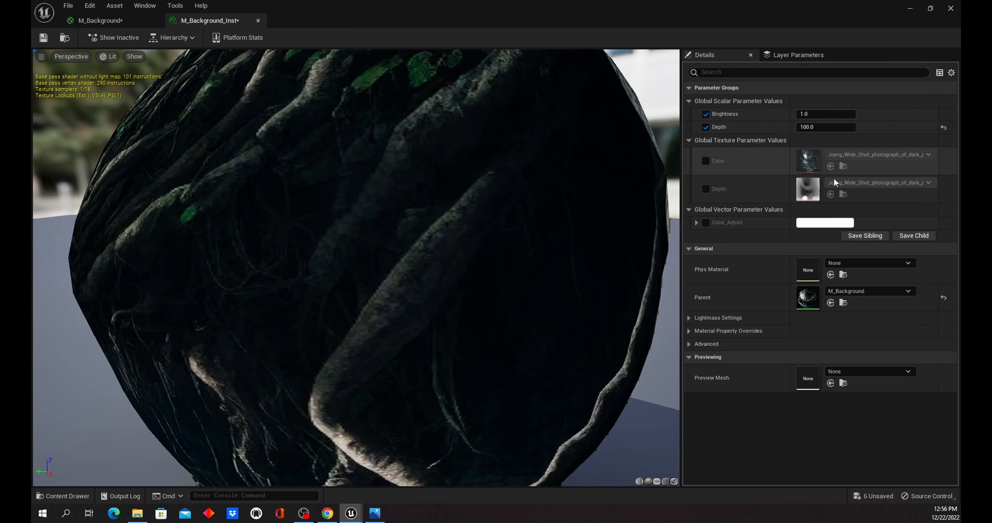
Step: Set the Brightness parameter of M_Background_Inst to 4
{"action": "left_click", "coordinate": [822, 115]}
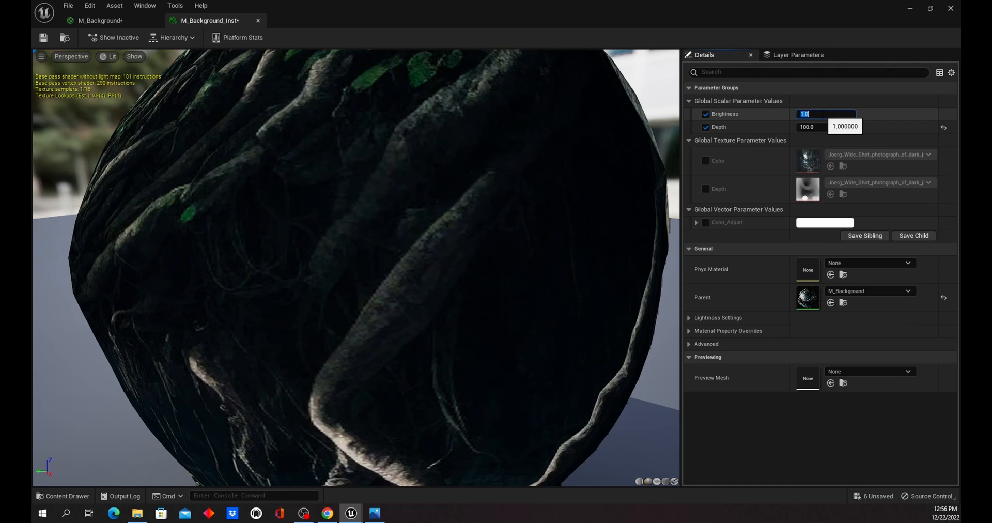
{"action": "type", "text": "4"}
{"action": "key", "text": "Return"}
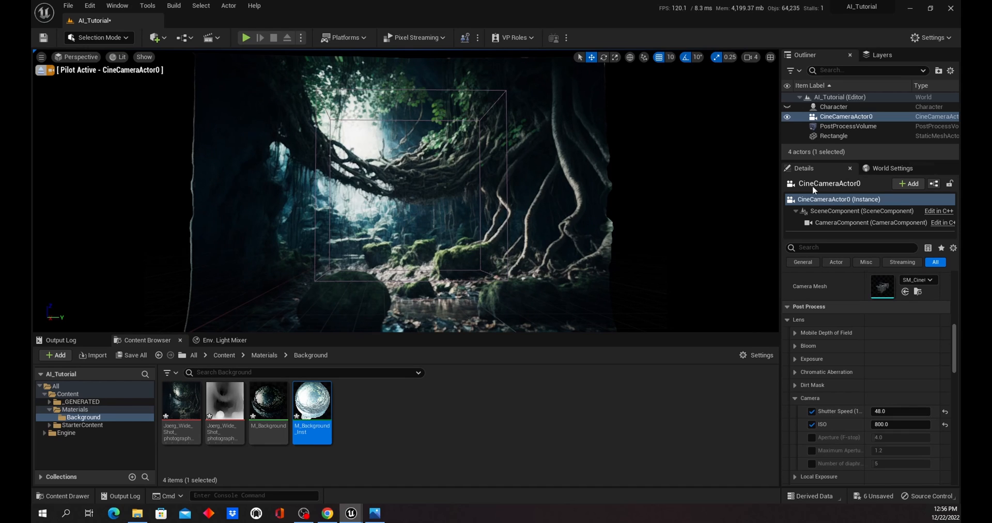
Step: View the scene through CineCameraActor0 and turn the piloted camera slightly on the jungle background
{"action": "left_click", "coordinate": [81, 58]}
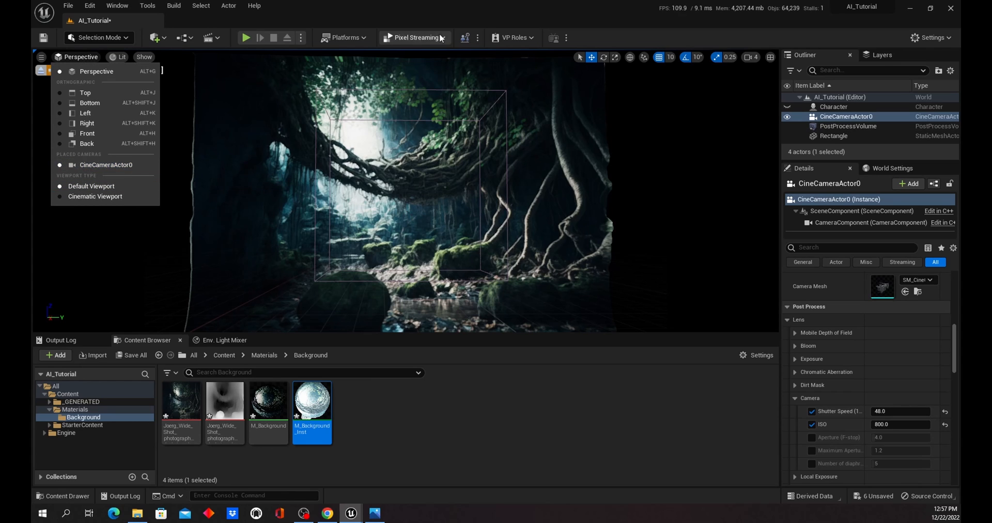
{"action": "left_click", "coordinate": [106, 165]}
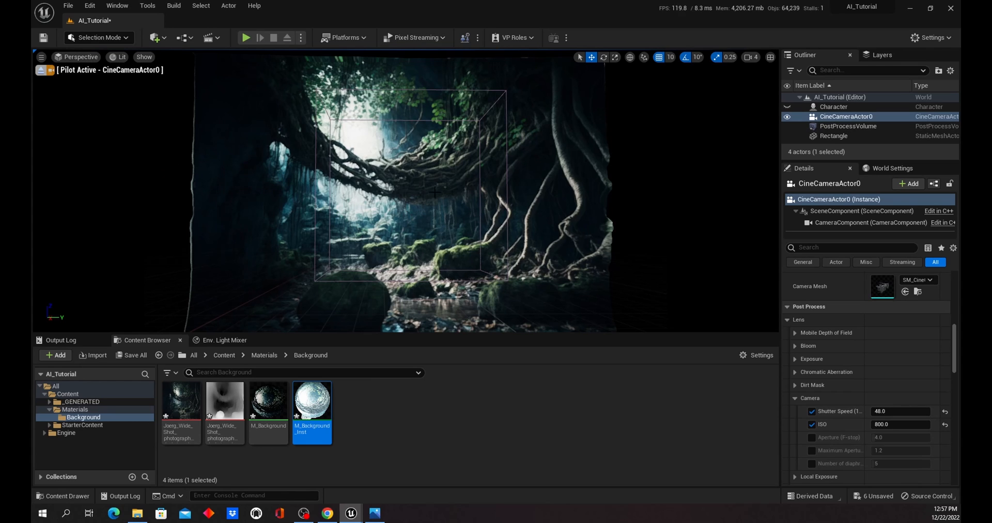
{"action": "right_click_drag", "start_coordinate": [435, 192], "coordinate": [430, 191]}
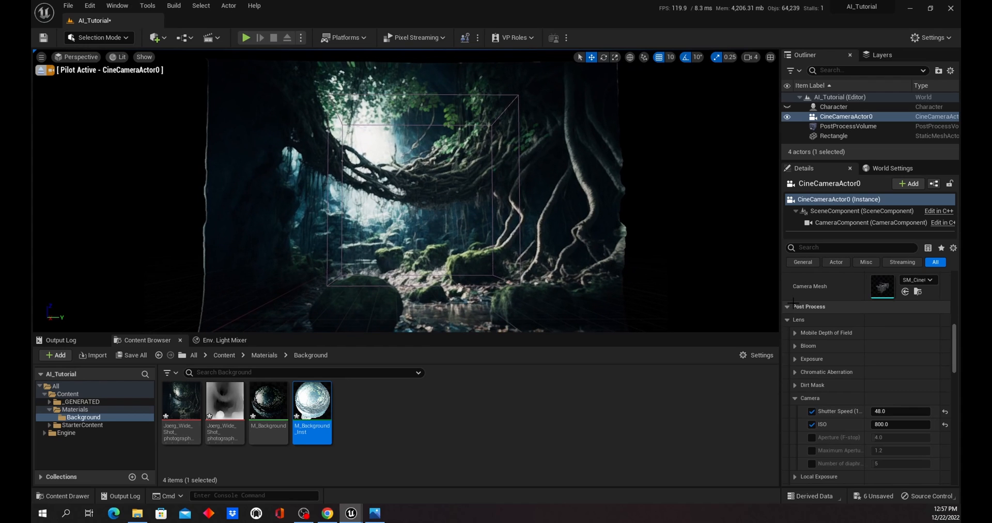
Step: In CineCameraActor0's Focus Settings, sample the Manual Focus Distance from the tree roots on the background plane
{"action": "left_click_drag", "start_coordinate": [953, 358], "coordinate": [955, 306]}
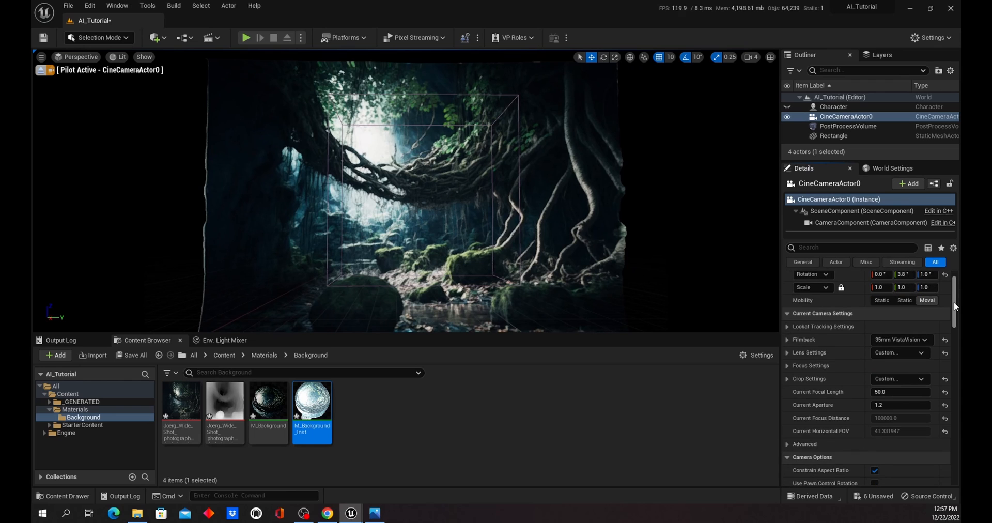
{"action": "left_click", "coordinate": [787, 365]}
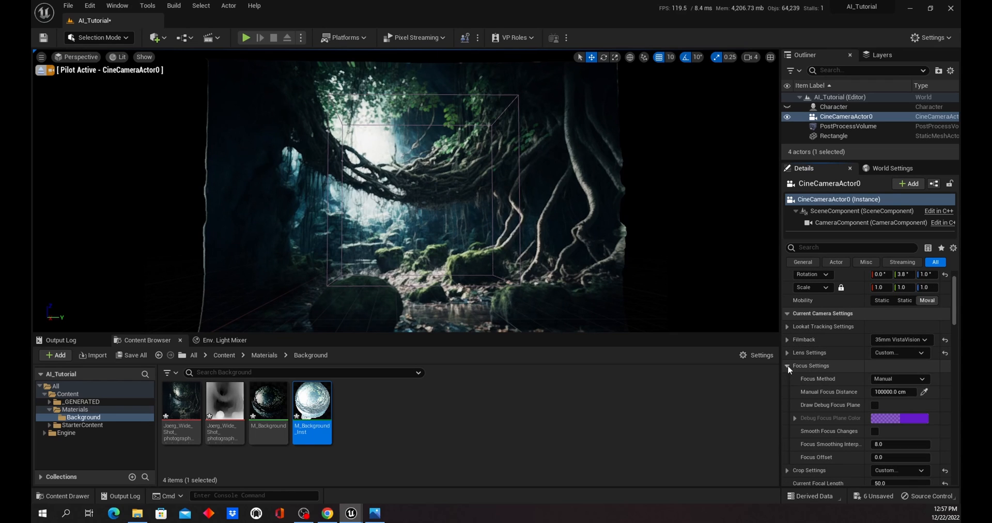
{"action": "left_click", "coordinate": [924, 391]}
{"action": "left_click", "coordinate": [585, 209]}
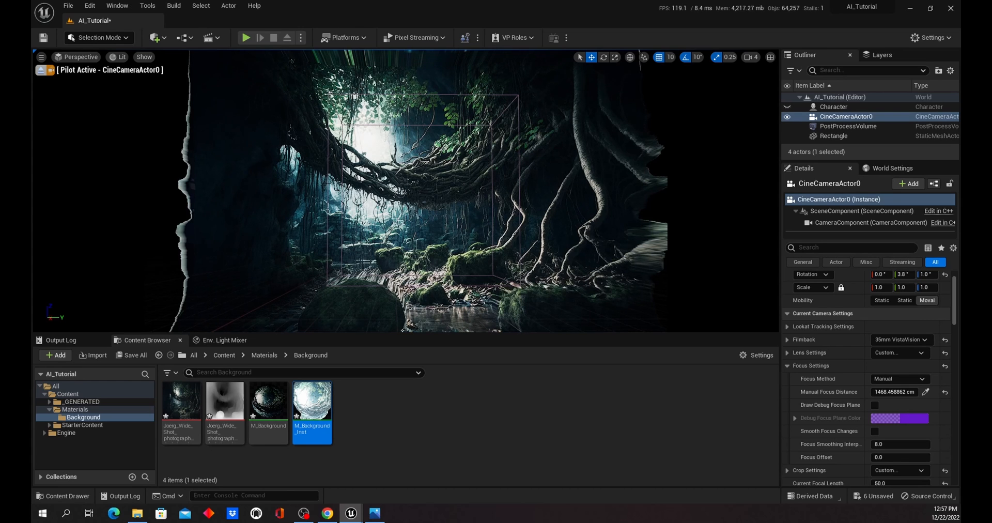
Step: Reframe the piloted CineCameraActor0 around the hanging roots and stream, turning it to about 4.6° pitch and 1.8° yaw
{"action": "scroll", "coordinate": [400, 202], "scroll_direction": "up", "scroll_amount": 2}
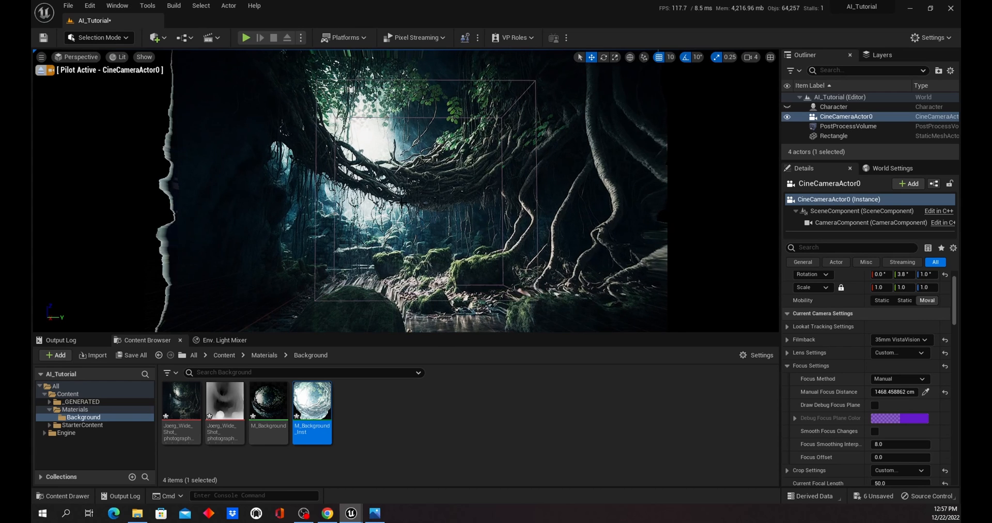
{"action": "middle_click_drag", "start_coordinate": [462, 209], "coordinate": [430, 235]}
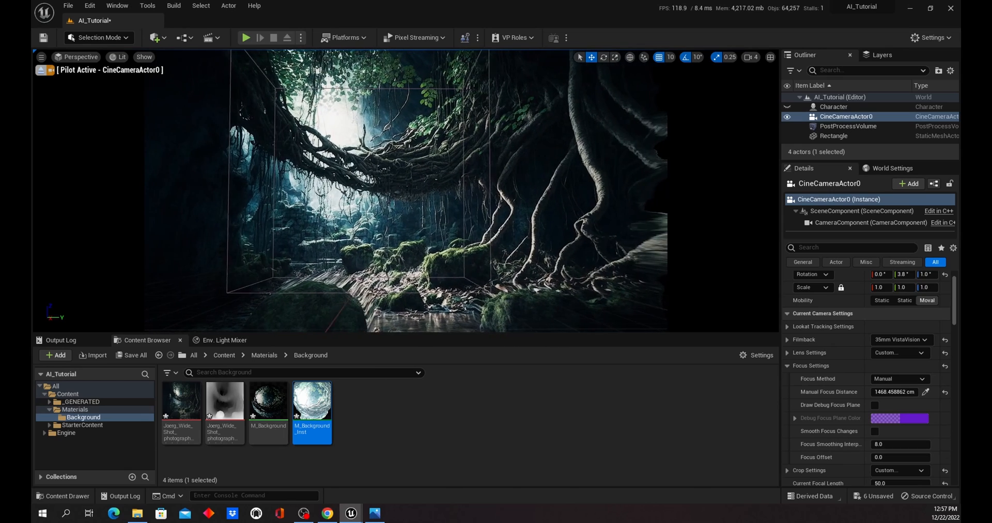
{"action": "scroll", "coordinate": [469, 218], "scroll_direction": "up", "scroll_amount": 1}
{"action": "right_click_drag", "start_coordinate": [468, 218], "coordinate": [476, 227]}
{"action": "middle_click_drag", "start_coordinate": [476, 227], "coordinate": [439, 230]}
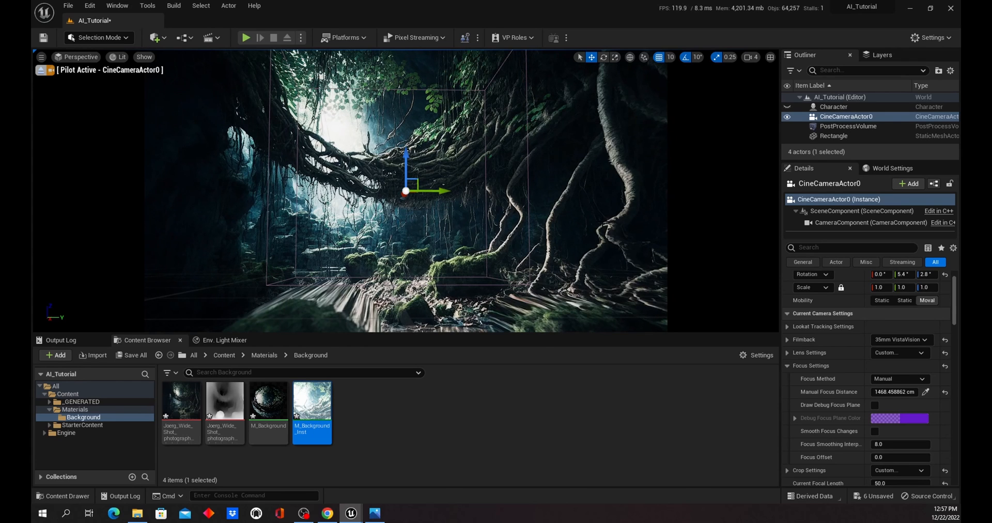
{"action": "scroll", "coordinate": [513, 211], "scroll_direction": "up", "scroll_amount": 3}
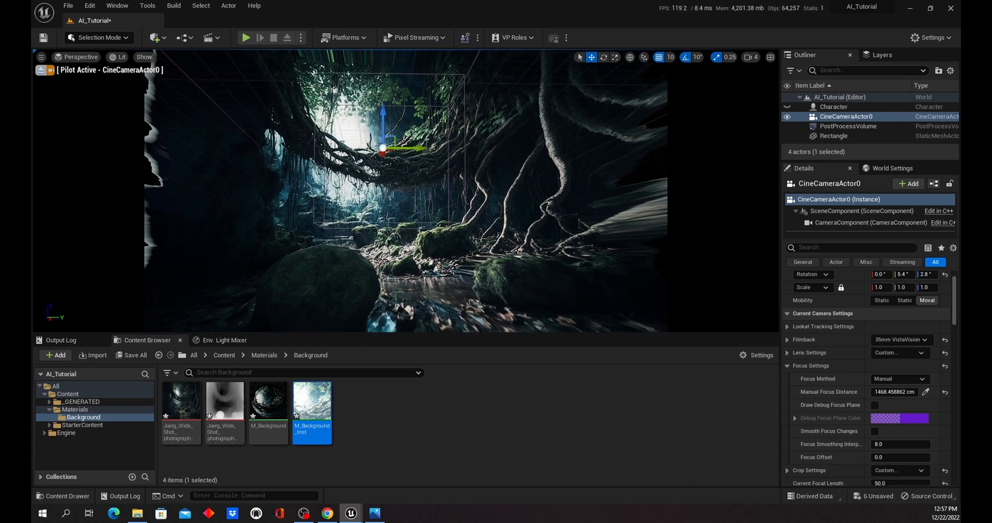
{"action": "scroll", "coordinate": [509, 208], "scroll_direction": "down", "scroll_amount": 4}
{"action": "right_click_drag", "start_coordinate": [503, 206], "coordinate": [500, 211]}
{"action": "scroll", "coordinate": [501, 205], "scroll_direction": "up", "scroll_amount": 3}
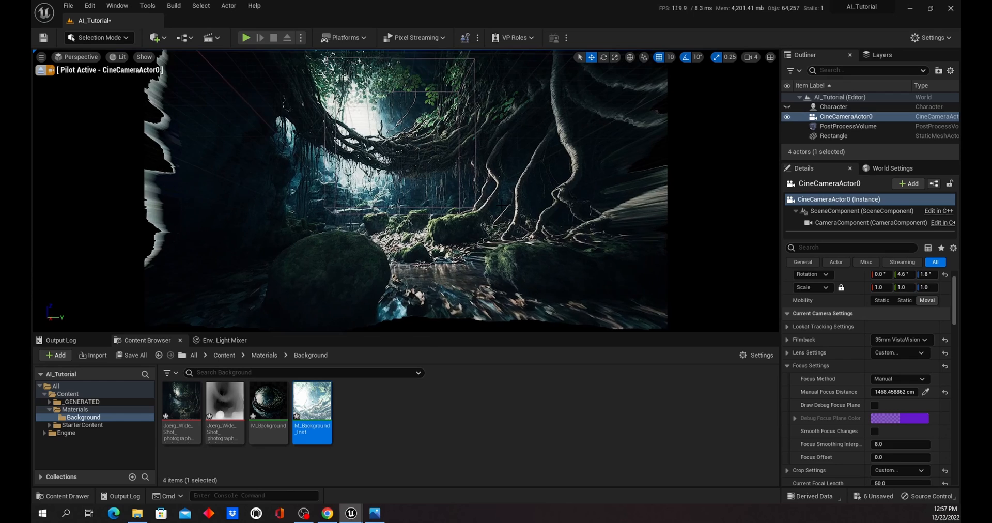
{"action": "middle_click_drag", "start_coordinate": [501, 206], "coordinate": [448, 219]}
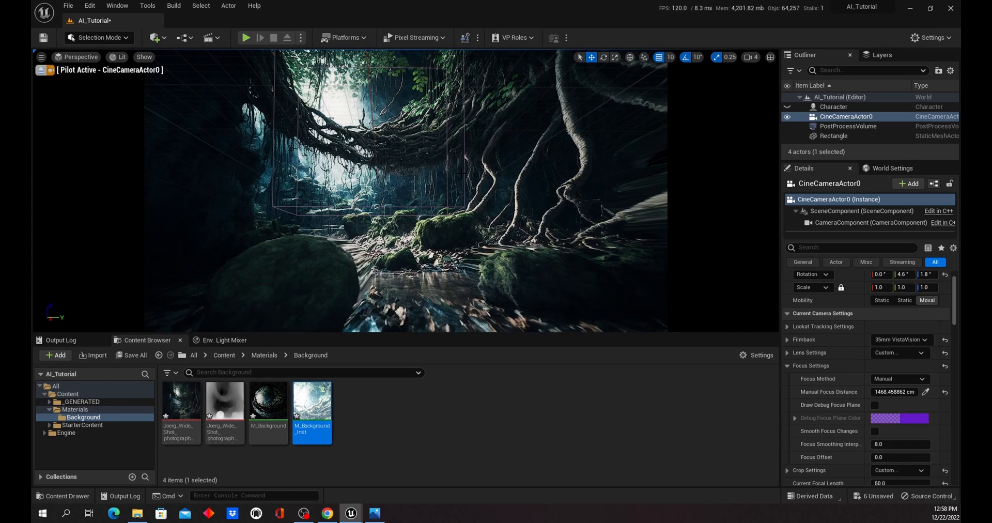
Step: Shift the piloted camera sideways and vertically and turn it to examine the parallax of the displaced jungle background
{"action": "middle_click_drag", "start_coordinate": [504, 177], "coordinate": [147, 160]}
{"action": "middle_click_drag", "start_coordinate": [354, 250], "coordinate": [404, 240]}
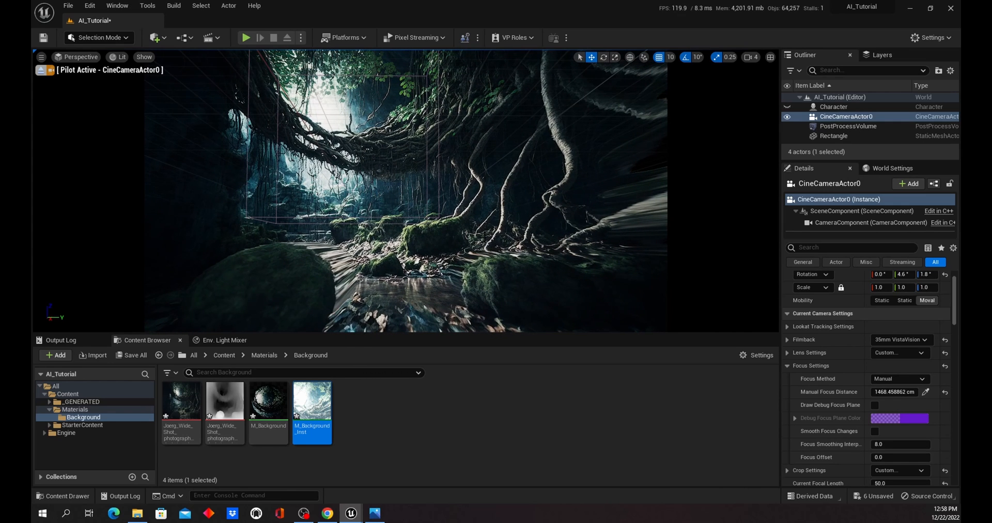
{"action": "middle_click_drag", "start_coordinate": [485, 235], "coordinate": [461, 258]}
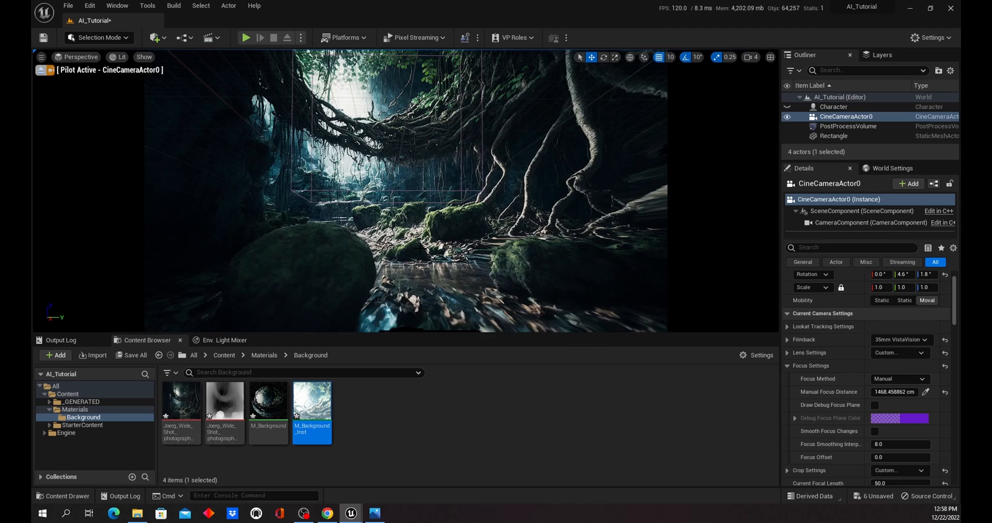
{"action": "middle_click_drag", "start_coordinate": [420, 248], "coordinate": [379, 219]}
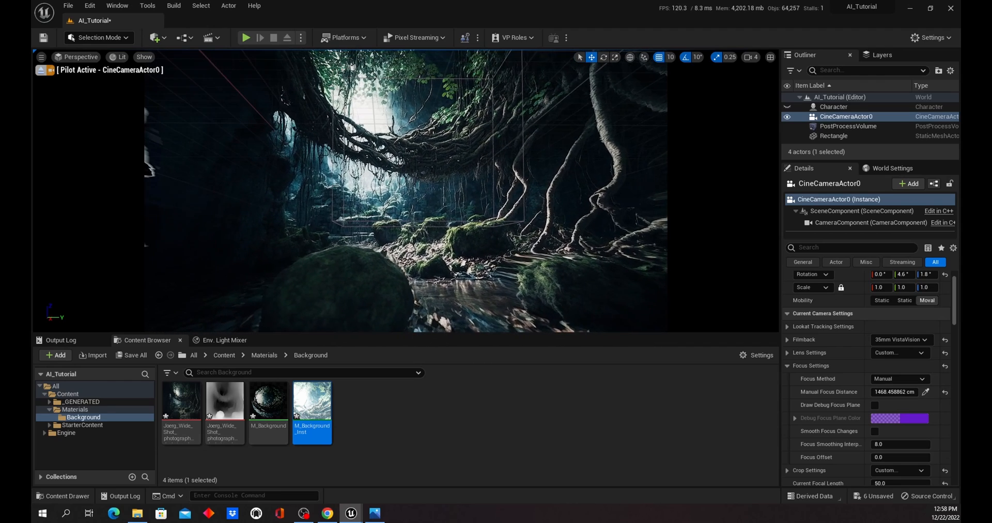
{"action": "middle_click_drag", "start_coordinate": [446, 269], "coordinate": [550, 260]}
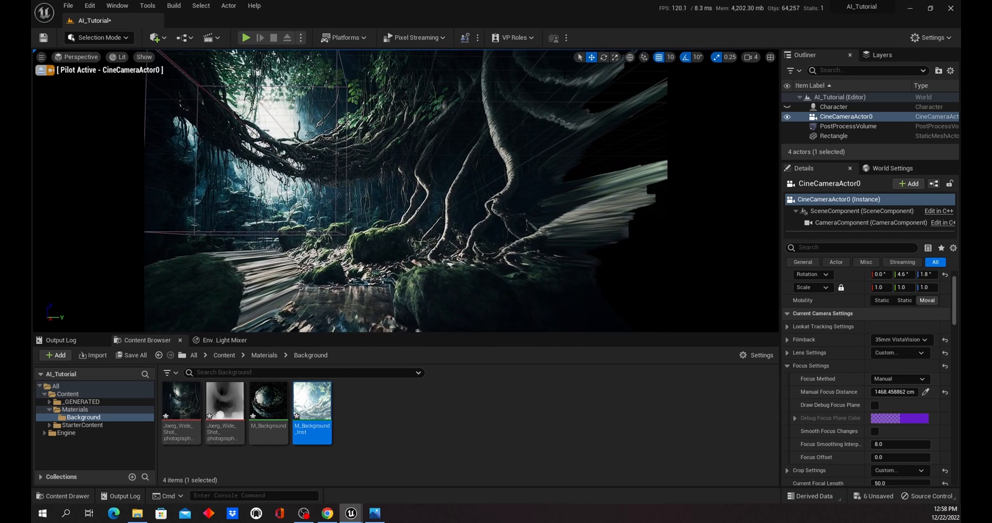
{"action": "right_click_drag", "start_coordinate": [491, 171], "coordinate": [460, 171]}
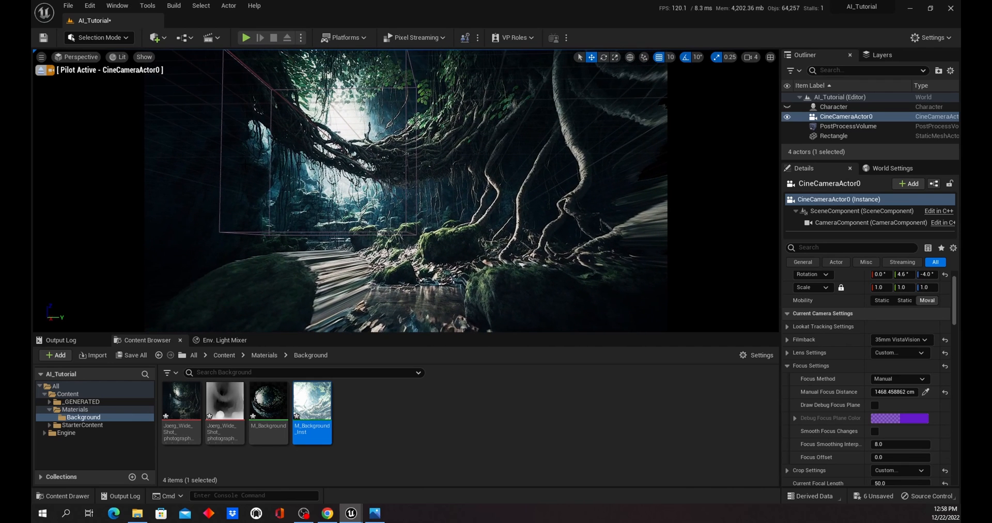
{"action": "middle_click_drag", "start_coordinate": [556, 197], "coordinate": [453, 197]}
Step: Fly the piloted camera forward, backward, sideways and up and down to examine the background's depth and stretched edges
{"action": "key", "text": "w"}
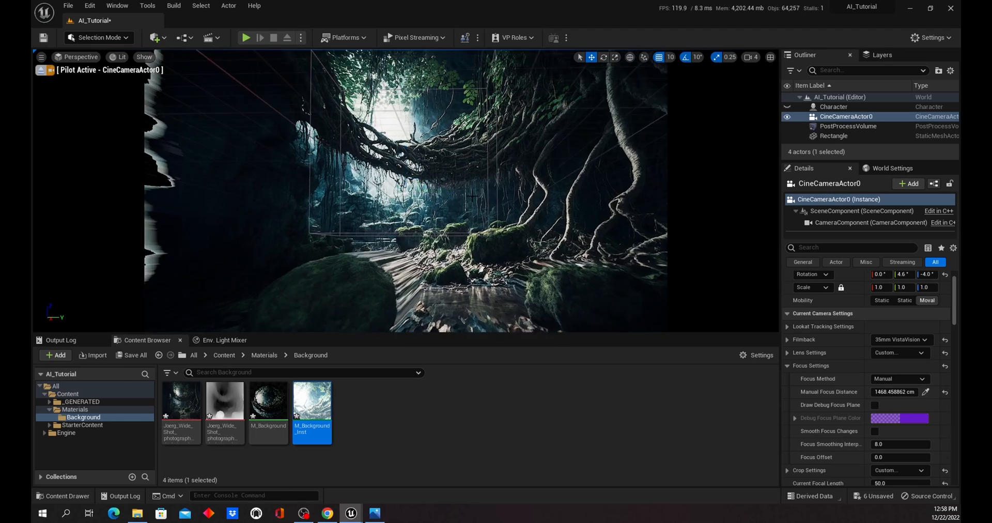
{"action": "key", "text": "d"}
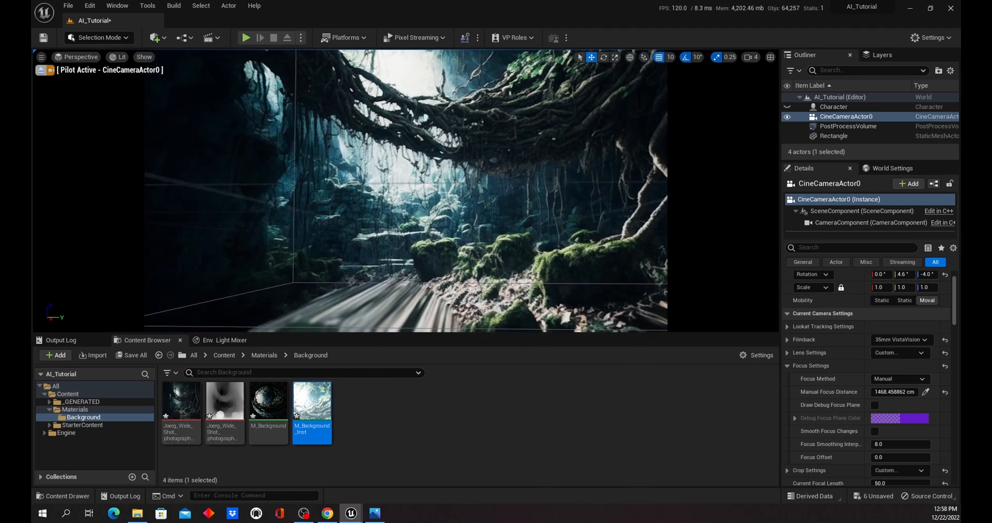
{"action": "key", "text": "s"}
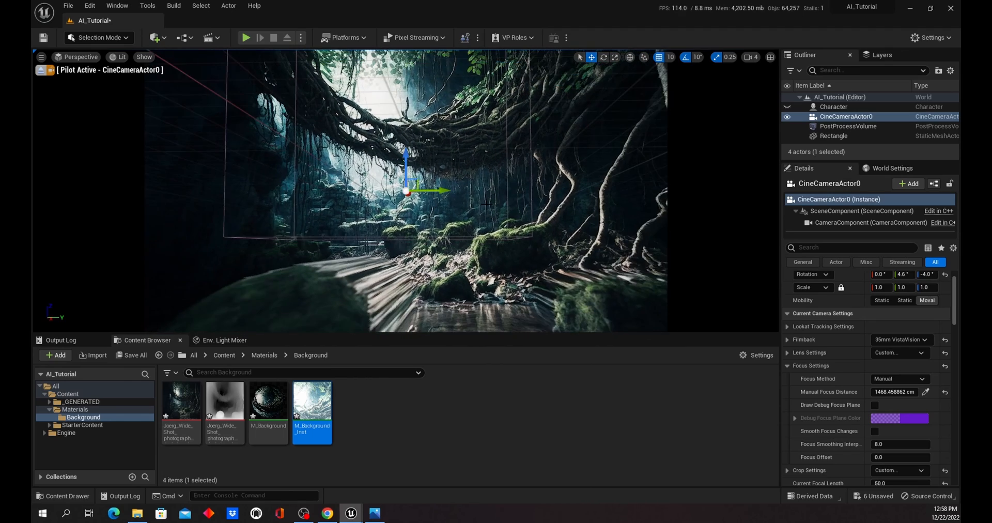
{"action": "key", "text": "q"}
{"action": "key", "text": "a"}
{"action": "key", "text": "s"}
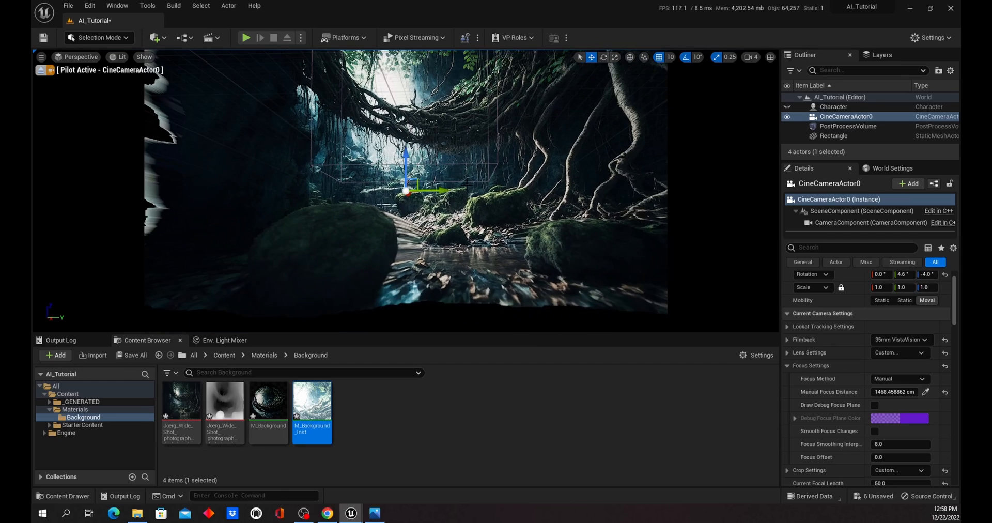
{"action": "key", "text": "a"}
{"action": "key", "text": "e"}
{"action": "key", "text": "d"}
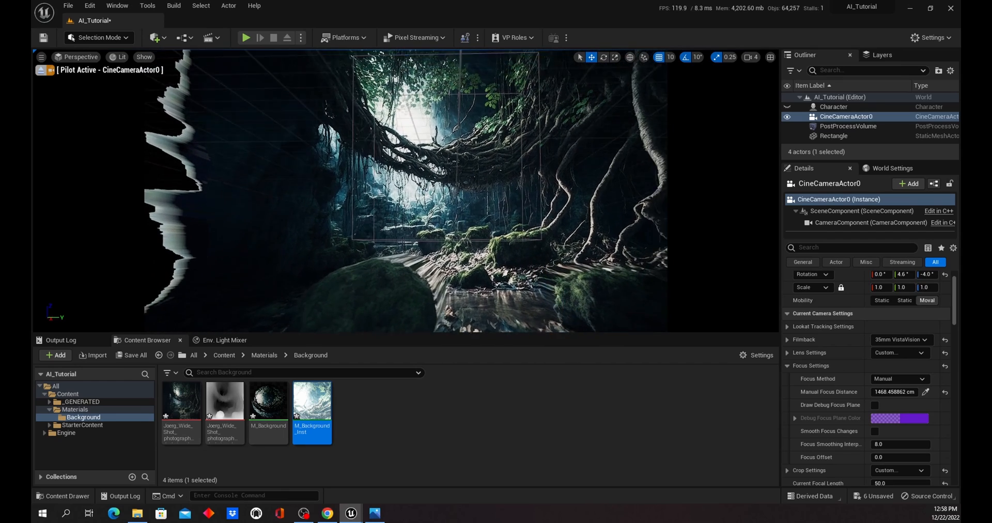
{"action": "key", "text": "e"}
{"action": "right_click_drag", "start_coordinate": [405, 191], "coordinate": [425, 193]}
{"action": "key", "text": "a"}
{"action": "key", "text": "d"}
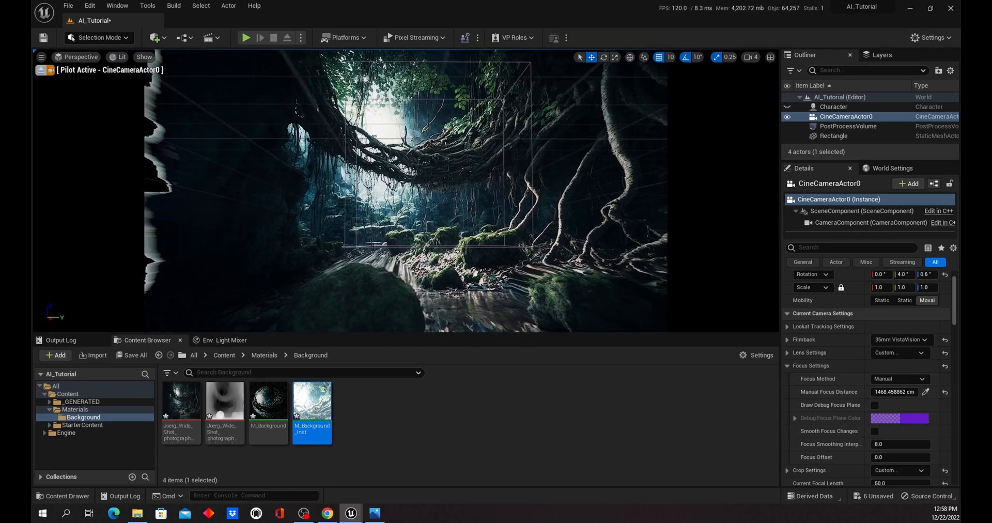
{"action": "key", "text": "a"}
{"action": "key", "text": "d"}
{"action": "key", "text": "a"}
{"action": "key", "text": "a"}
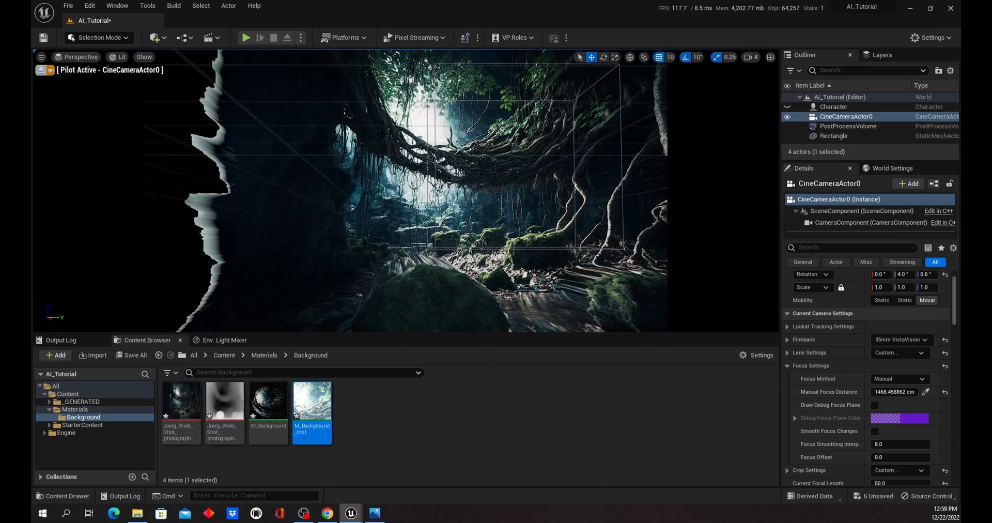
{"action": "key", "text": "d"}
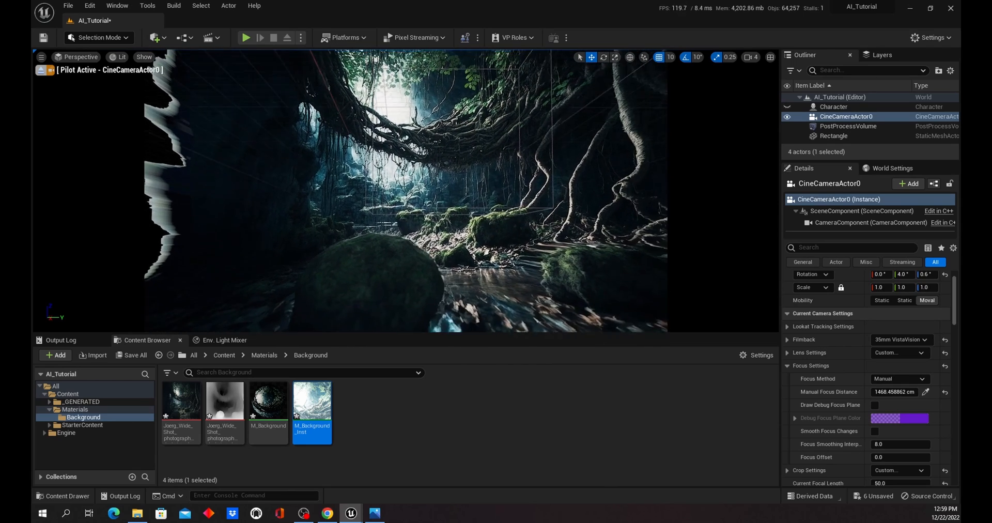
Step: Position the piloted CineCameraActor0 with the foreground boulder and stream in frame, at about 4.8° pitch and -2.4° yaw
{"action": "right_click_drag", "start_coordinate": [424, 194], "coordinate": [421, 183]}
{"action": "key", "text": "a"}
{"action": "key", "text": "s"}
{"action": "key", "text": "a"}
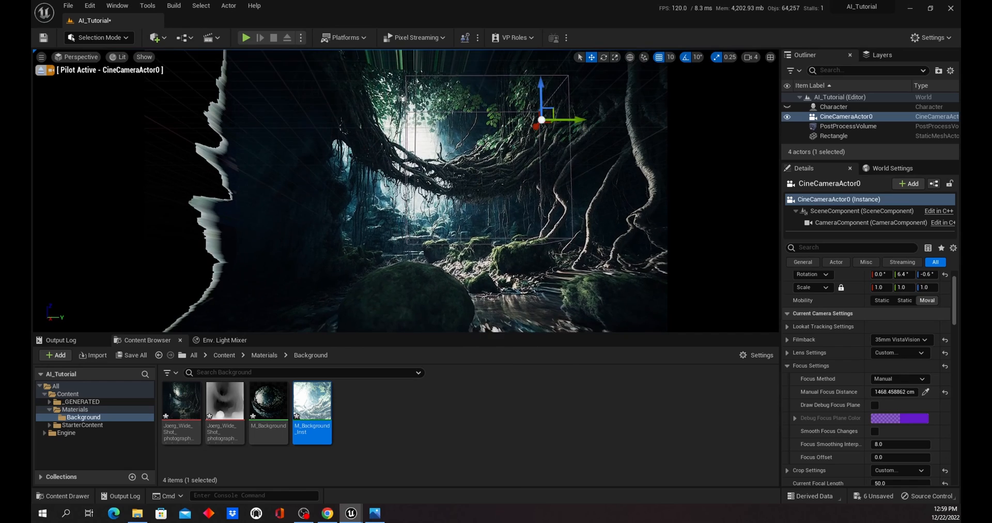
{"action": "key", "text": "w"}
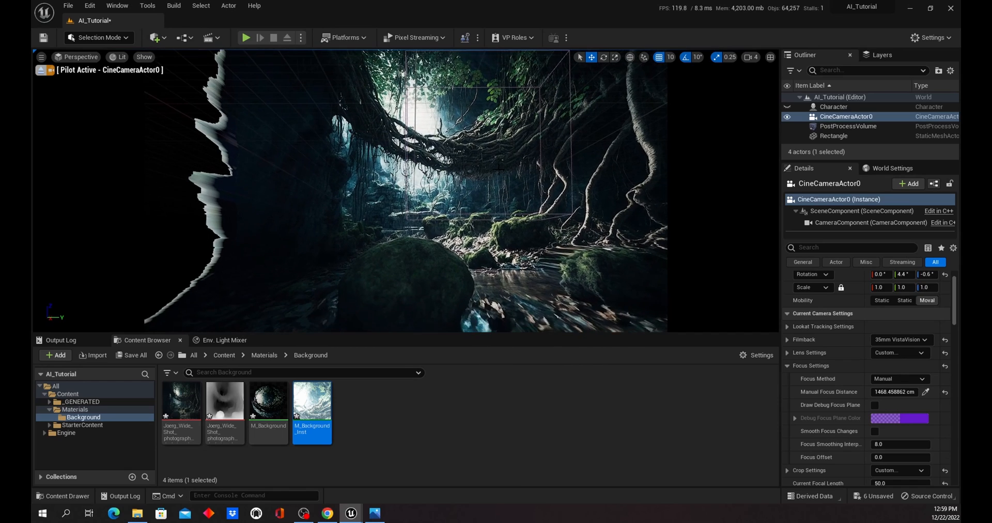
{"action": "key", "text": "d"}
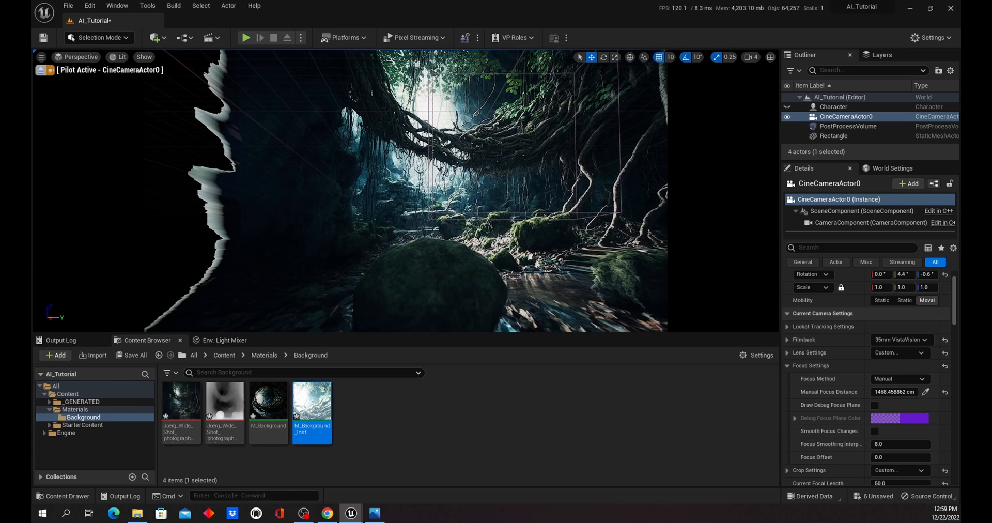
{"action": "right_click_drag", "start_coordinate": [534, 174], "coordinate": [540, 173]}
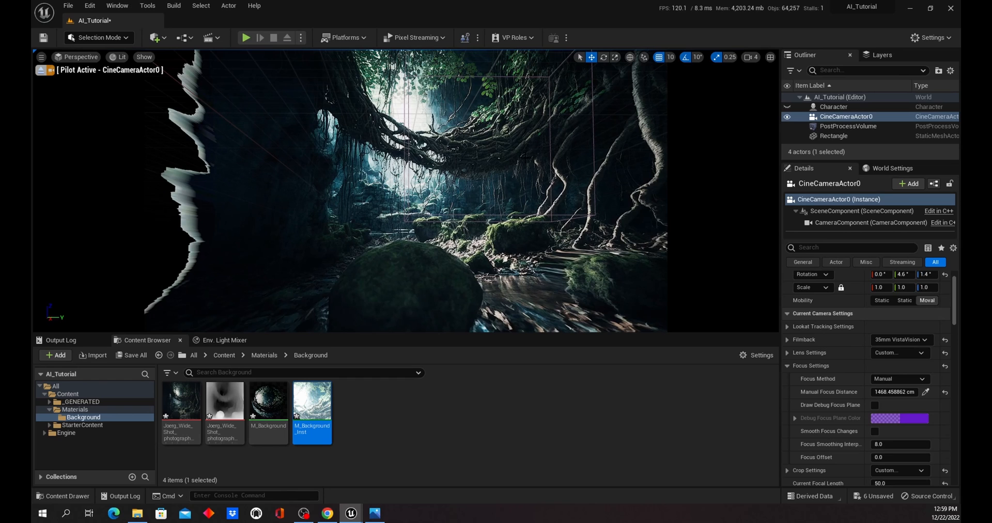
{"action": "right_click_drag", "start_coordinate": [532, 167], "coordinate": [518, 167]}
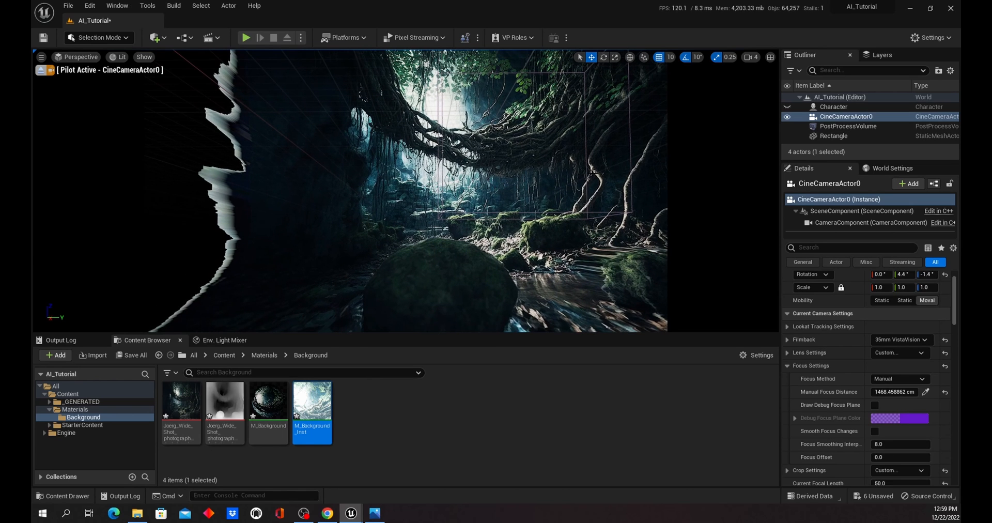
{"action": "middle_click_drag", "start_coordinate": [526, 201], "coordinate": [550, 202]}
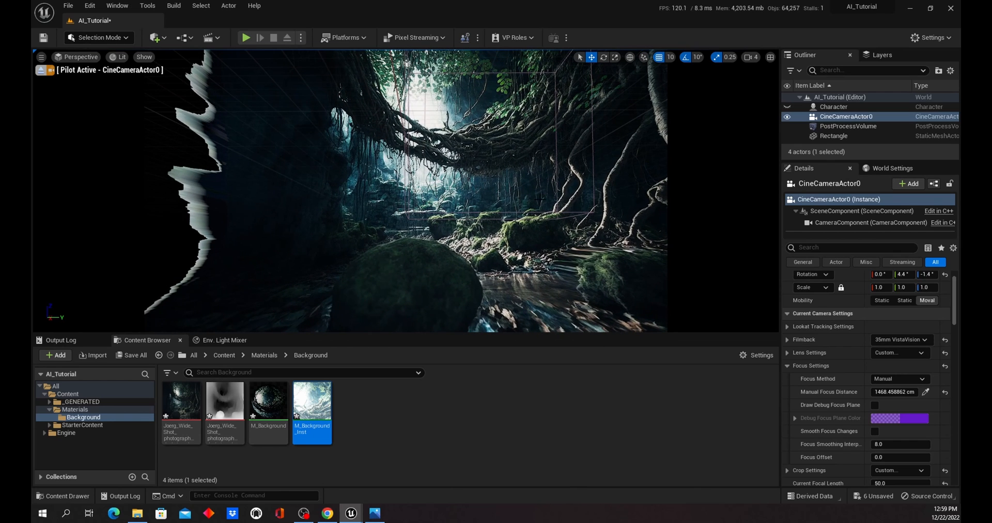
{"action": "middle_click_drag", "start_coordinate": [533, 199], "coordinate": [560, 202]}
{"action": "mouse_move", "coordinate": [532, 199]}
{"action": "right_mouse_down"}
{"action": "mouse_move", "coordinate": [524, 195]}
{"action": "mouse_move", "coordinate": [534, 201]}
{"action": "right_mouse_up"}
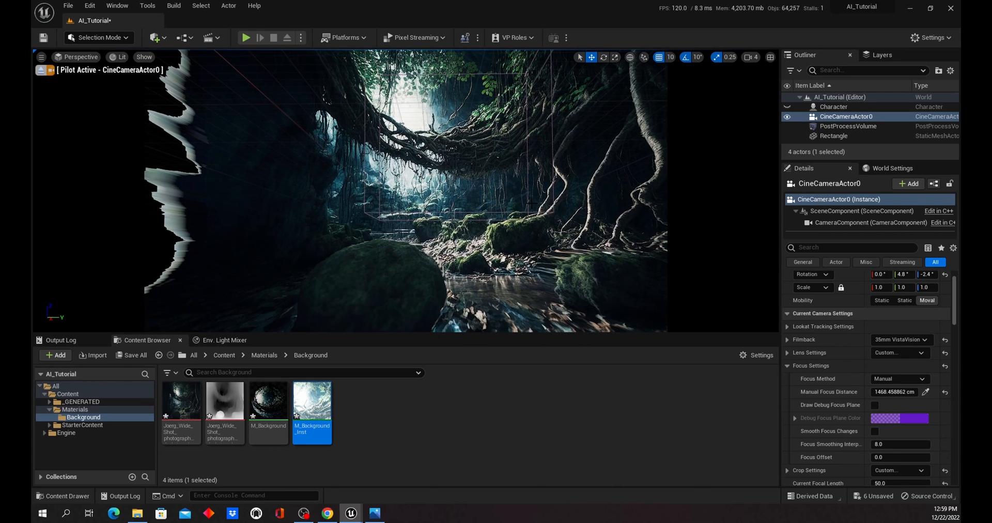
Step: Create a folder named Foreground inside the Materials folder
{"action": "left_click", "coordinate": [266, 356]}
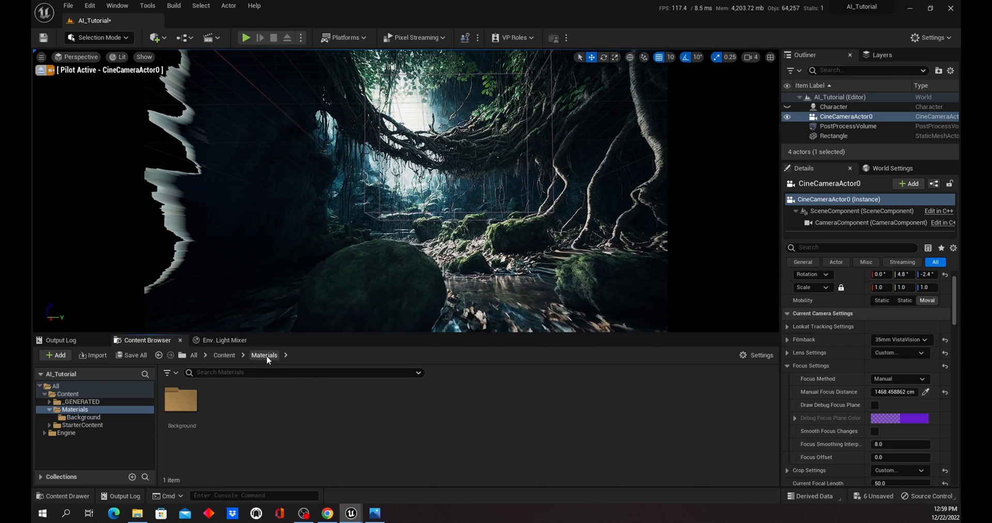
{"action": "right_click", "coordinate": [244, 411]}
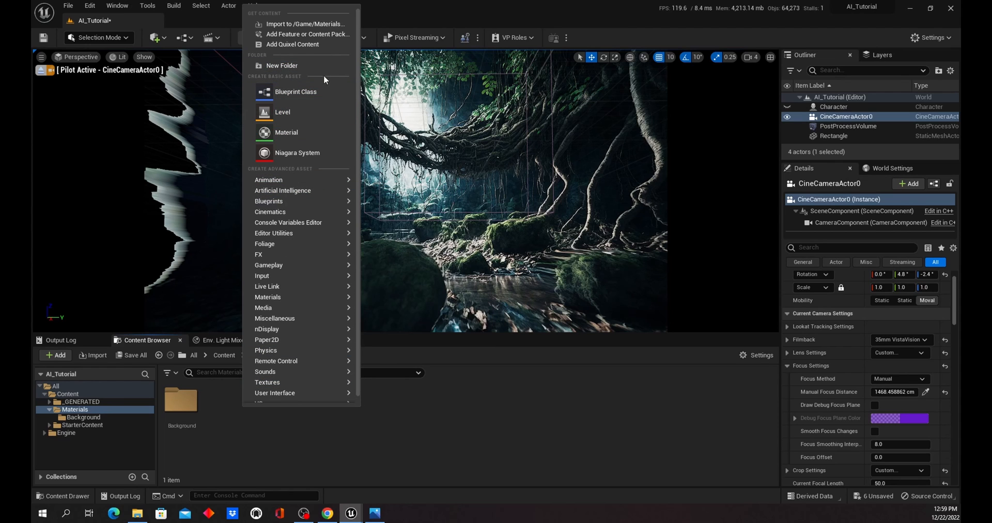
{"action": "left_click", "coordinate": [305, 66]}
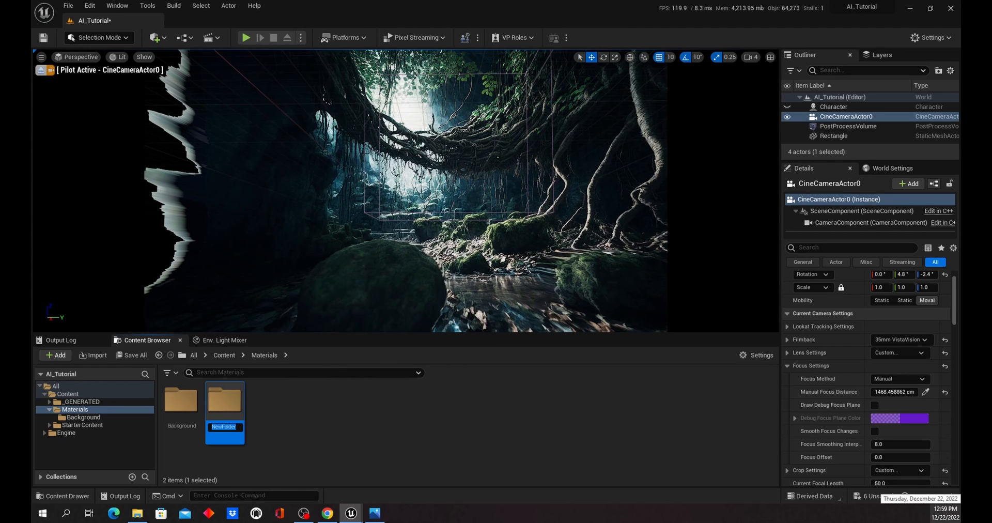
{"action": "type", "text": "Foreground"}
{"action": "key", "text": "Return"}
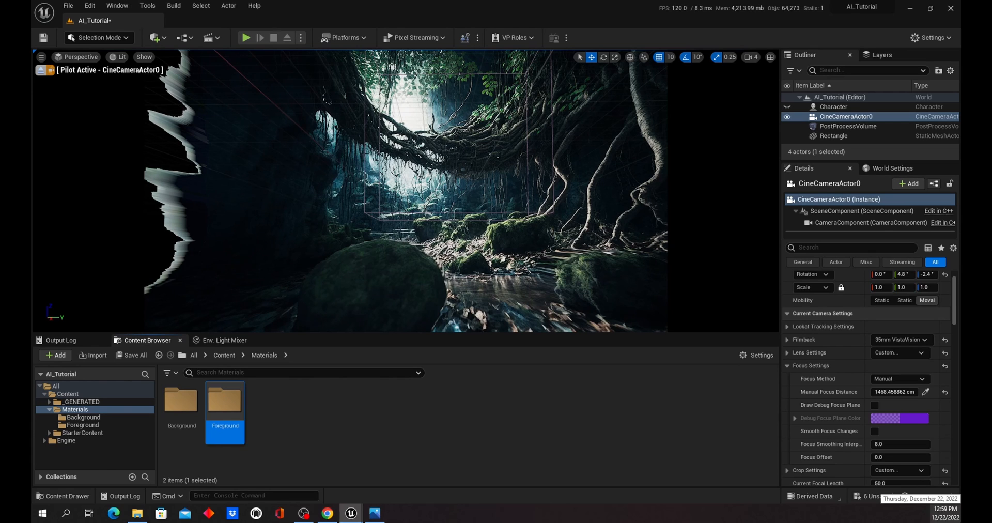
Step: Create a new material named M_Foreground inside the Foreground folder
{"action": "double_click", "coordinate": [239, 414]}
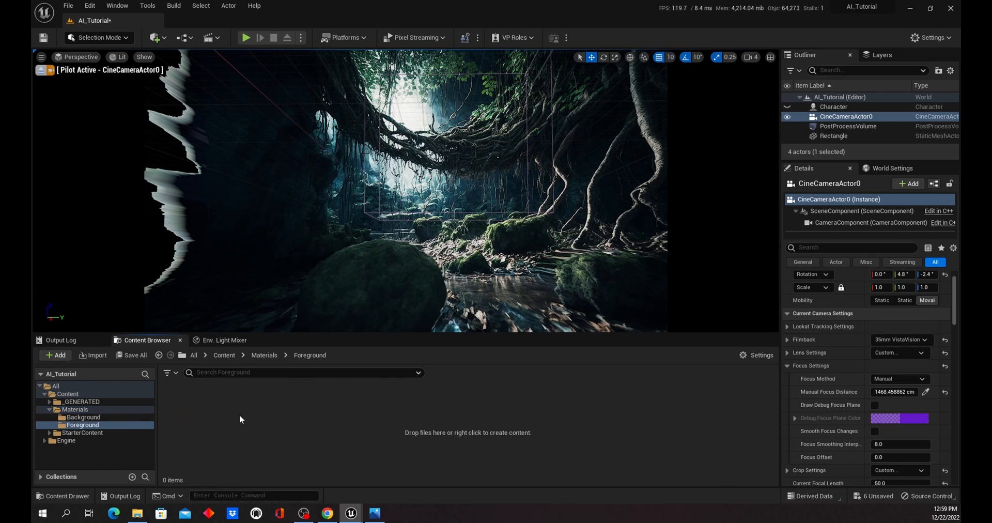
{"action": "right_click", "coordinate": [231, 420]}
{"action": "mouse_move", "coordinate": [310, 331]}
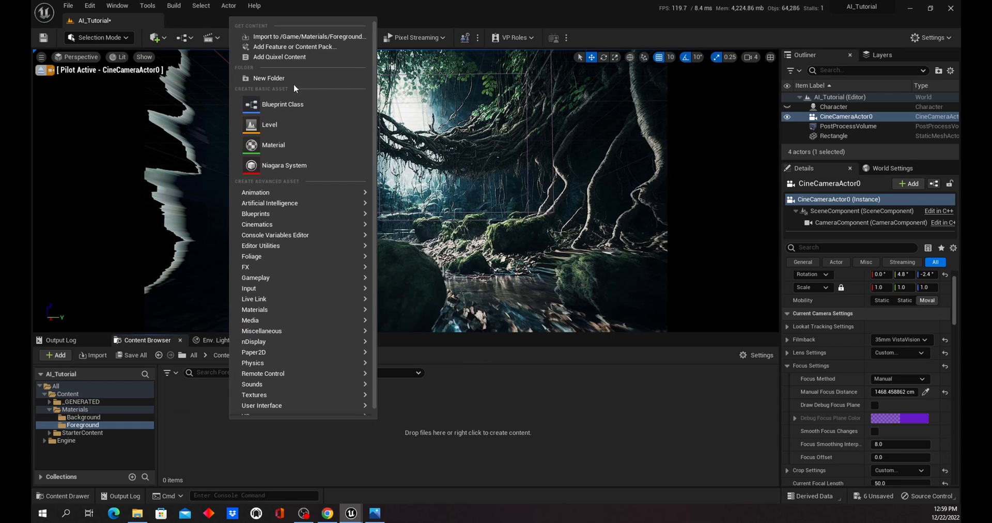
{"action": "left_click", "coordinate": [293, 147]}
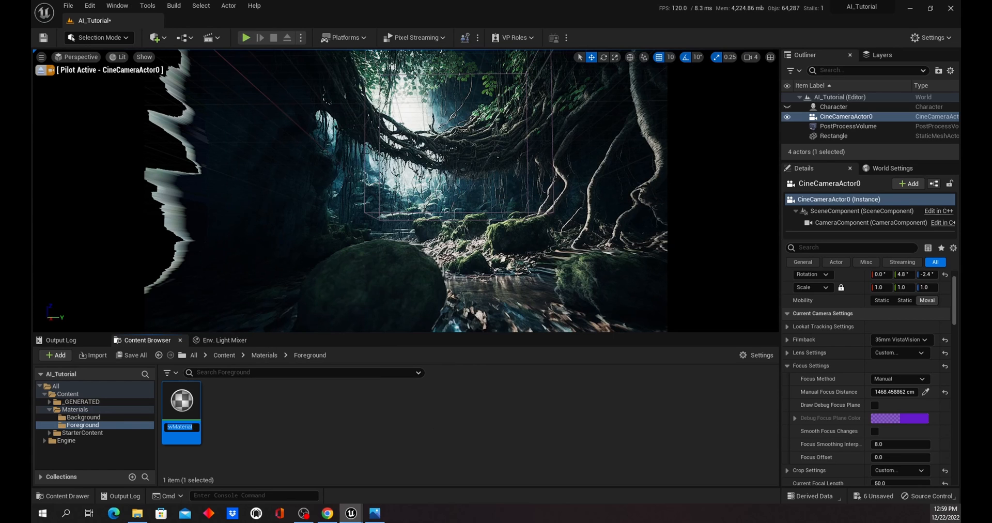
{"action": "type", "text": "M_"}
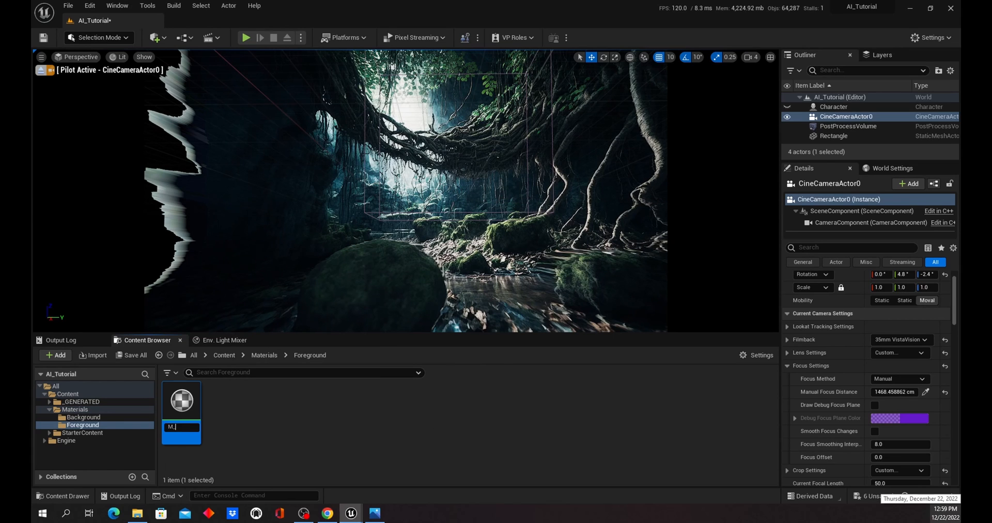
{"action": "type", "text": "For"}
{"action": "type", "text": "eground"}
{"action": "key", "text": "Return"}
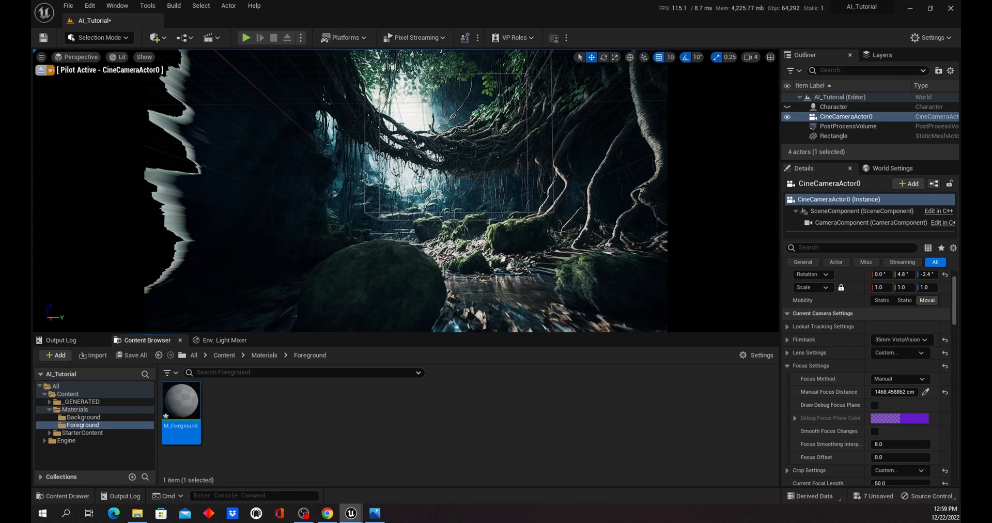
Step: Import the color-adjusted jungle image, its depth map and the MASK_INVERSE-3 mask into the Foreground folder
{"action": "left_click", "coordinate": [137, 513]}
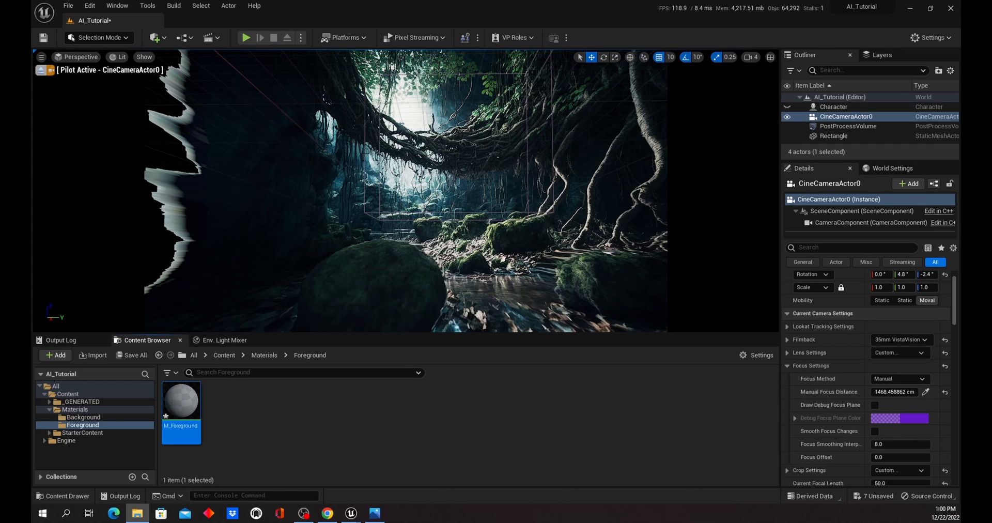
{"action": "left_click_drag", "start_coordinate": [337, 421], "coordinate": [339, 420]}
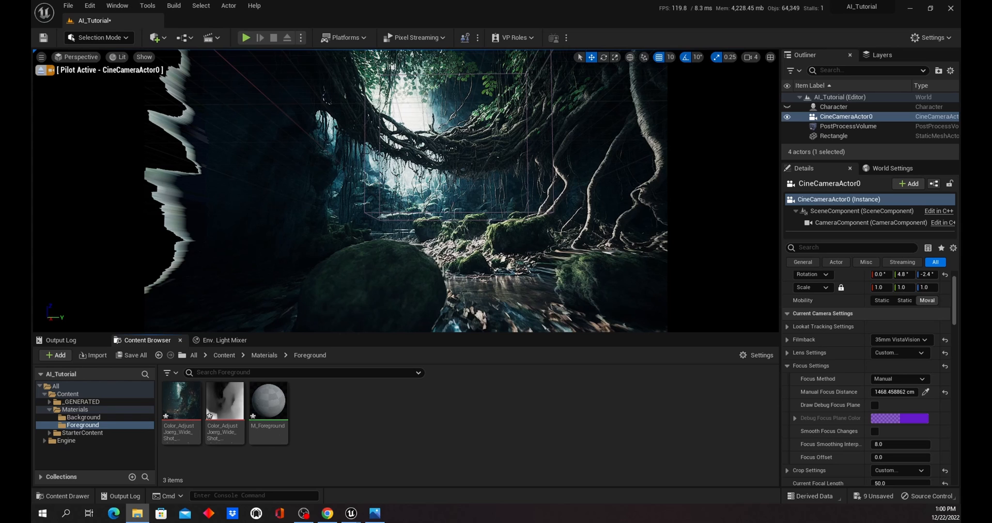
{"action": "left_click", "coordinate": [374, 513]}
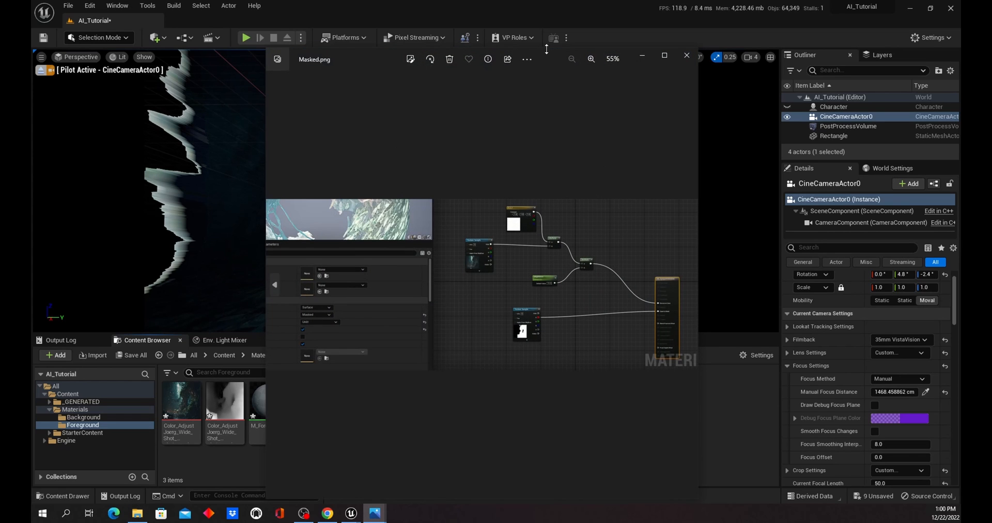
{"action": "left_click_drag", "start_coordinate": [547, 55], "coordinate": [960, 99]}
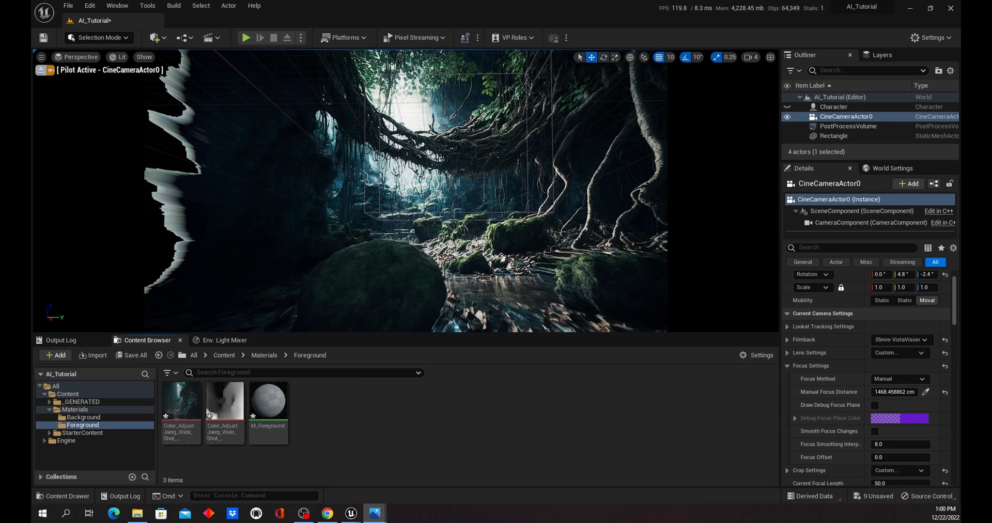
{"action": "left_click", "coordinate": [137, 513]}
{"action": "left_click_drag", "start_coordinate": [960, 457], "coordinate": [367, 417]}
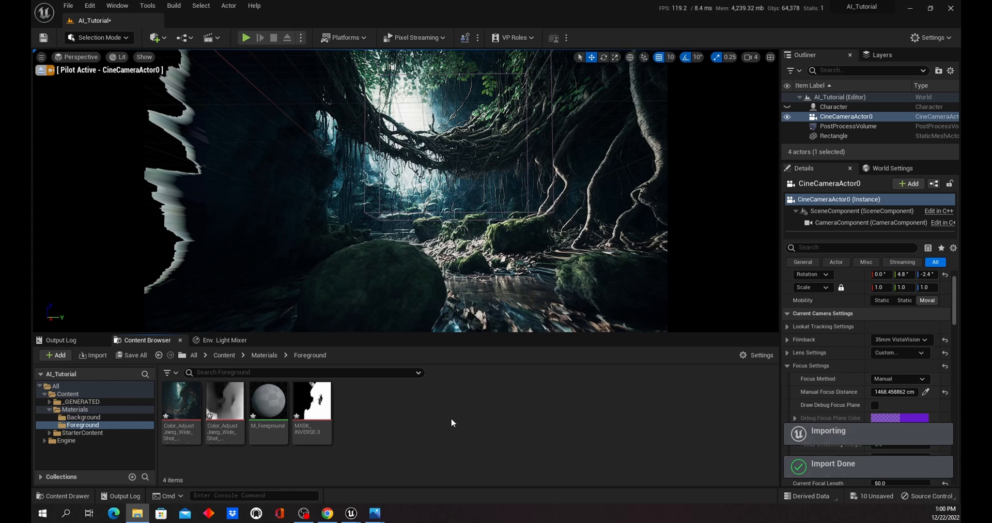
{"action": "mouse_move", "coordinate": [332, 406]}
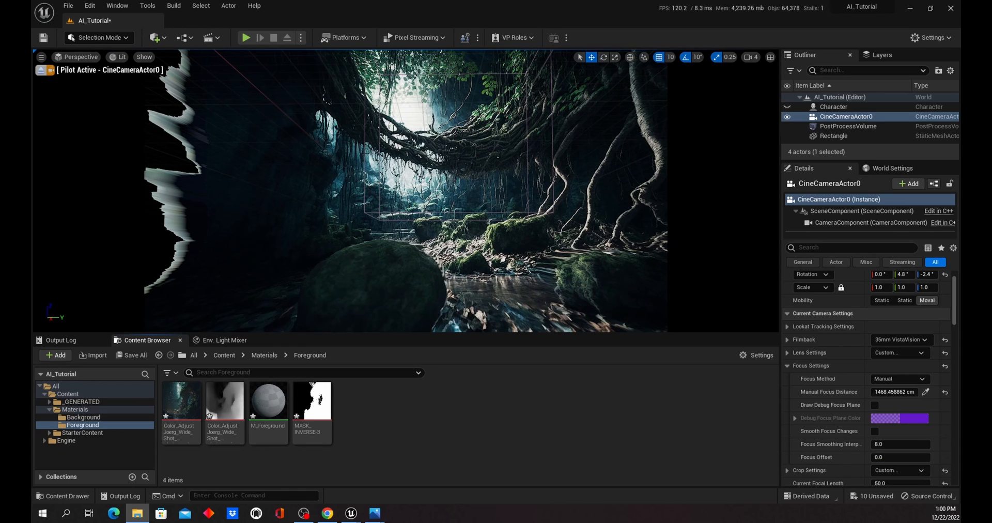
Step: Open the M_Foreground material and set its shading model to Unlit and its blend mode to Masked
{"action": "key", "text": "alt+Tab"}
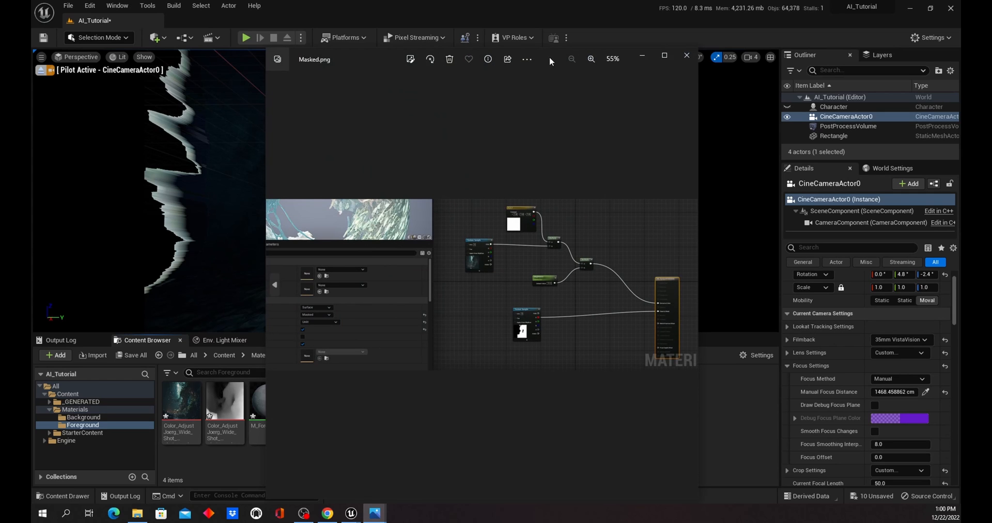
{"action": "key", "text": "alt+Tab"}
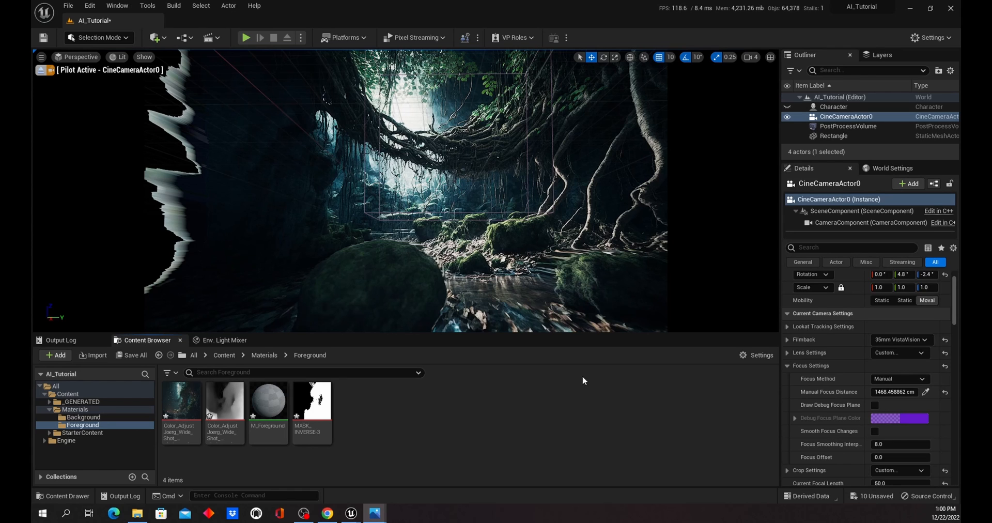
{"action": "left_click", "coordinate": [266, 398]}
{"action": "double_click", "coordinate": [265, 398]}
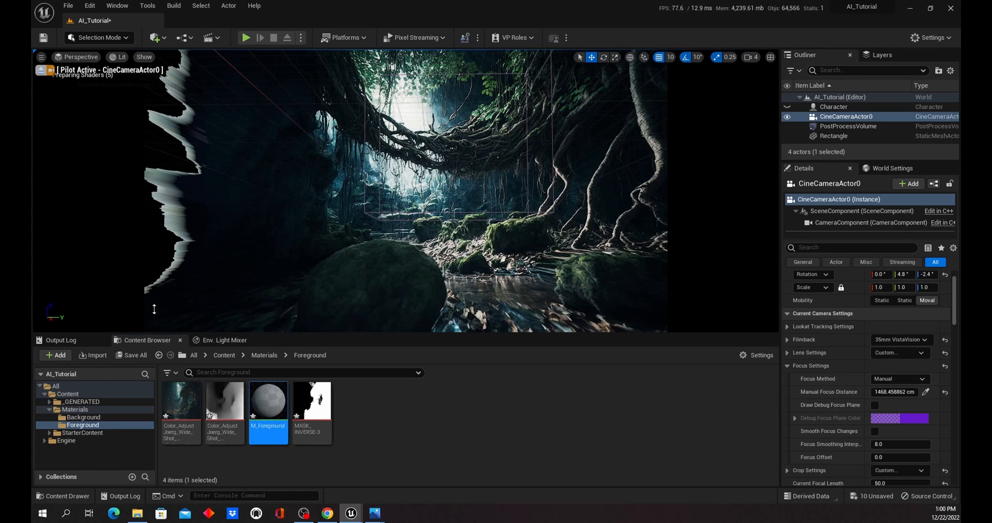
{"action": "left_click_drag", "start_coordinate": [573, 96], "coordinate": [563, 96]}
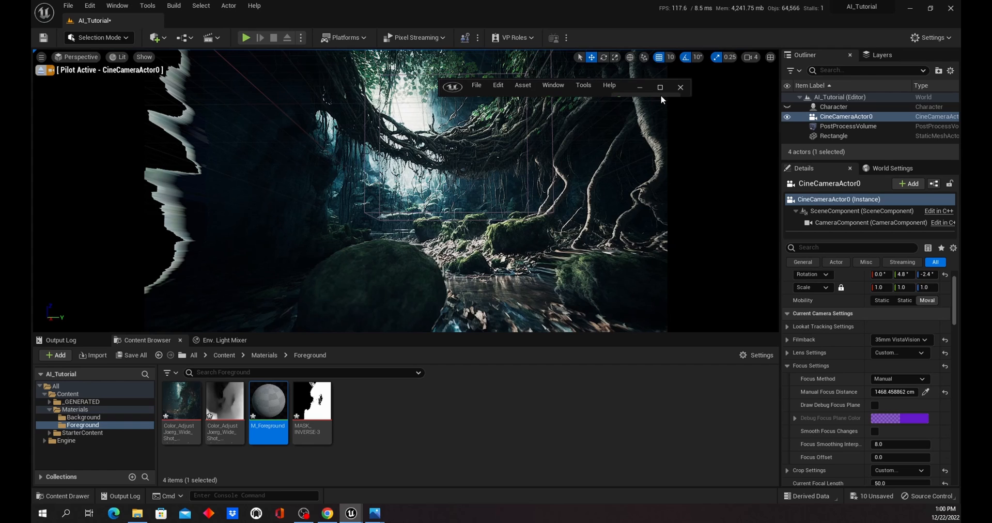
{"action": "left_click", "coordinate": [661, 90]}
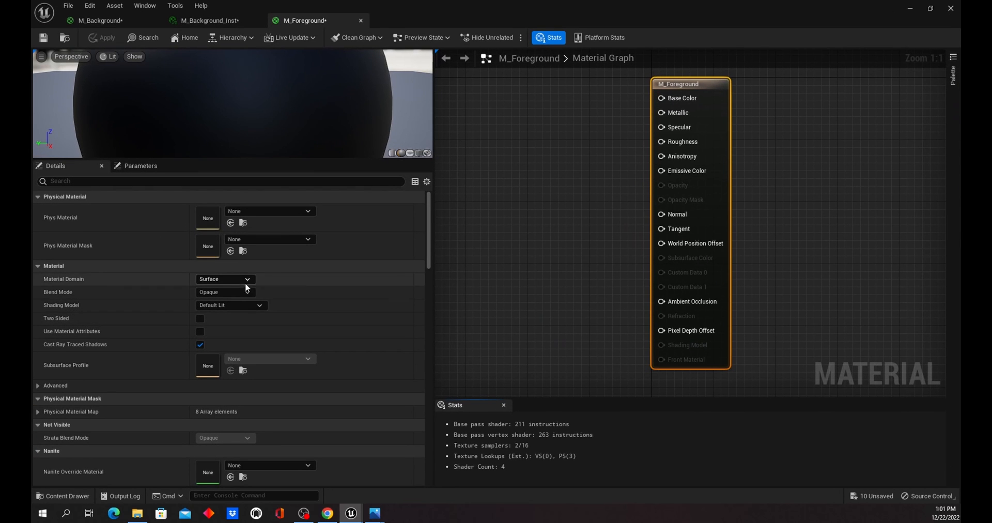
{"action": "left_click", "coordinate": [253, 304]}
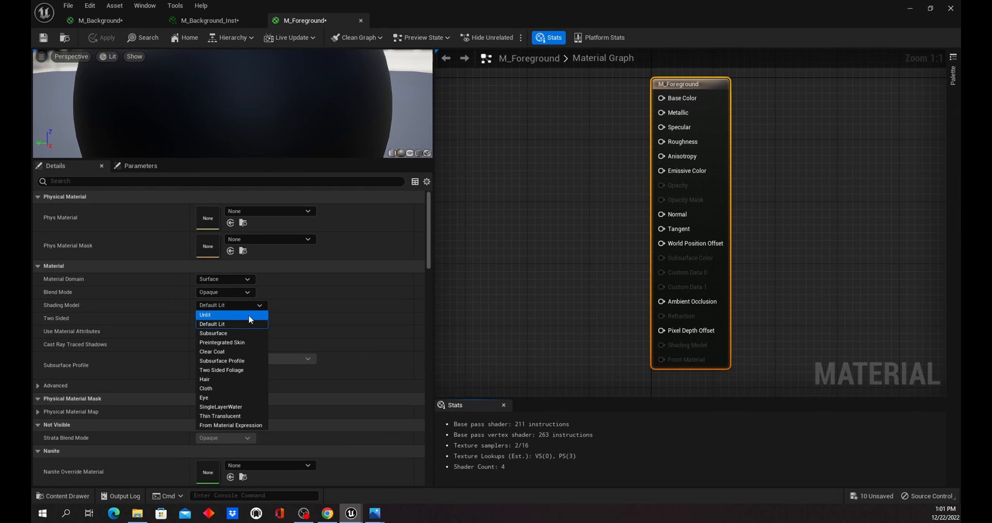
{"action": "left_click", "coordinate": [249, 314]}
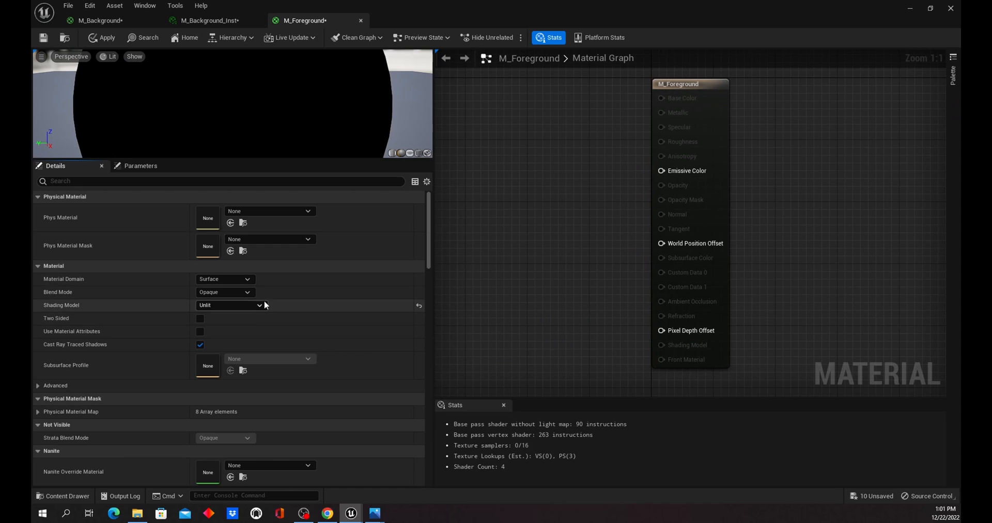
{"action": "left_click", "coordinate": [249, 293]}
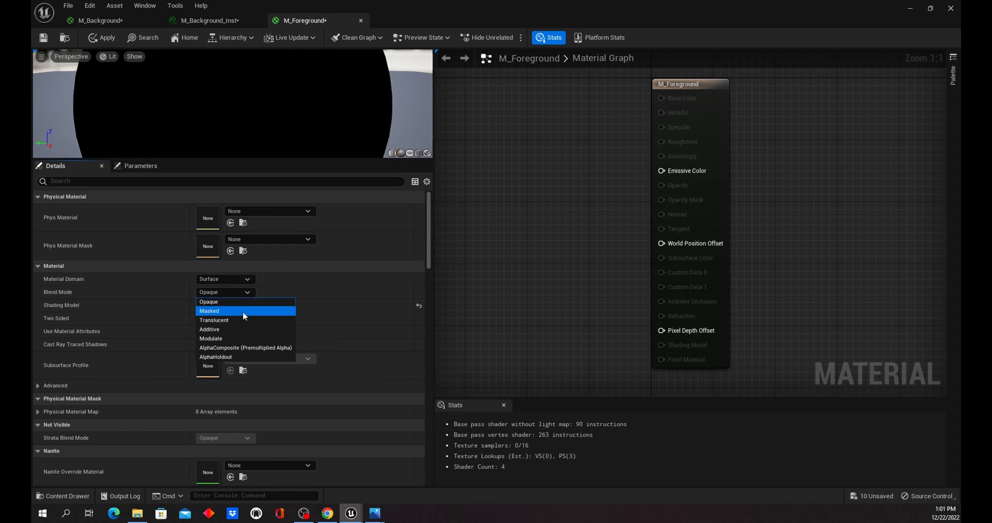
{"action": "left_click", "coordinate": [242, 311]}
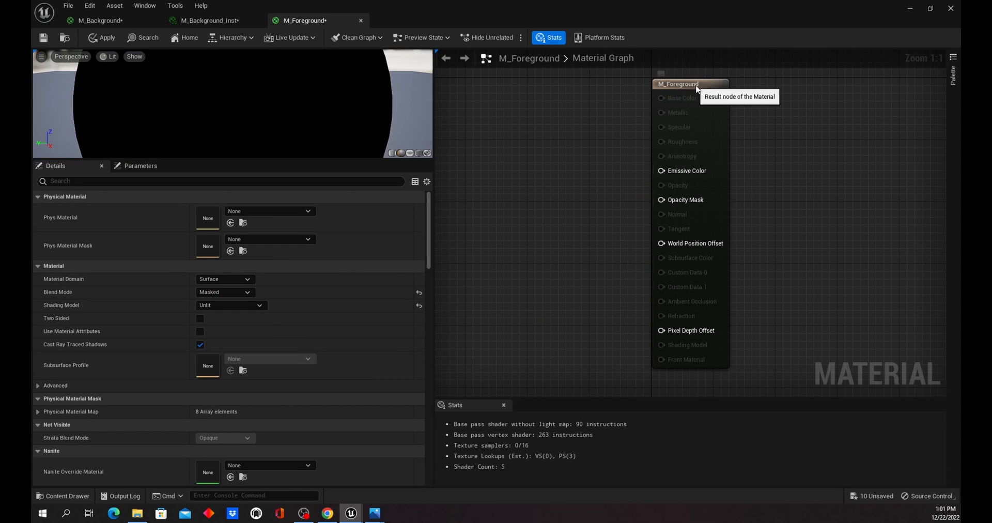
Step: Add the jungle color, depth map and MASK_INVERSE-3 textures to the M_Foreground graph as texture samples
{"action": "left_click_drag", "start_coordinate": [707, 94], "coordinate": [824, 110]}
{"action": "left_click_drag", "start_coordinate": [797, 18], "coordinate": [32, 217]}
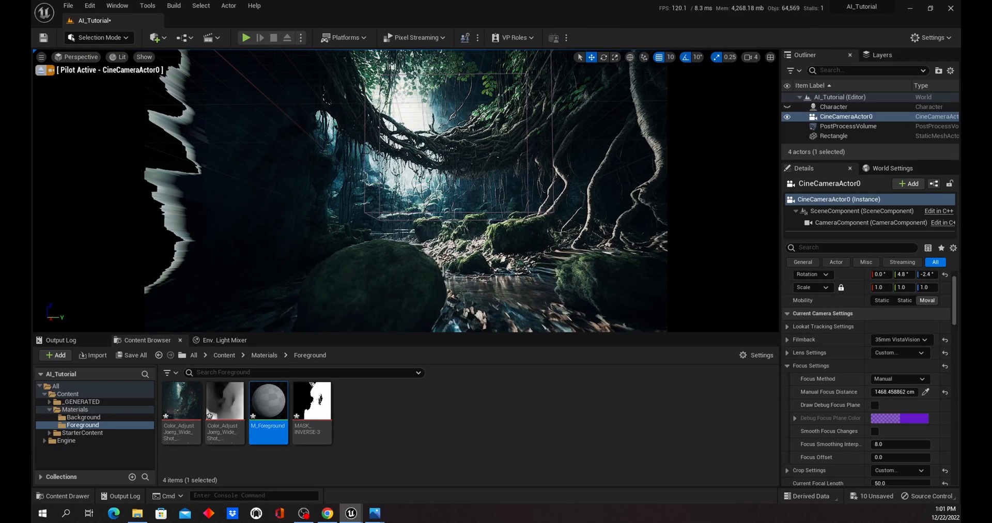
{"action": "left_click", "coordinate": [171, 396]}
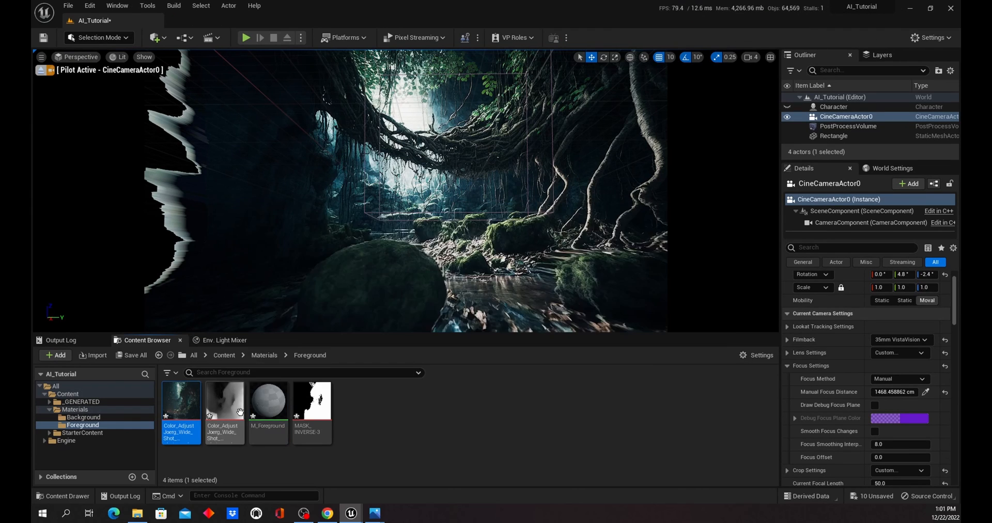
{"action": "left_click", "coordinate": [226, 410], "text": "ctrl"}
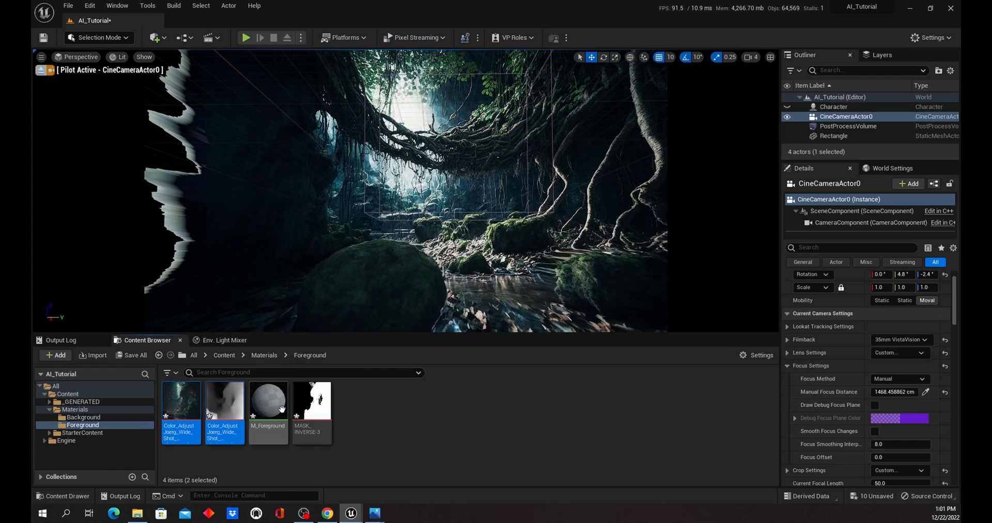
{"action": "left_click", "coordinate": [312, 393], "text": "ctrl"}
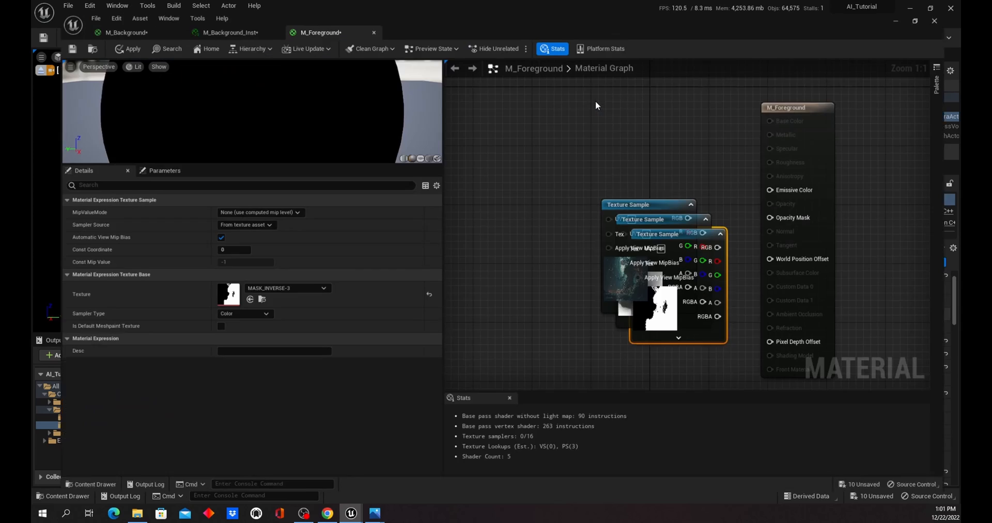
Step: Spread out the three overlapping texture sample nodes, with color above depth and the mask nearer the result node
{"action": "left_click_drag", "start_coordinate": [664, 205], "coordinate": [559, 107]}
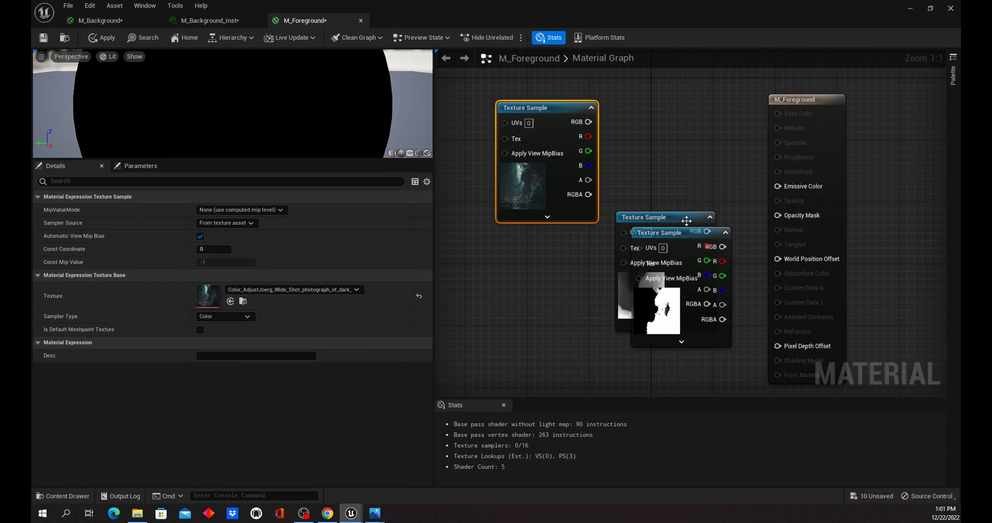
{"action": "left_click_drag", "start_coordinate": [687, 220], "coordinate": [559, 250]}
{"action": "left_click", "coordinate": [667, 235]}
{"action": "left_click_drag", "start_coordinate": [666, 235], "coordinate": [667, 184]}
Step: Convert the jungle color texture sample to a parameter named Color
{"action": "right_click", "coordinate": [551, 108]}
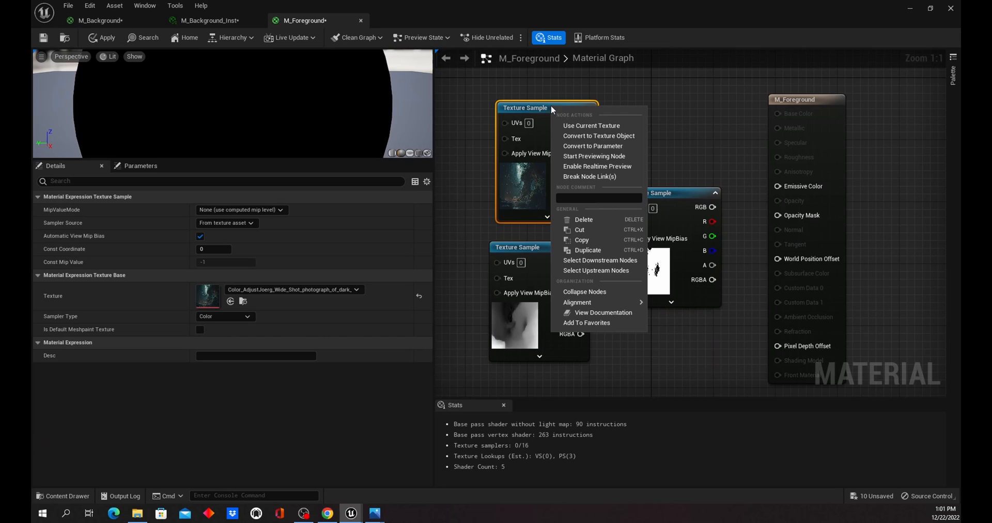
{"action": "left_click", "coordinate": [625, 147]}
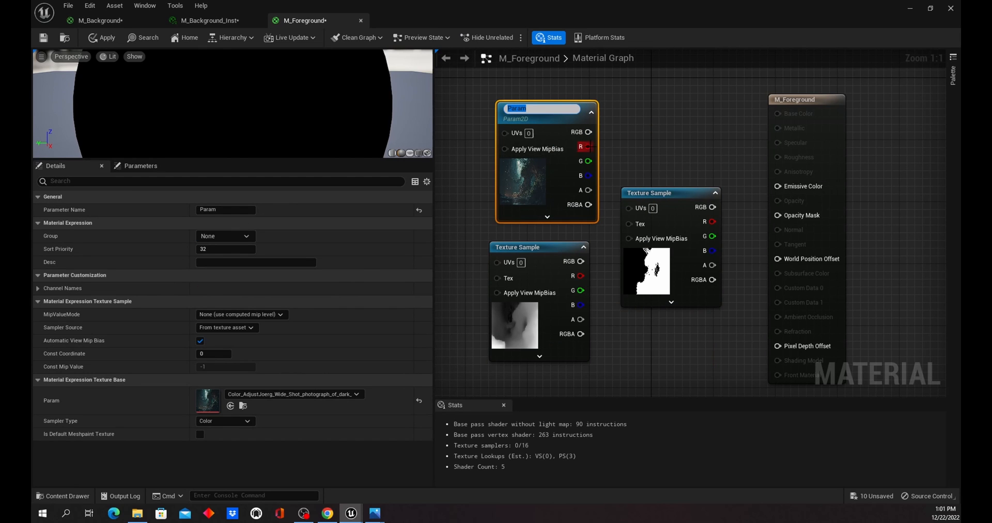
{"action": "type", "text": "Color"}
{"action": "key", "text": "Return"}
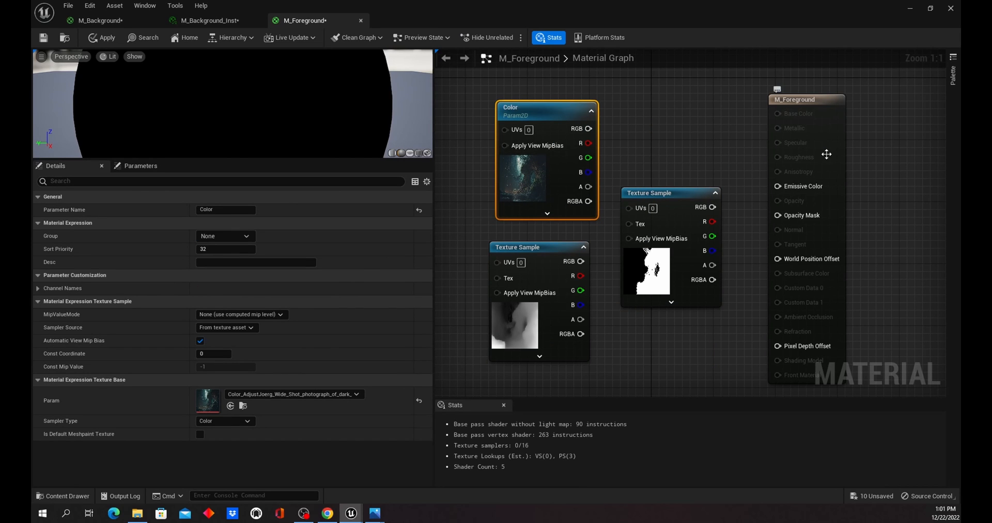
Step: Convert the MASK_INVERSE-3 texture sample to a parameter named Mask
{"action": "left_click", "coordinate": [666, 193]}
{"action": "right_click", "coordinate": [668, 193]}
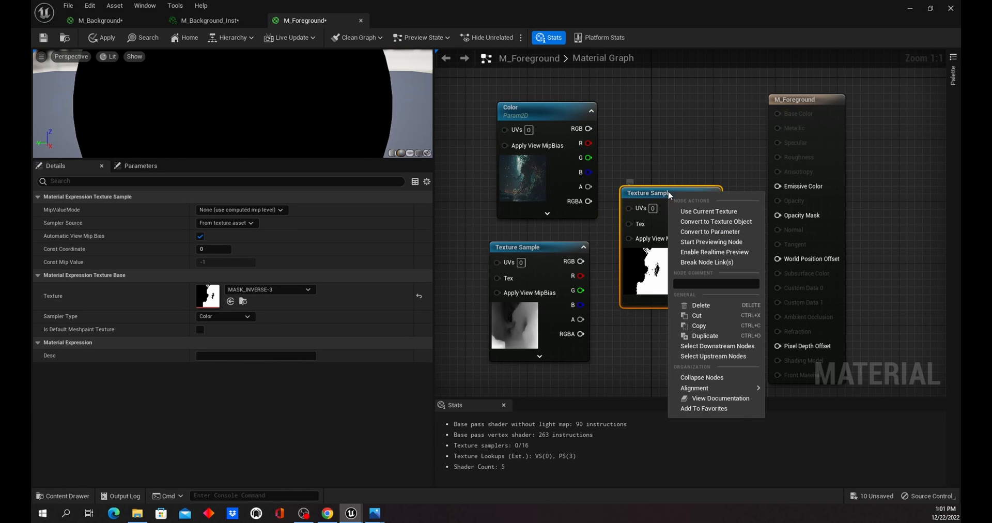
{"action": "left_click", "coordinate": [698, 231]}
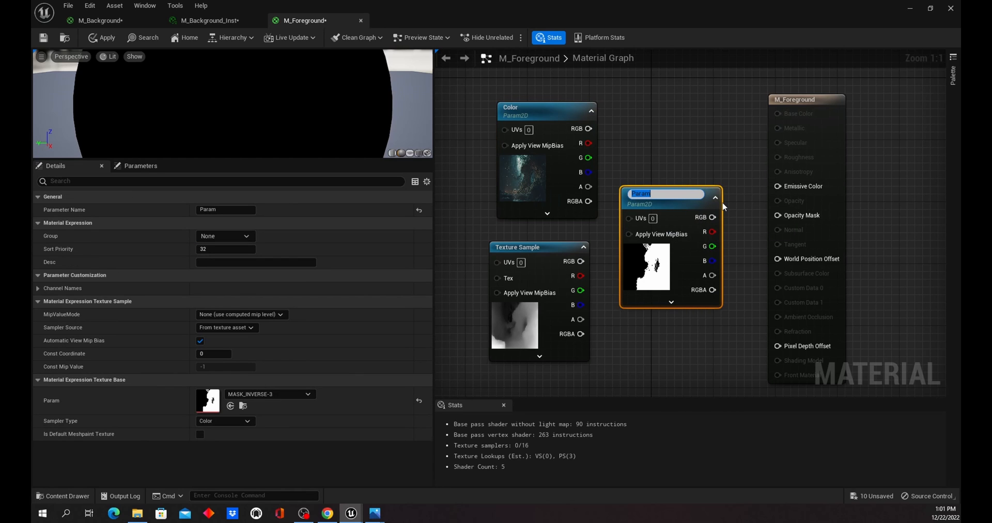
{"action": "type", "text": "Mask"}
{"action": "key", "text": "Return"}
Step: Convert the depth map texture sample to a parameter named Depth
{"action": "right_click", "coordinate": [528, 251]}
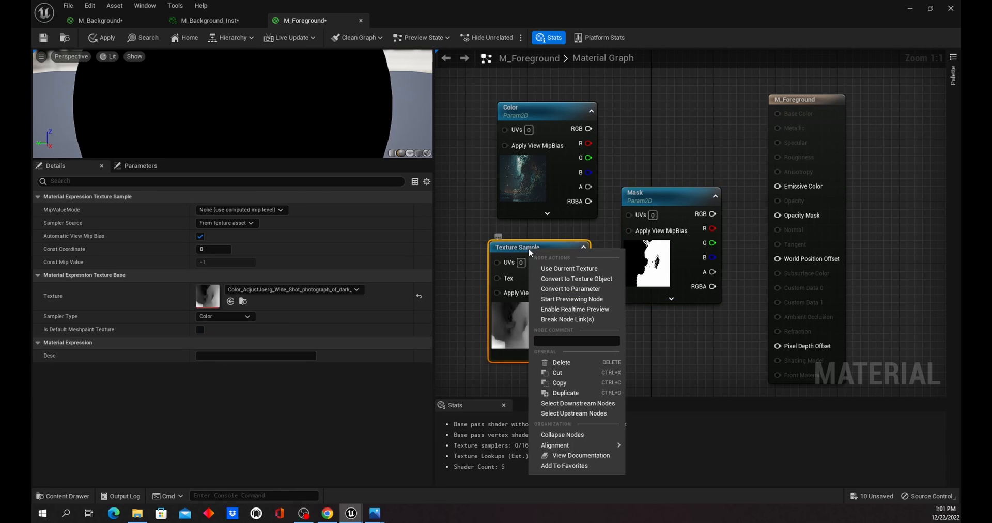
{"action": "left_click", "coordinate": [571, 289]}
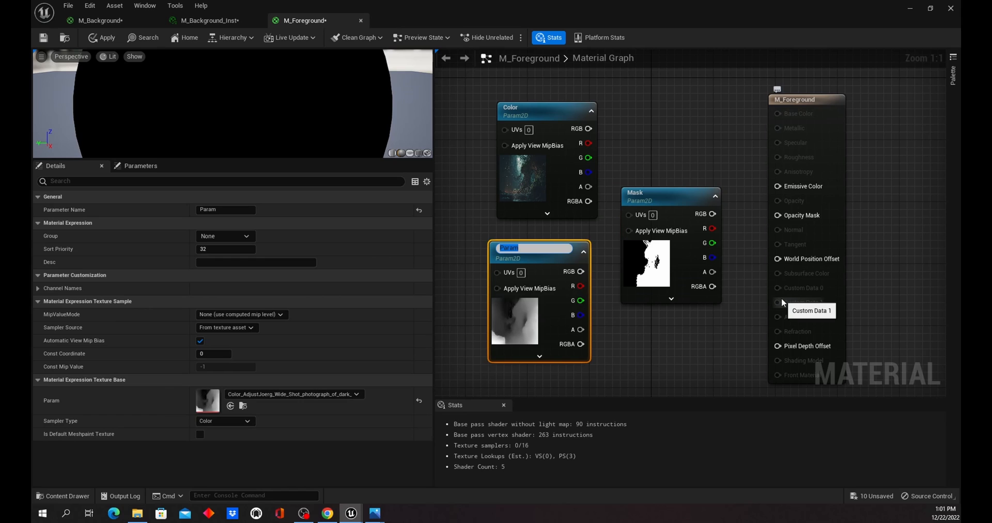
{"action": "type", "text": "Depth"}
{"action": "key", "text": "Return"}
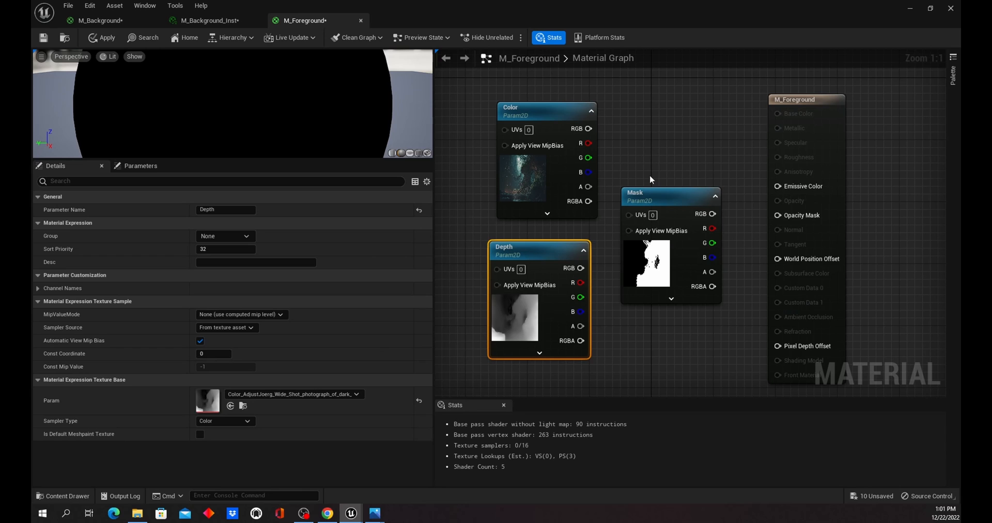
Step: Arrange Mask beside Depth with Color set apart above them, and add two Multiply nodes between Color and the result node
{"action": "left_click_drag", "start_coordinate": [659, 191], "coordinate": [661, 243]}
{"action": "scroll", "coordinate": [659, 224], "scroll_direction": "down", "scroll_amount": 3}
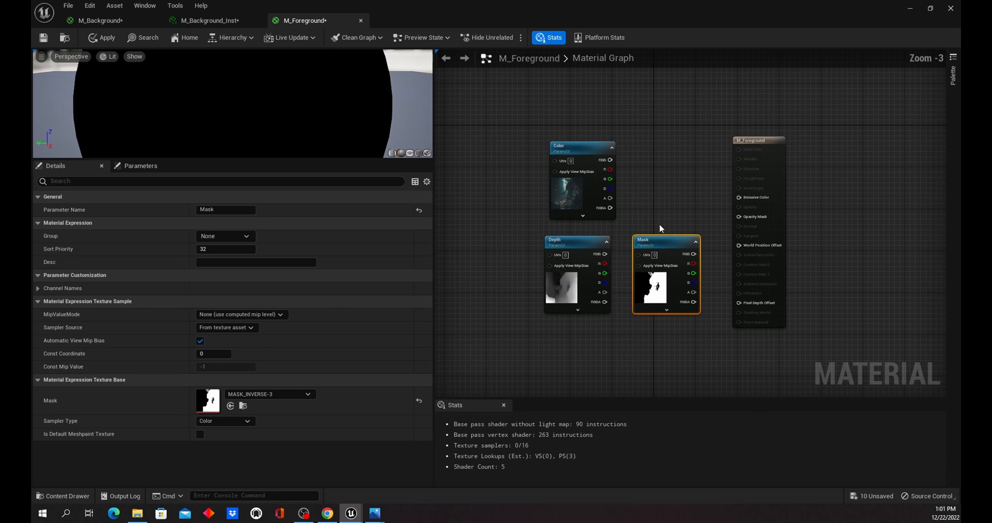
{"action": "right_click_drag", "start_coordinate": [671, 205], "coordinate": [709, 267]}
{"action": "left_click_drag", "start_coordinate": [627, 212], "coordinate": [530, 126]}
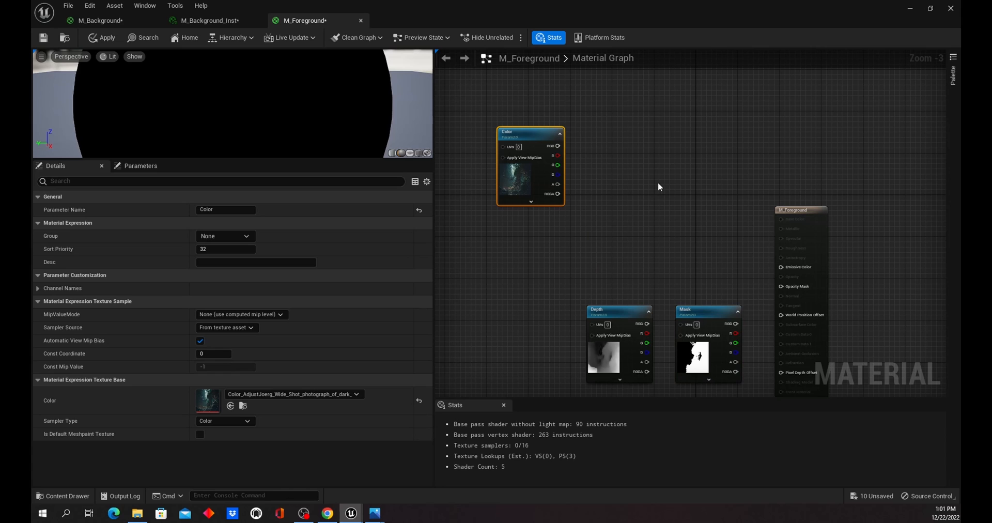
{"action": "left_click", "coordinate": [623, 167]}
{"action": "left_click", "coordinate": [724, 150]}
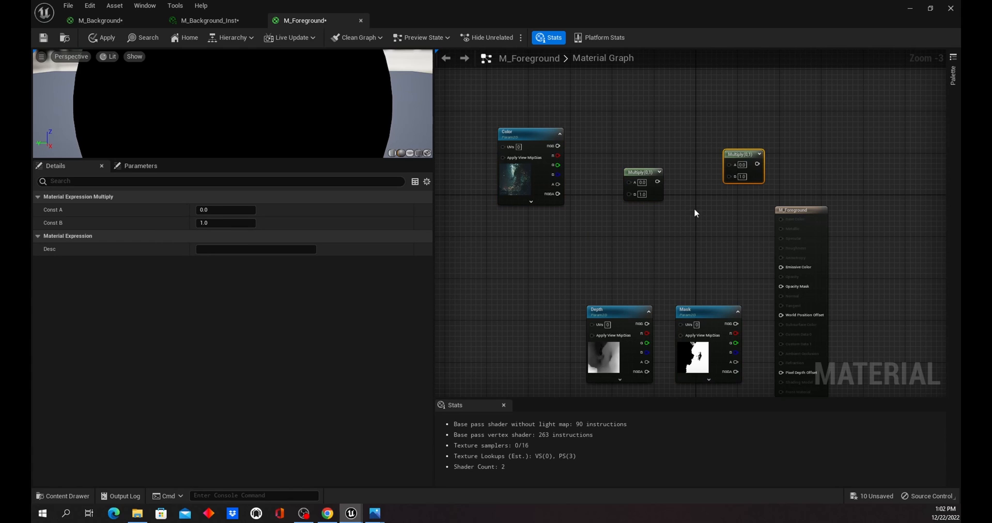
Step: Add a Constant3Vector node and place it above the Color texture parameter
{"action": "right_click", "coordinate": [596, 102]}
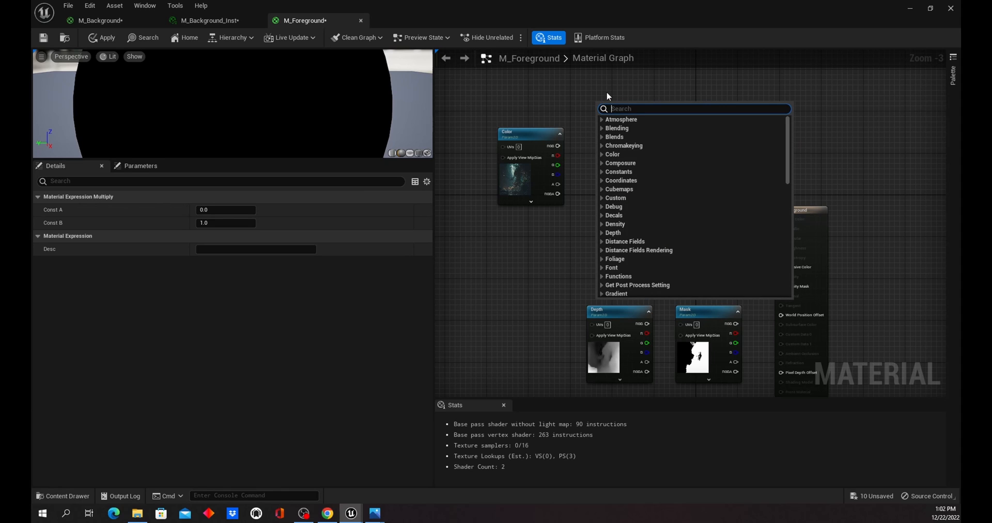
{"action": "type", "text": "vect"}
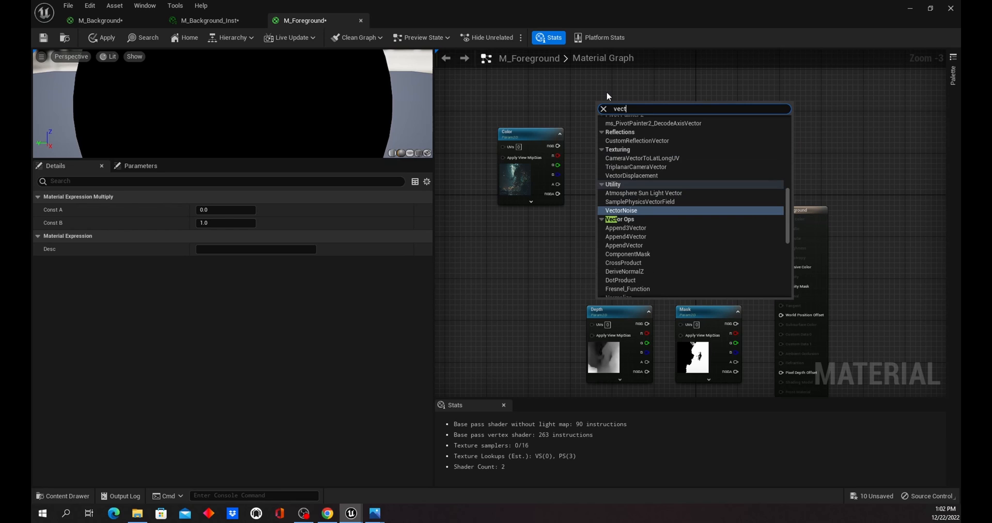
{"action": "type", "text": "o"}
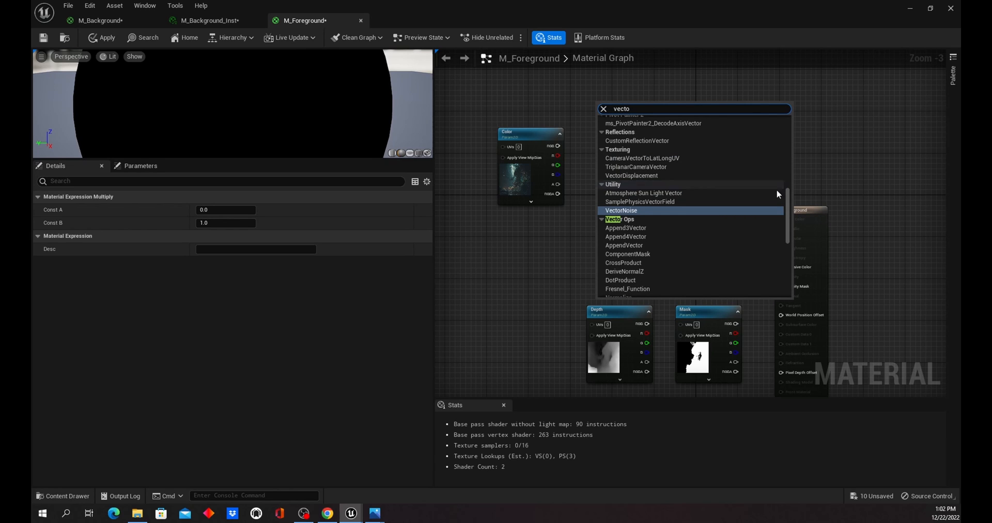
{"action": "scroll", "coordinate": [729, 157], "scroll_direction": "up", "scroll_amount": 10}
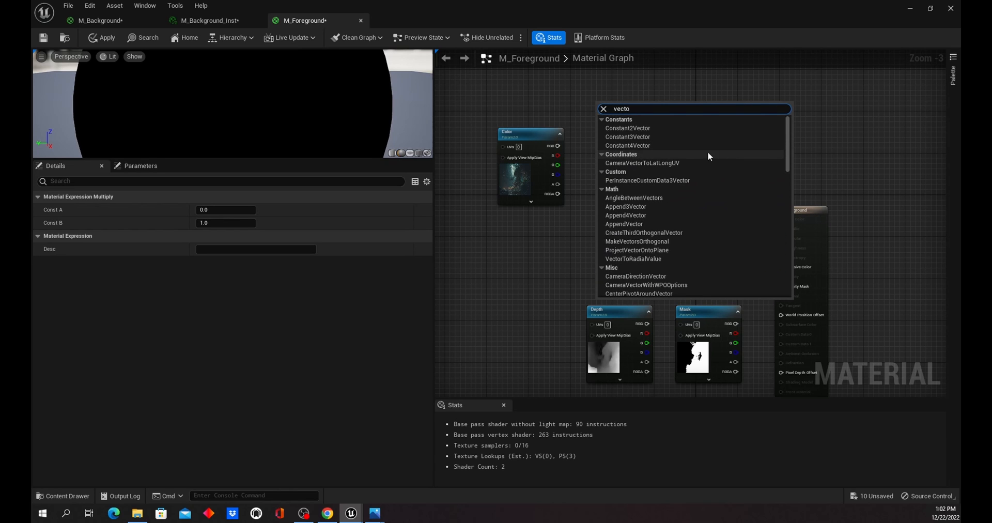
{"action": "left_click", "coordinate": [687, 136]}
{"action": "left_click_drag", "start_coordinate": [640, 109], "coordinate": [599, 86]}
Step: Convert the Constant3Vector node to a parameter named Color_Adjust
{"action": "right_click", "coordinate": [600, 85]}
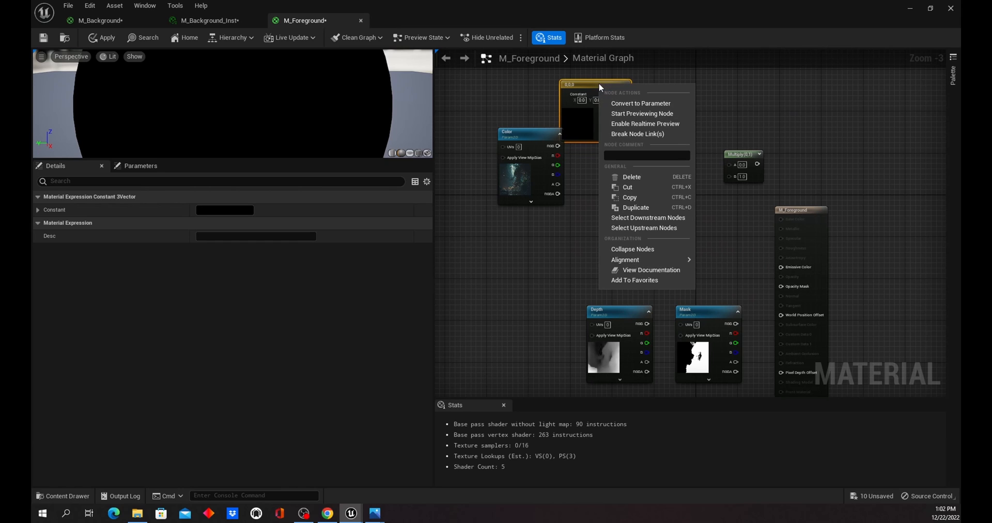
{"action": "left_click", "coordinate": [643, 104]}
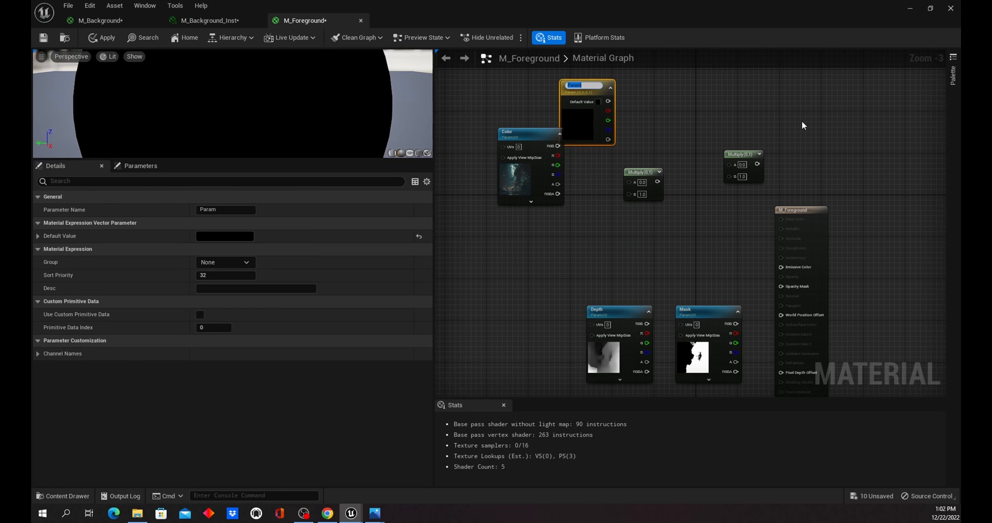
{"action": "type", "text": "Color_Adjust"}
{"action": "key", "text": "Return"}
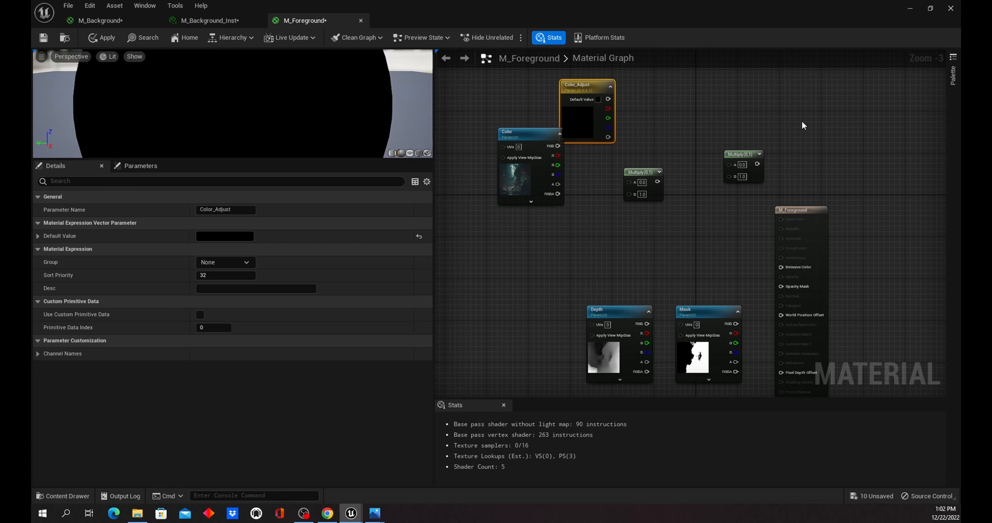
Step: Feed Color_Adjust into A and Color's RGB into B of the first Multiply, and set Color_Adjust's default to white
{"action": "left_click_drag", "start_coordinate": [608, 98], "coordinate": [630, 182]}
{"action": "left_click_drag", "start_coordinate": [527, 133], "coordinate": [630, 192]}
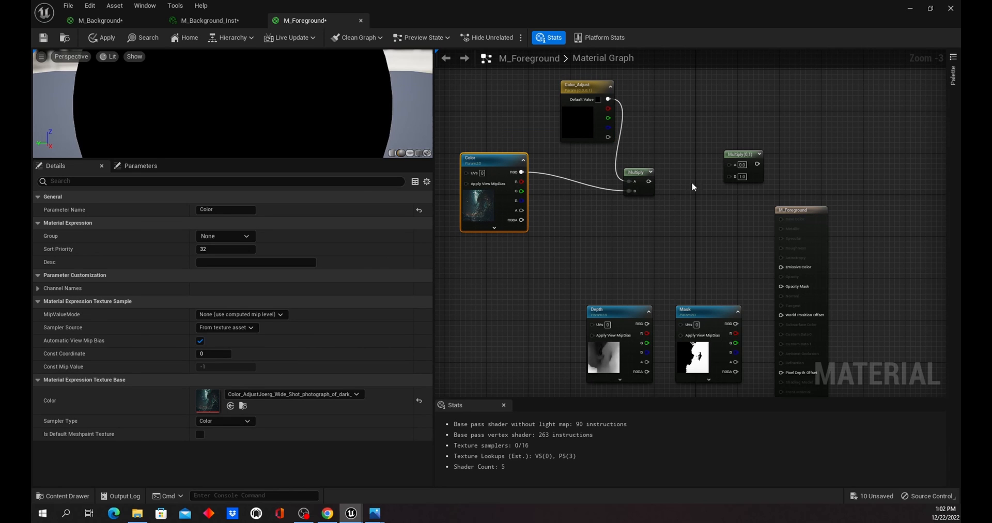
{"action": "double_click", "coordinate": [587, 125]}
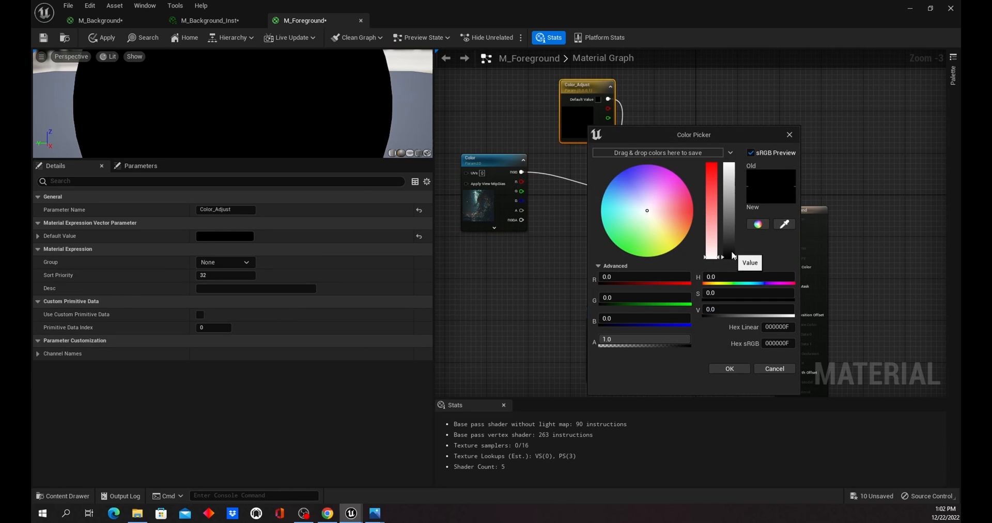
{"action": "left_click_drag", "start_coordinate": [735, 253], "coordinate": [735, 122]}
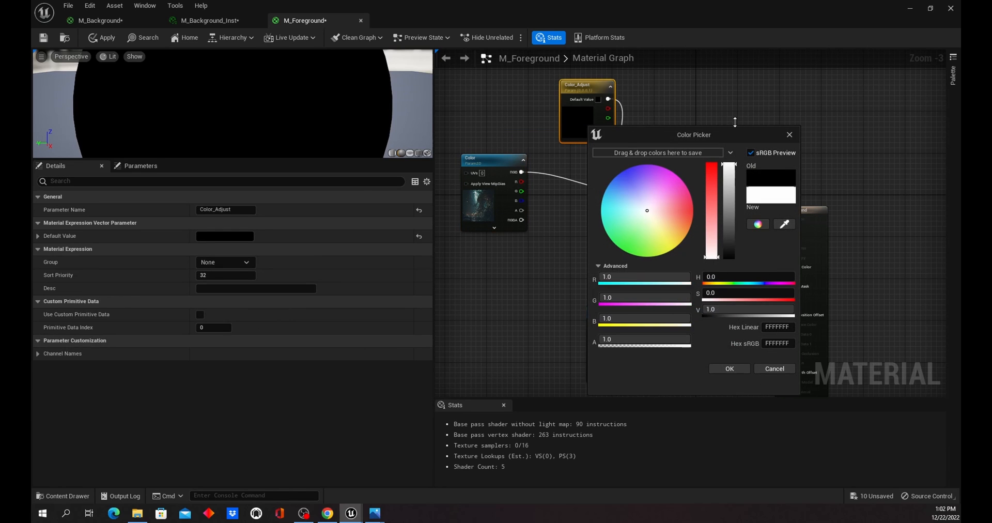
{"action": "left_click", "coordinate": [736, 368]}
Step: Bring the second Multiply closer to the first and add a scalar parameter named Brightness below the first Multiply
{"action": "left_click_drag", "start_coordinate": [727, 162], "coordinate": [708, 176]}
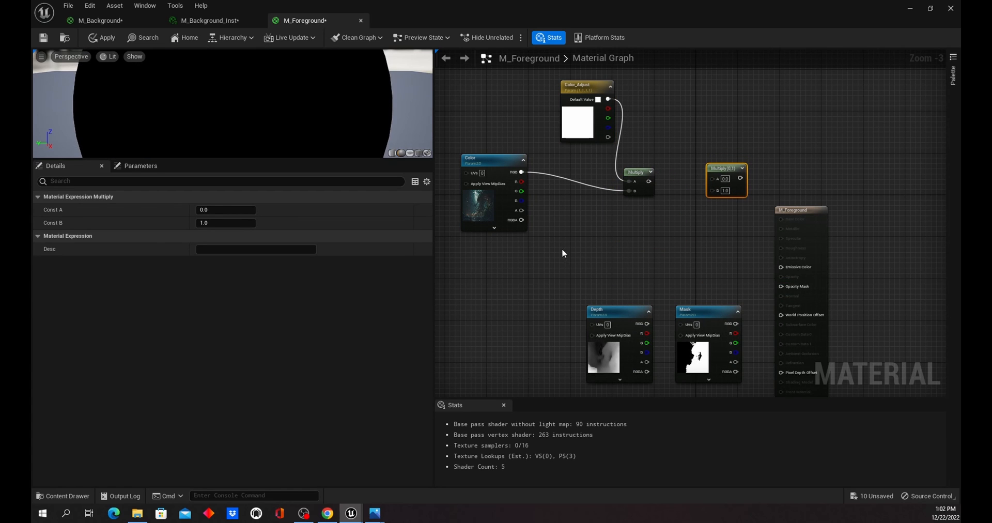
{"action": "left_click", "coordinate": [583, 220]}
{"action": "type", "text": "sssss"}
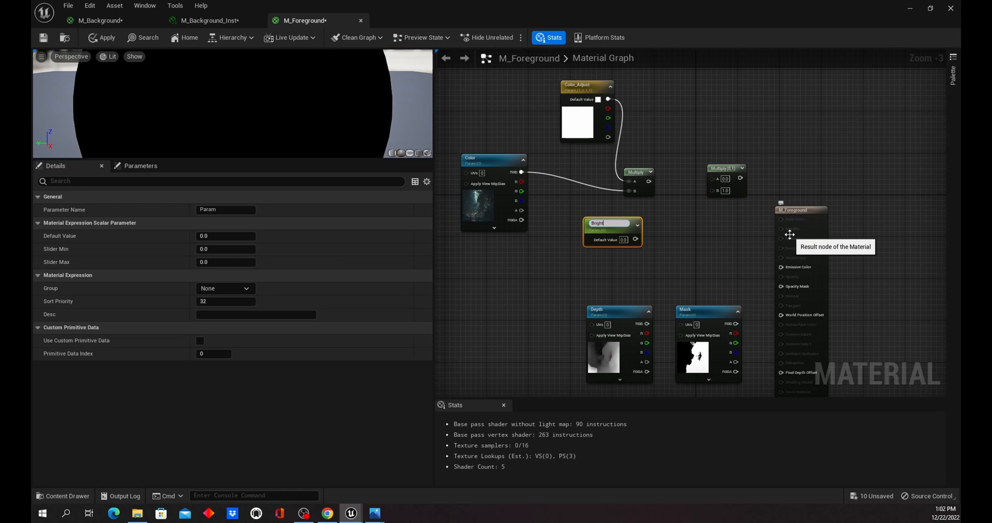
{"action": "type", "text": "s"}
{"action": "key", "text": "Return"}
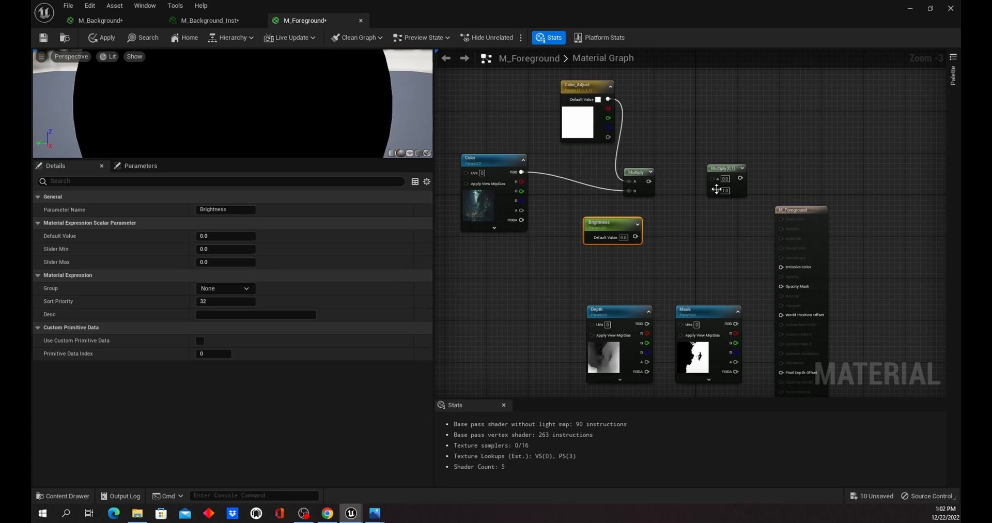
Step: Multiply the first Multiply's output by Brightness in the second Multiply and connect the result to Emissive Color
{"action": "left_click_drag", "start_coordinate": [647, 184], "coordinate": [712, 178]}
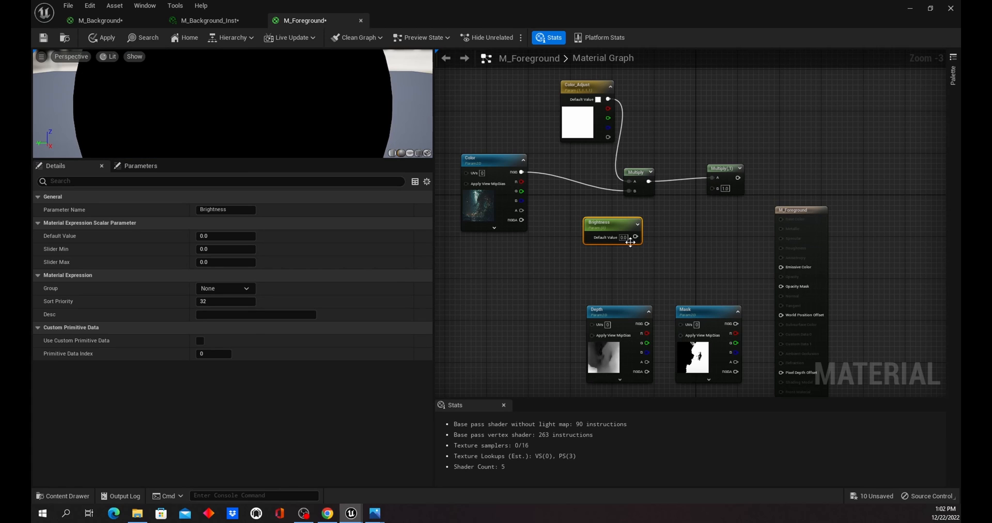
{"action": "left_click_drag", "start_coordinate": [636, 237], "coordinate": [781, 267]}
Step: Set the Brightness parameter's default value to 1.0
{"action": "left_click", "coordinate": [612, 227]}
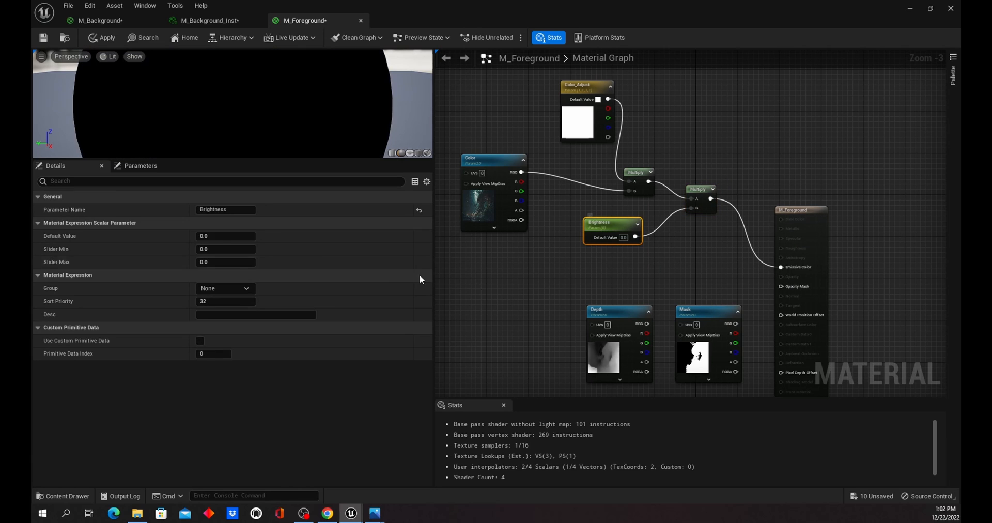
{"action": "left_click", "coordinate": [226, 236]}
{"action": "type", "text": "1"}
{"action": "key", "text": "Return"}
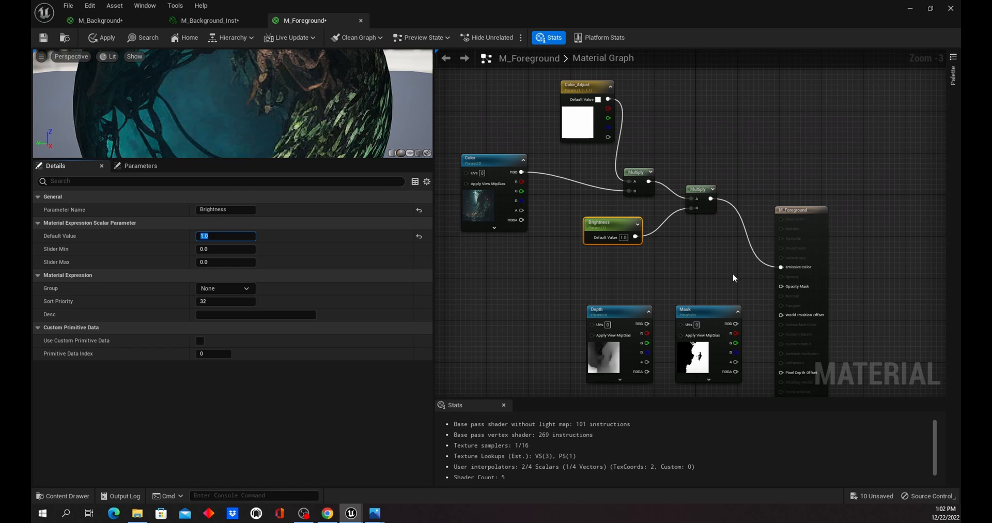
Step: Stack the Mask node above the Depth node and connect Mask's red channel to the material's Opacity Mask
{"action": "right_click_drag", "start_coordinate": [733, 273], "coordinate": [700, 228]}
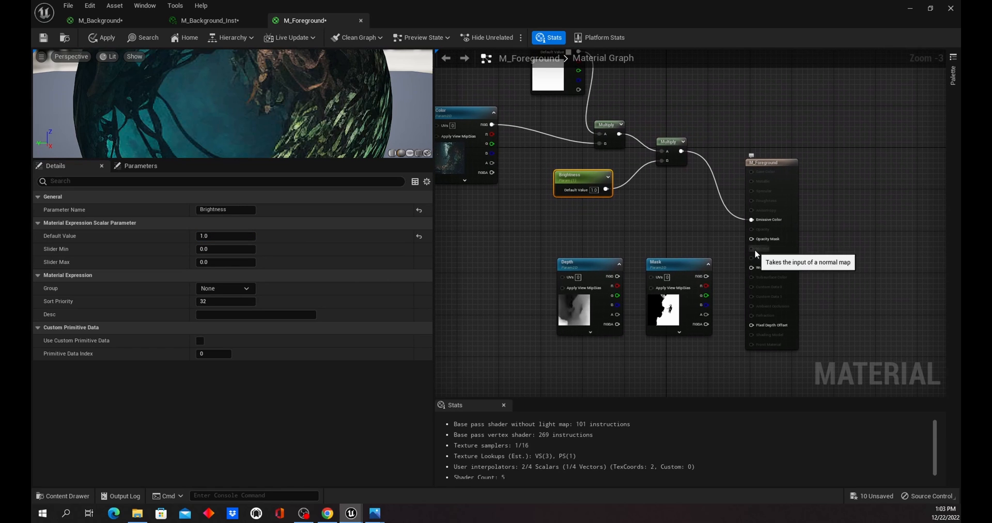
{"action": "left_click_drag", "start_coordinate": [612, 258], "coordinate": [602, 316]}
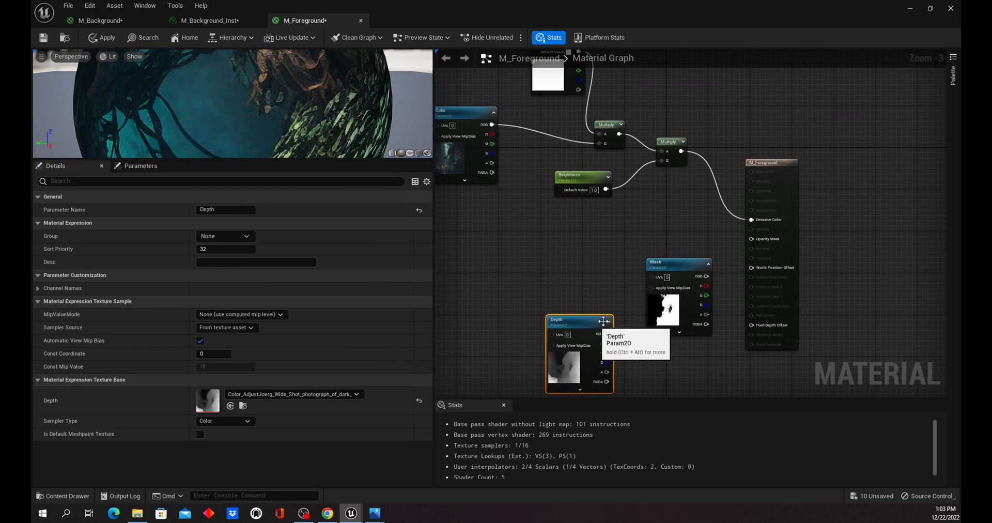
{"action": "left_click_drag", "start_coordinate": [681, 268], "coordinate": [566, 235]}
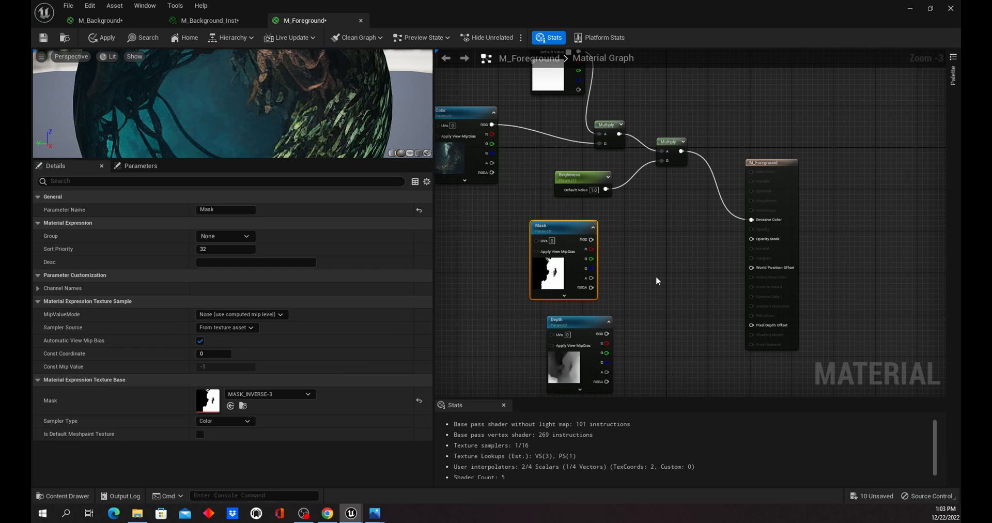
{"action": "left_click_drag", "start_coordinate": [671, 252], "coordinate": [752, 239]}
{"action": "right_click_drag", "start_coordinate": [653, 284], "coordinate": [670, 258]}
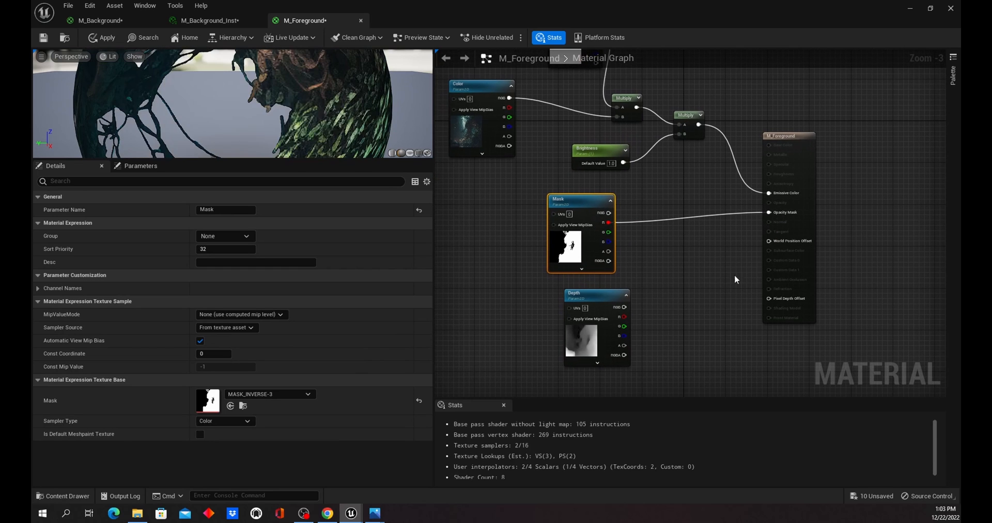
Step: Move the Depth node lower and farther from the result node to leave space for the displacement nodes
{"action": "right_click_drag", "start_coordinate": [610, 223], "coordinate": [606, 201]}
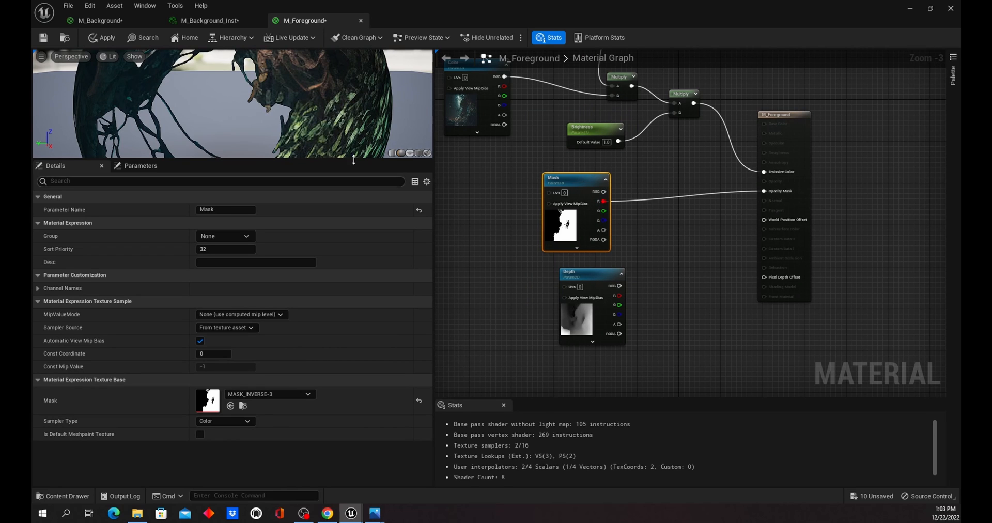
{"action": "scroll", "coordinate": [237, 115], "scroll_direction": "down", "scroll_amount": 5}
{"action": "scroll", "coordinate": [237, 116], "scroll_direction": "up", "scroll_amount": 3}
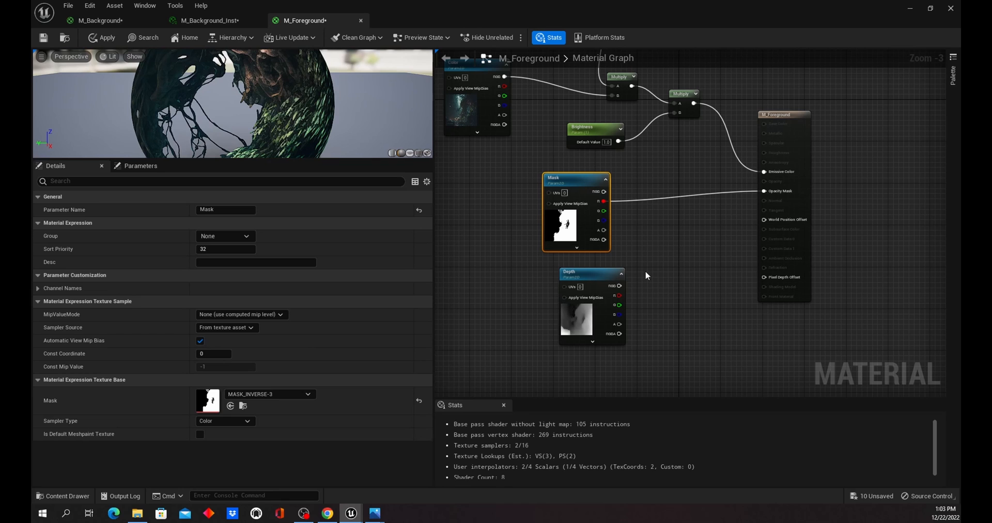
{"action": "mouse_move", "coordinate": [644, 271]}
{"action": "right_mouse_down"}
{"action": "mouse_move", "coordinate": [646, 251]}
{"action": "mouse_move", "coordinate": [661, 271]}
{"action": "right_mouse_up"}
{"action": "left_click_drag", "start_coordinate": [662, 271], "coordinate": [621, 285]}
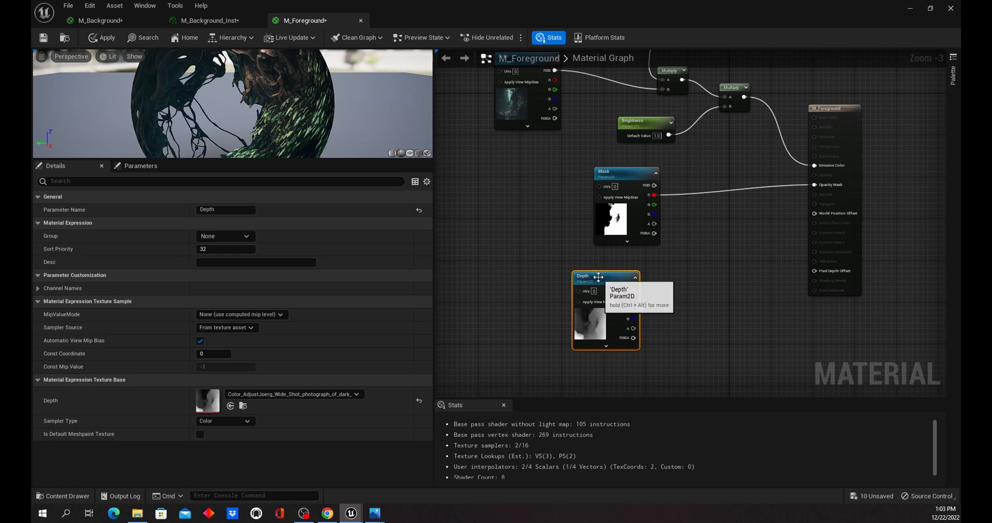
{"action": "left_click_drag", "start_coordinate": [596, 279], "coordinate": [588, 285]}
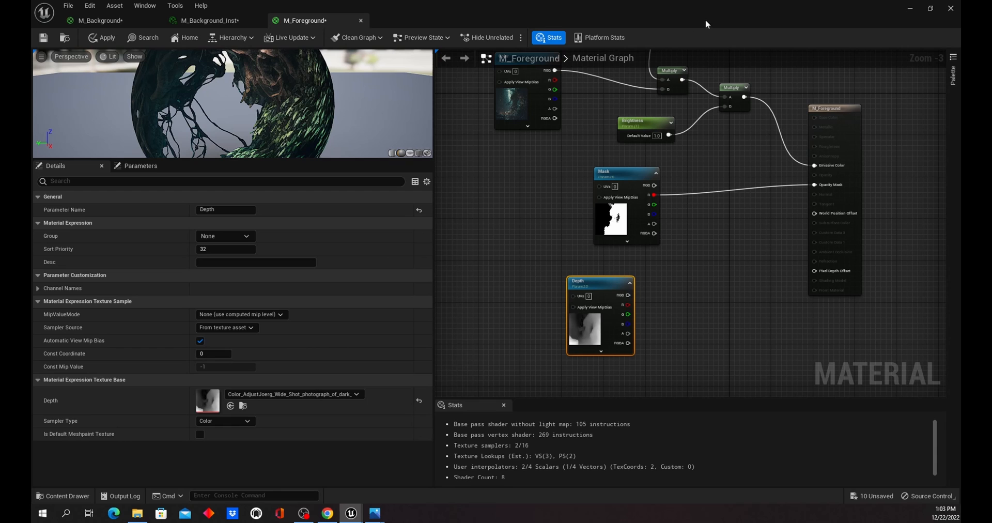
Step: In the level, switch to Modeling mode and create a 100 by 100 rectangle with 500 width and depth subdivisions over the jungle background
{"action": "left_click_drag", "start_coordinate": [706, 21], "coordinate": [31, 186]}
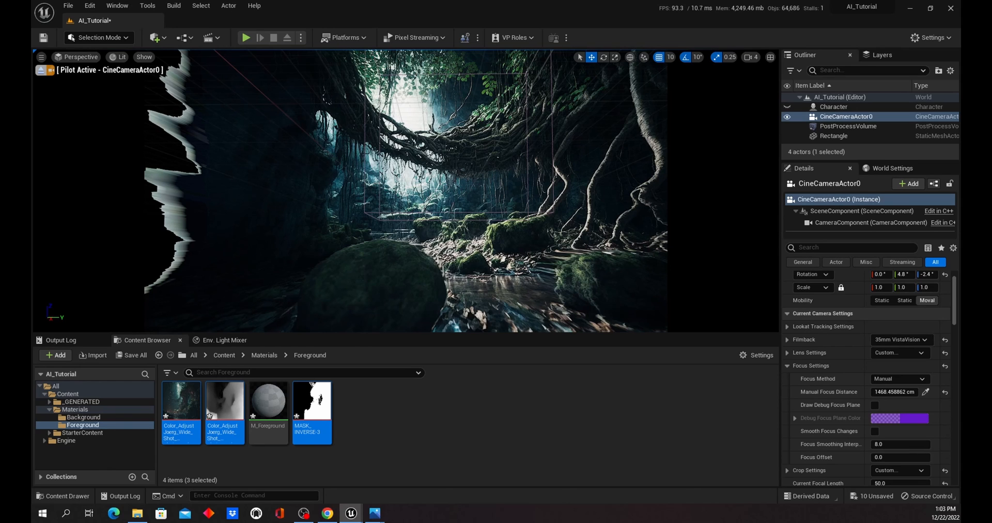
{"action": "left_click", "coordinate": [124, 39]}
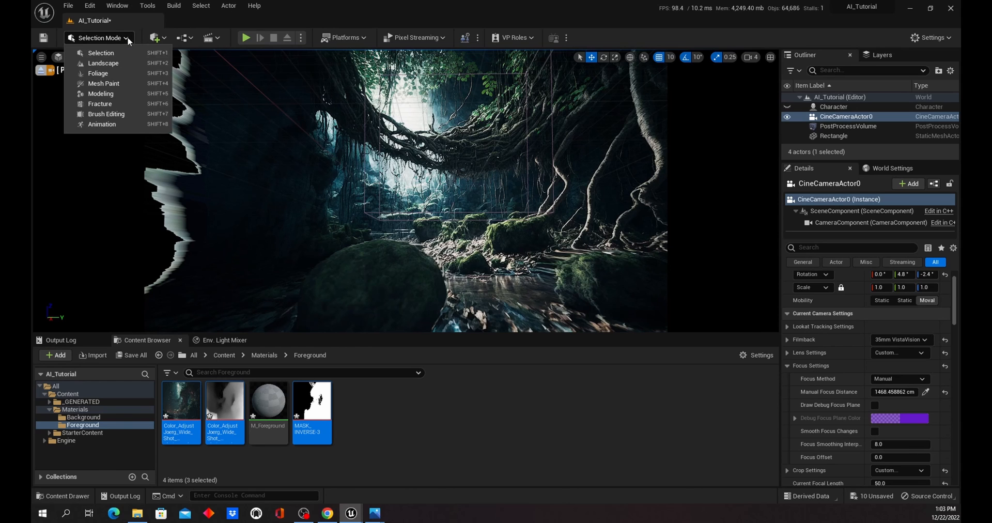
{"action": "left_click", "coordinate": [120, 96]}
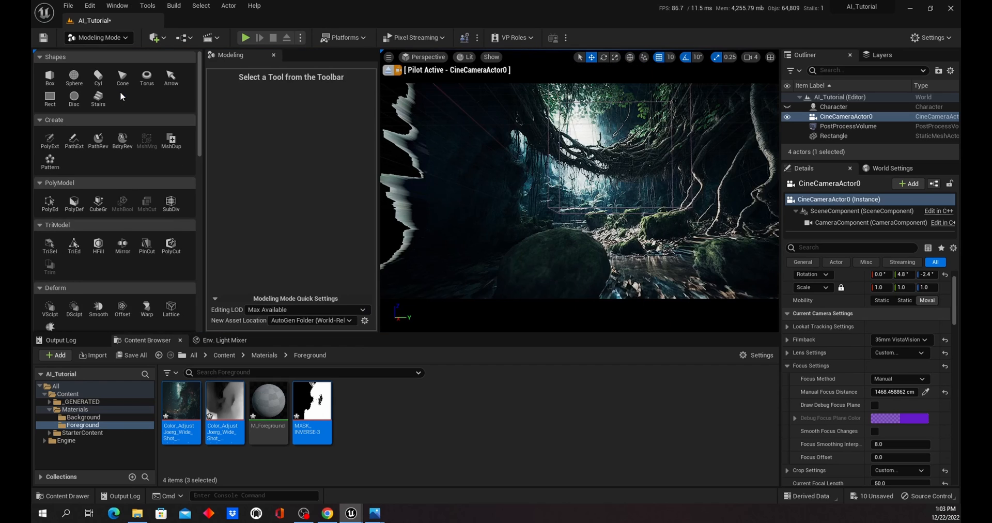
{"action": "left_click", "coordinate": [51, 101]}
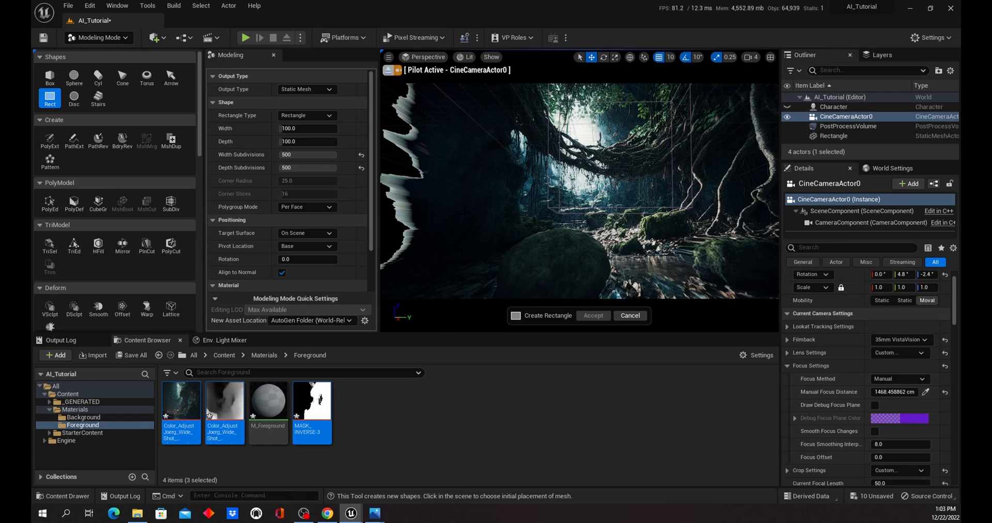
{"action": "left_click", "coordinate": [227, 76]}
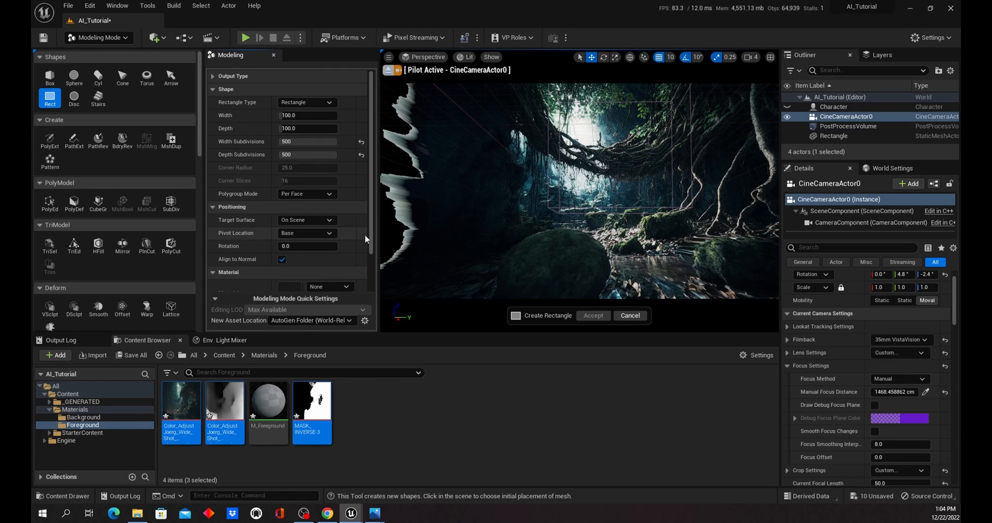
{"action": "left_click", "coordinate": [549, 268]}
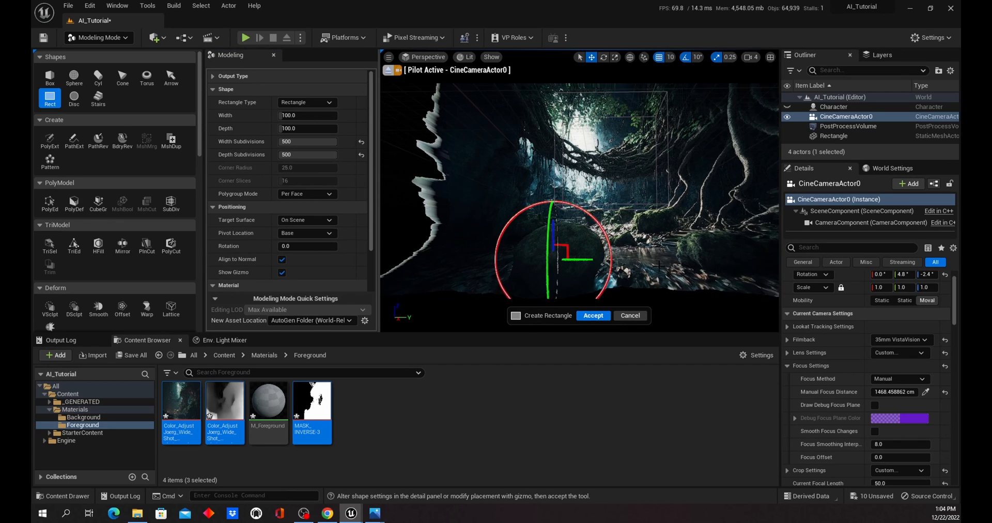
{"action": "left_click", "coordinate": [593, 315]}
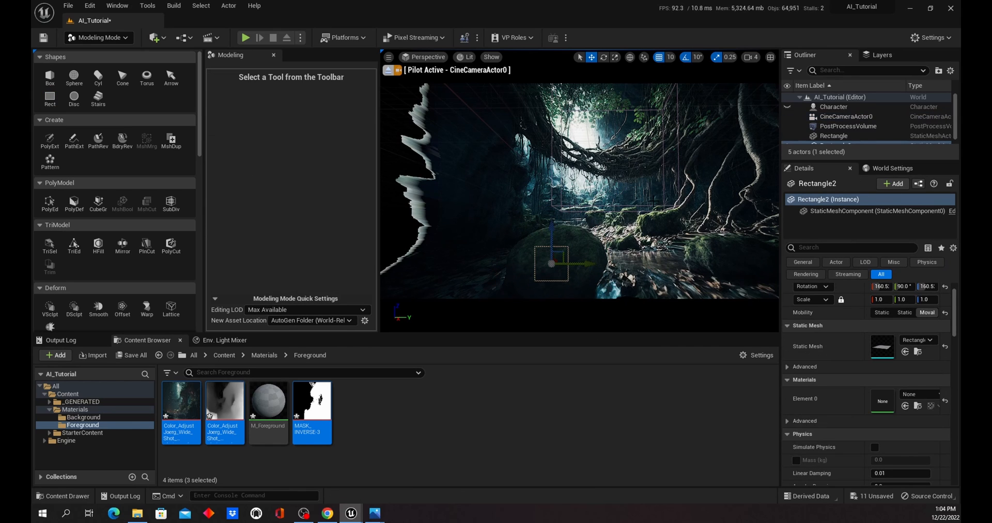
Step: Scale the new rectangle, Rectangle2, uniformly to 10
{"action": "scroll", "coordinate": [557, 262], "scroll_direction": "down", "scroll_amount": 2}
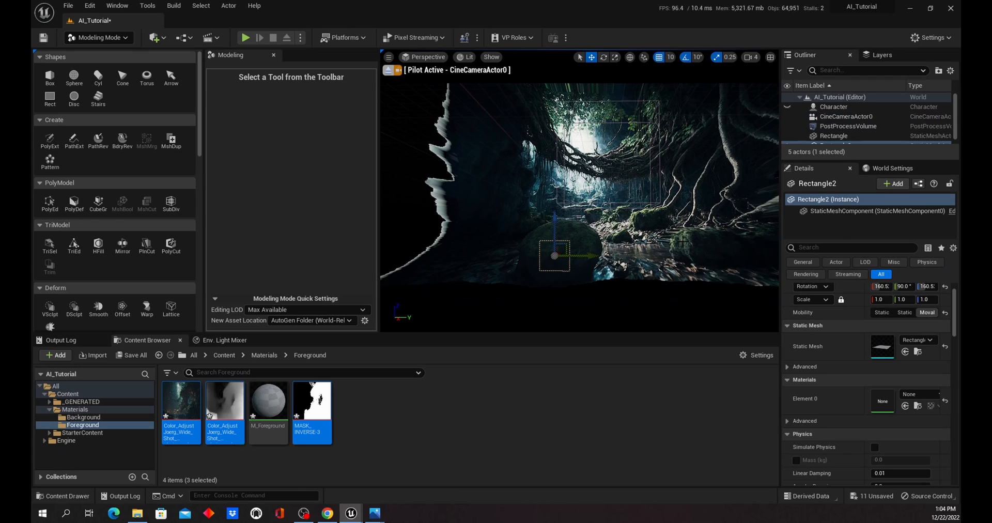
{"action": "left_click", "coordinate": [927, 313]}
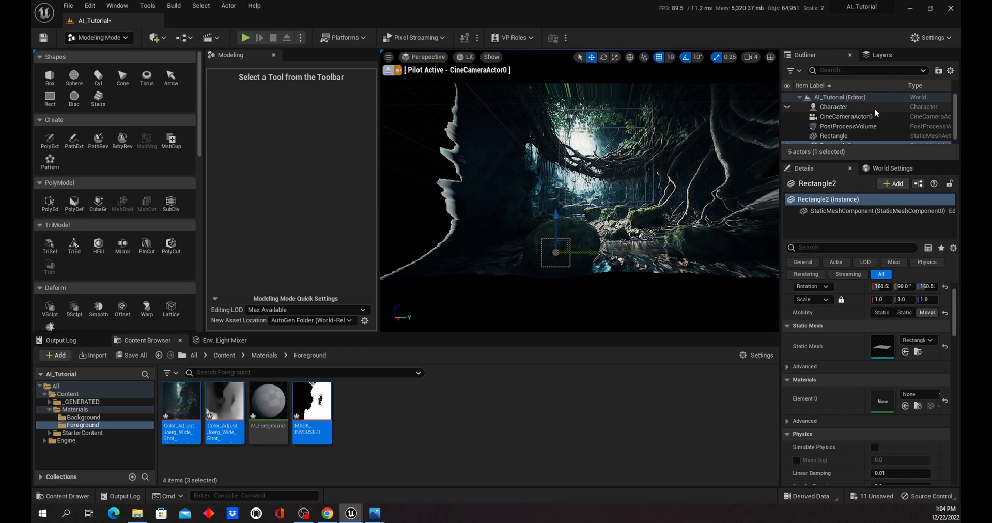
{"action": "left_click", "coordinate": [867, 134]}
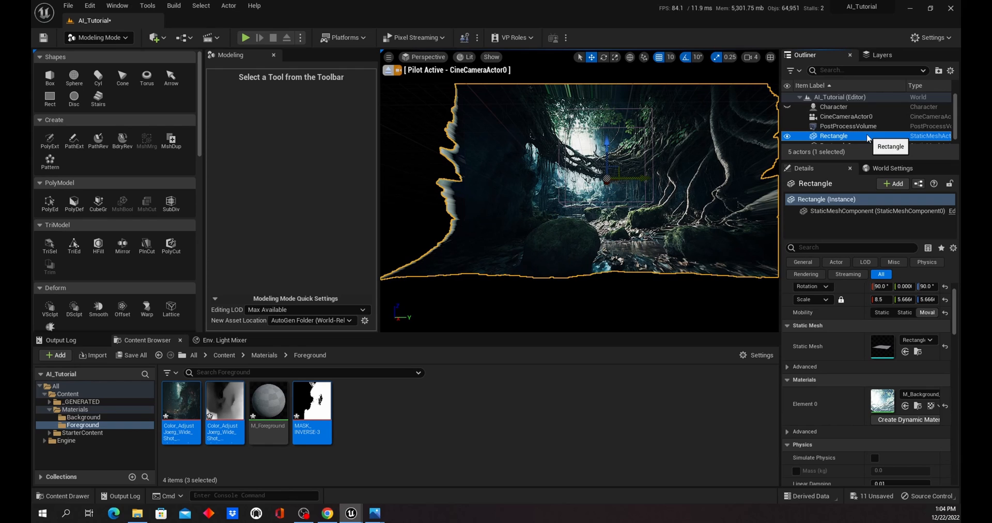
{"action": "scroll", "coordinate": [955, 143], "scroll_direction": "down", "scroll_amount": 1}
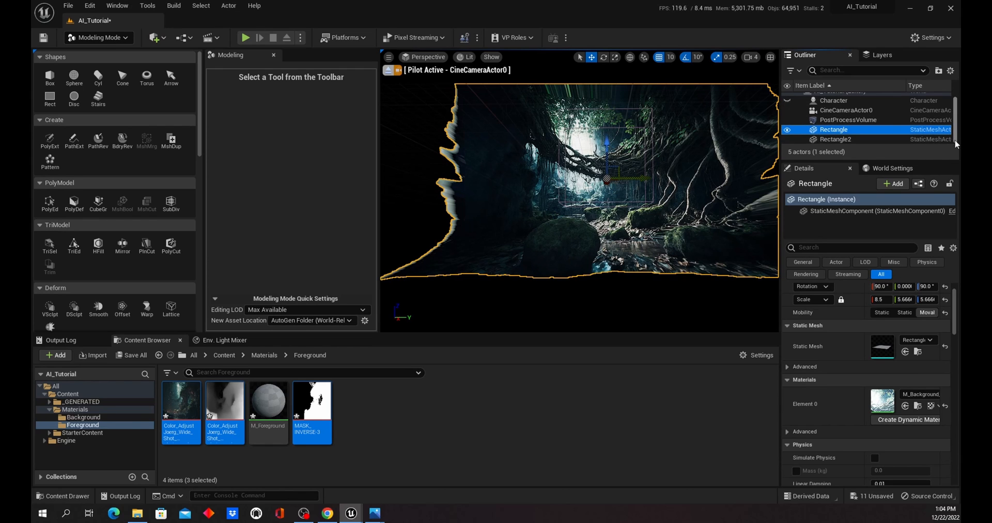
{"action": "left_click", "coordinate": [878, 139]}
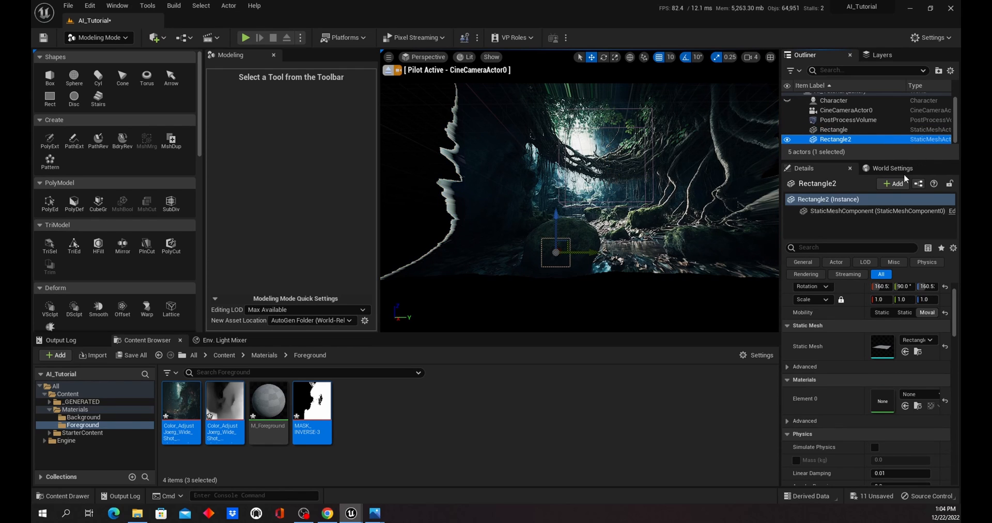
{"action": "left_click", "coordinate": [880, 299]}
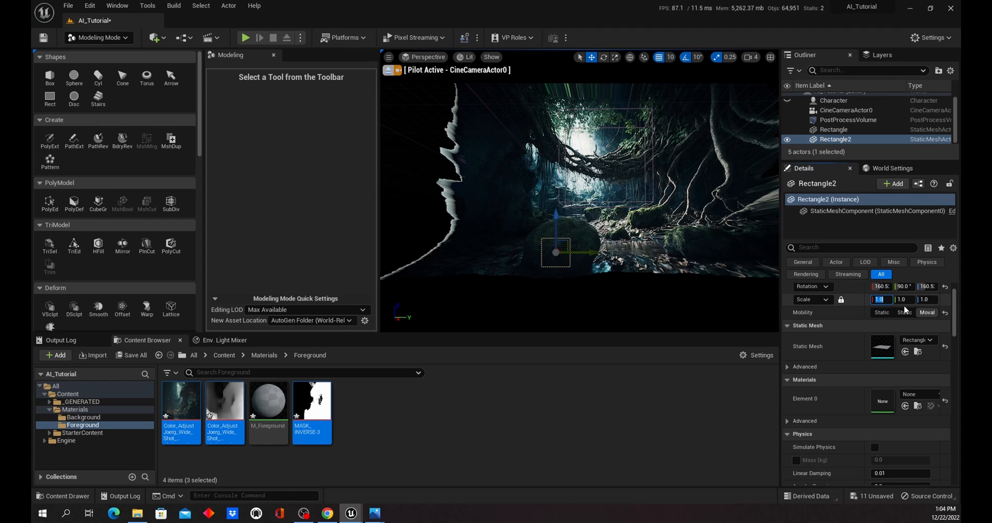
{"action": "type", "text": "10"}
{"action": "key", "text": "Return"}
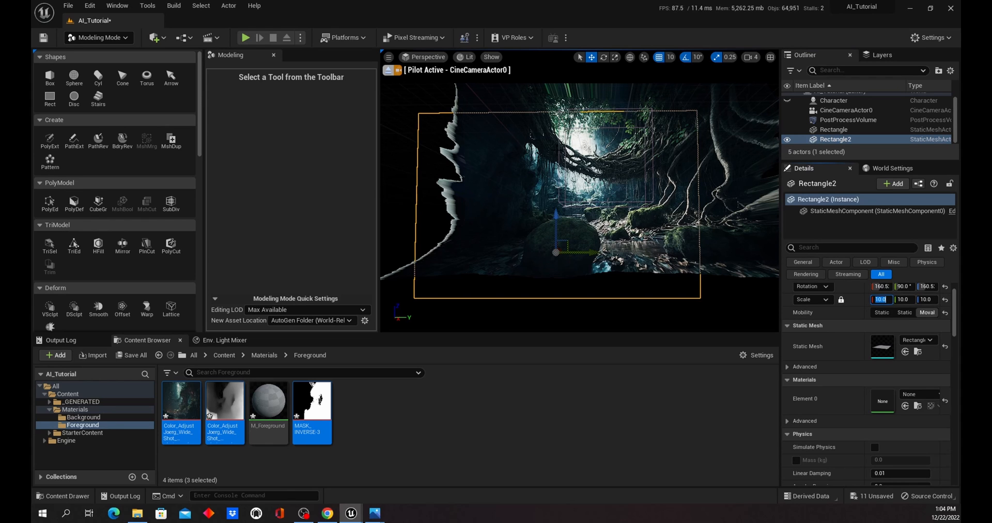
Step: Save the level and all modified assets
{"action": "scroll", "coordinate": [677, 241], "scroll_direction": "down", "scroll_amount": 4}
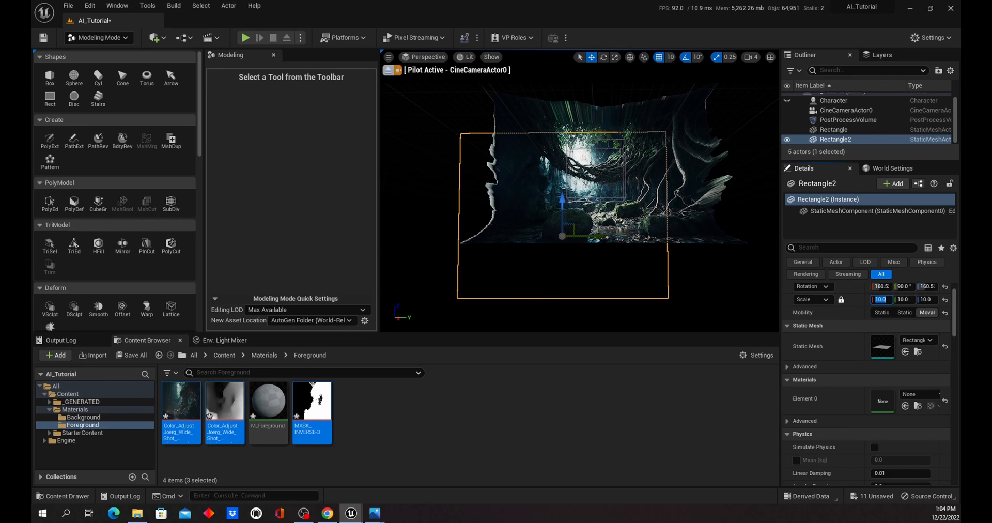
{"action": "left_click", "coordinate": [68, 6]}
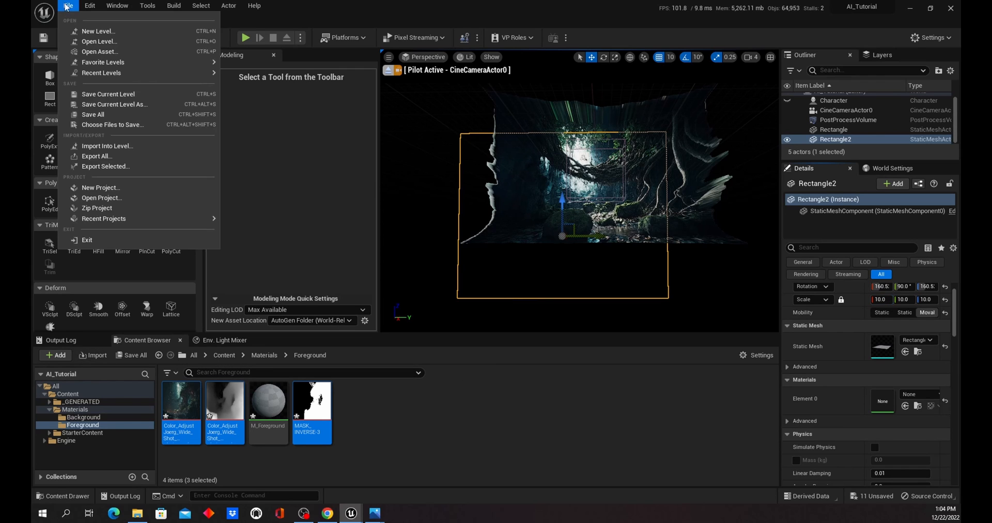
{"action": "left_click", "coordinate": [126, 115]}
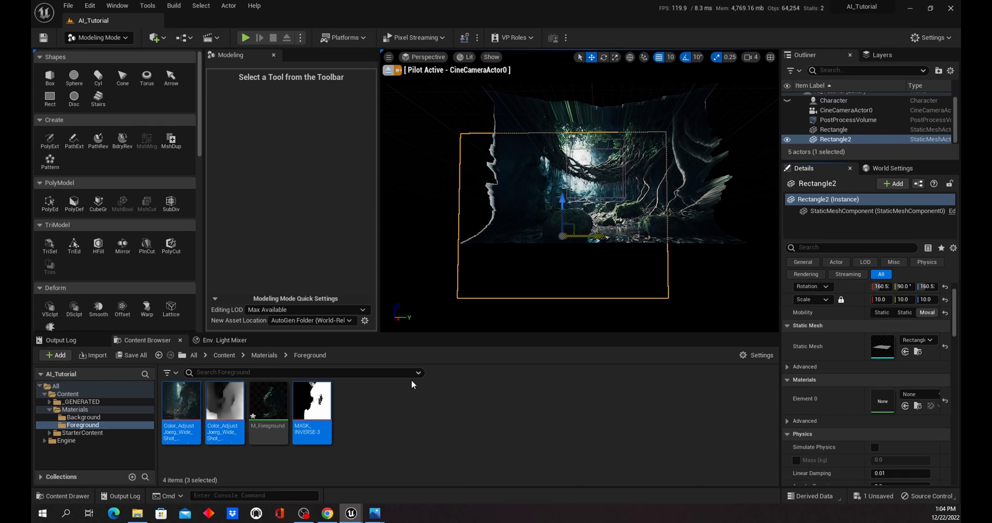
Step: Create a material instance of M_Foreground with its default name and assign it to Rectangle2's Element 0 material slot
{"action": "right_click", "coordinate": [268, 408]}
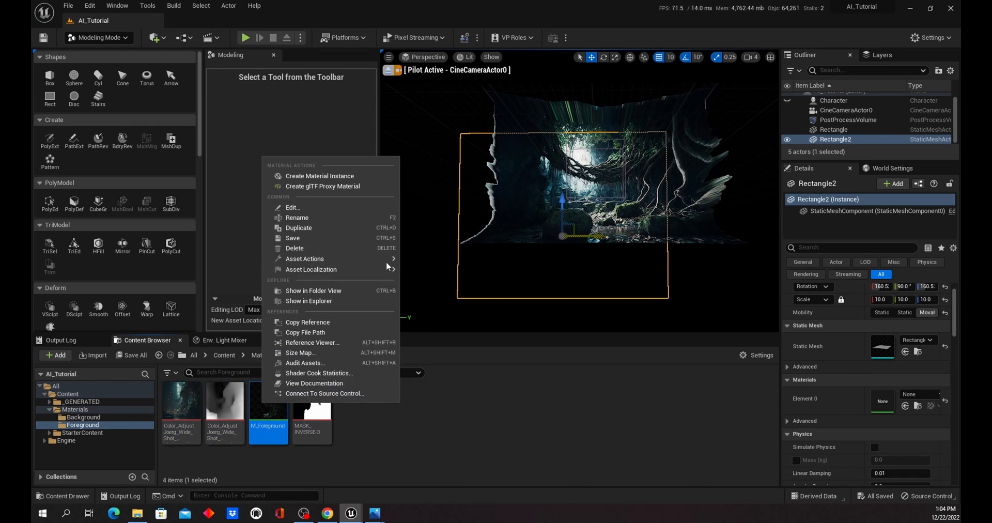
{"action": "left_click", "coordinate": [320, 176]}
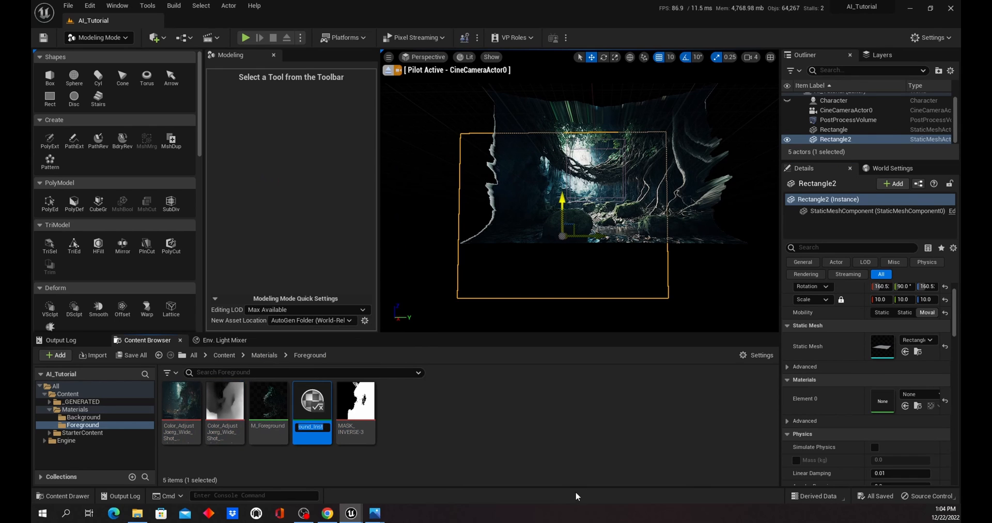
{"action": "key", "text": "Return"}
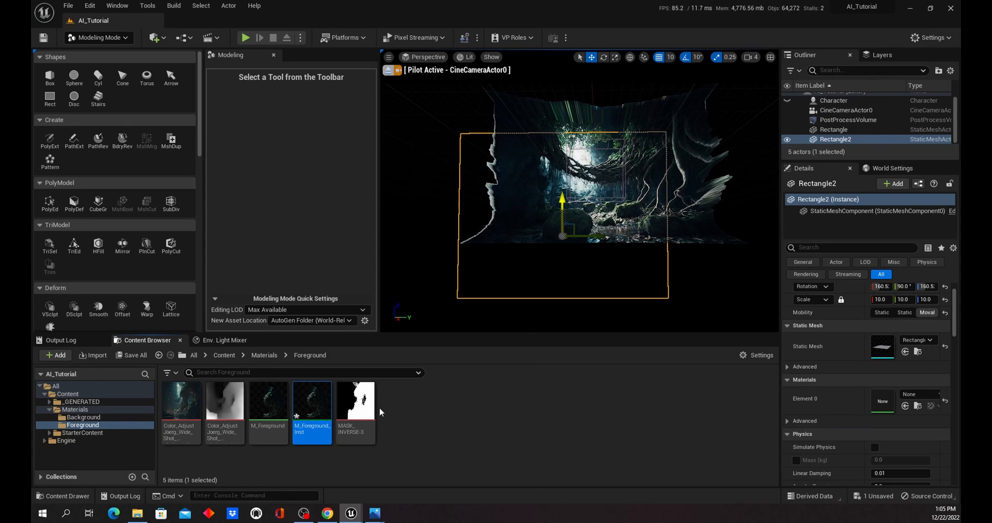
{"action": "left_click_drag", "start_coordinate": [318, 405], "coordinate": [890, 403]}
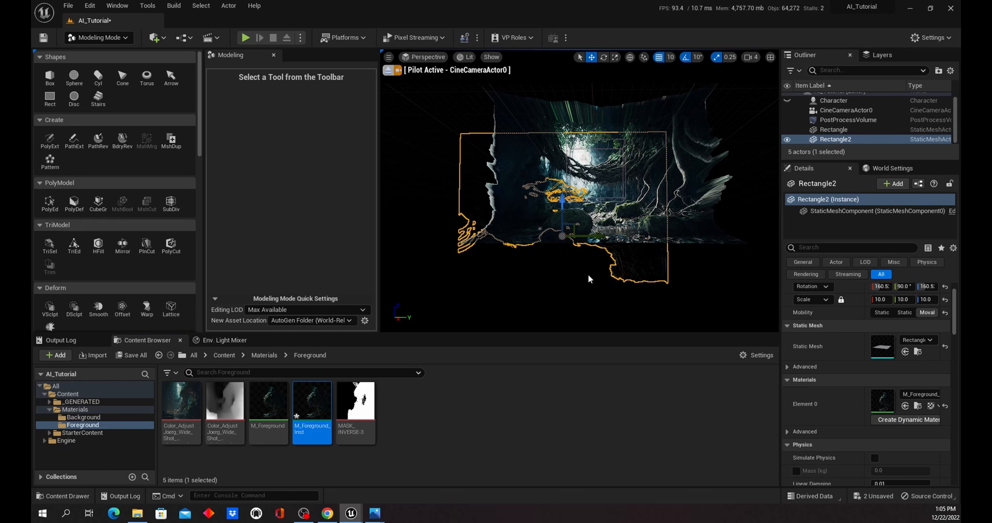
Step: Try rotating the foreground rectangle slightly about its X axis, and undo the rotation
{"action": "scroll", "coordinate": [571, 265], "scroll_direction": "up", "scroll_amount": 5}
{"action": "scroll", "coordinate": [571, 266], "scroll_direction": "down", "scroll_amount": 4}
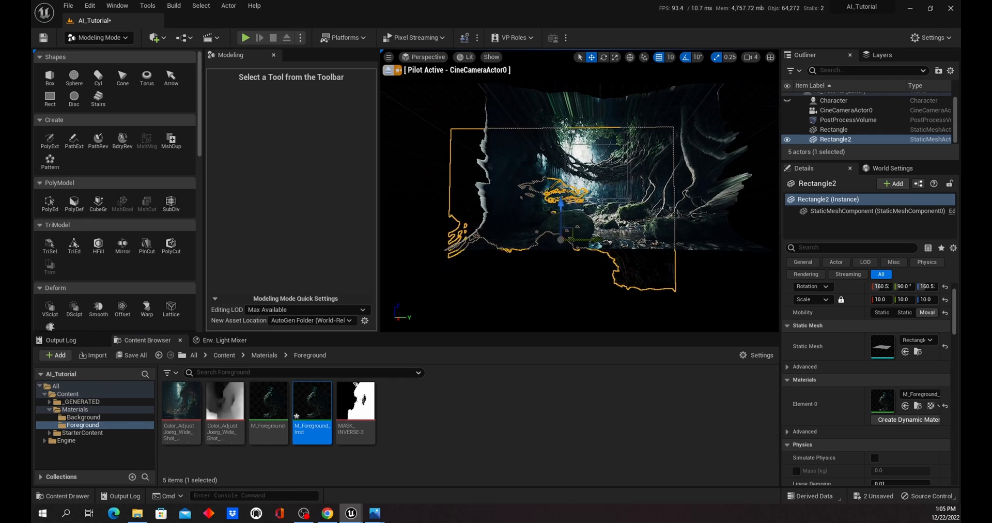
{"action": "scroll", "coordinate": [571, 265], "scroll_direction": "down", "scroll_amount": 3}
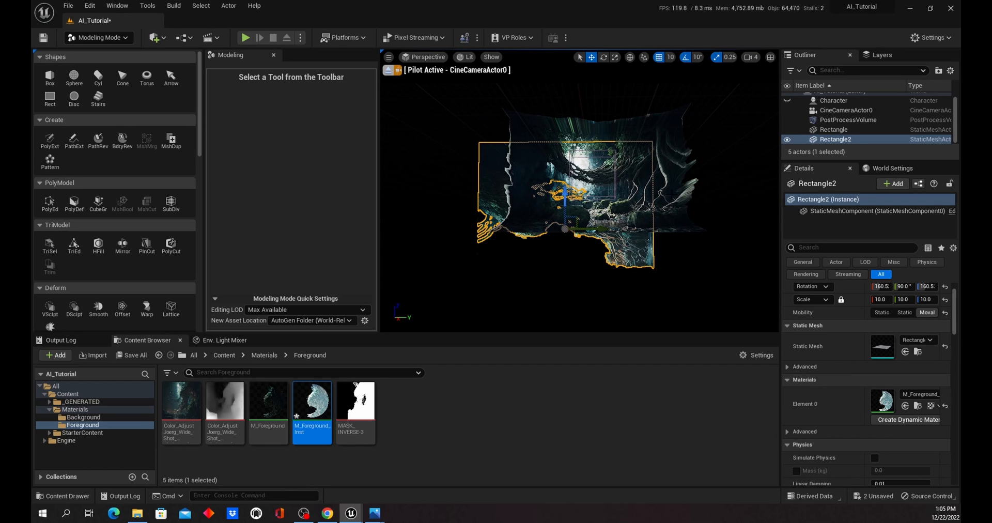
{"action": "scroll", "coordinate": [599, 191], "scroll_direction": "up", "scroll_amount": 4}
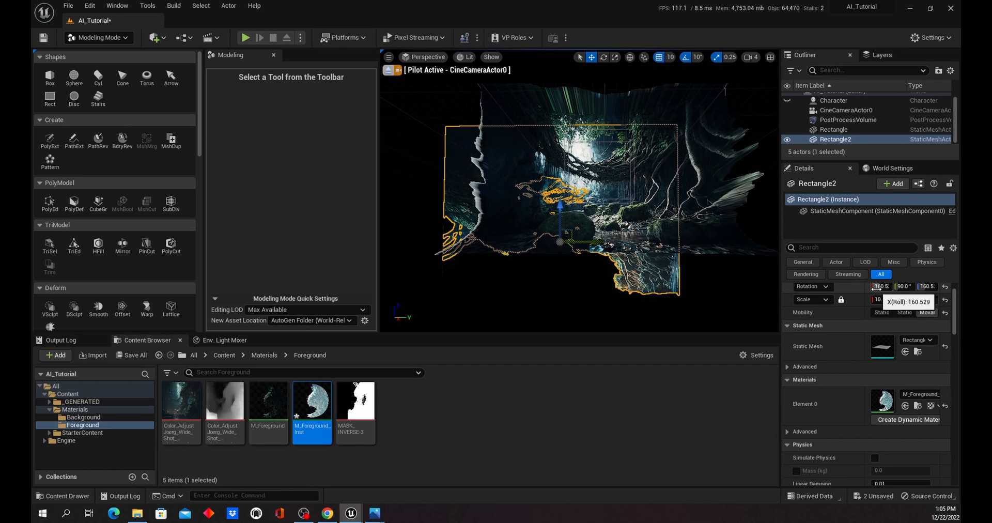
{"action": "mouse_move", "coordinate": [877, 288]}
{"action": "left_mouse_down"}
{"action": "mouse_move", "coordinate": [899, 288]}
{"action": "mouse_move", "coordinate": [874, 288]}
{"action": "mouse_move", "coordinate": [884, 288]}
{"action": "left_mouse_up"}
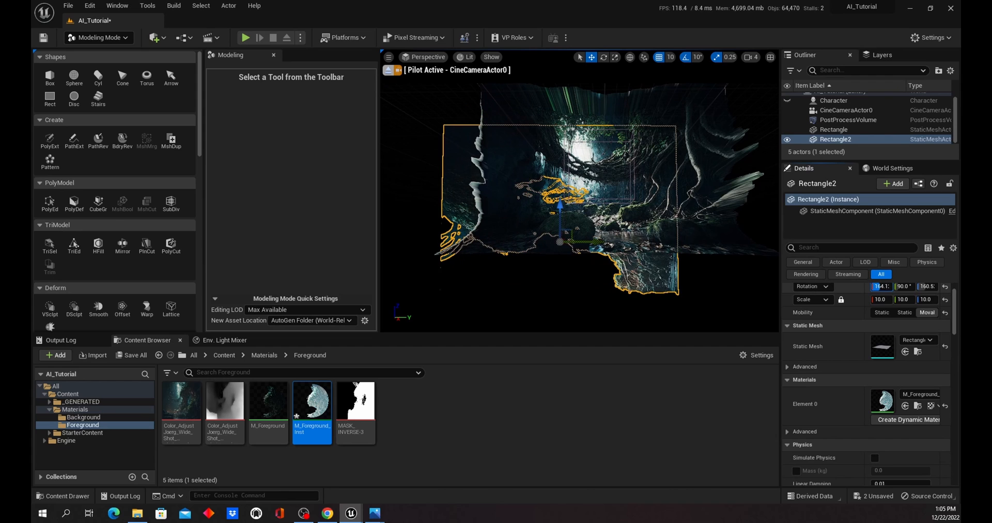
{"action": "key", "text": "ctrl+z"}
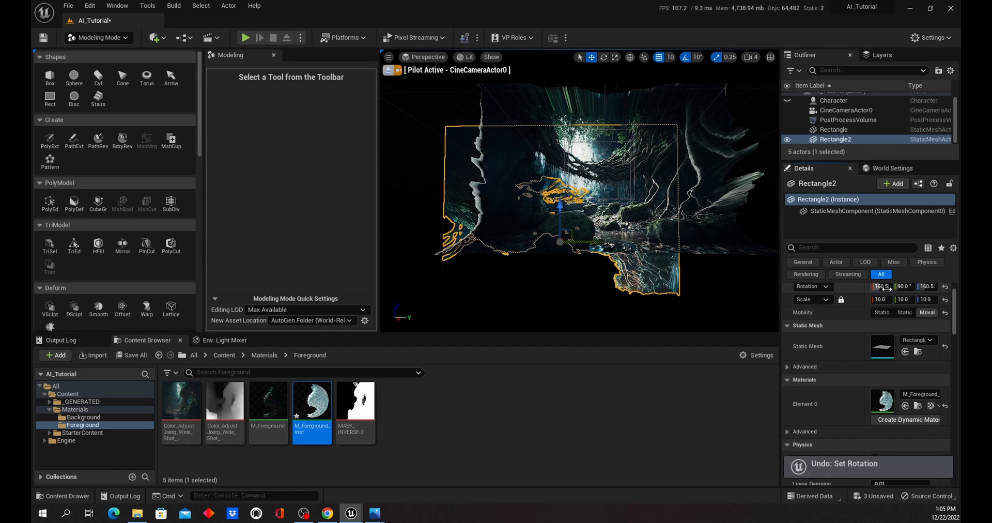
Step: Move the foreground rectangle in front of the background to X location -730 and rotate it to 90°, 0°, 90°
{"action": "scroll", "coordinate": [950, 307], "scroll_direction": "up", "scroll_amount": 1}
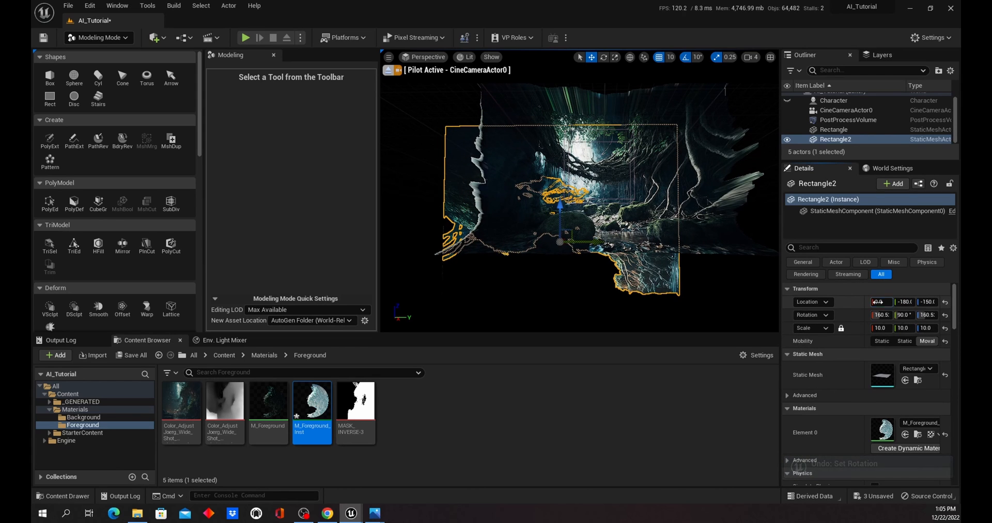
{"action": "left_click_drag", "start_coordinate": [881, 301], "coordinate": [764, 302]}
{"action": "scroll", "coordinate": [561, 217], "scroll_direction": "down", "scroll_amount": 2}
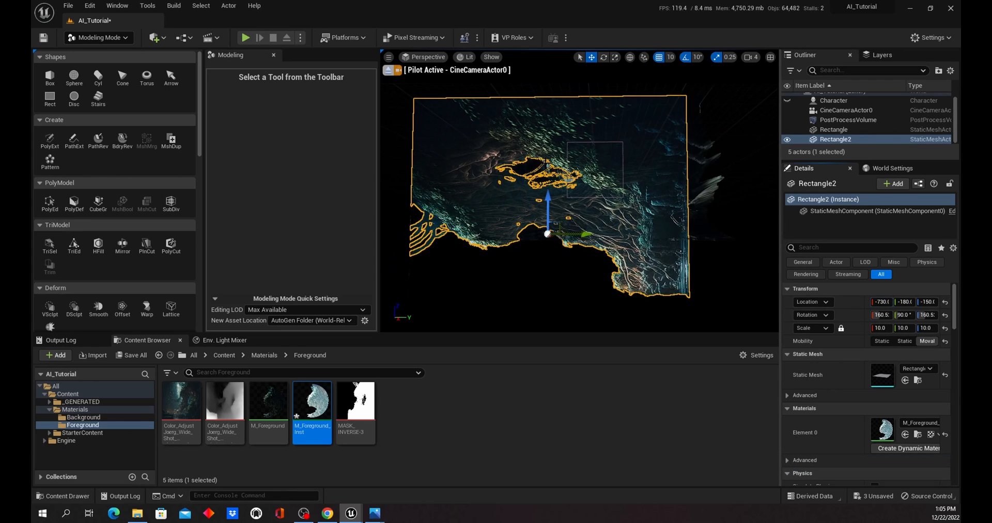
{"action": "left_click", "coordinate": [603, 57]}
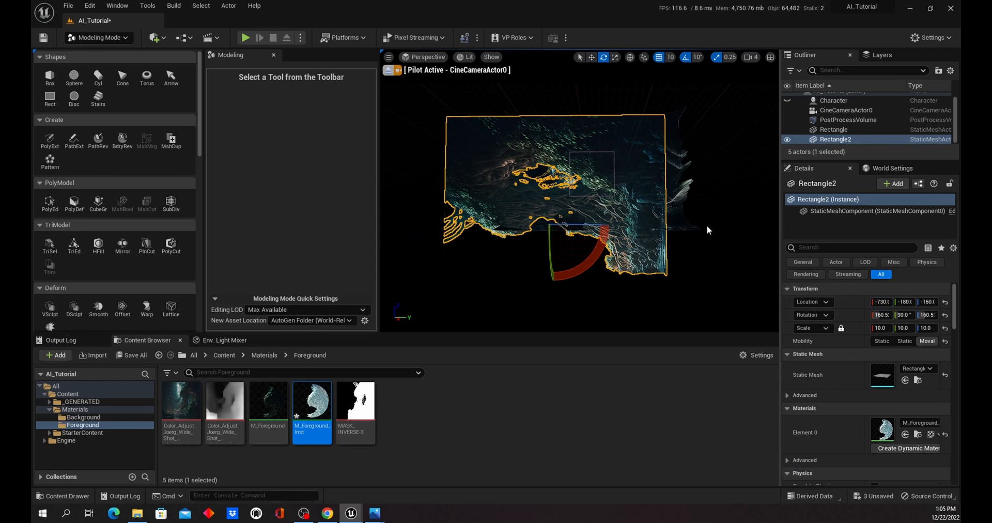
{"action": "left_click_drag", "start_coordinate": [603, 250], "coordinate": [611, 228]}
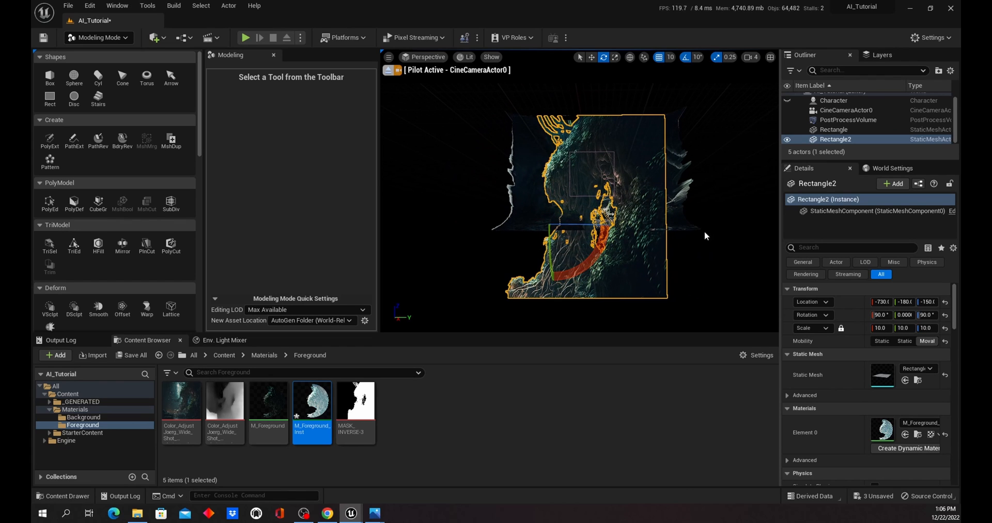
Step: Stretch the foreground rectangle's width to an X scale of 14.25
{"action": "left_click", "coordinate": [615, 57]}
{"action": "left_click_drag", "start_coordinate": [586, 225], "coordinate": [640, 226]}
{"action": "left_click", "coordinate": [744, 227]}
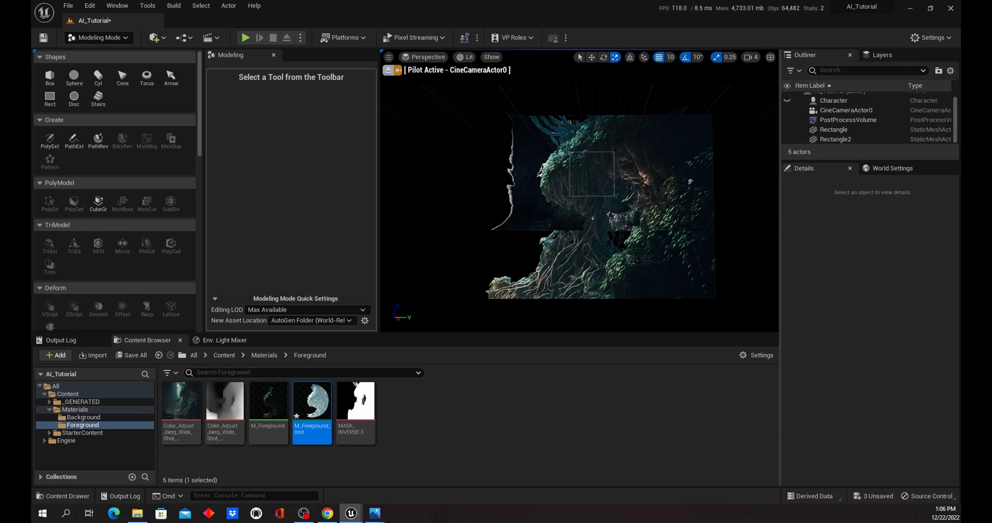
Step: Raise the foreground rectangle to a Z location of 120
{"action": "left_click", "coordinate": [592, 57]}
{"action": "left_click", "coordinate": [622, 224]}
{"action": "left_click", "coordinate": [587, 267]}
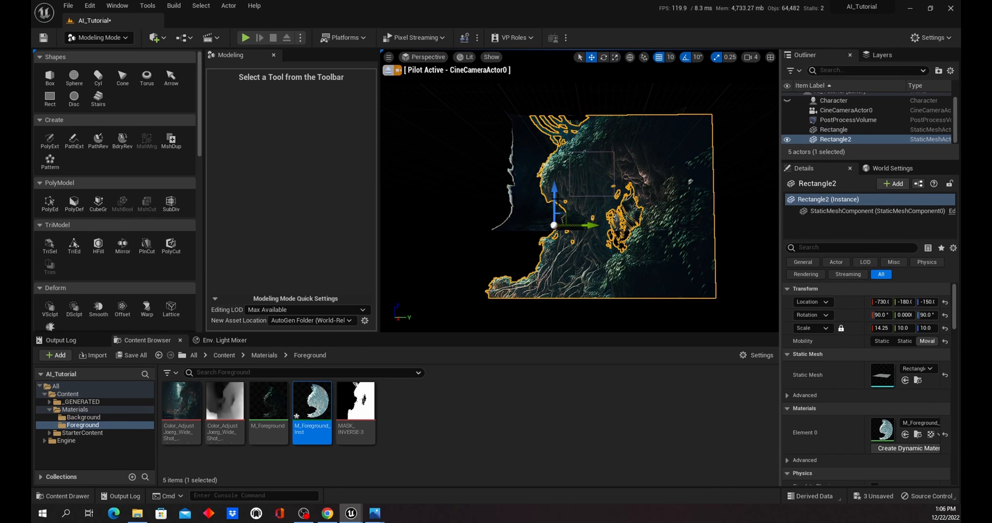
{"action": "left_click_drag", "start_coordinate": [559, 196], "coordinate": [562, 138]}
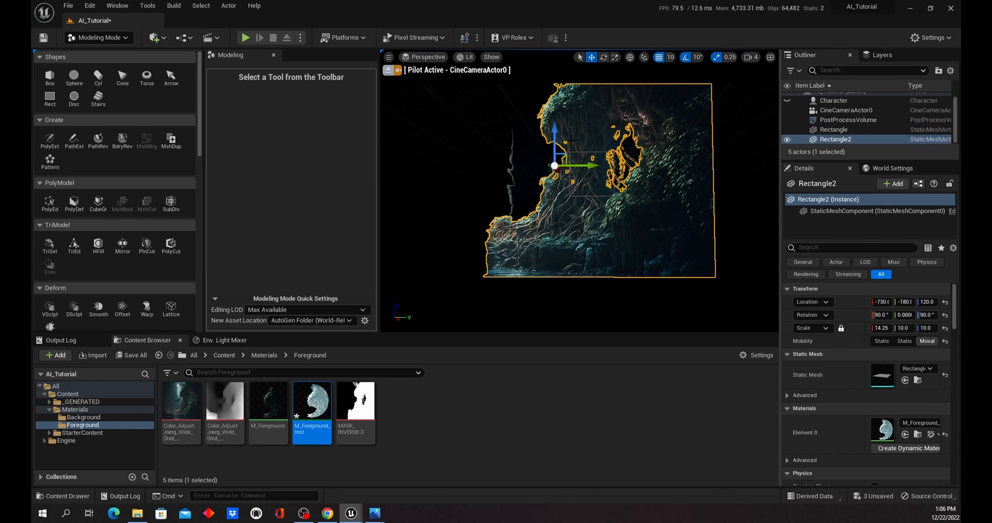
Step: Scale the foreground rectangle down proportionally by setting its X scale to 10
{"action": "left_click", "coordinate": [882, 327]}
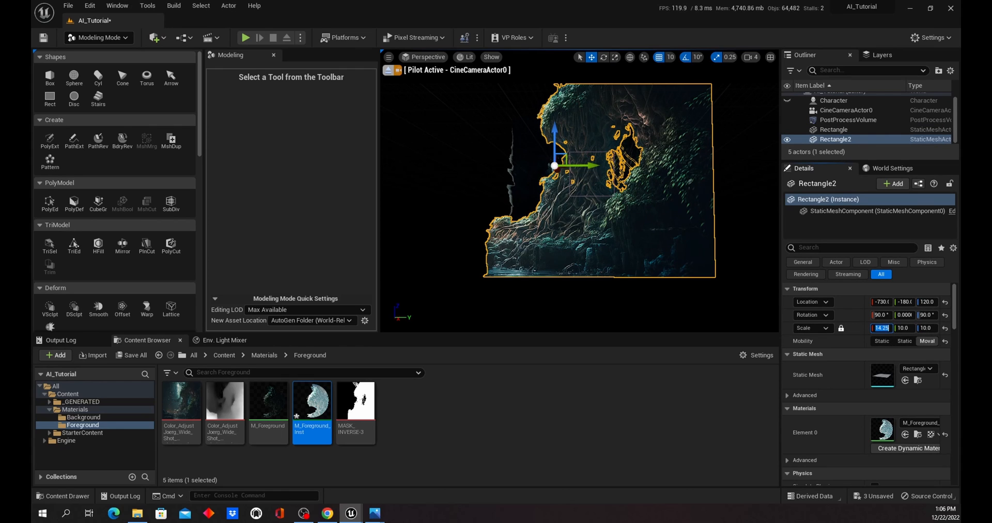
{"action": "type", "text": "10"}
{"action": "key", "text": "Return"}
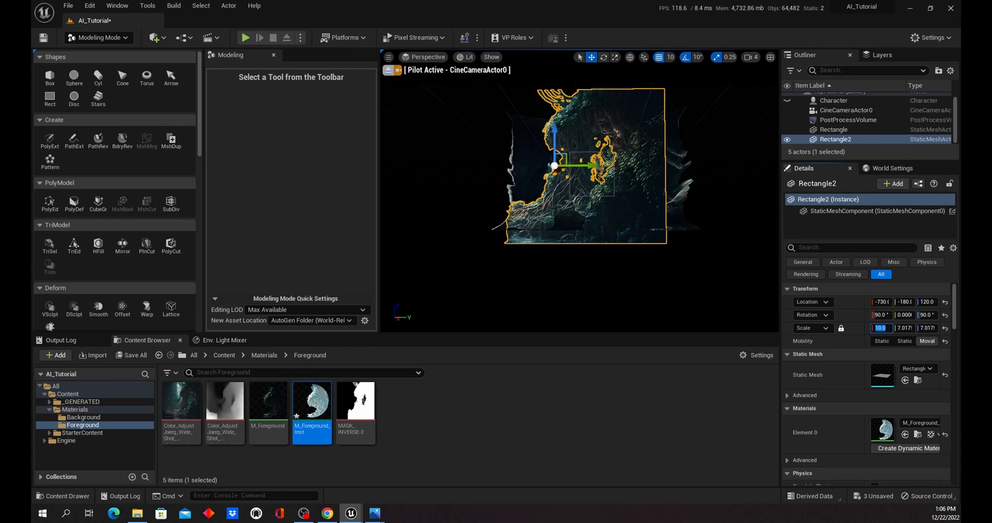
Step: Move the foreground rectangle to X location -910 and Y location 160, over one side of the jungle background
{"action": "left_click_drag", "start_coordinate": [556, 168], "coordinate": [659, 168]}
{"action": "scroll", "coordinate": [658, 168], "scroll_direction": "up", "scroll_amount": 5}
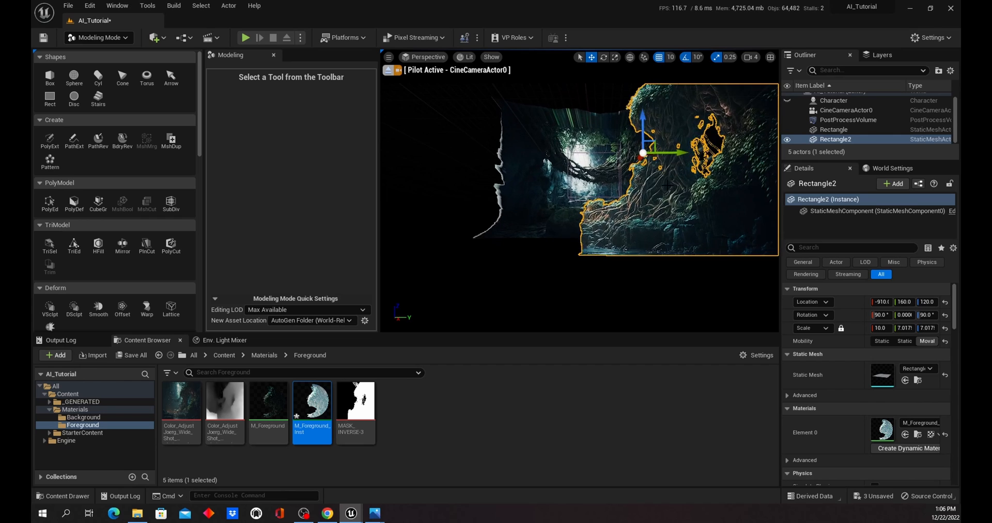
{"action": "right_click_drag", "start_coordinate": [676, 235], "coordinate": [648, 195]}
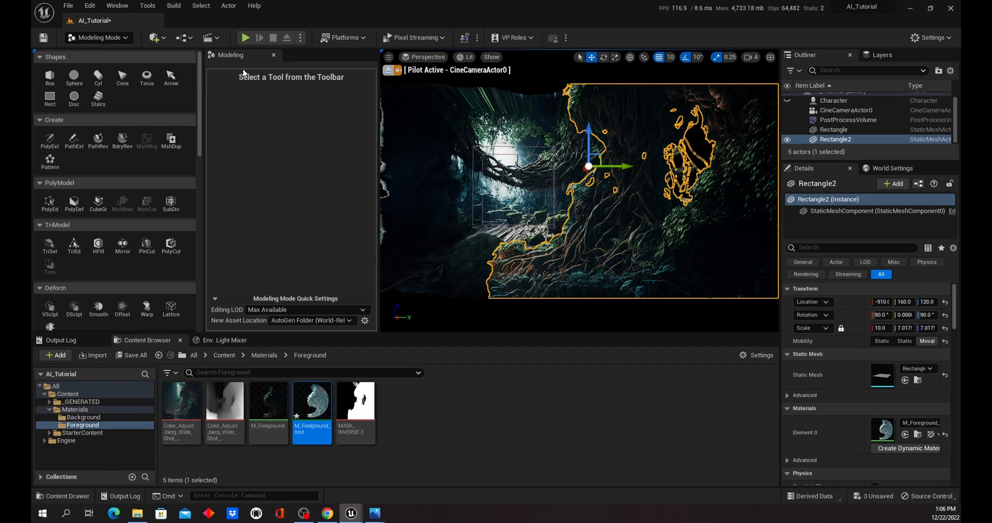
Step: Switch to Selection Mode and push the foreground rectangle to X location -880
{"action": "left_click", "coordinate": [111, 37]}
{"action": "left_click", "coordinate": [109, 55]}
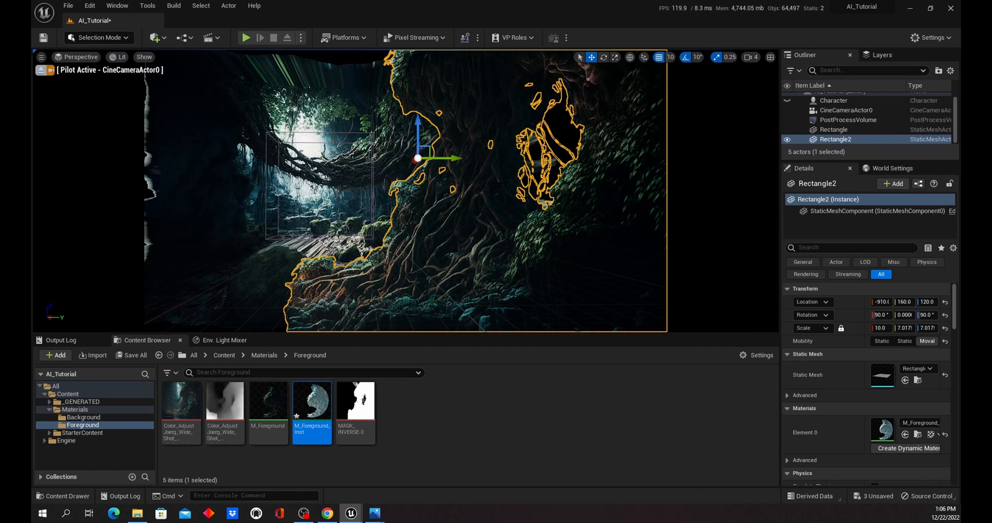
{"action": "right_click_drag", "start_coordinate": [405, 191], "coordinate": [398, 217]}
{"action": "mouse_move", "coordinate": [425, 132]}
{"action": "left_mouse_down"}
{"action": "mouse_move", "coordinate": [408, 165]}
{"action": "mouse_move", "coordinate": [419, 144]}
{"action": "left_mouse_up"}
{"action": "right_click_drag", "start_coordinate": [419, 145], "coordinate": [408, 116]}
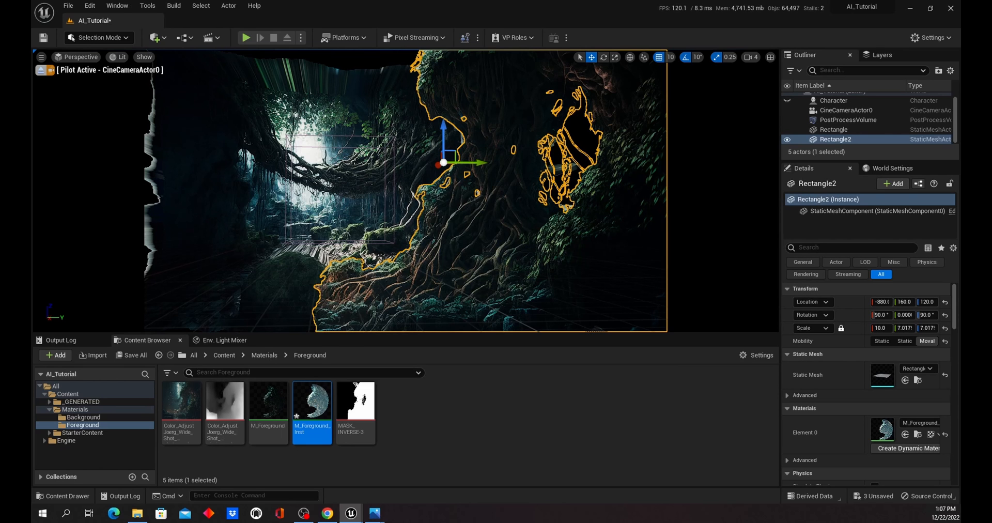
Step: Check the M_Foreground material and its instance, and examine how the foreground layers over the background in the level
{"action": "left_click", "coordinate": [509, 107]}
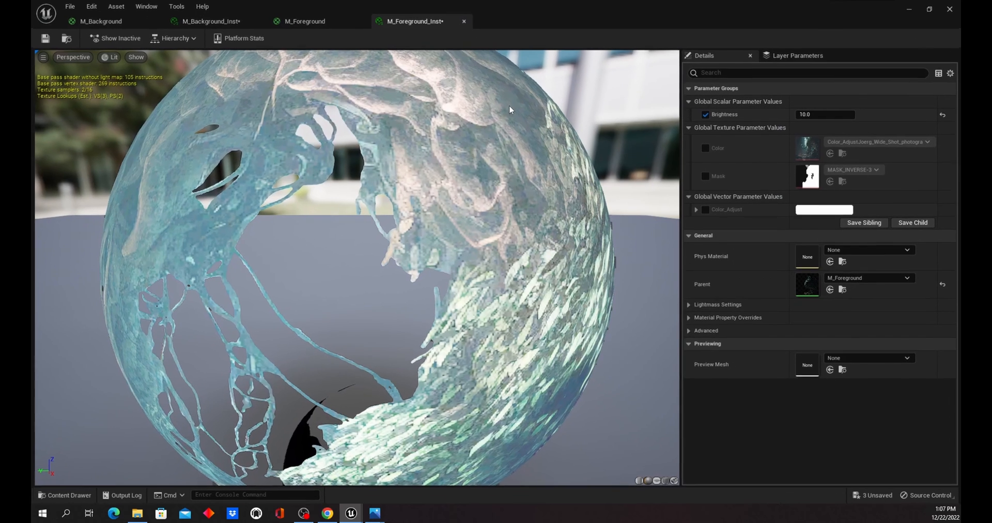
{"action": "left_click", "coordinate": [314, 21]}
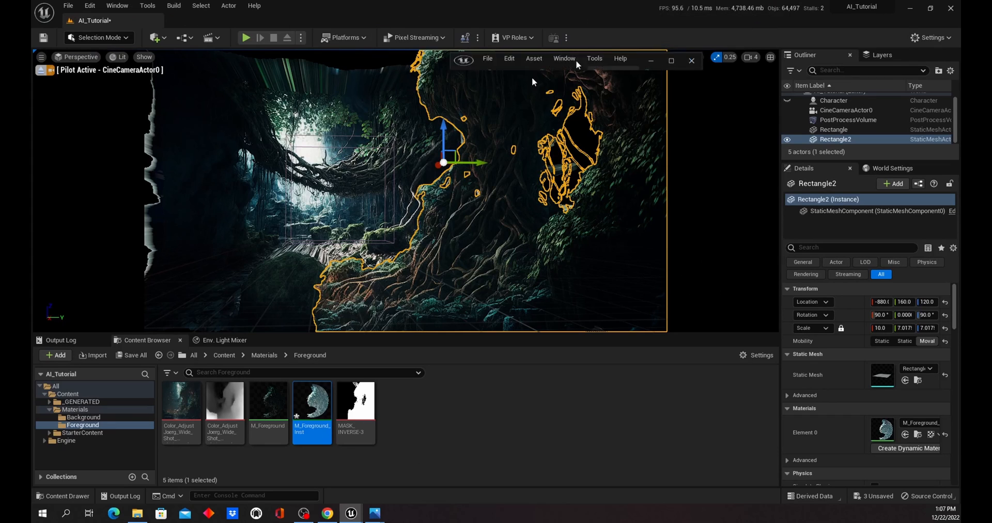
{"action": "scroll", "coordinate": [379, 231], "scroll_direction": "down", "scroll_amount": 4}
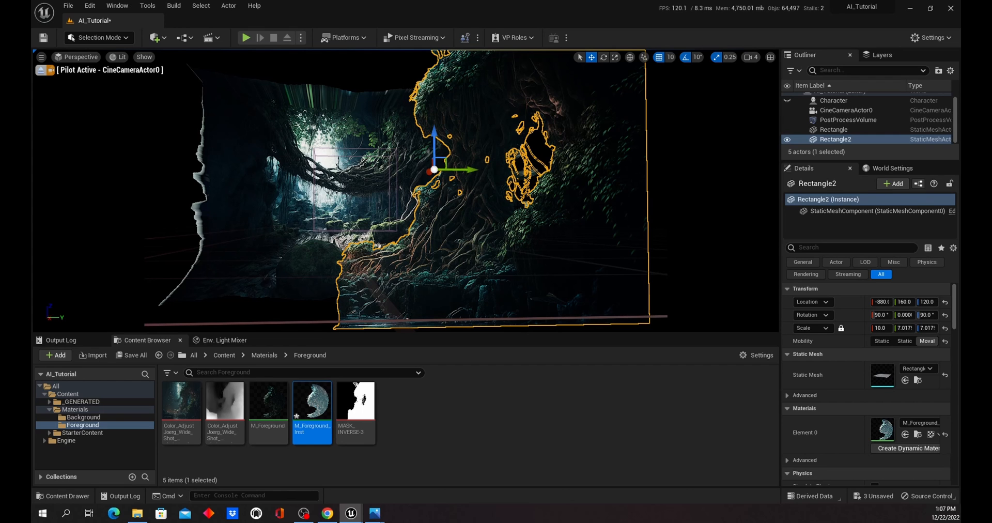
{"action": "scroll", "coordinate": [406, 191], "scroll_direction": "down", "scroll_amount": 1}
{"action": "scroll", "coordinate": [406, 191], "scroll_direction": "up", "scroll_amount": 2}
{"action": "scroll", "coordinate": [514, 212], "scroll_direction": "down", "scroll_amount": 1}
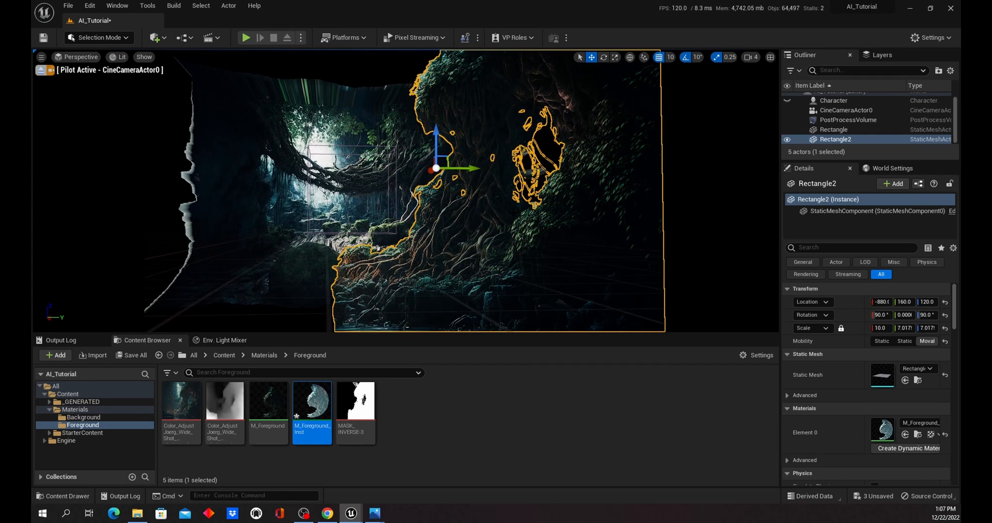
Step: In Modeling Mode, start Displace on the foreground rectangle with type Texture2D Map and the foreground's grayscale depth texture as displacement map
{"action": "left_click", "coordinate": [99, 37]}
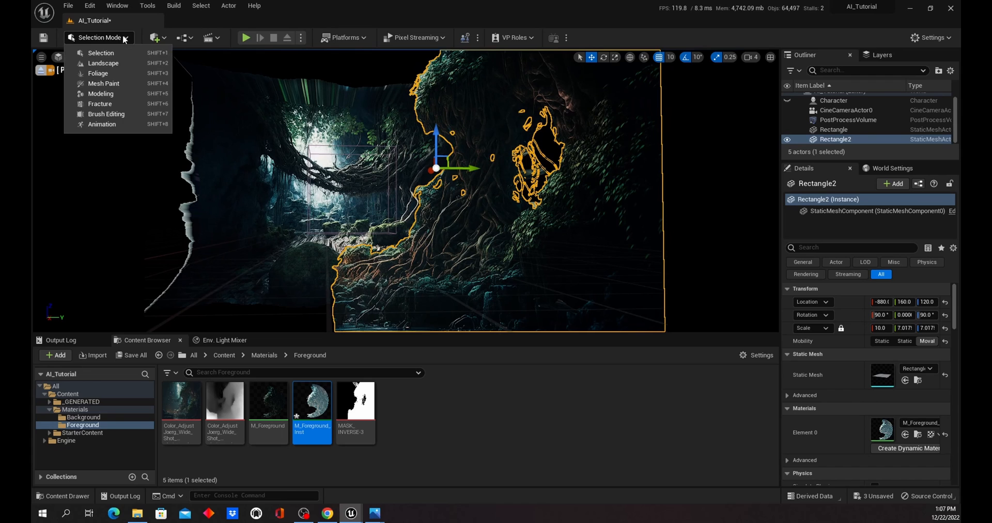
{"action": "left_click", "coordinate": [101, 94]}
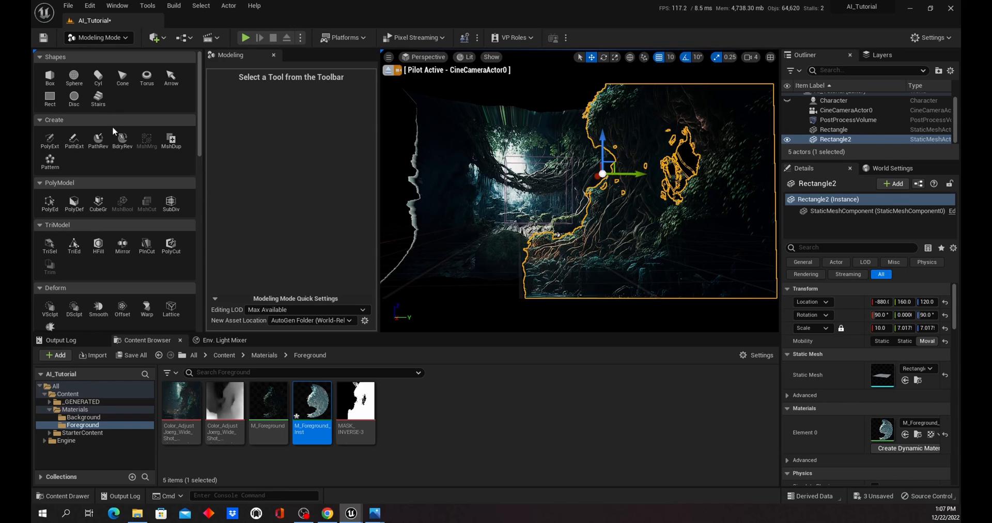
{"action": "scroll", "coordinate": [72, 163], "scroll_direction": "down", "scroll_amount": 3}
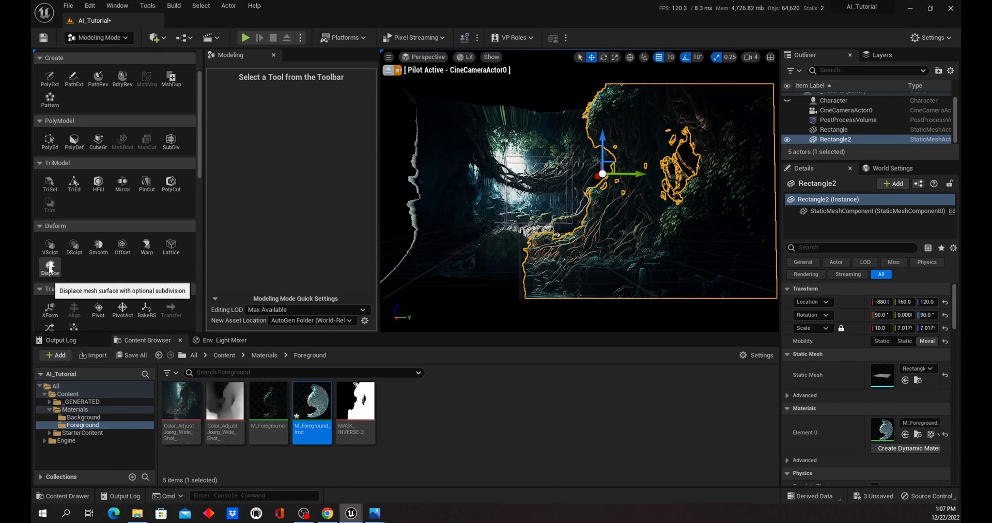
{"action": "left_click", "coordinate": [50, 266]}
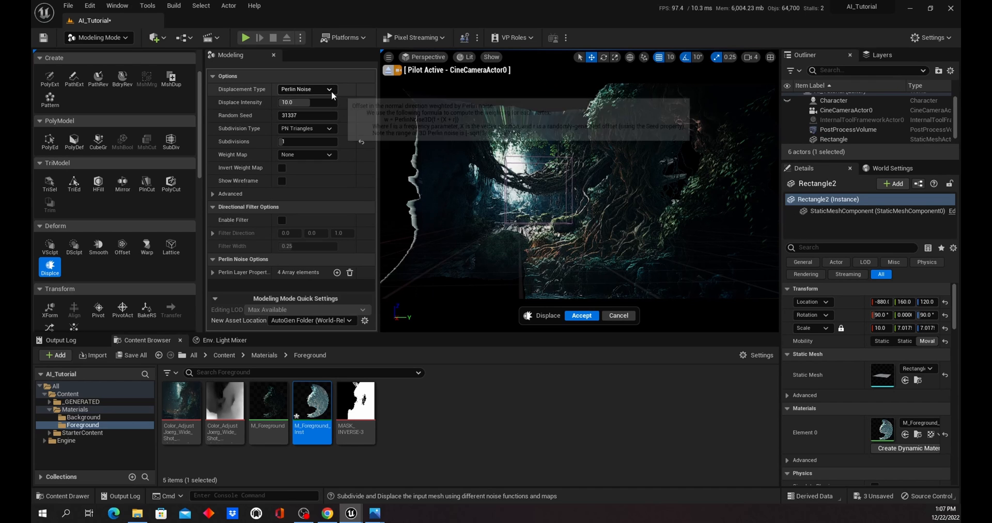
{"action": "left_click", "coordinate": [320, 93]}
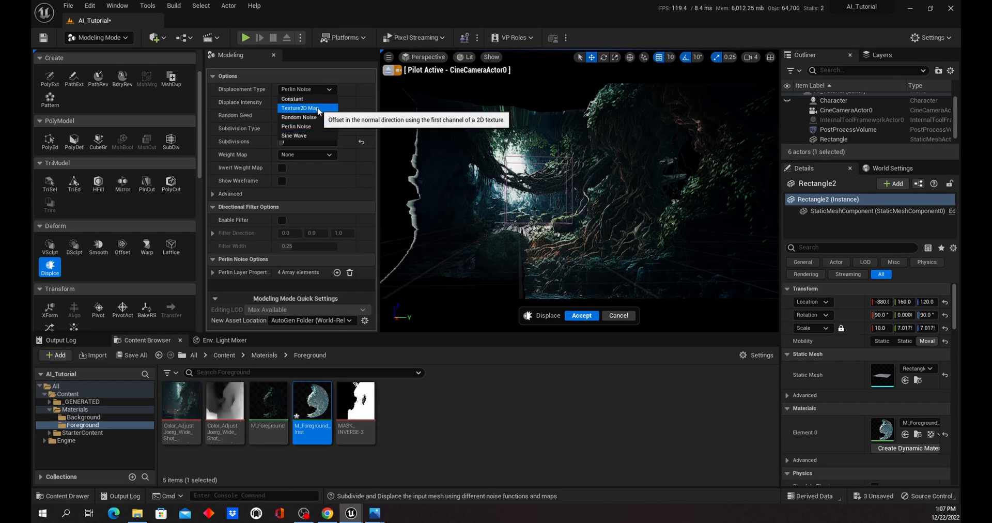
{"action": "left_click", "coordinate": [318, 108]}
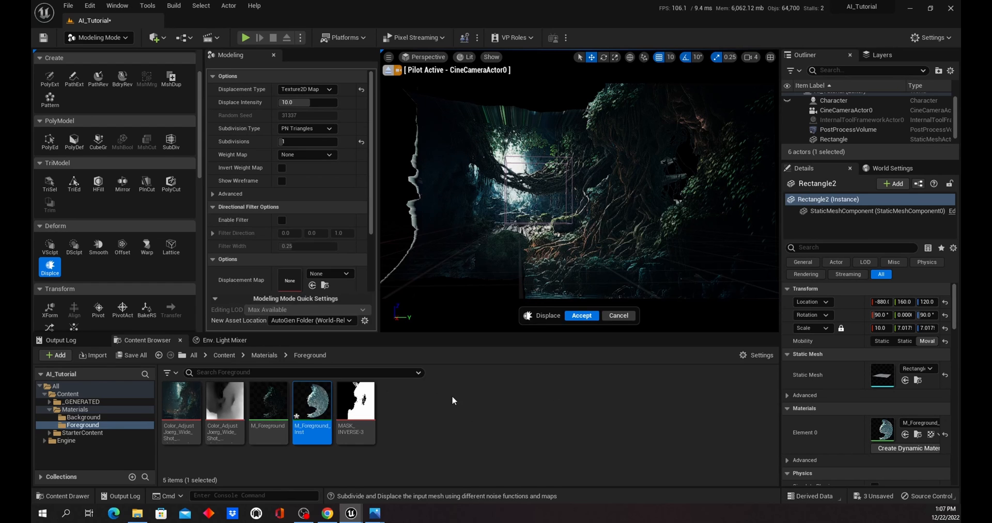
{"action": "left_click", "coordinate": [225, 408]}
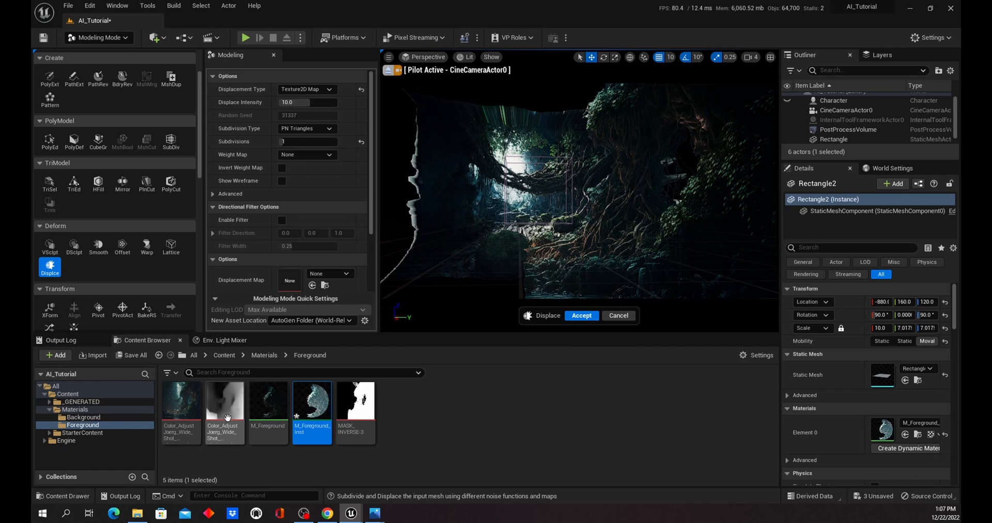
{"action": "left_click_drag", "start_coordinate": [225, 408], "coordinate": [289, 281]}
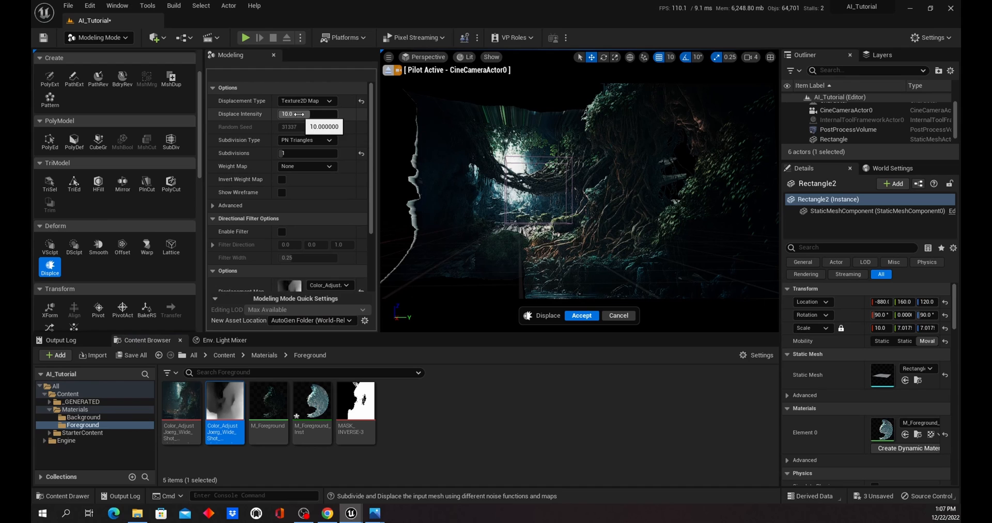
Step: Set the foreground rectangle's displace intensity to 100
{"action": "left_click_drag", "start_coordinate": [302, 115], "coordinate": [302, 115]}
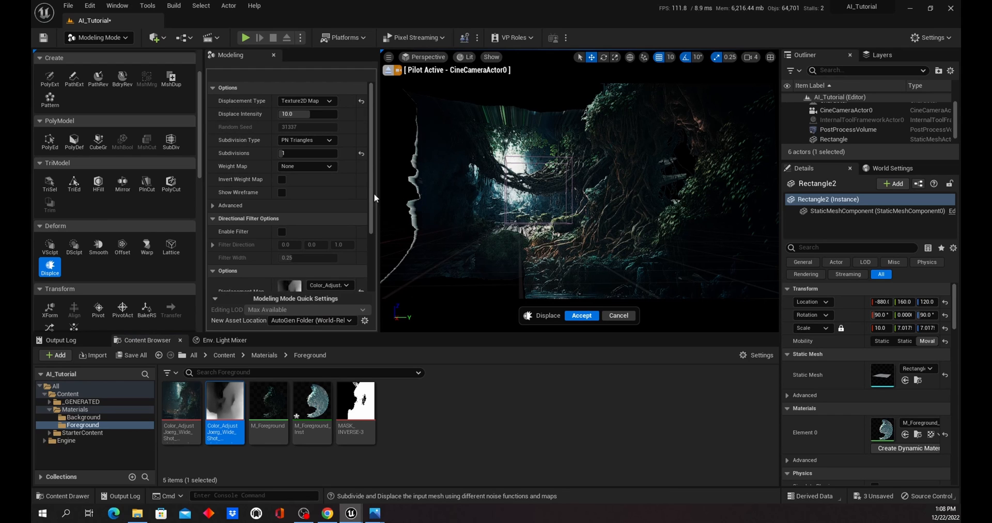
{"action": "left_click", "coordinate": [303, 114]}
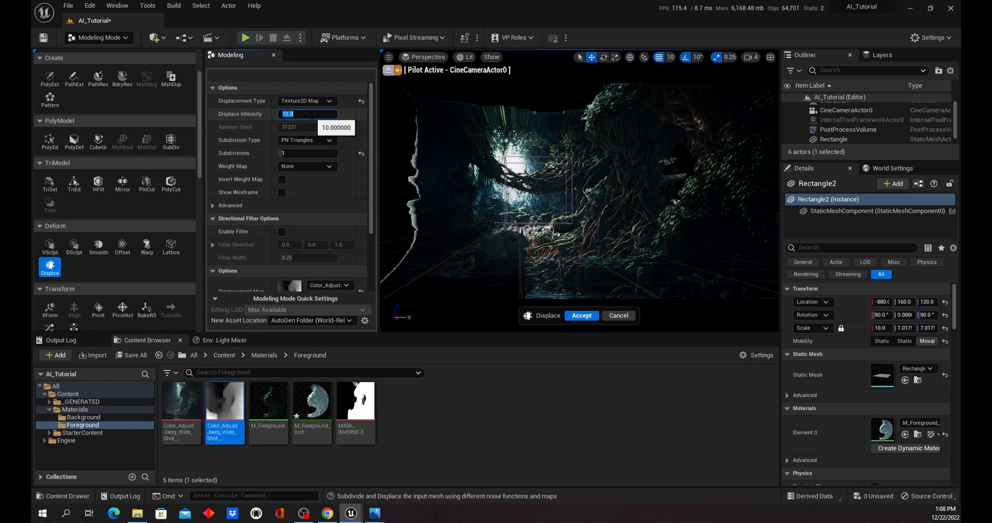
{"action": "type", "text": "100"}
{"action": "key", "text": "Return"}
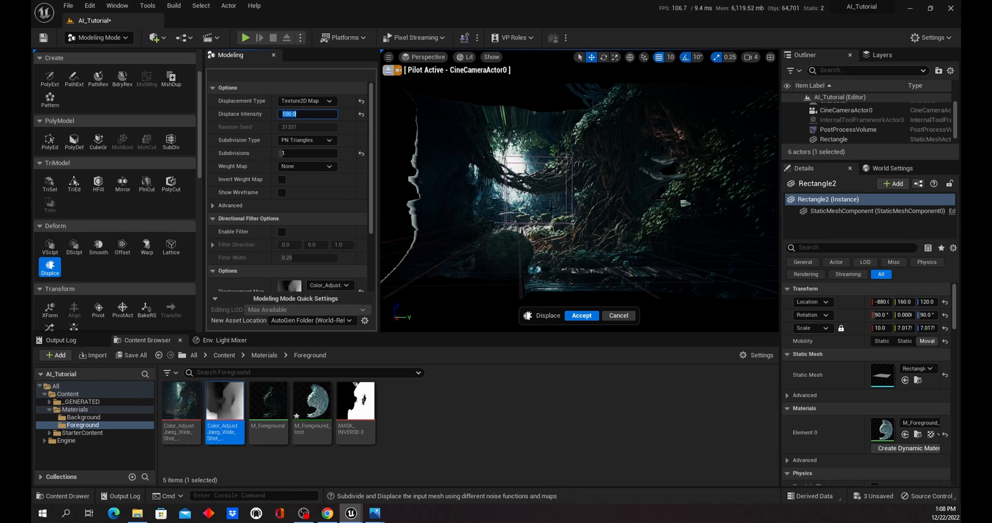
{"action": "left_click", "coordinate": [606, 250]}
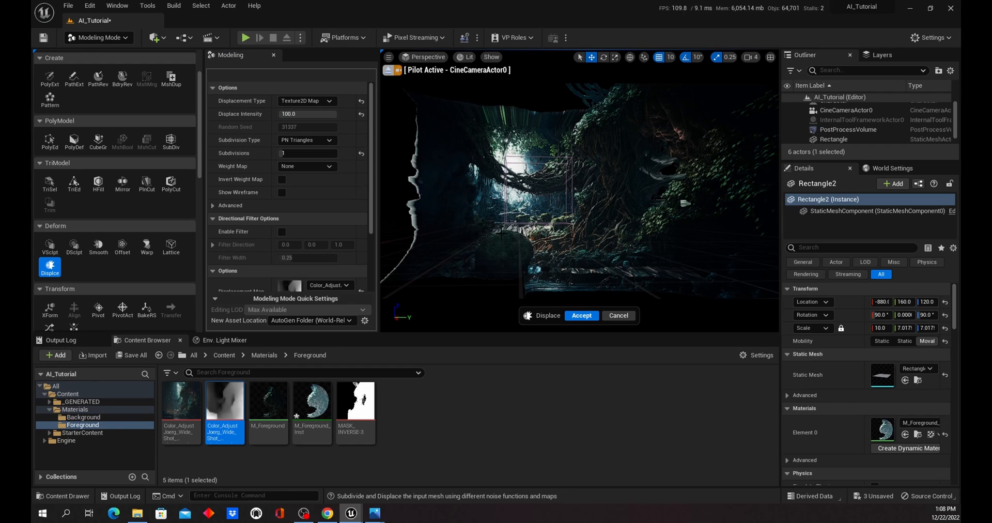
{"action": "left_click", "coordinate": [299, 114]}
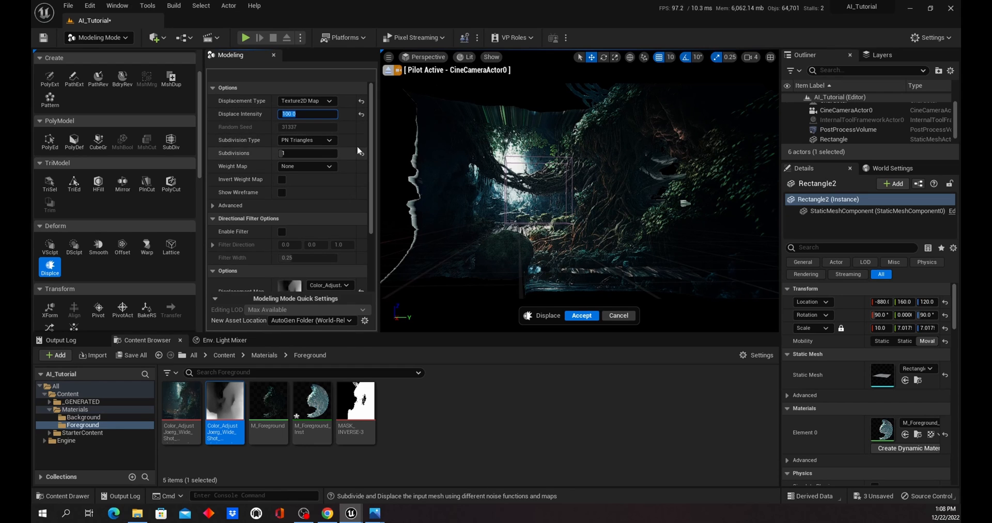
{"action": "scroll", "coordinate": [372, 147], "scroll_direction": "down", "scroll_amount": 2}
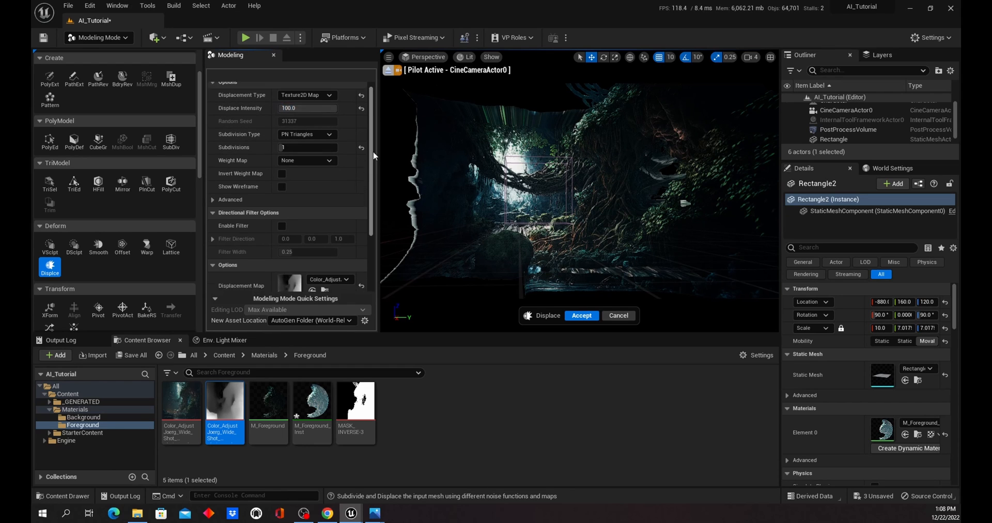
{"action": "scroll", "coordinate": [352, 134], "scroll_direction": "up", "scroll_amount": 2}
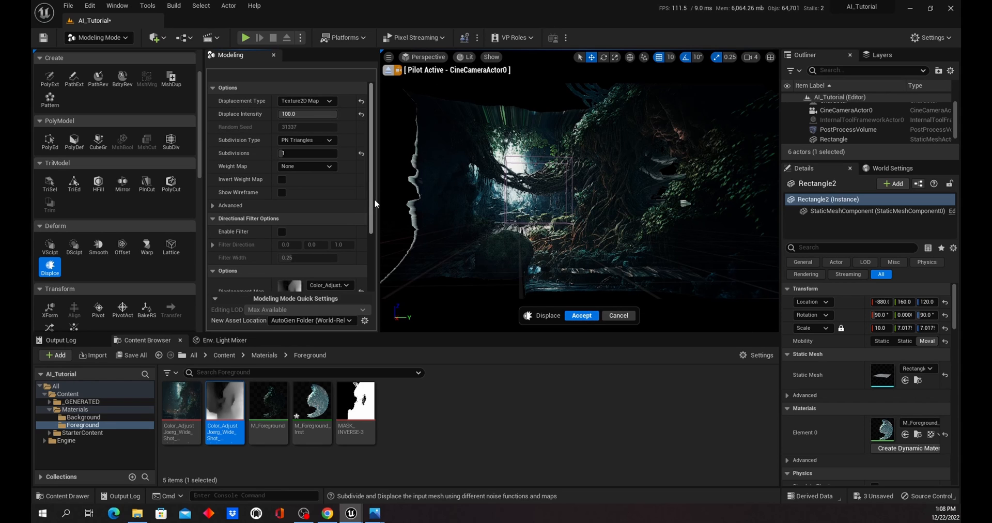
Step: Try a displace intensity of 200 and examine the displaced foreground's depth from nearer and farther away
{"action": "left_click", "coordinate": [316, 116]}
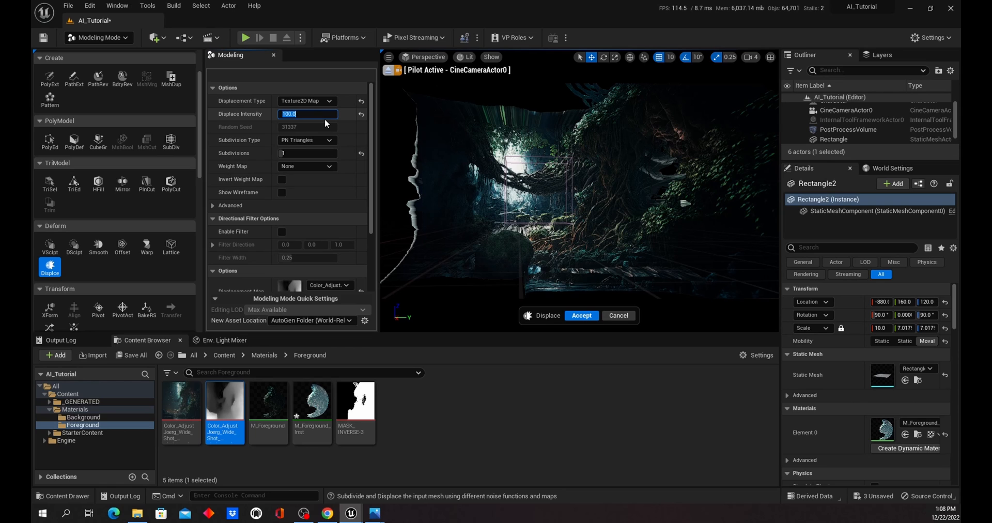
{"action": "type", "text": "200"}
{"action": "key", "text": "Return"}
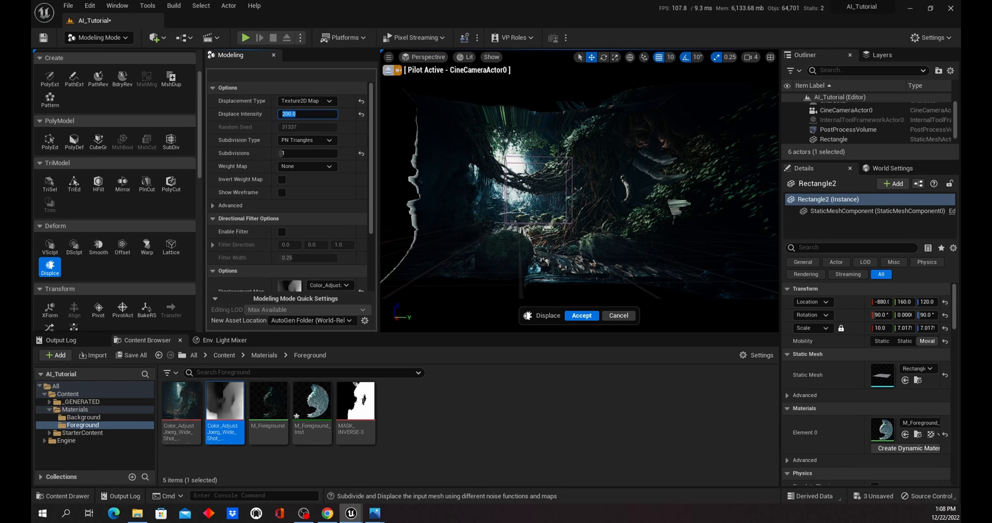
{"action": "scroll", "coordinate": [580, 190], "scroll_direction": "up", "scroll_amount": 4}
{"action": "scroll", "coordinate": [580, 190], "scroll_direction": "down", "scroll_amount": 2}
{"action": "scroll", "coordinate": [579, 190], "scroll_direction": "up", "scroll_amount": 2}
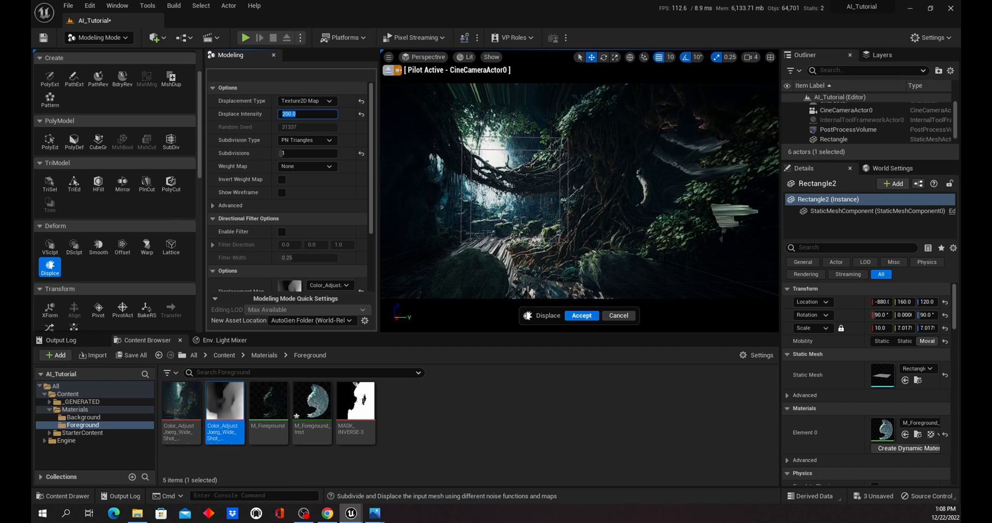
{"action": "scroll", "coordinate": [579, 190], "scroll_direction": "down", "scroll_amount": 3}
{"action": "scroll", "coordinate": [580, 190], "scroll_direction": "up", "scroll_amount": 2}
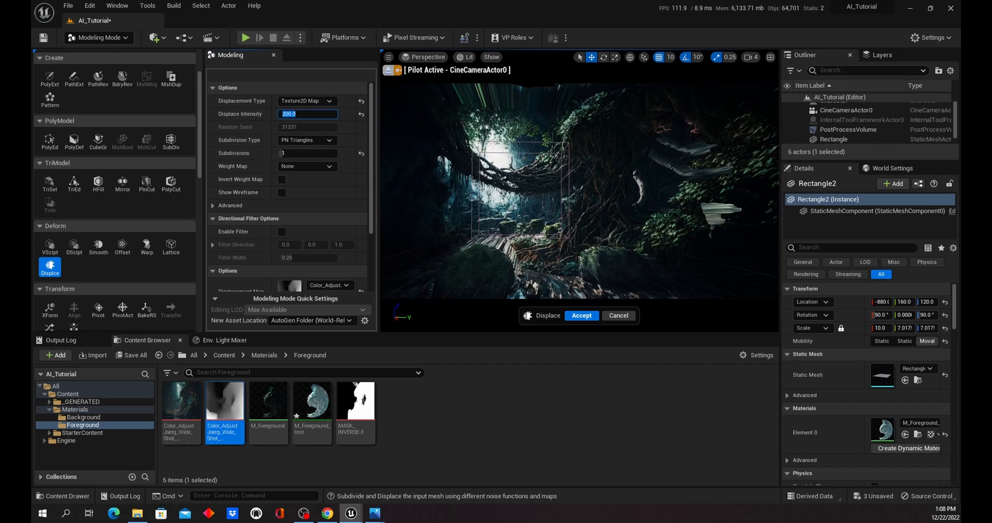
{"action": "scroll", "coordinate": [579, 190], "scroll_direction": "up", "scroll_amount": 2}
{"action": "scroll", "coordinate": [580, 190], "scroll_direction": "up", "scroll_amount": 2}
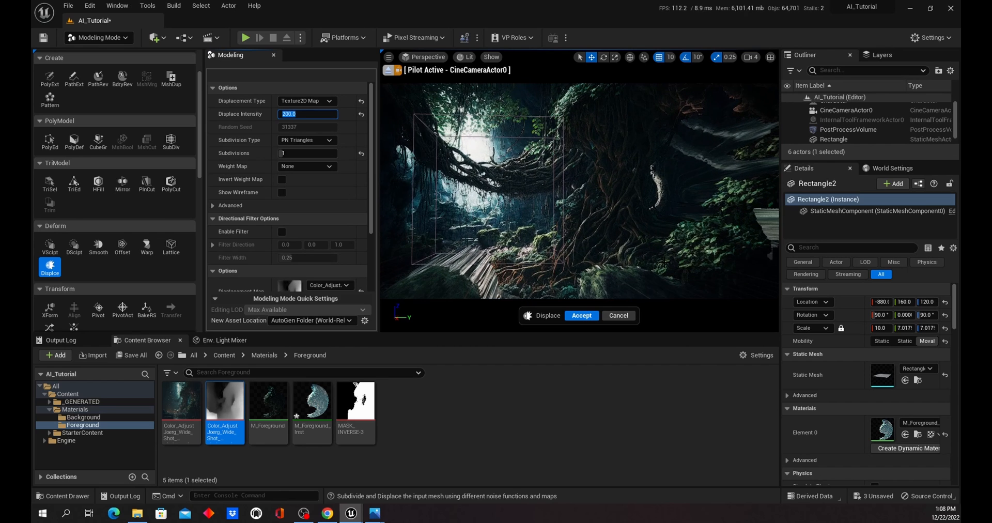
{"action": "scroll", "coordinate": [580, 190], "scroll_direction": "down", "scroll_amount": 5}
{"action": "scroll", "coordinate": [580, 191], "scroll_direction": "up", "scroll_amount": 1}
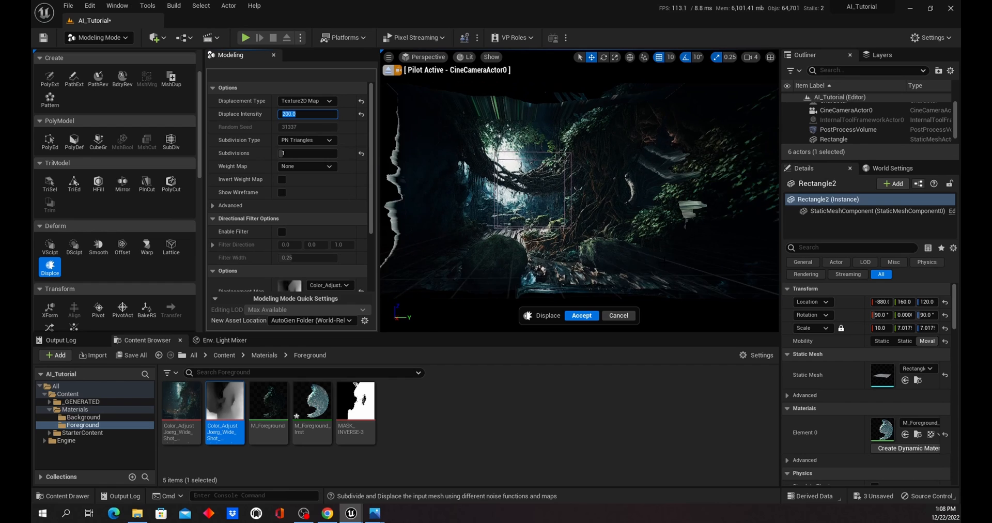
Step: Set the displace intensity to 150 and accept the displacement on the foreground rectangle
{"action": "left_click", "coordinate": [322, 113]}
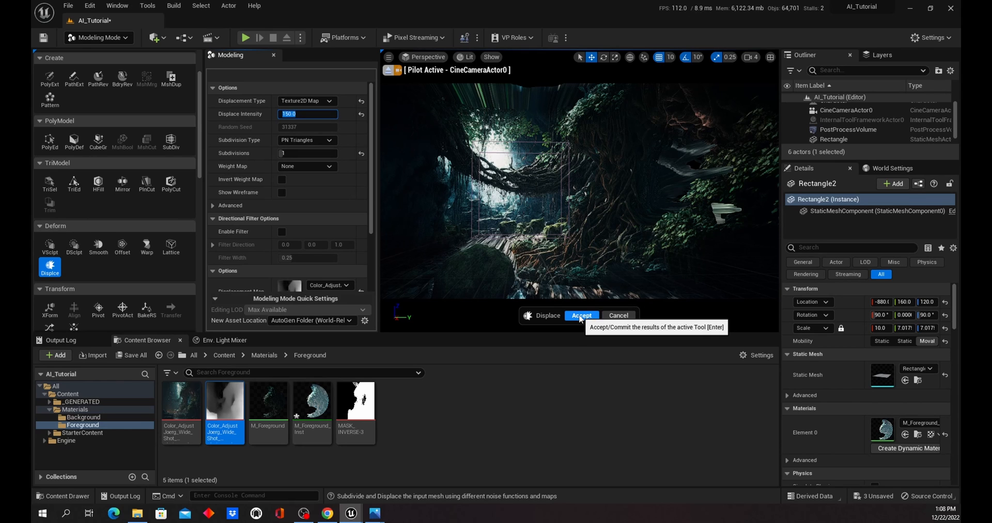
{"action": "left_click", "coordinate": [580, 316]}
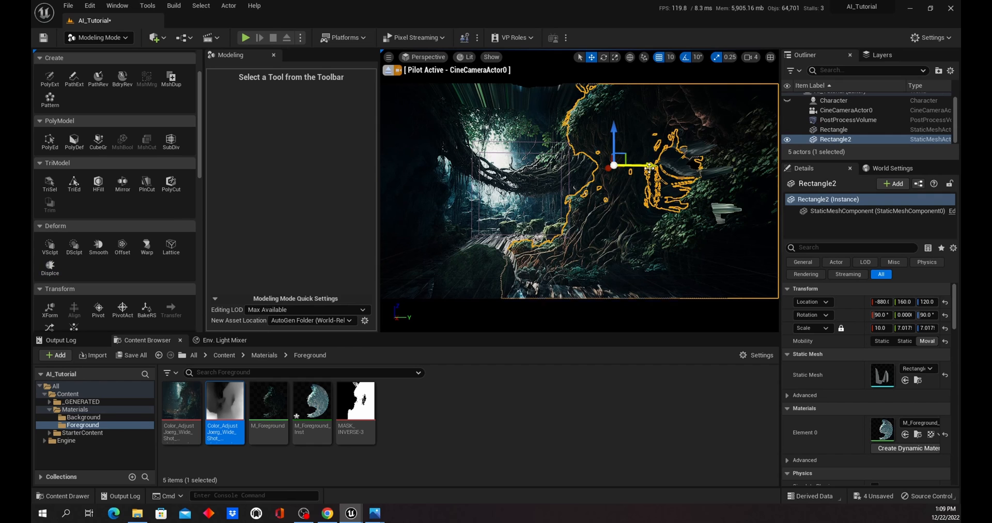
Step: Move the displaced foreground rectangle to X location -1390 and Y location 130, and switch to Selection Mode
{"action": "left_click_drag", "start_coordinate": [646, 166], "coordinate": [684, 111]}
{"action": "left_click", "coordinate": [120, 37]}
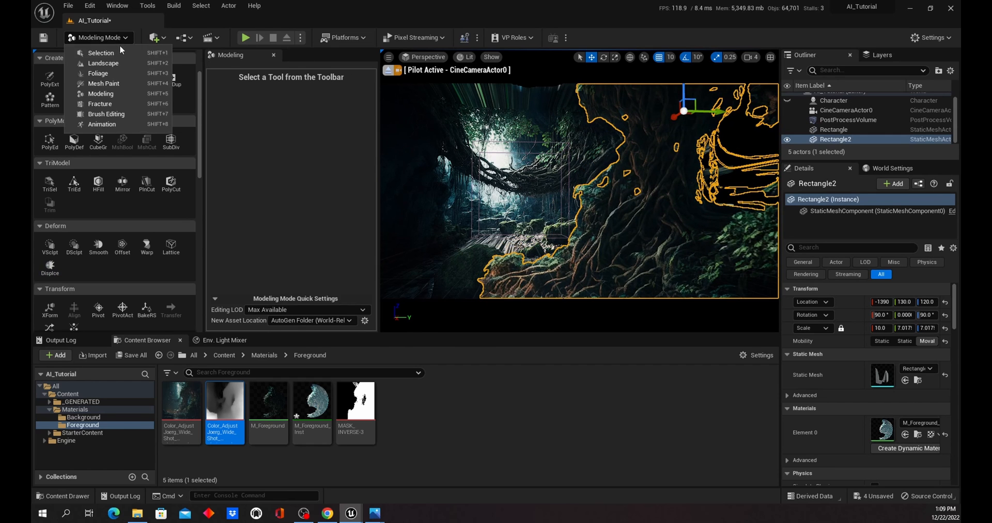
{"action": "left_click", "coordinate": [103, 53]}
Step: Check the foreground's parallax against the background and reposition the rectangle to X location -960 and Y location 40
{"action": "scroll", "coordinate": [509, 201], "scroll_direction": "down", "scroll_amount": 4}
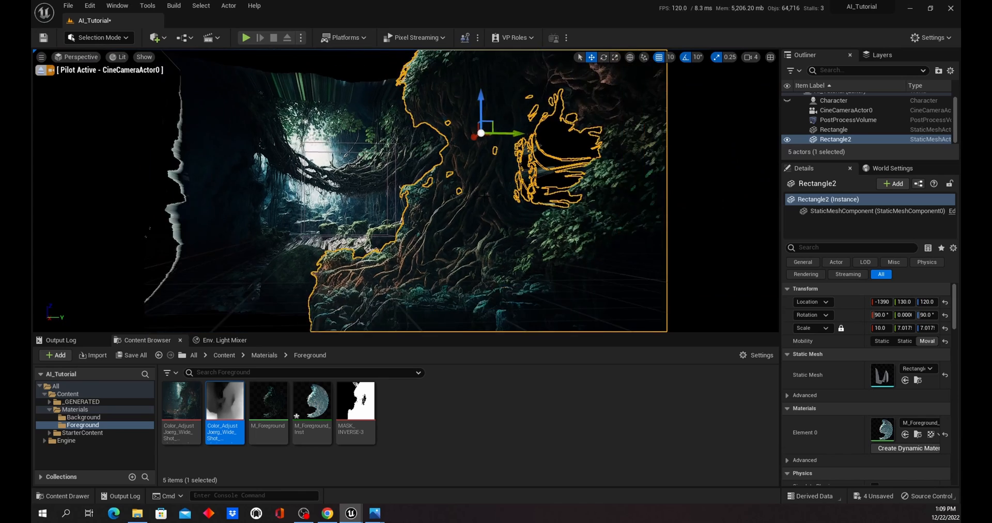
{"action": "scroll", "coordinate": [509, 200], "scroll_direction": "up", "scroll_amount": 5}
{"action": "scroll", "coordinate": [509, 201], "scroll_direction": "down", "scroll_amount": 2}
{"action": "scroll", "coordinate": [509, 200], "scroll_direction": "up", "scroll_amount": 2}
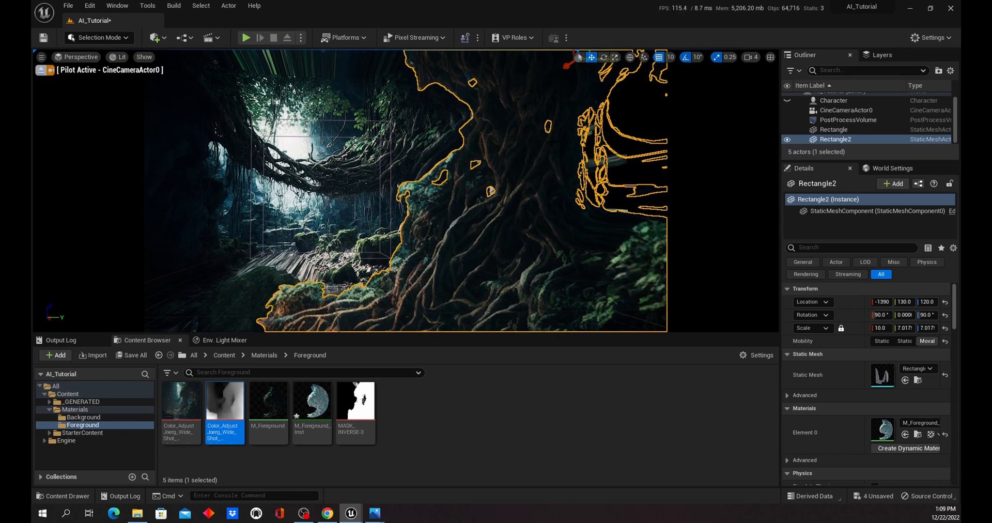
{"action": "left_click_drag", "start_coordinate": [567, 66], "coordinate": [392, 147]}
{"action": "middle_click_drag", "start_coordinate": [478, 201], "coordinate": [397, 204]}
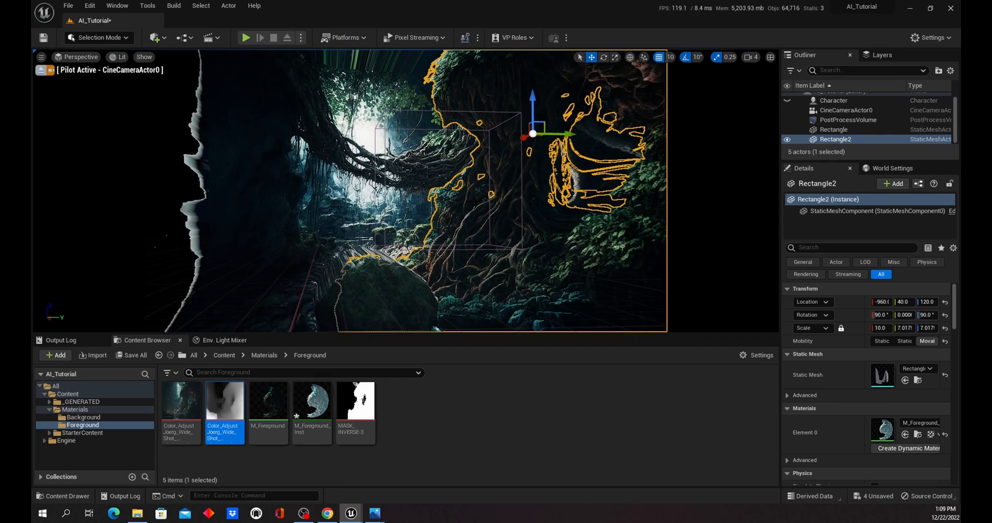
Step: Check the foreground's parallax and move the foreground rectangle to X location -1360, Y location 150 and Z location 100
{"action": "scroll", "coordinate": [478, 200], "scroll_direction": "up", "scroll_amount": 5}
{"action": "middle_click_drag", "start_coordinate": [478, 201], "coordinate": [481, 205]}
{"action": "scroll", "coordinate": [482, 205], "scroll_direction": "down", "scroll_amount": 4}
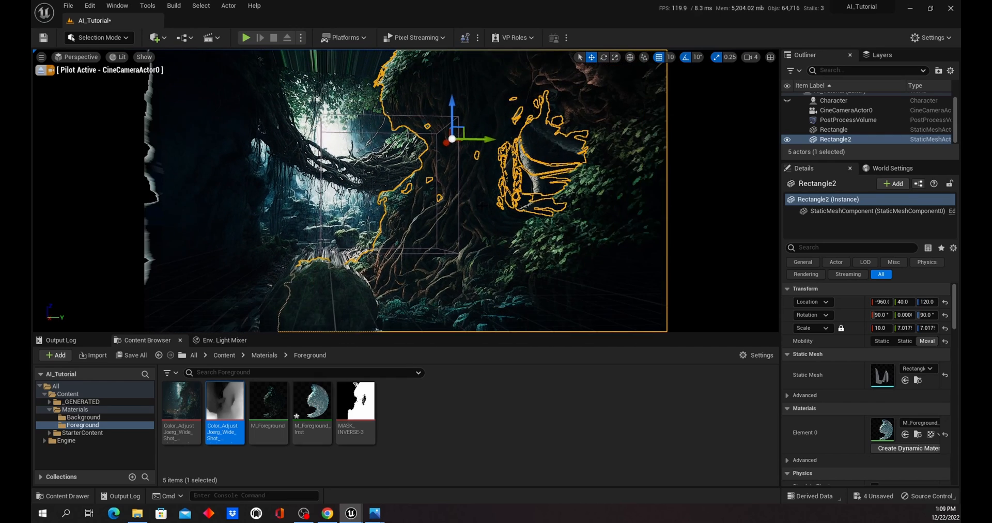
{"action": "scroll", "coordinate": [480, 205], "scroll_direction": "down", "scroll_amount": 3}
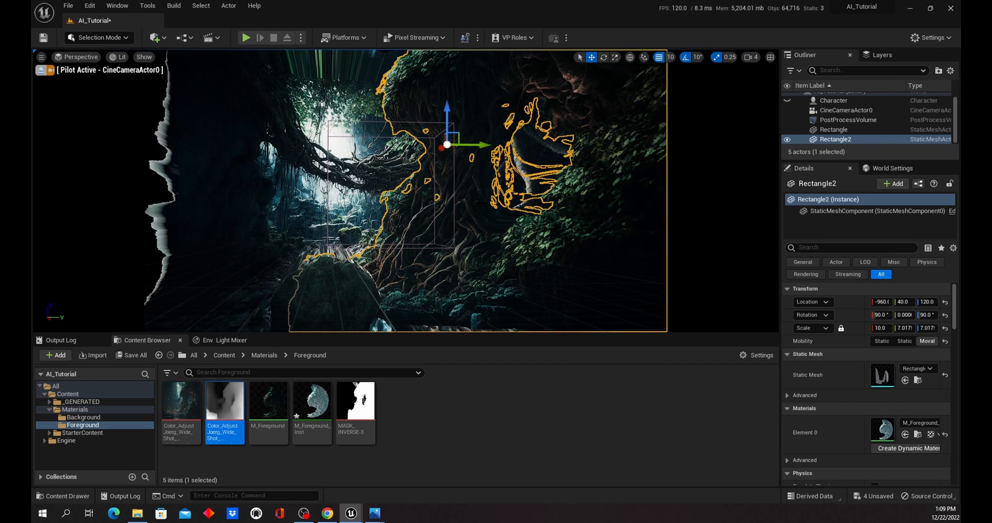
{"action": "left_click_drag", "start_coordinate": [485, 144], "coordinate": [568, 145]}
{"action": "scroll", "coordinate": [568, 146], "scroll_direction": "down", "scroll_amount": 3}
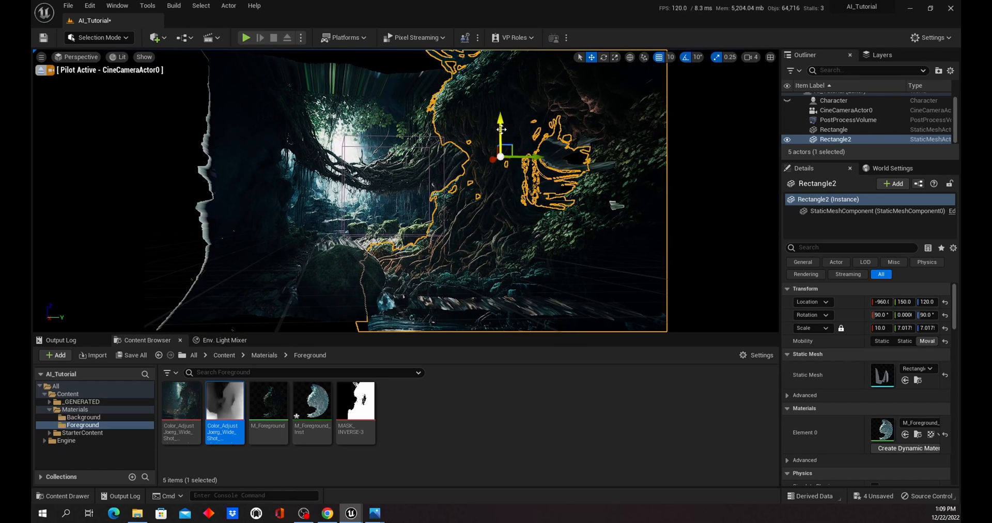
{"action": "left_click_drag", "start_coordinate": [502, 129], "coordinate": [575, 145]}
Step: Set the foreground rectangle's uniform scale to 13 and check its layering over the background from nearer and farther away
{"action": "left_click", "coordinate": [883, 328]}
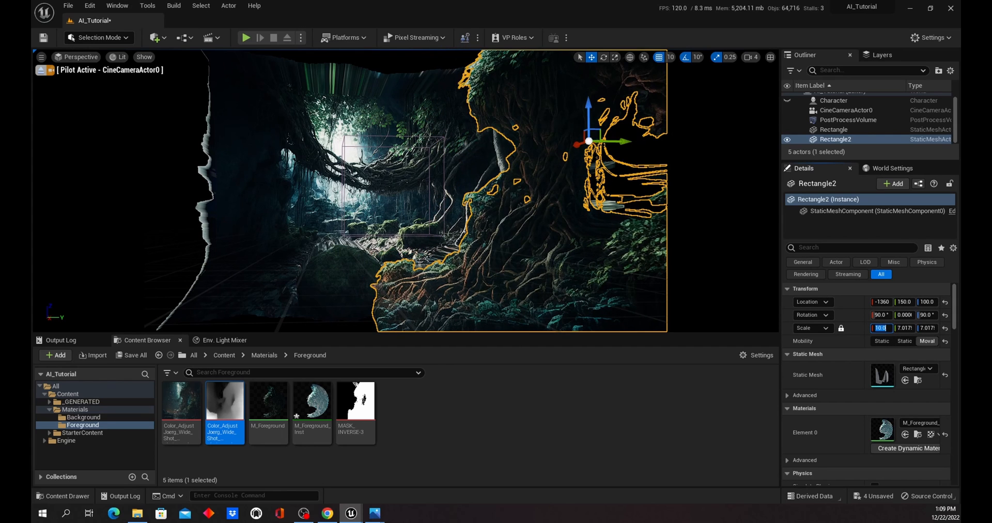
{"action": "type", "text": "13"}
{"action": "key", "text": "Return"}
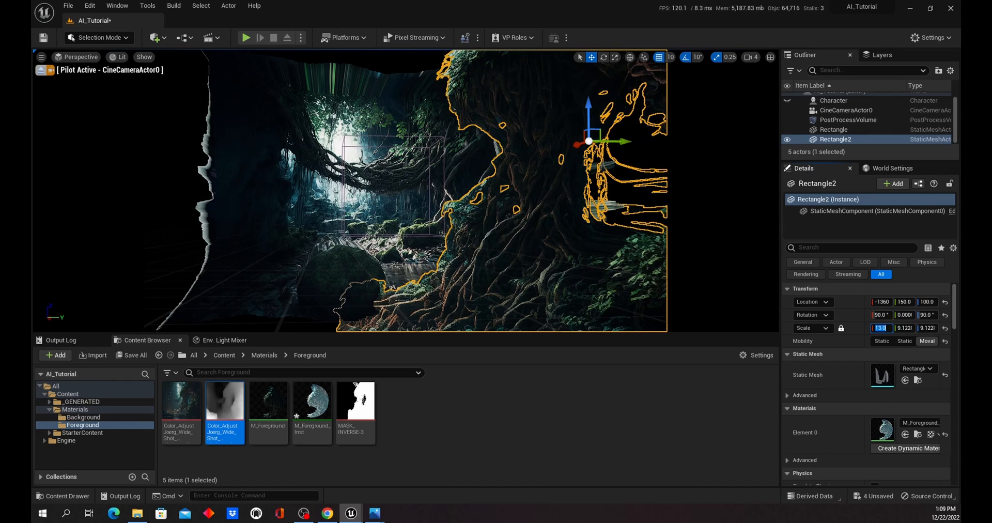
{"action": "scroll", "coordinate": [525, 184], "scroll_direction": "down", "scroll_amount": 3}
{"action": "scroll", "coordinate": [525, 184], "scroll_direction": "up", "scroll_amount": 7}
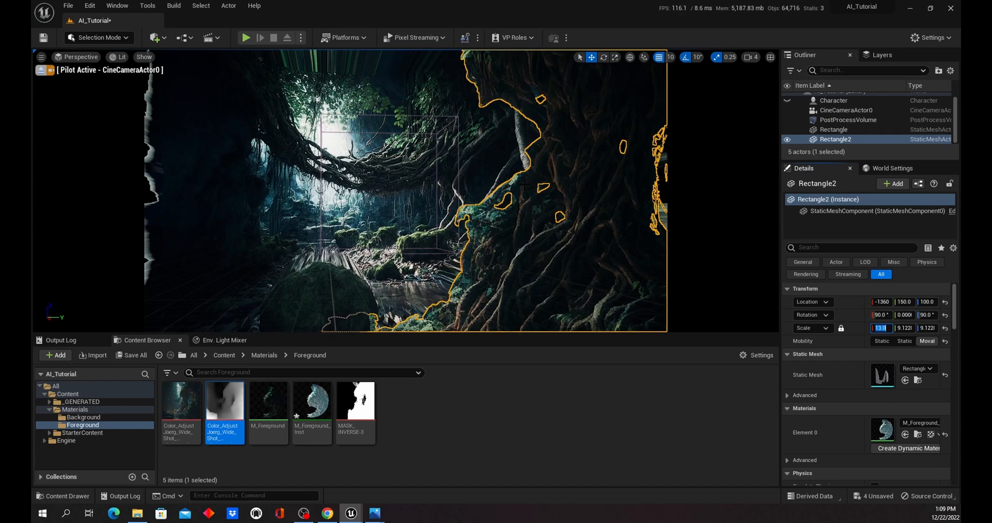
{"action": "scroll", "coordinate": [525, 184], "scroll_direction": "down", "scroll_amount": 4}
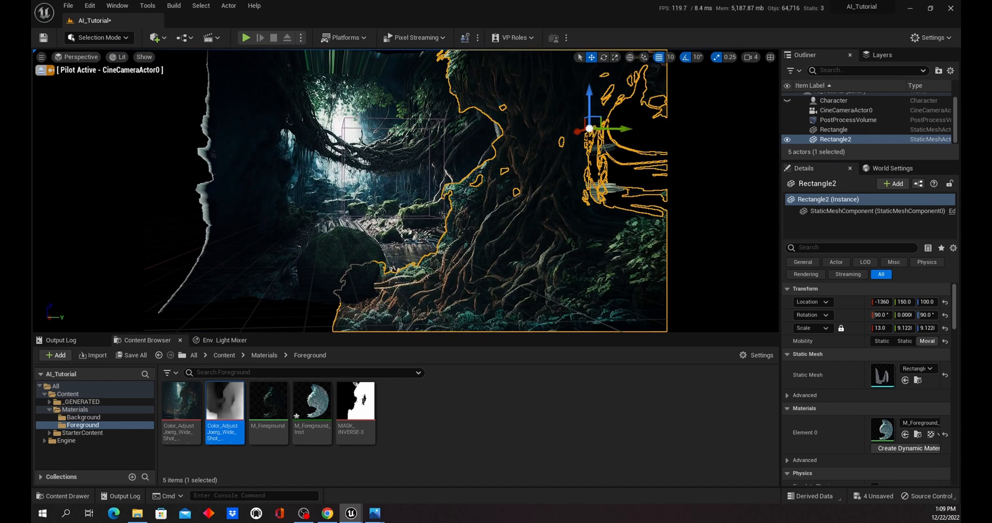
Step: Move the enlarged foreground rectangle to X location -1390 and Y location 260, and reframe the shot around the tree roots
{"action": "left_click_drag", "start_coordinate": [584, 116], "coordinate": [504, 136]}
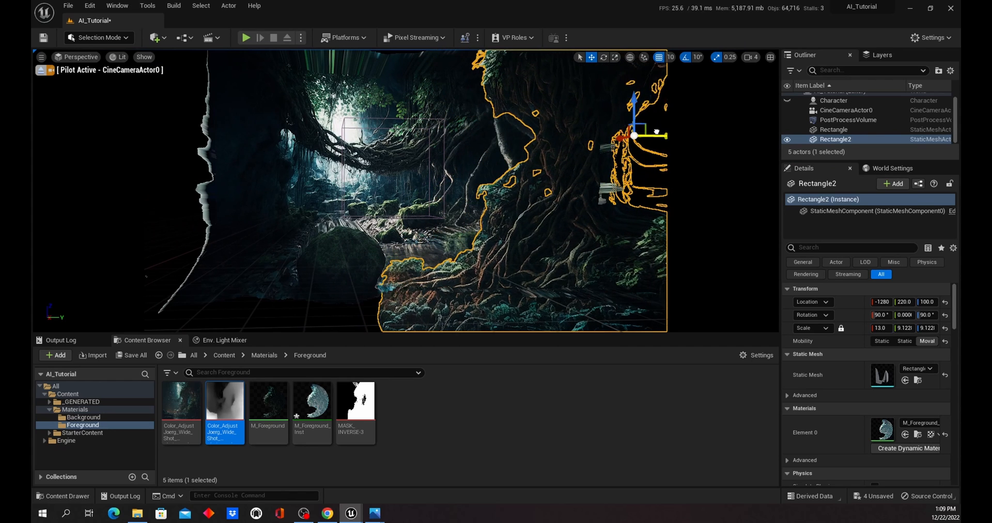
{"action": "right_click_drag", "start_coordinate": [639, 140], "coordinate": [712, 129]}
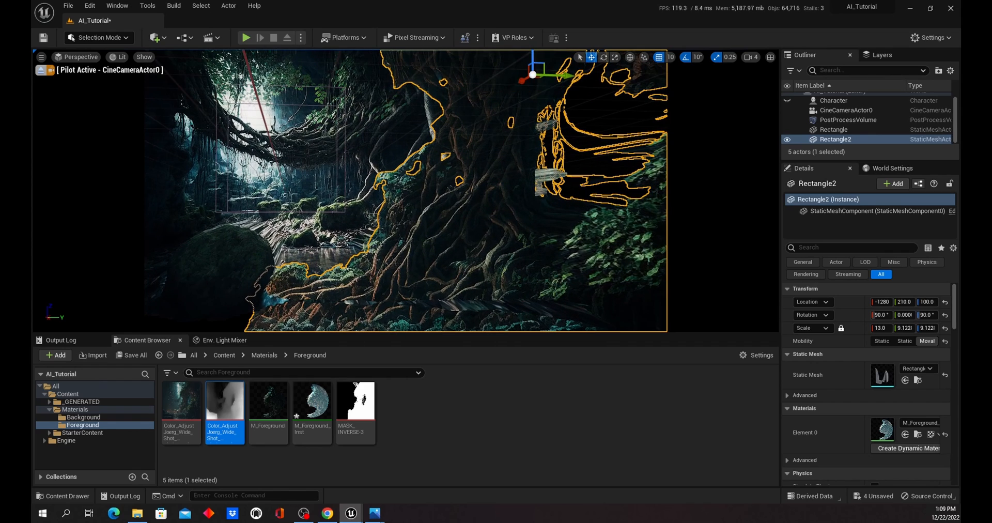
{"action": "left_click_drag", "start_coordinate": [557, 79], "coordinate": [639, 81]}
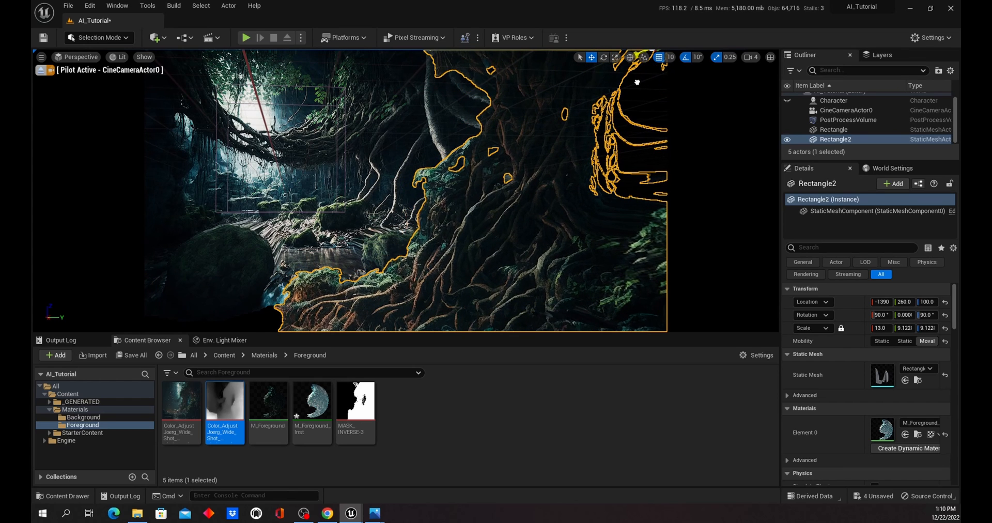
{"action": "scroll", "coordinate": [637, 82], "scroll_direction": "down", "scroll_amount": 4}
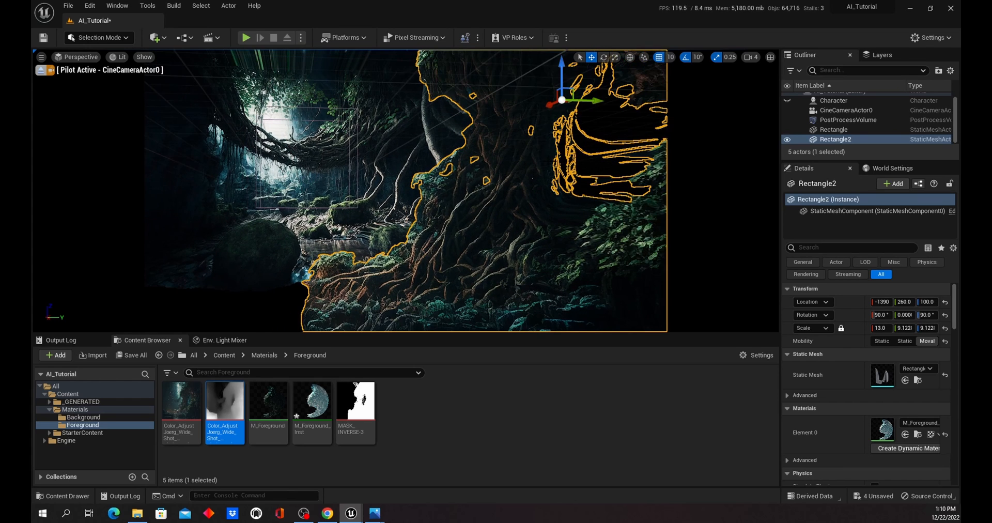
{"action": "right_click_drag", "start_coordinate": [517, 180], "coordinate": [495, 212]}
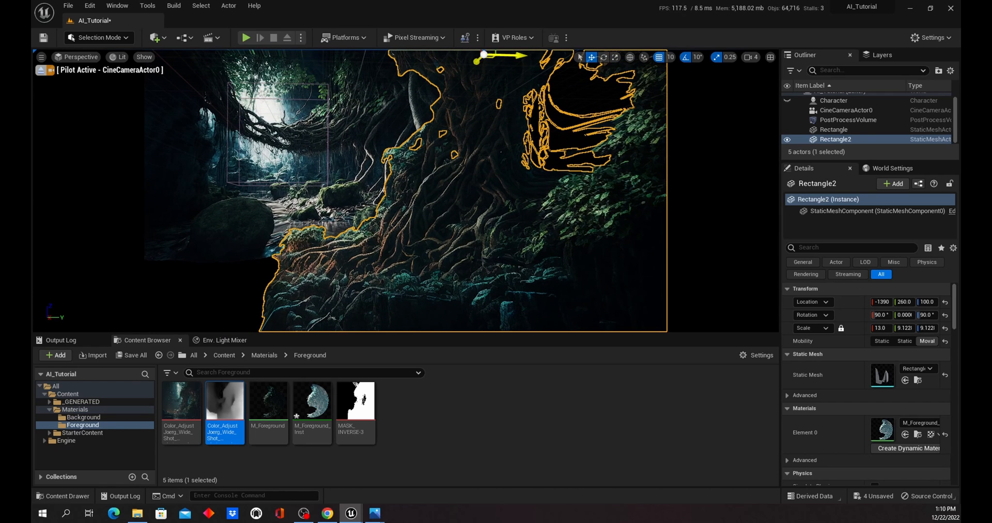
Step: Set CineCameraActor0's current focal length to 75 and pull the piloted camera back to reframe the shot
{"action": "left_click", "coordinate": [859, 111]}
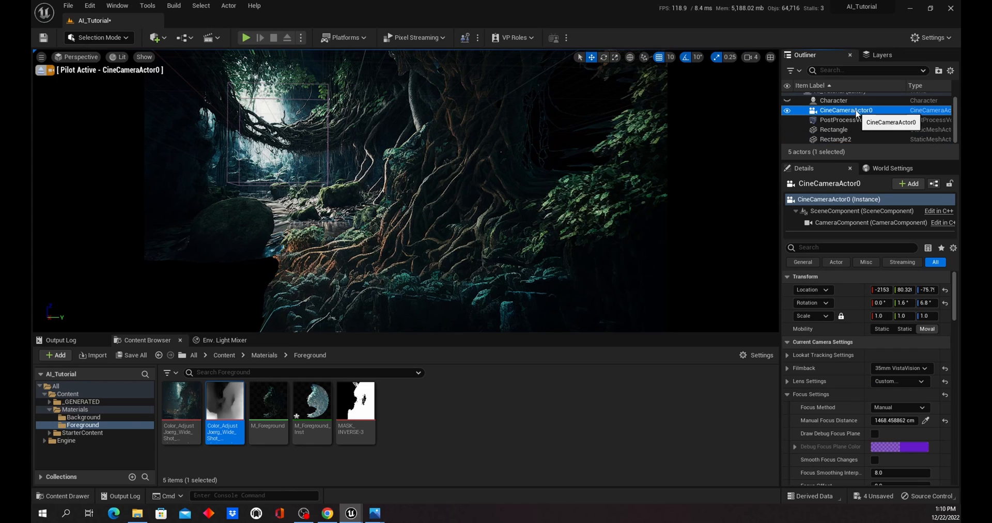
{"action": "scroll", "coordinate": [901, 379], "scroll_direction": "down", "scroll_amount": 4}
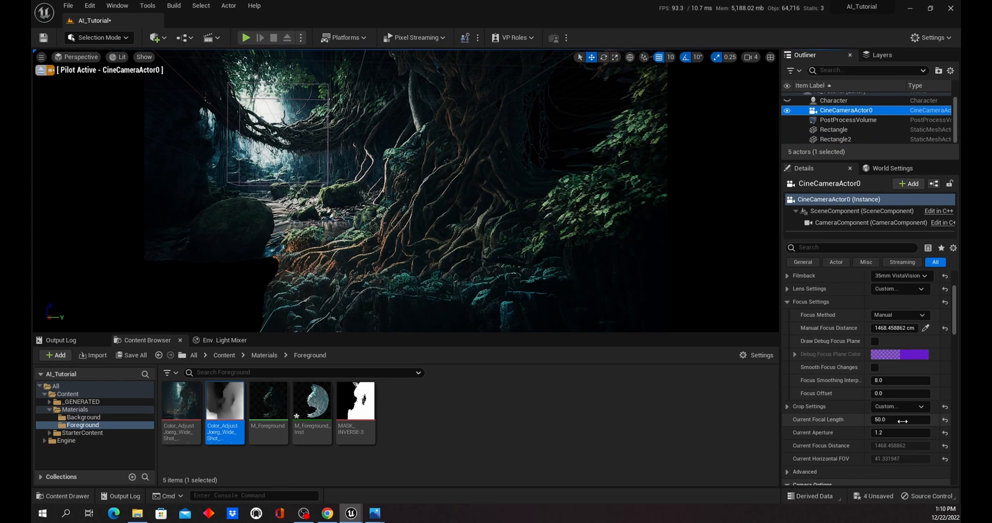
{"action": "left_click", "coordinate": [901, 419]}
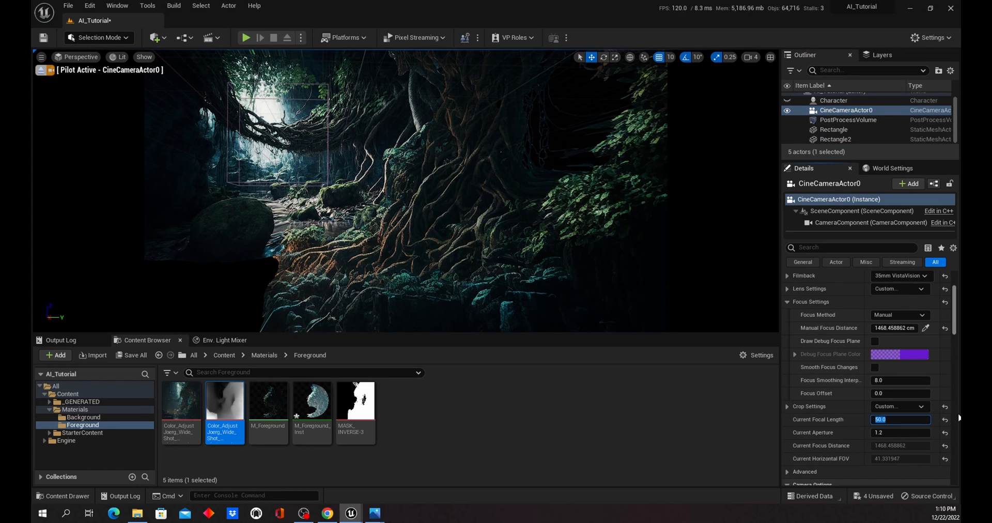
{"action": "type", "text": "75"}
{"action": "key", "text": "Return"}
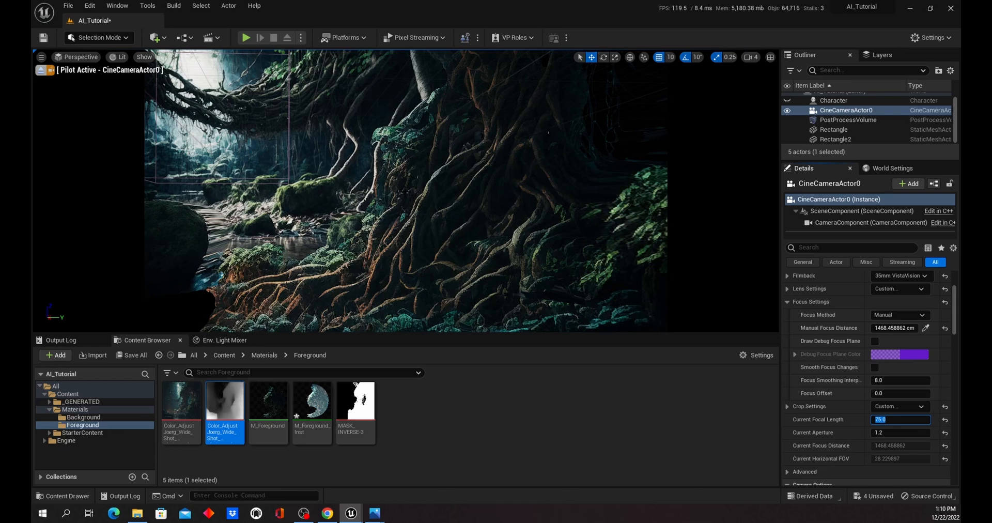
{"action": "scroll", "coordinate": [405, 192], "scroll_direction": "down", "scroll_amount": 4}
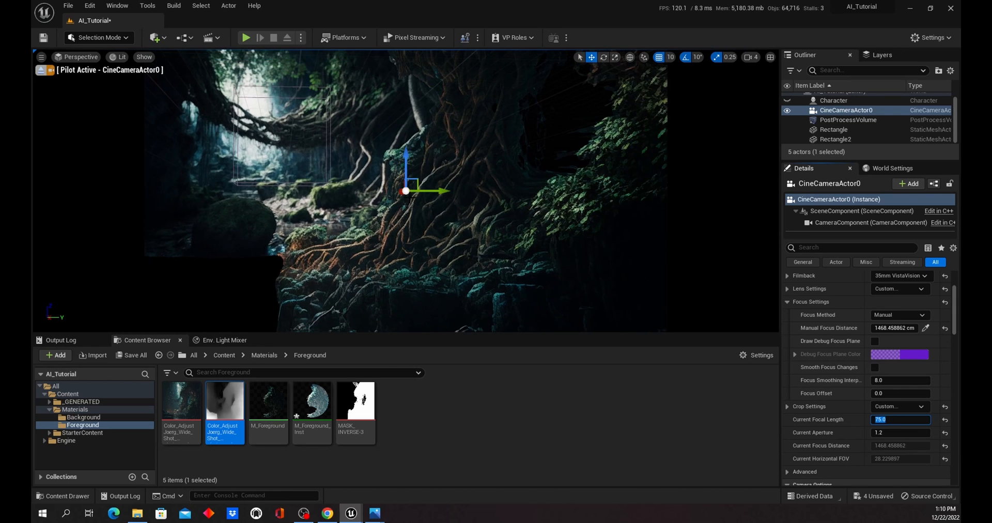
{"action": "right_click_drag", "start_coordinate": [406, 192], "coordinate": [429, 194]}
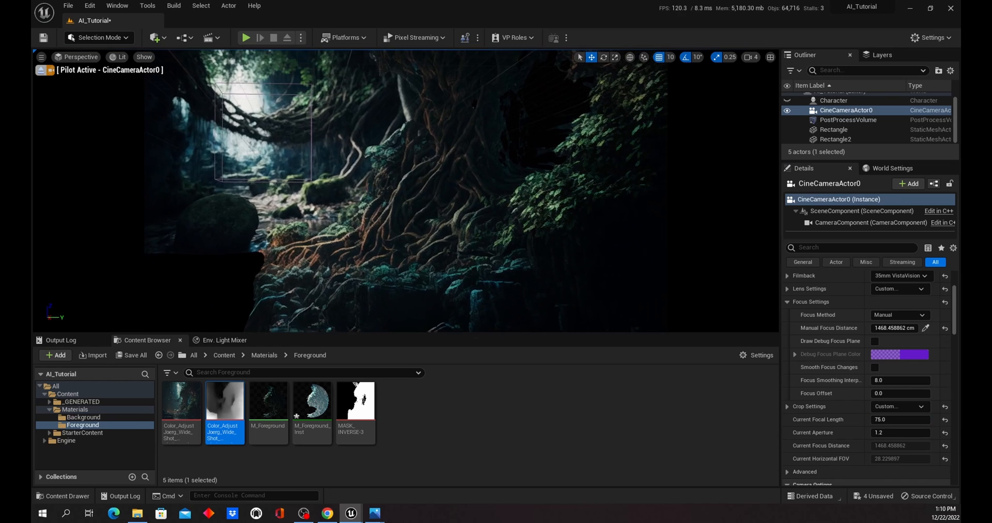
{"action": "mouse_move", "coordinate": [428, 194]}
{"action": "middle_mouse_down"}
{"action": "mouse_move", "coordinate": [389, 195]}
{"action": "mouse_move", "coordinate": [424, 188]}
{"action": "mouse_move", "coordinate": [410, 186]}
{"action": "mouse_move", "coordinate": [415, 199]}
{"action": "middle_mouse_up"}
Step: Rotate the foreground rectangle so its rocky, leafy side swings toward the camera, and return to the move tool
{"action": "left_click", "coordinate": [459, 220]}
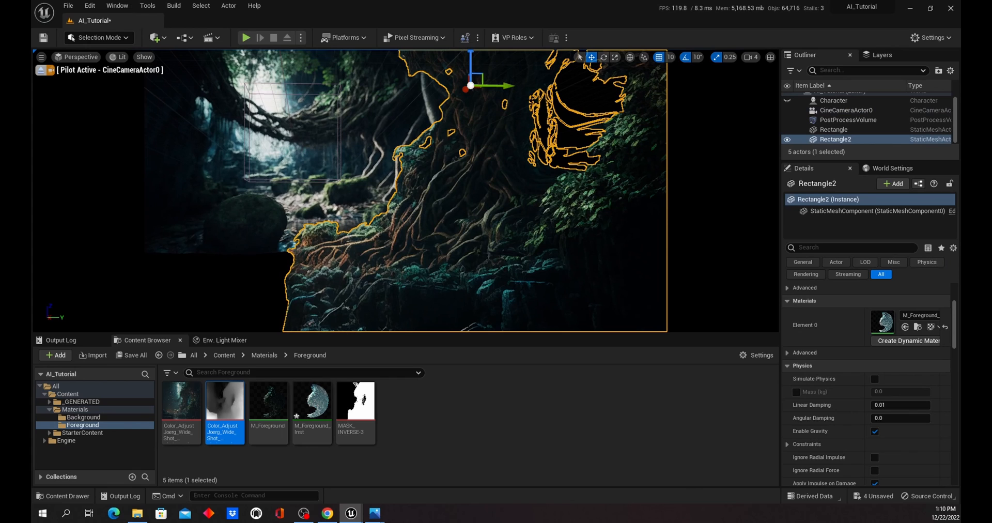
{"action": "left_click", "coordinate": [603, 57]}
{"action": "left_click_drag", "start_coordinate": [458, 80], "coordinate": [319, 105]}
{"action": "left_click", "coordinate": [591, 57]}
{"action": "left_click", "coordinate": [501, 150]}
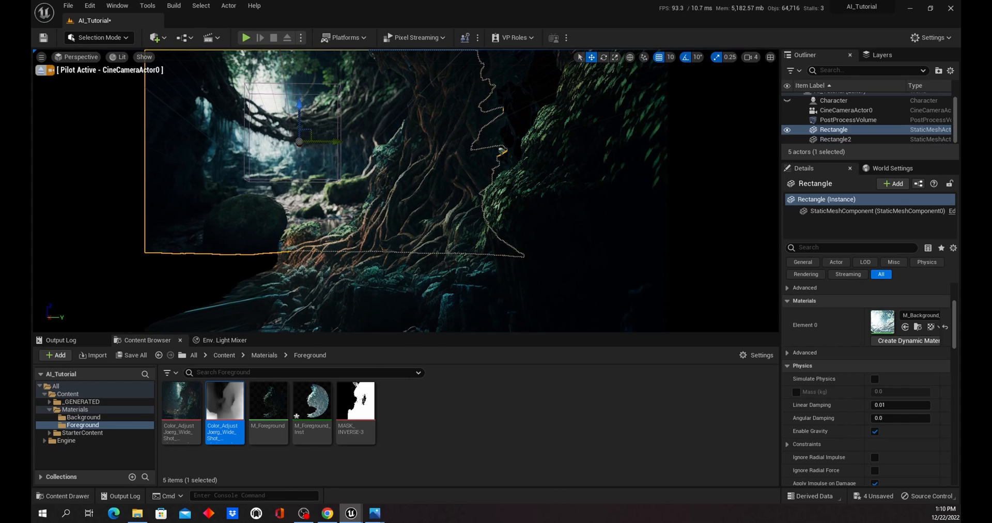
Step: Set CineCameraActor0's manual focus distance to about 2178.6 cm by sampling a point in the jungle scene
{"action": "left_click", "coordinate": [846, 110]}
{"action": "left_click", "coordinate": [833, 100]}
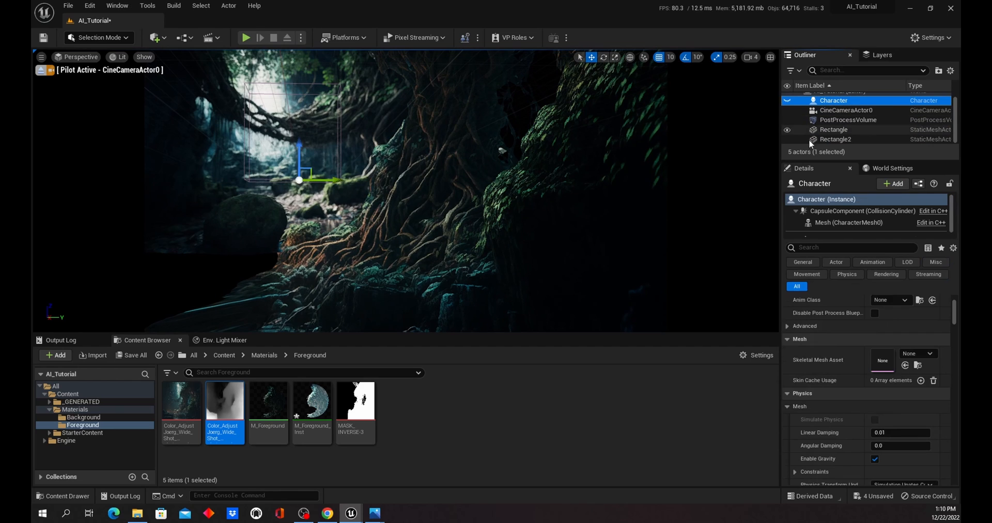
{"action": "left_click", "coordinate": [846, 110]}
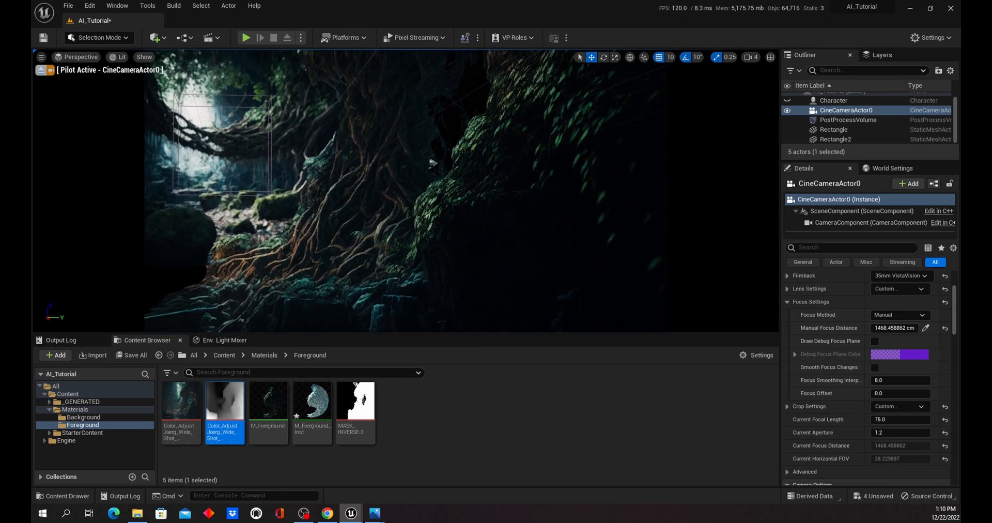
{"action": "left_click", "coordinate": [925, 328]}
{"action": "left_click", "coordinate": [368, 110]}
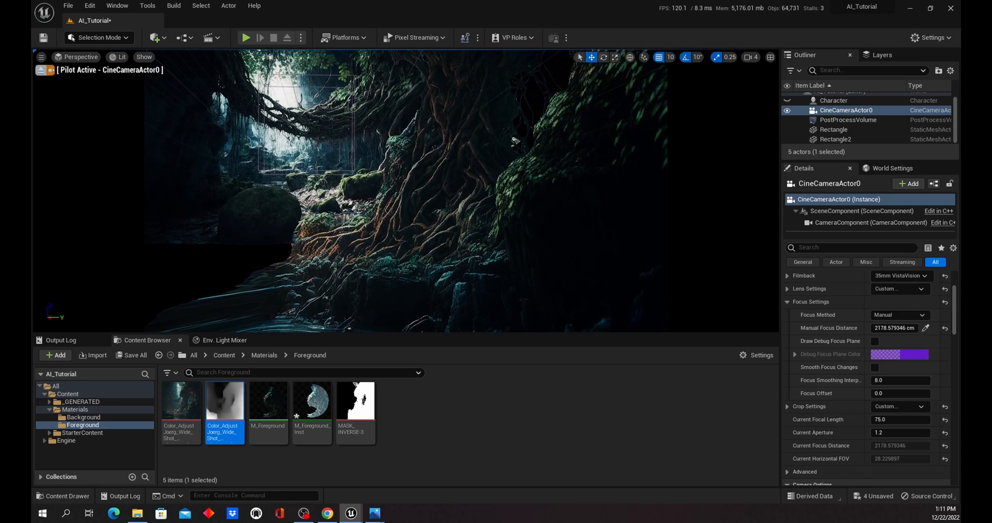
Step: Adjust the piloted camera's framing of the tree roots and open Quixel Bridge to get plant assets
{"action": "mouse_move", "coordinate": [311, 219]}
{"action": "left_mouse_down"}
{"action": "mouse_move", "coordinate": [291, 211]}
{"action": "mouse_move", "coordinate": [295, 225]}
{"action": "left_mouse_up"}
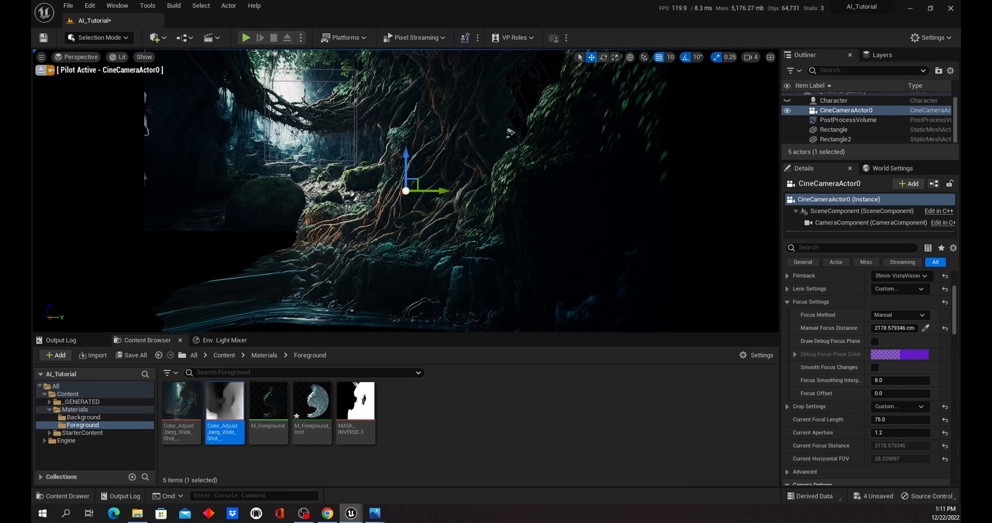
{"action": "scroll", "coordinate": [514, 131], "scroll_direction": "up", "scroll_amount": 2}
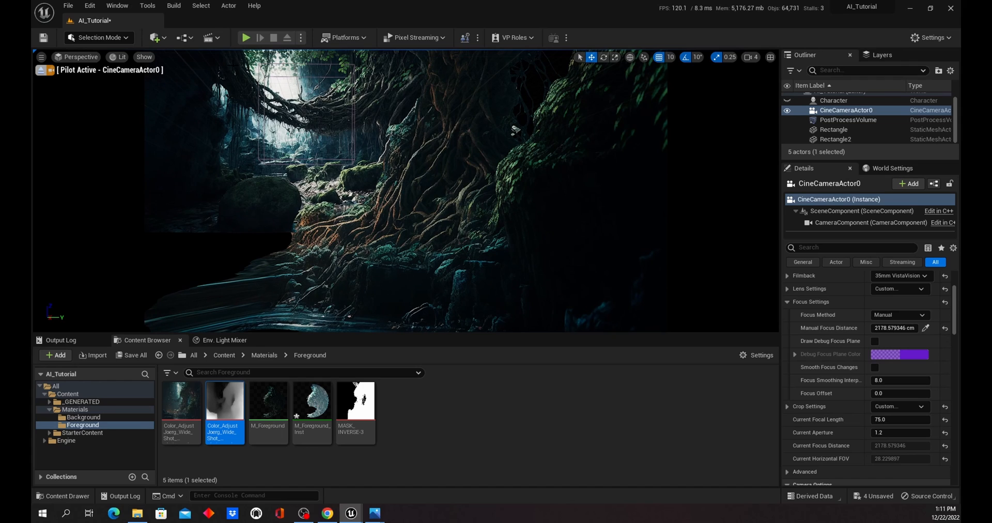
{"action": "left_click", "coordinate": [166, 37]}
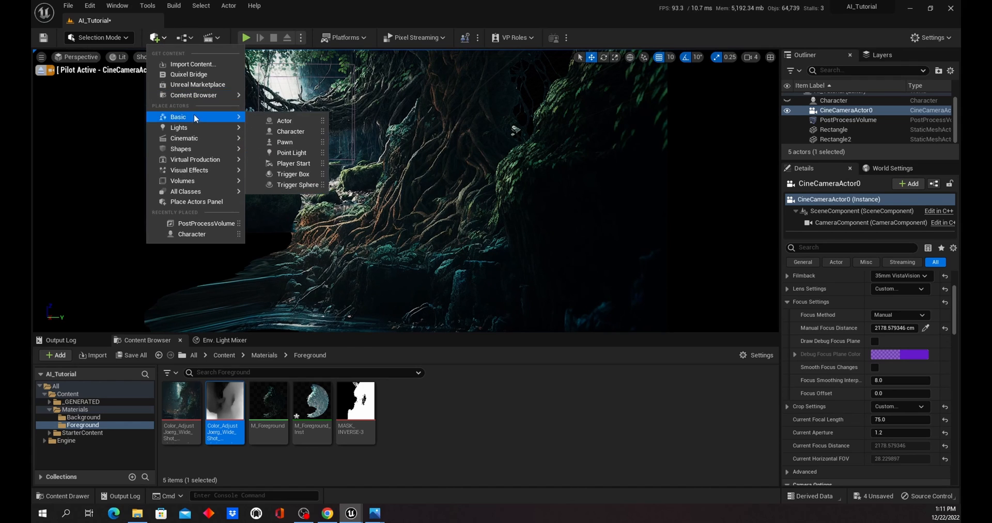
{"action": "left_click", "coordinate": [190, 74]}
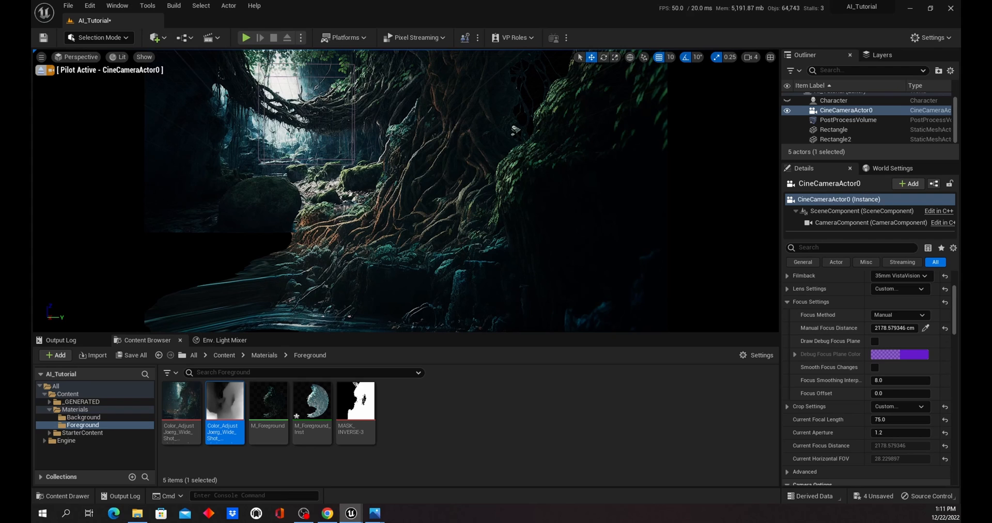
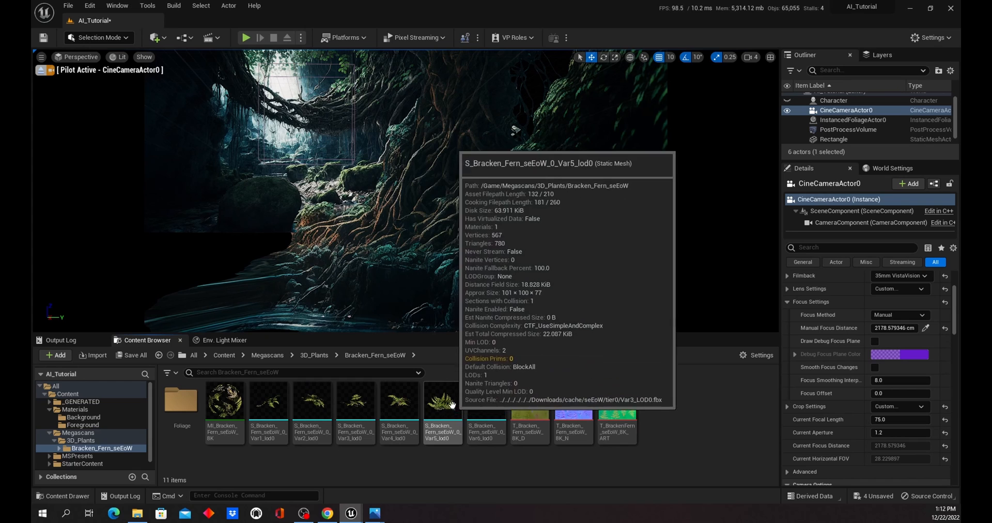
Step: Place the S_Bracken_Fern_seEoW_0_Var3_lod0 mesh in front of the tree roots, try scale 20, and set its uniform scale to 5
{"action": "left_click_drag", "start_coordinate": [356, 403], "coordinate": [442, 252]}
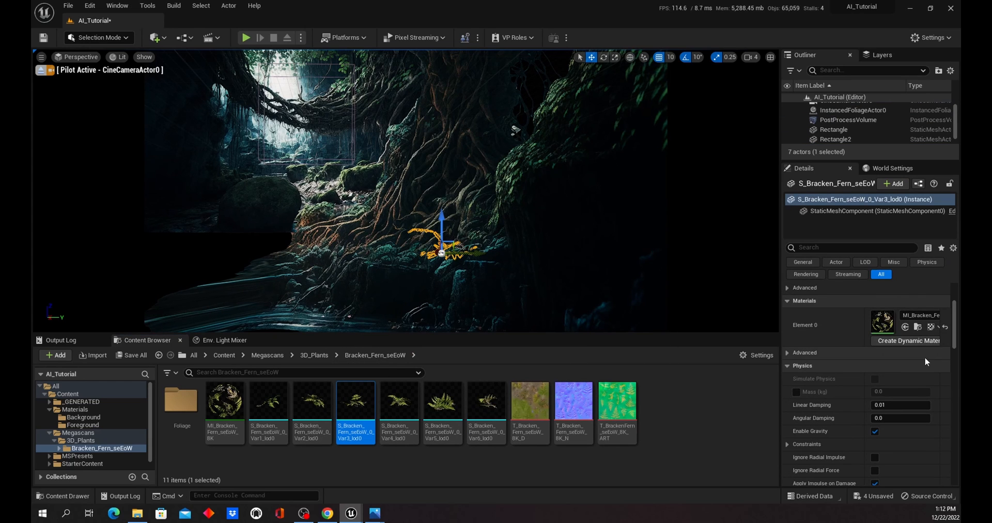
{"action": "left_click_drag", "start_coordinate": [956, 347], "coordinate": [957, 314]}
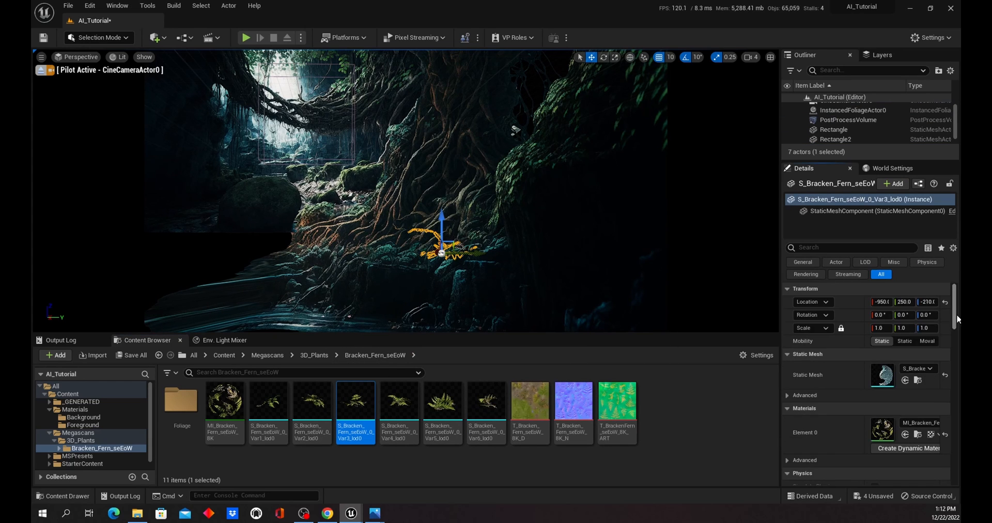
{"action": "left_click", "coordinate": [882, 327]}
{"action": "type", "text": "20"}
{"action": "key", "text": "Return"}
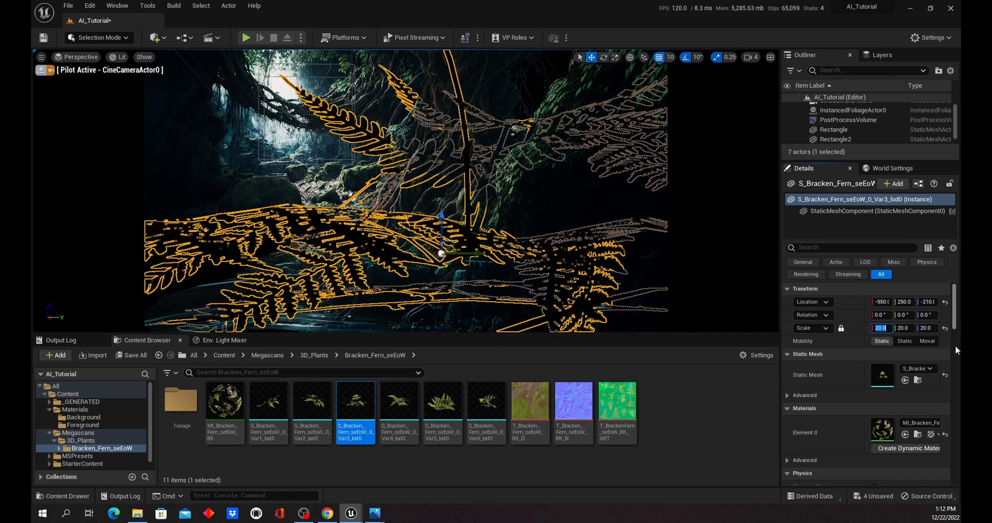
{"action": "type", "text": "5"}
{"action": "key", "text": "Return"}
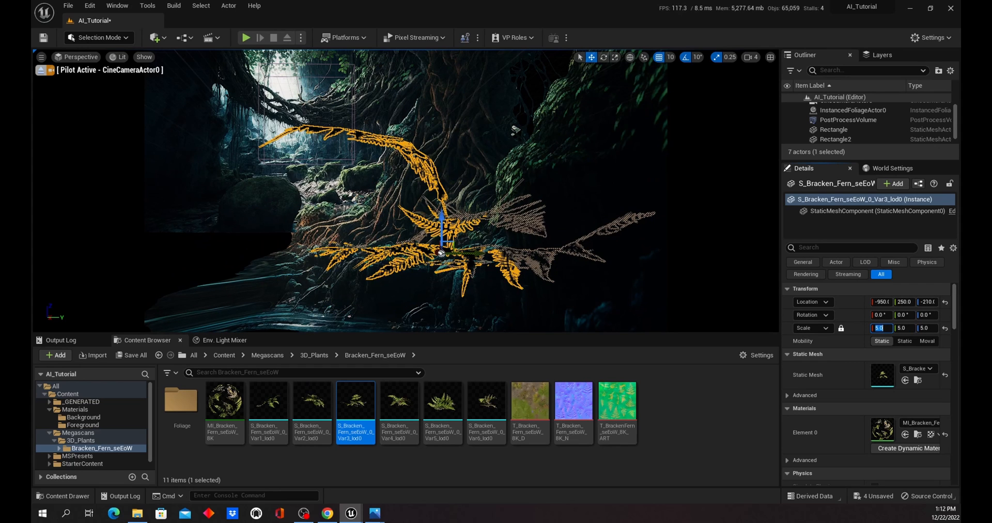
Step: Move the bracken fern sideways along the tree roots to about X -910, Y 160
{"action": "left_click_drag", "start_coordinate": [481, 253], "coordinate": [376, 248]}
{"action": "key", "text": "ctrl+z"}
{"action": "left_click_drag", "start_coordinate": [435, 252], "coordinate": [395, 253]}
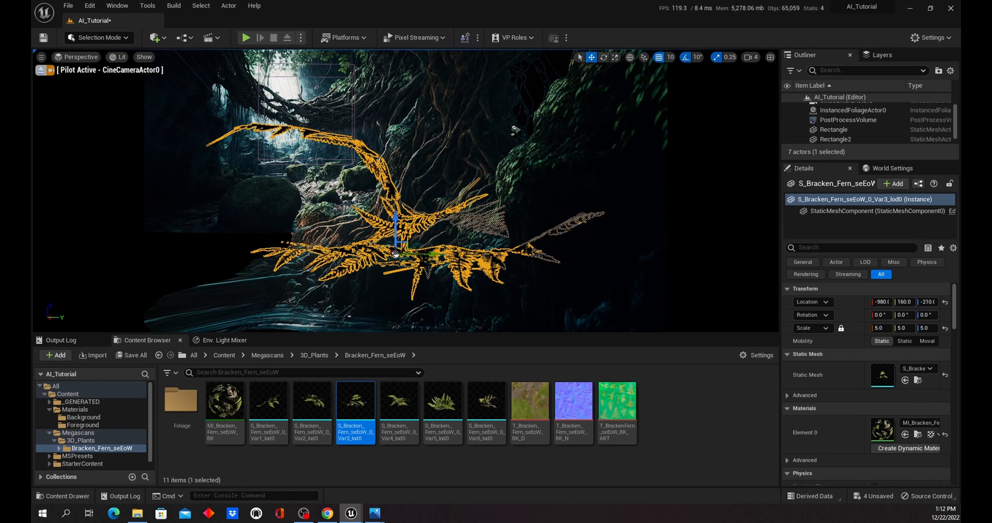
{"action": "left_click", "coordinate": [604, 58]}
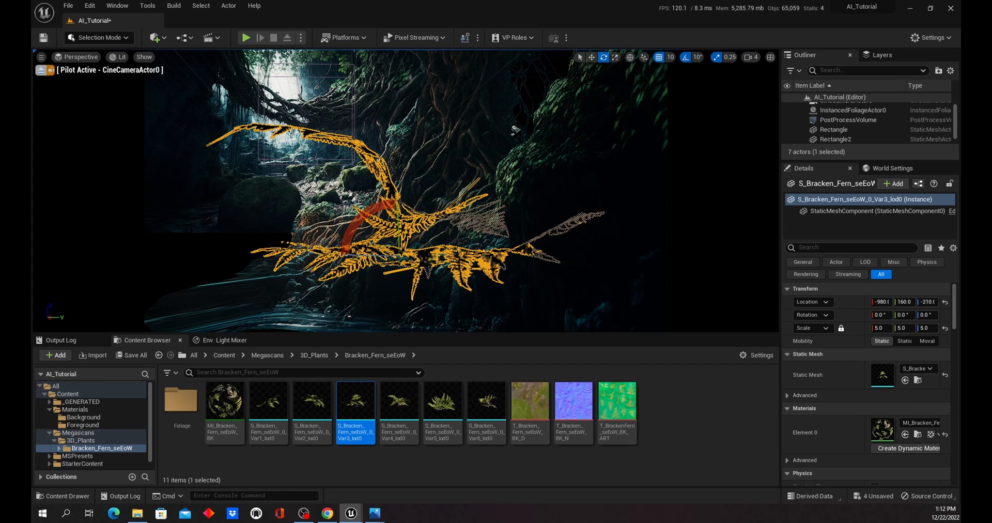
{"action": "left_click", "coordinate": [592, 58]}
{"action": "left_click_drag", "start_coordinate": [390, 252], "coordinate": [391, 253]}
Step: Set the fern's uniform scale to 3 and rotate it to a yaw of -30°
{"action": "left_click", "coordinate": [880, 327]}
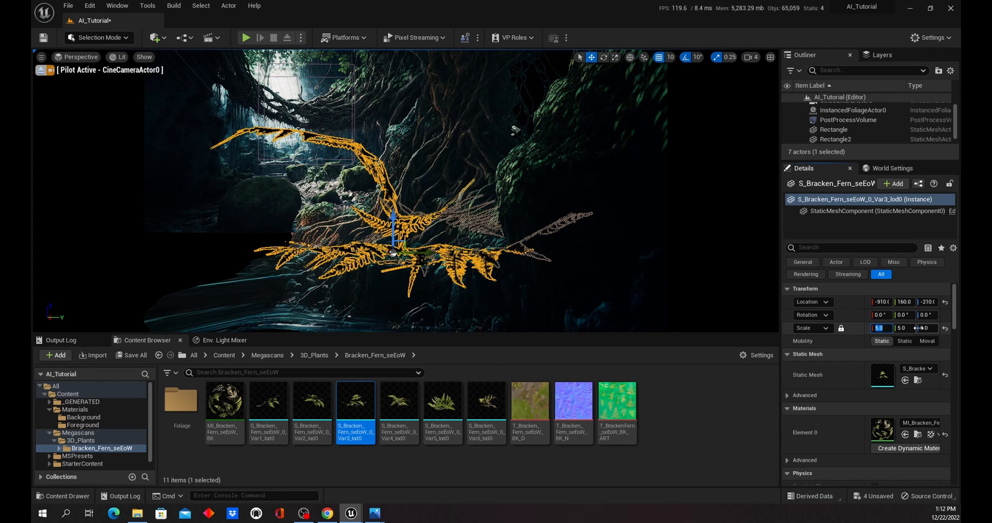
{"action": "type", "text": "3"}
{"action": "key", "text": "Return"}
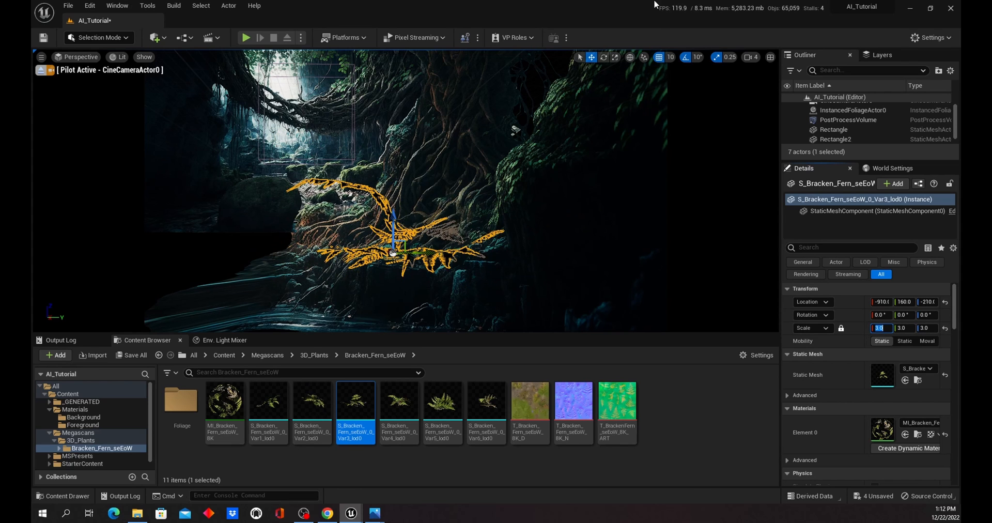
{"action": "left_click", "coordinate": [604, 57]}
{"action": "mouse_move", "coordinate": [344, 251]}
{"action": "left_mouse_down"}
{"action": "mouse_move", "coordinate": [309, 255]}
{"action": "mouse_move", "coordinate": [357, 255]}
{"action": "left_mouse_up"}
Step: Create an atmospheric directional light with the environment light mixer and set its intensity to 100 lux
{"action": "left_click", "coordinate": [227, 340]}
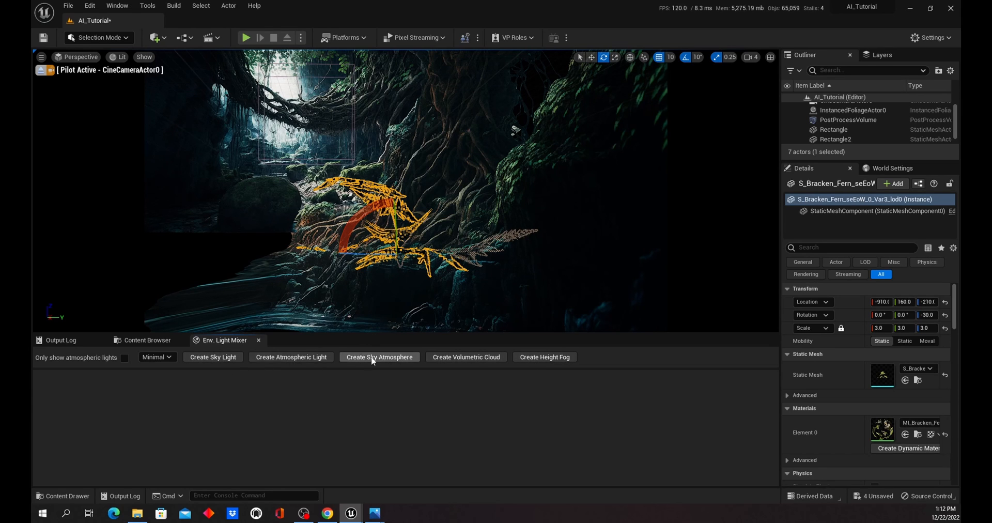
{"action": "left_click", "coordinate": [308, 358]}
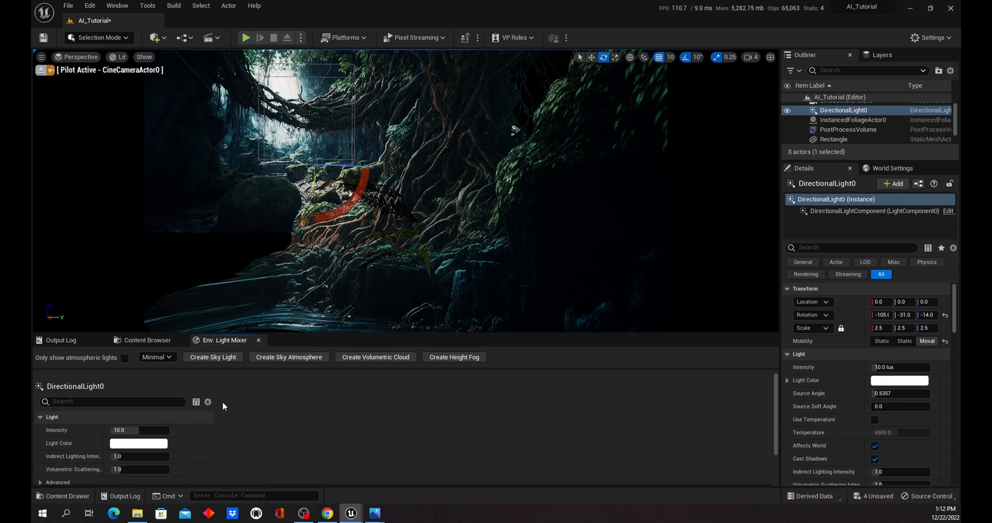
{"action": "scroll", "coordinate": [229, 406], "scroll_direction": "down", "scroll_amount": 1}
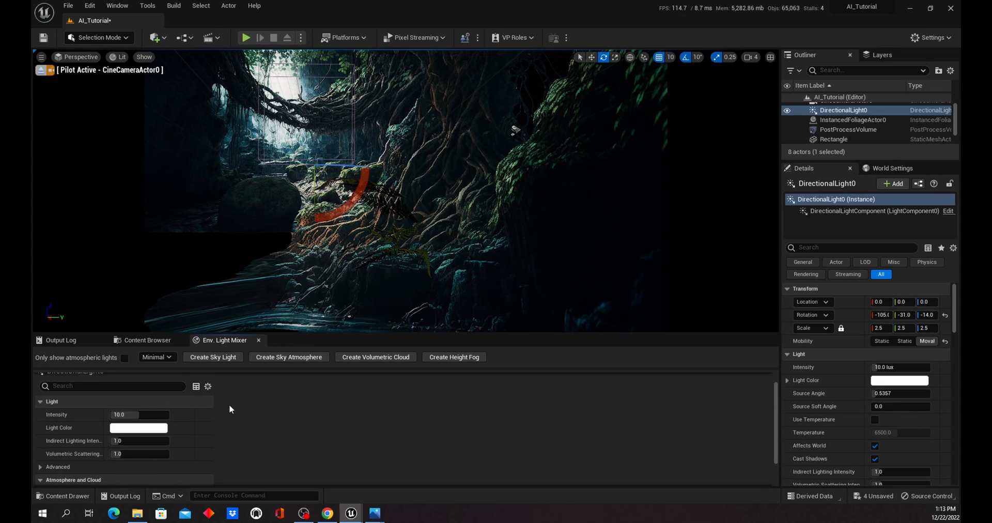
{"action": "left_click", "coordinate": [137, 414]}
{"action": "type", "text": "100"}
{"action": "key", "text": "Return"}
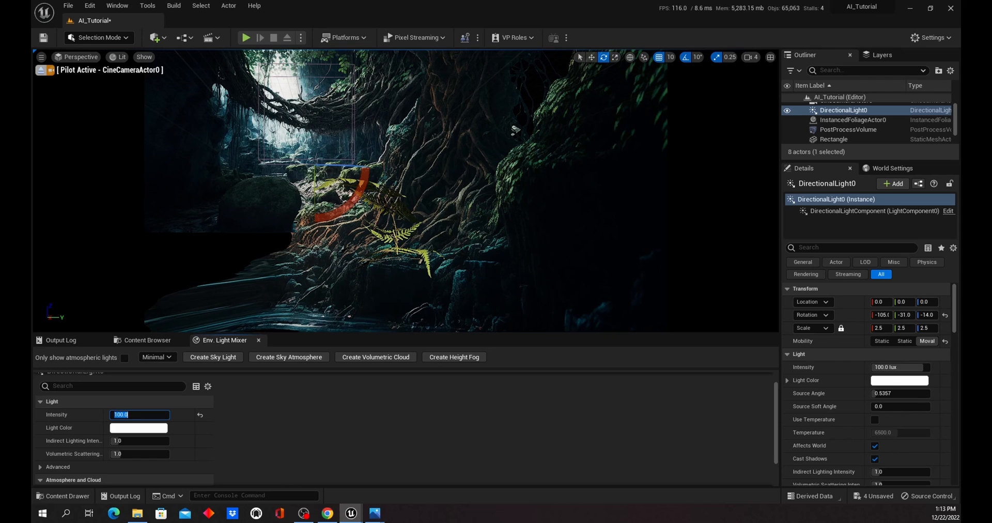
{"action": "left_click_drag", "start_coordinate": [358, 192], "coordinate": [368, 209]}
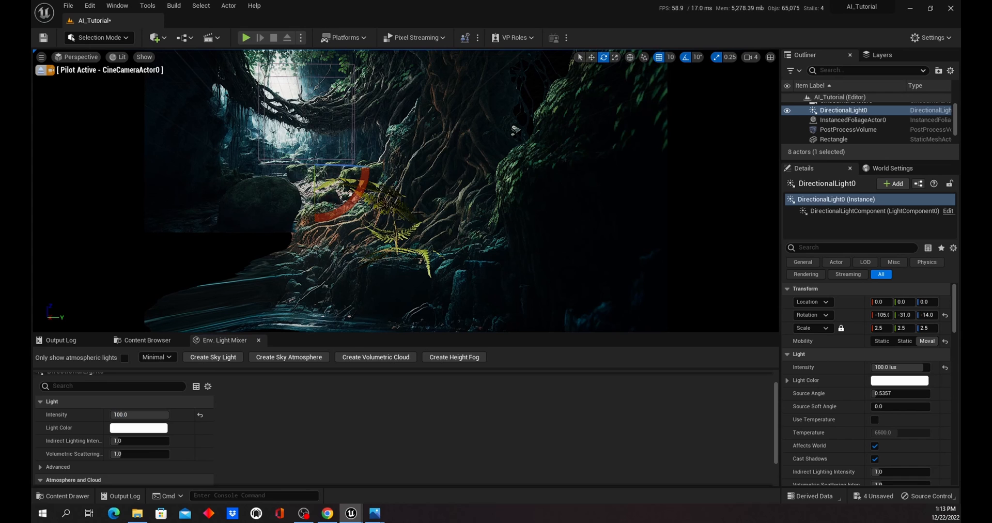
{"action": "key", "text": "ctrl+z"}
Step: Rotate the bracken fern in front of the roots to a yaw of 50°
{"action": "left_click", "coordinate": [391, 236]}
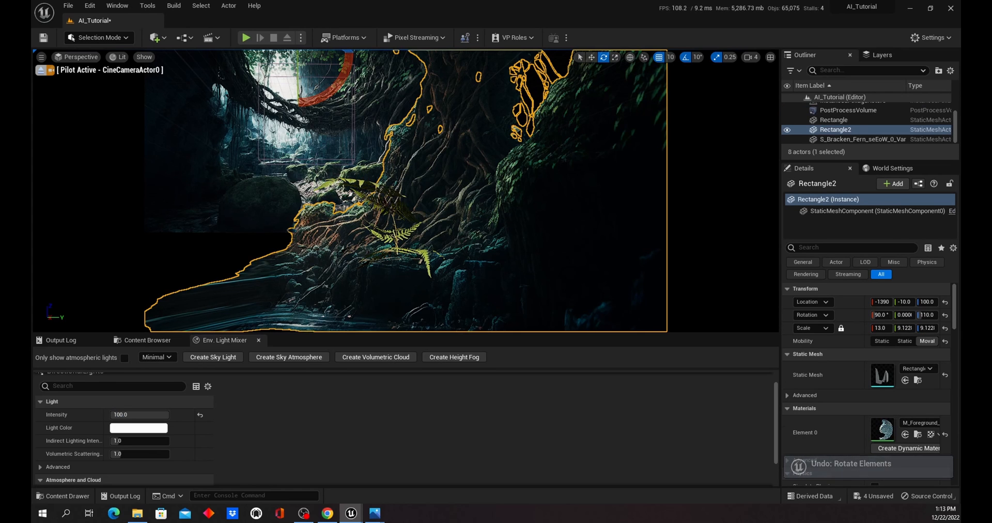
{"action": "left_click", "coordinate": [406, 232]}
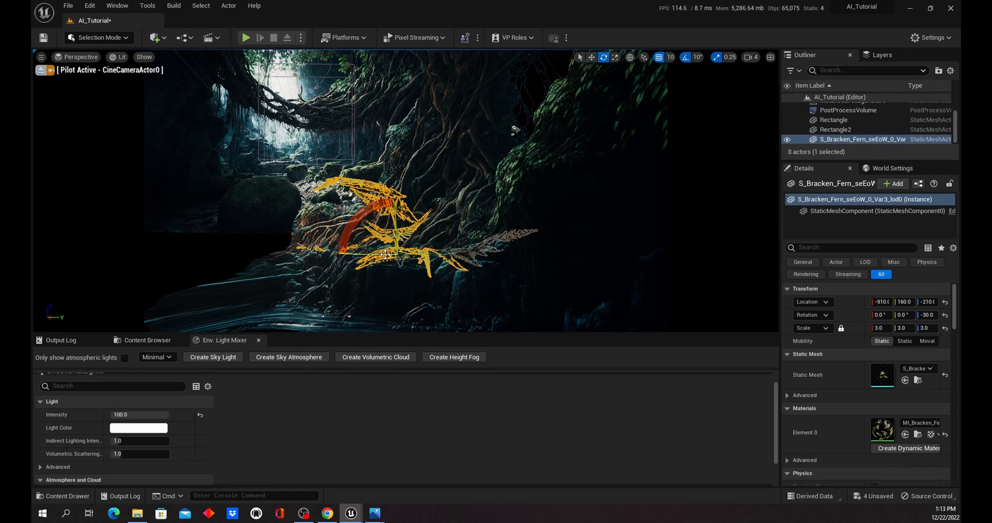
{"action": "key", "text": "a"}
{"action": "left_click", "coordinate": [428, 259]}
{"action": "key", "text": "d"}
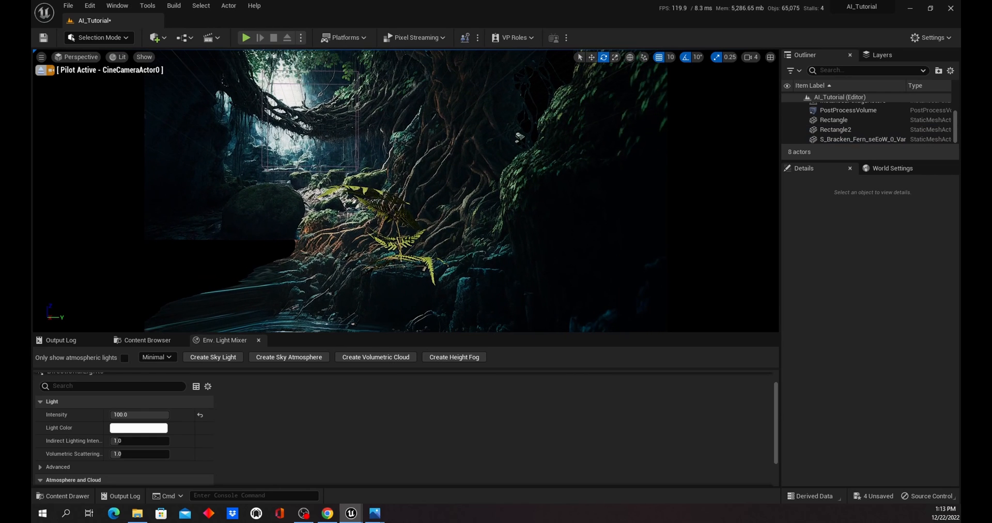
{"action": "left_click", "coordinate": [403, 239]}
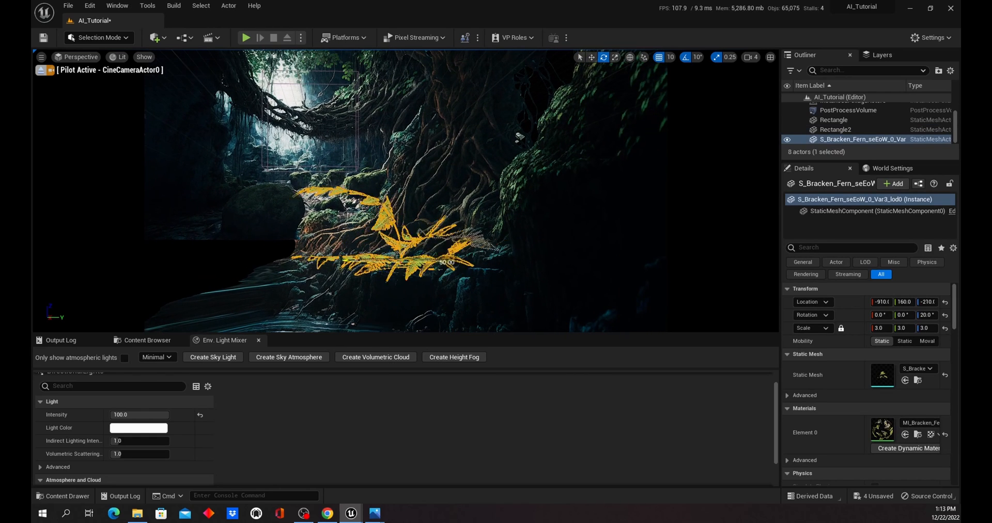
{"action": "left_click_drag", "start_coordinate": [447, 262], "coordinate": [466, 263]}
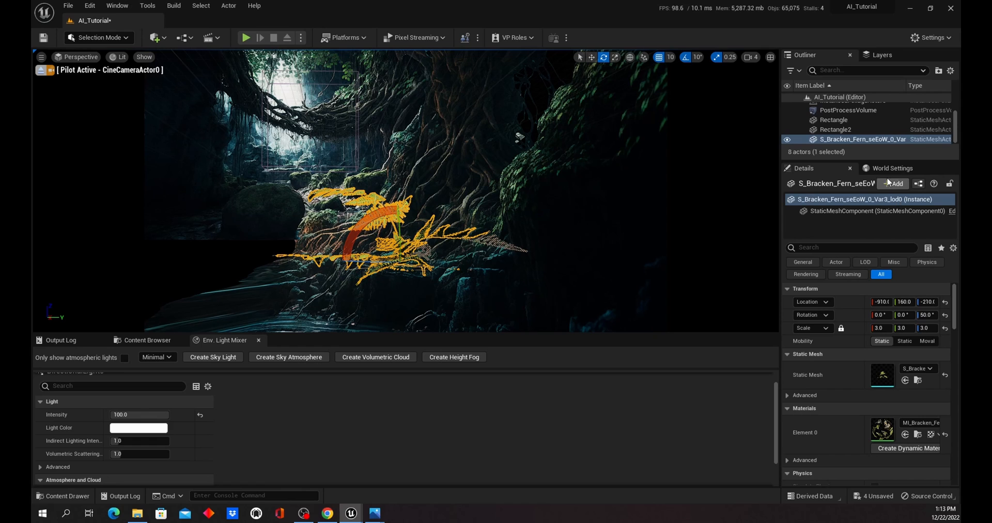
Step: Enlarge the actor list and set CineCameraActor0's yaw rotation to about 7.2°
{"action": "left_click_drag", "start_coordinate": [877, 162], "coordinate": [886, 285]}
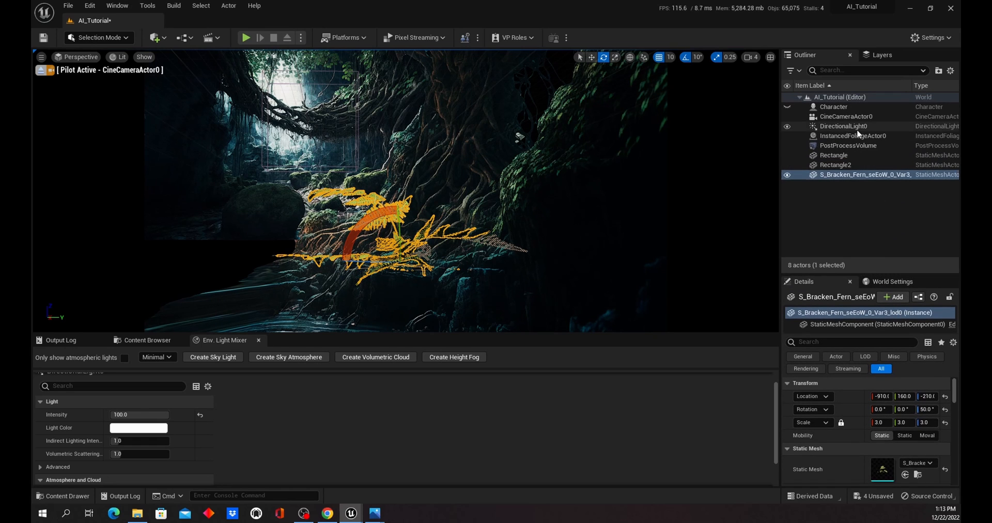
{"action": "left_click", "coordinate": [878, 126]}
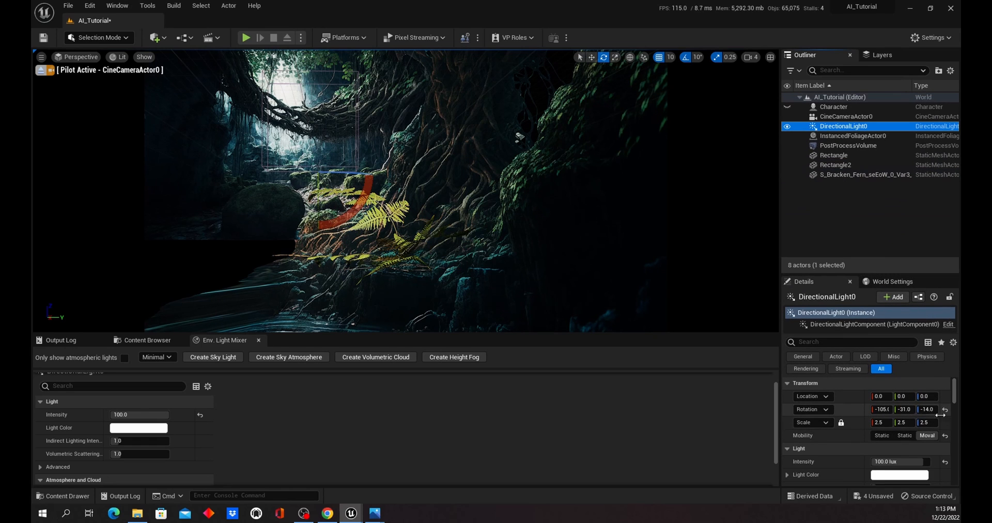
{"action": "left_click", "coordinate": [852, 116]}
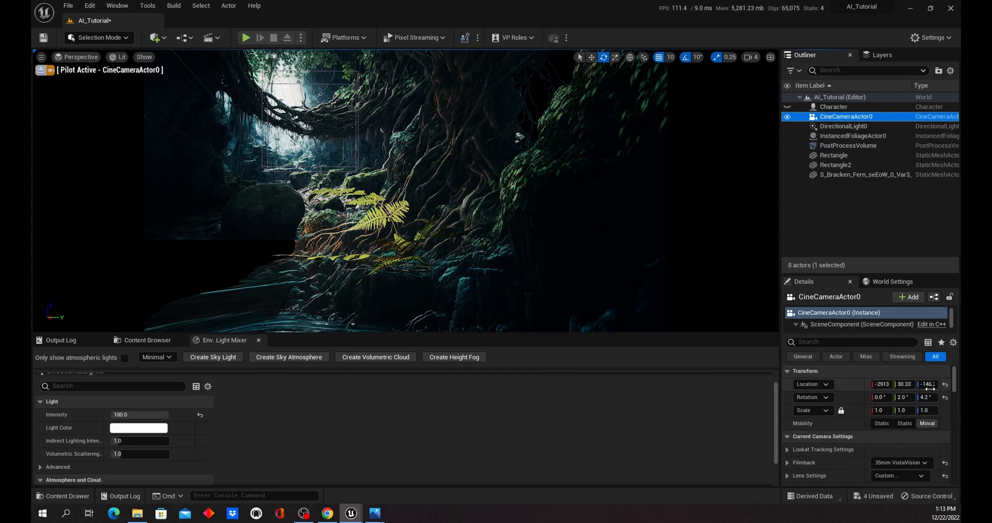
{"action": "left_click_drag", "start_coordinate": [926, 397], "coordinate": [940, 397]}
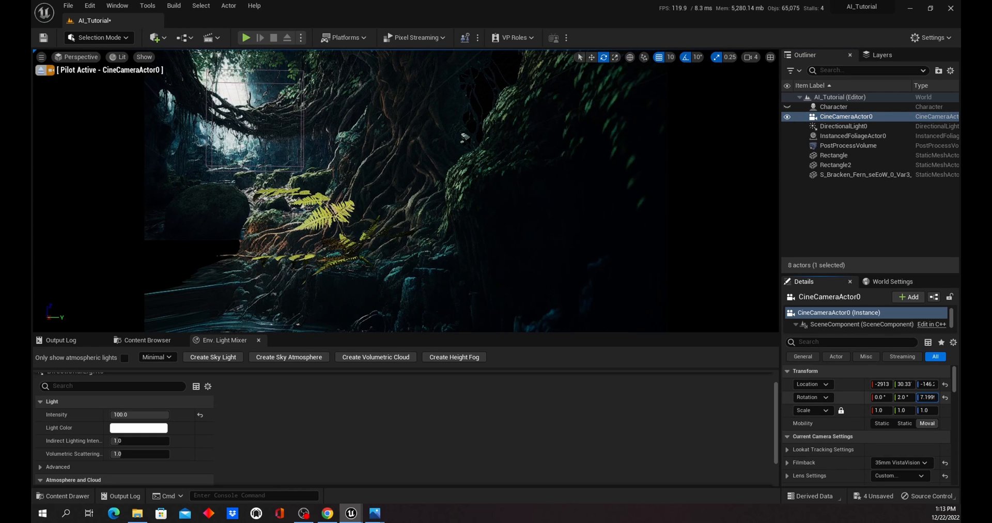
Step: Set DirectionalLight0's yaw to about 212° and shift the piloted camera to reframe the fern and roots
{"action": "left_click", "coordinate": [851, 127]}
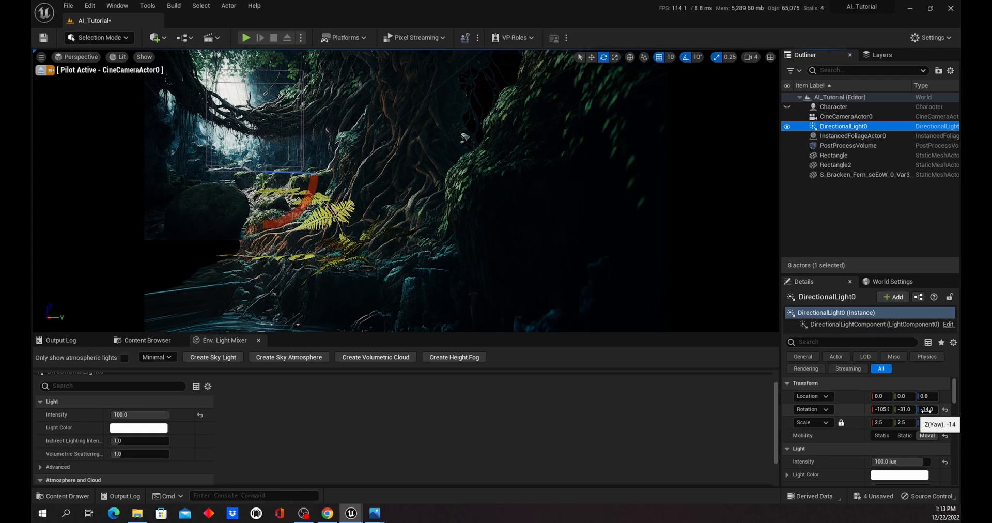
{"action": "left_click_drag", "start_coordinate": [927, 410], "coordinate": [949, 409]}
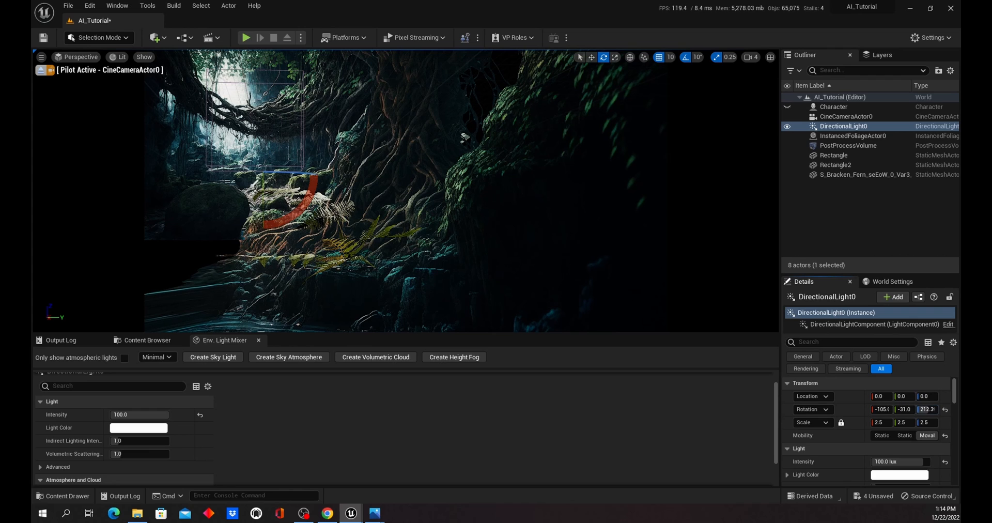
{"action": "middle_click_drag", "start_coordinate": [568, 206], "coordinate": [495, 216]}
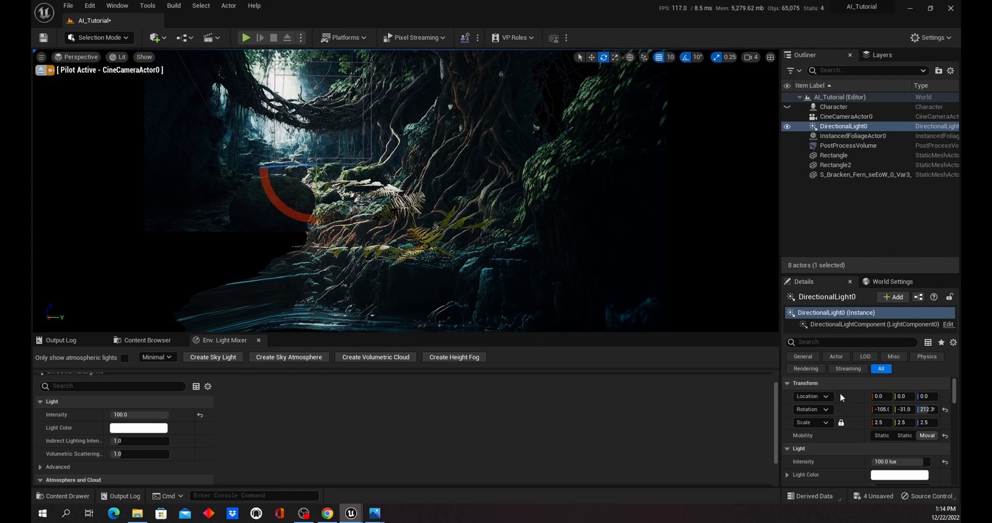
Step: Try an intensity of 75 lux for the directional light and set it to 50 lux
{"action": "scroll", "coordinate": [911, 447], "scroll_direction": "down", "scroll_amount": 1}
{"action": "left_click", "coordinate": [911, 447]}
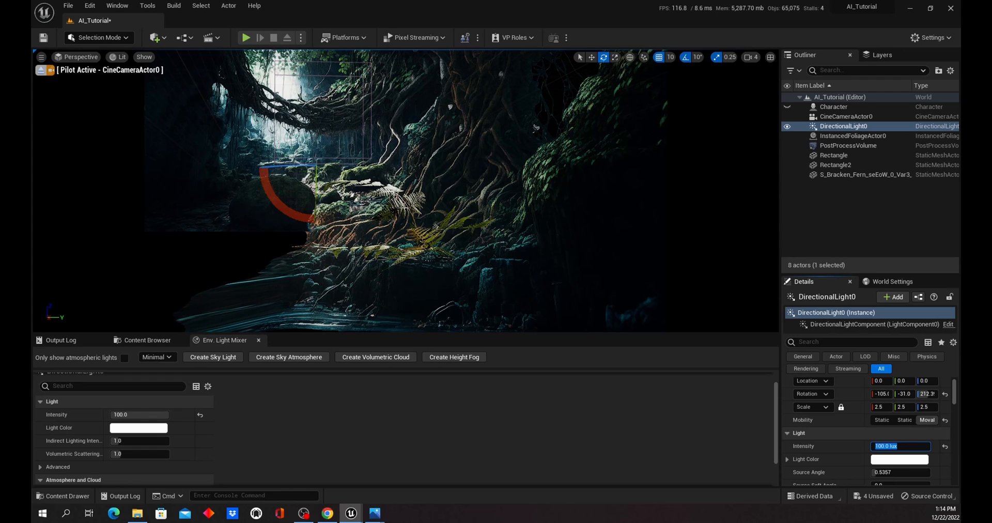
{"action": "type", "text": "75"}
{"action": "key", "text": "Return"}
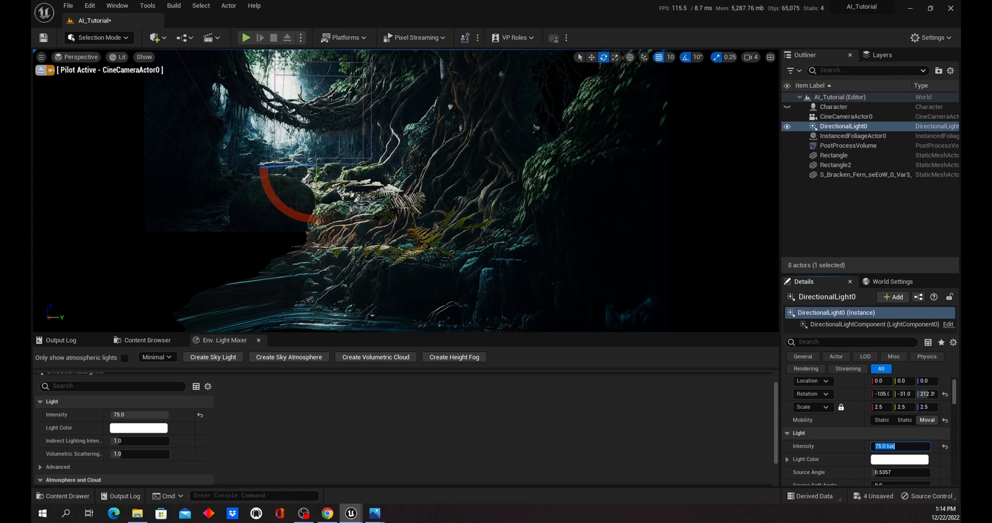
{"action": "type", "text": "50"}
{"action": "key", "text": "Return"}
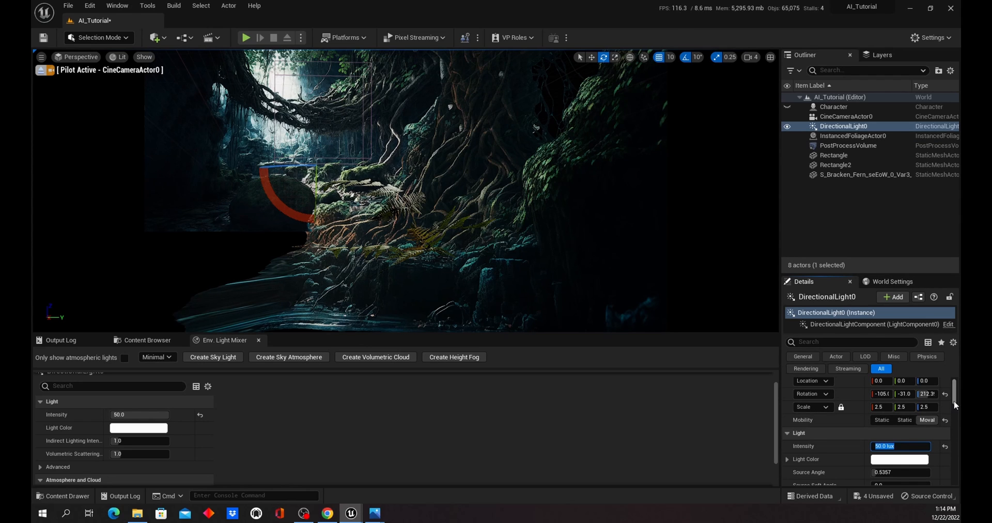
Step: Change the directional light's color to a pale cyan, hex sRGB C8F9FF
{"action": "left_click_drag", "start_coordinate": [954, 405], "coordinate": [955, 409]}
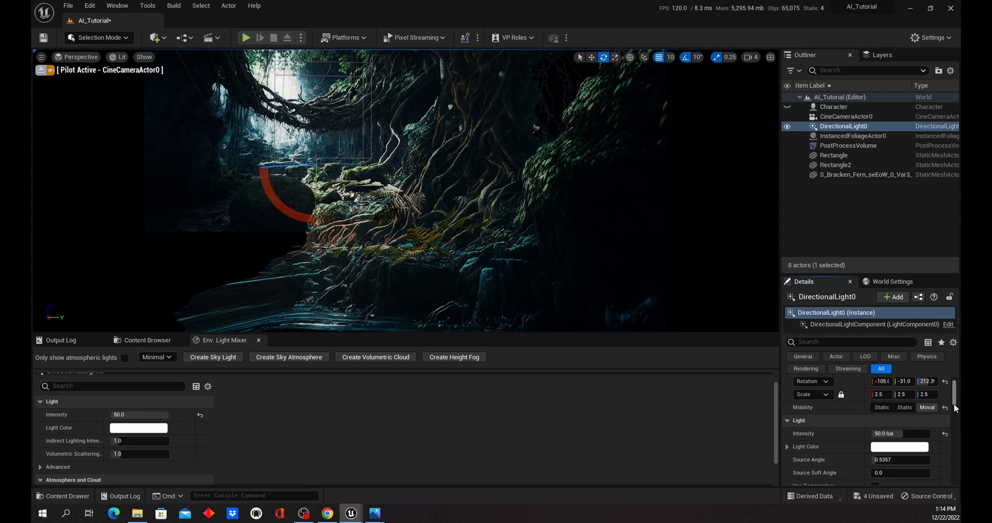
{"action": "left_click", "coordinate": [902, 447]}
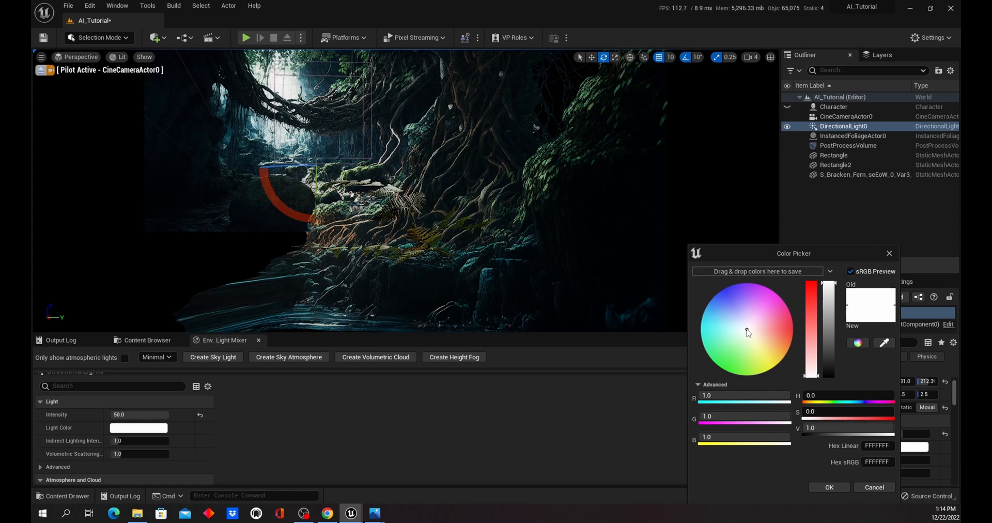
{"action": "left_click_drag", "start_coordinate": [748, 333], "coordinate": [727, 327]}
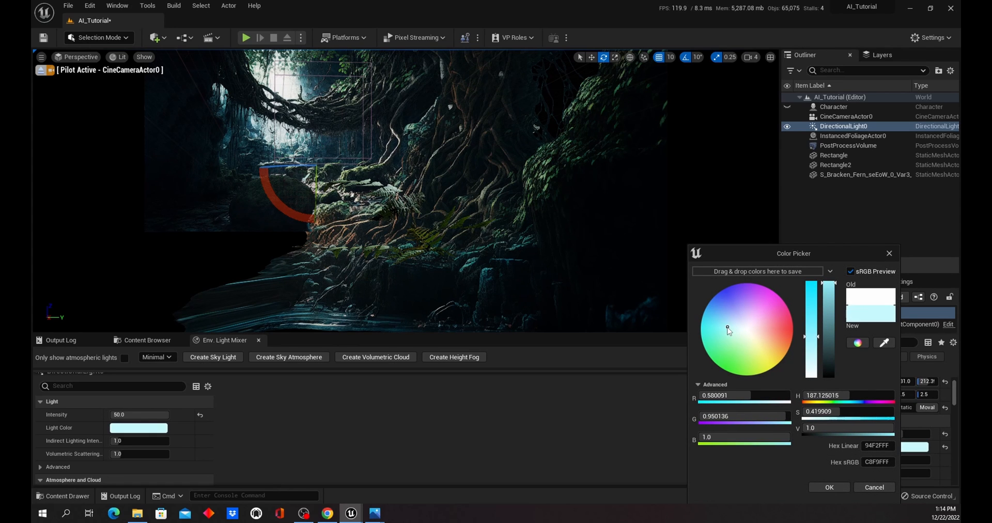
{"action": "left_click", "coordinate": [831, 488]}
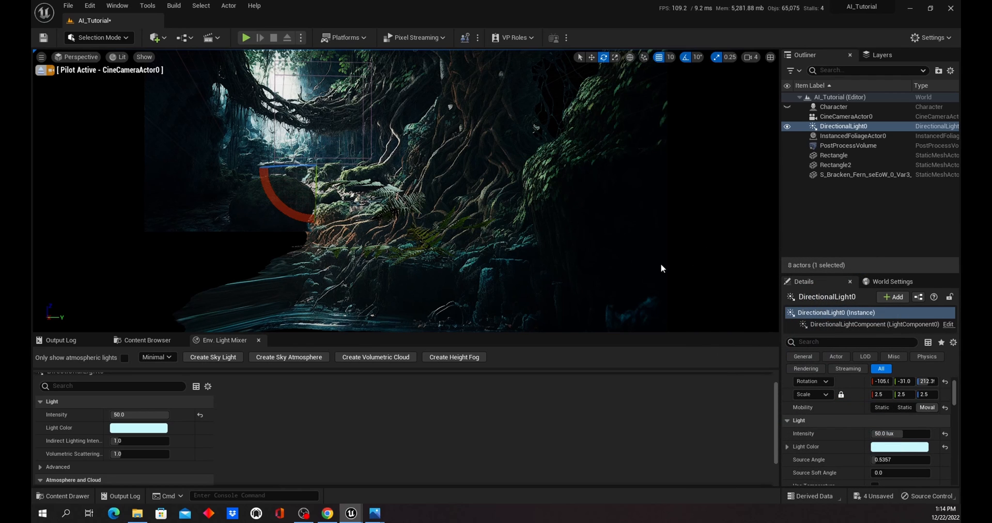
Step: Select CineCameraActor0 and adjust its piloted framing of the fern and tree roots
{"action": "left_click", "coordinate": [420, 247]}
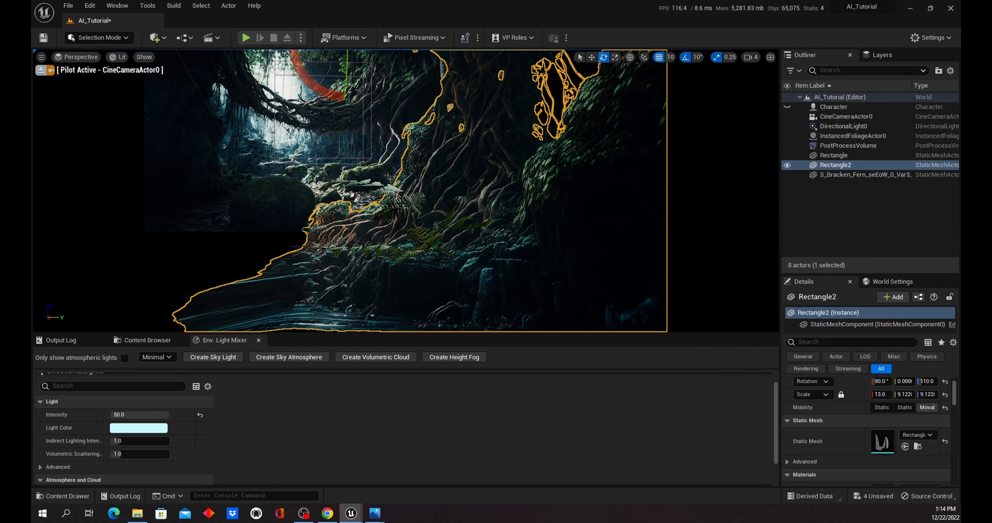
{"action": "left_click", "coordinate": [411, 205]}
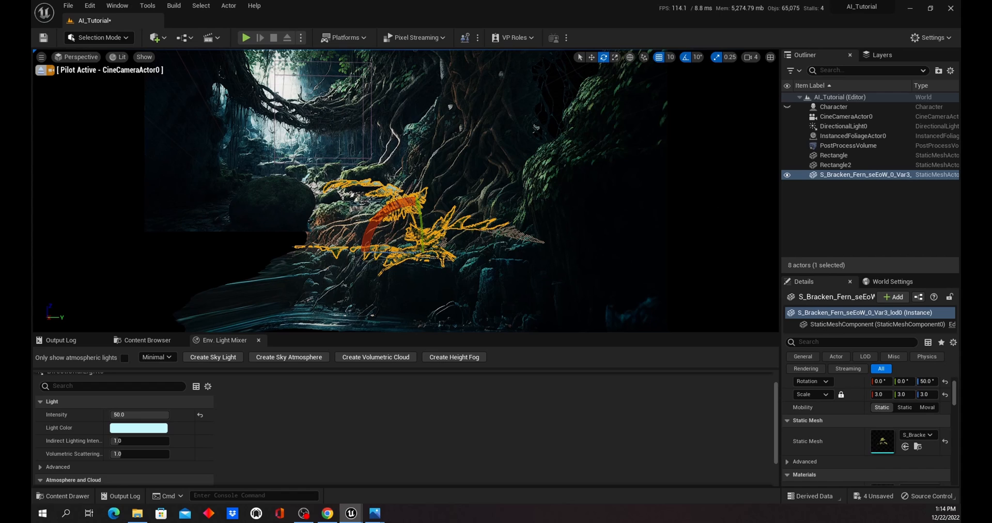
{"action": "left_click", "coordinate": [852, 116]}
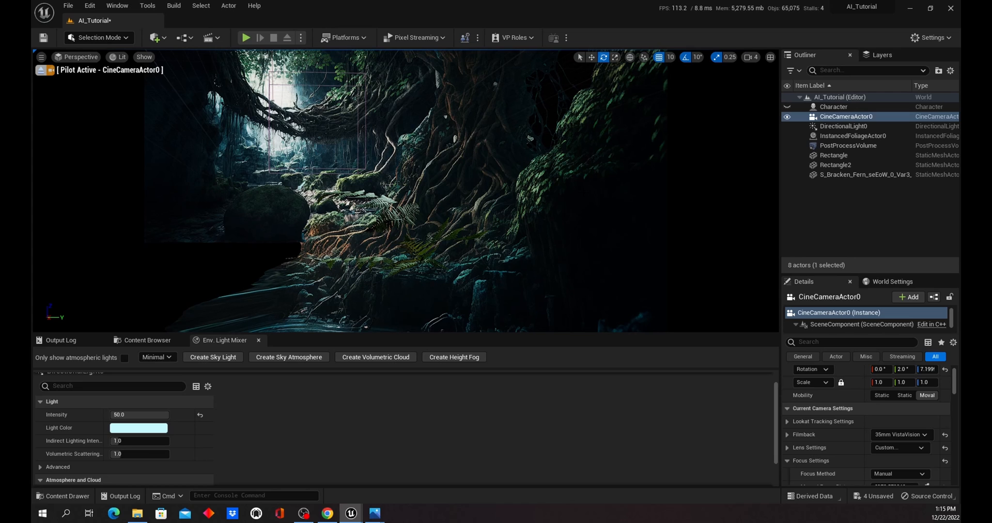
{"action": "mouse_move", "coordinate": [406, 191]}
{"action": "middle_mouse_down"}
{"action": "mouse_move", "coordinate": [437, 192]}
{"action": "mouse_move", "coordinate": [360, 191]}
{"action": "mouse_move", "coordinate": [388, 192]}
{"action": "middle_mouse_up"}
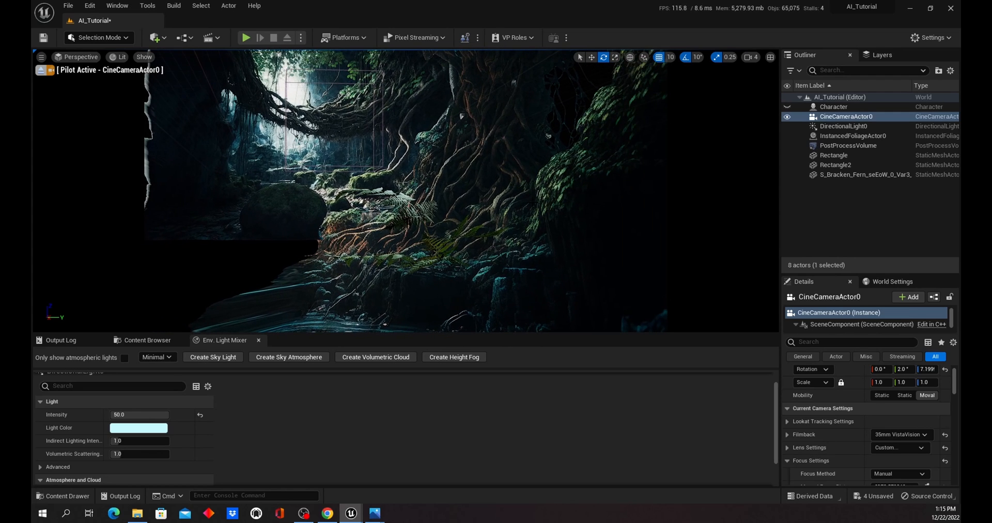